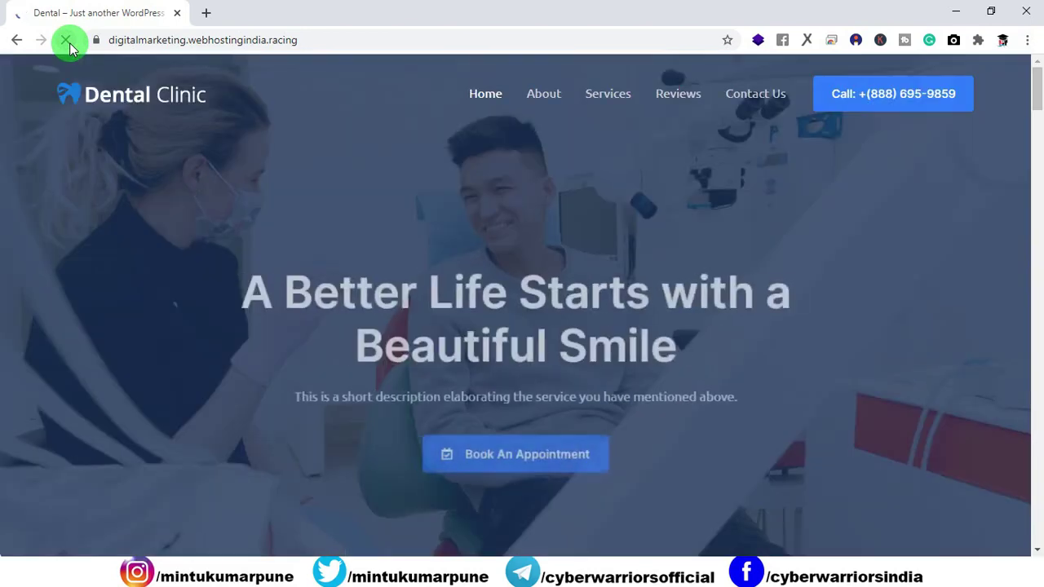
Return to the Dental site's home page and highlight the hero headline text.
click(90, 96)
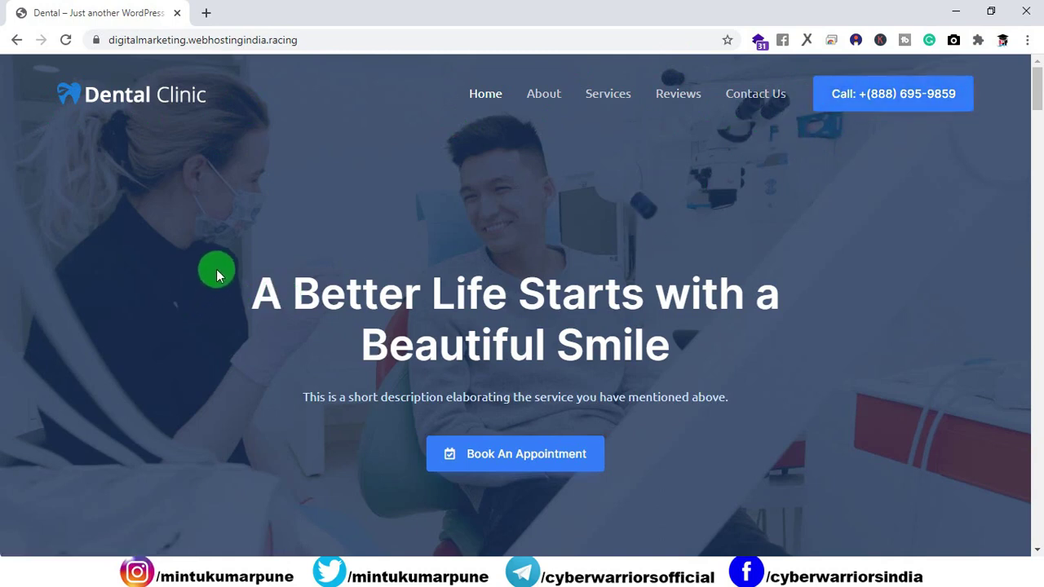
drag(216, 269, 675, 336)
click(727, 354)
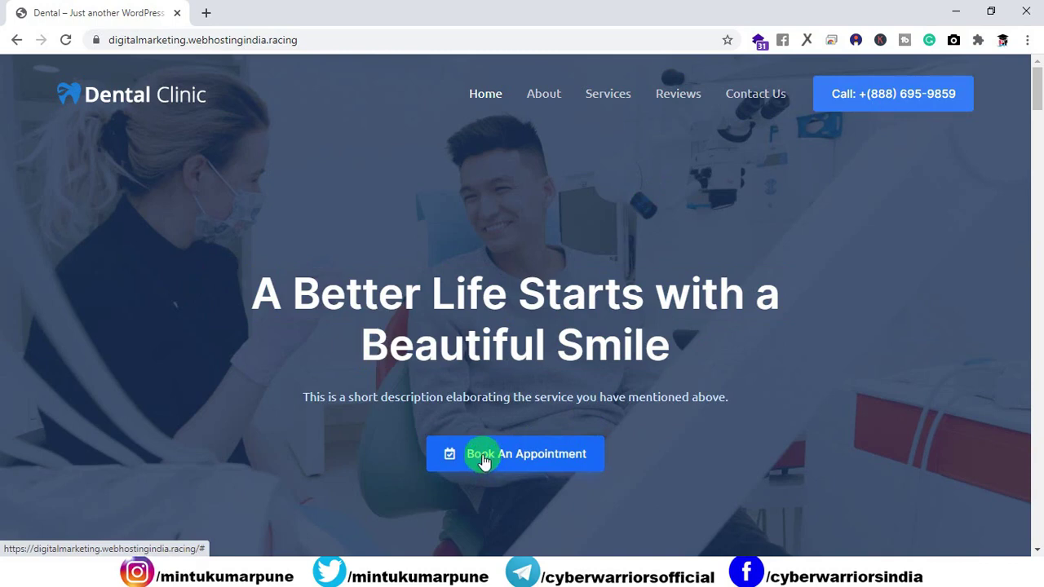
scroll(396, 217, down, 7)
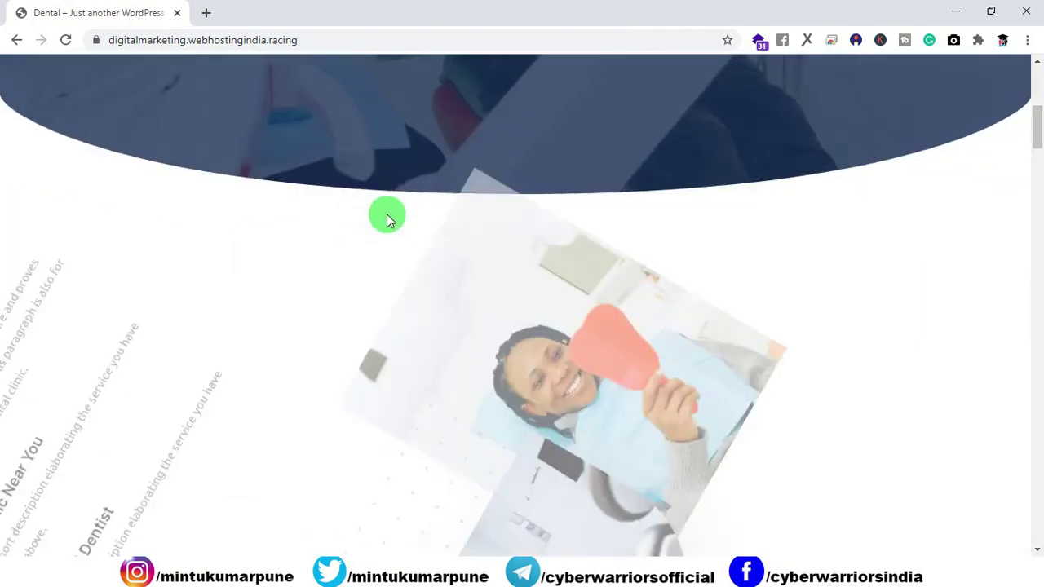
scroll(310, 214, up, 1)
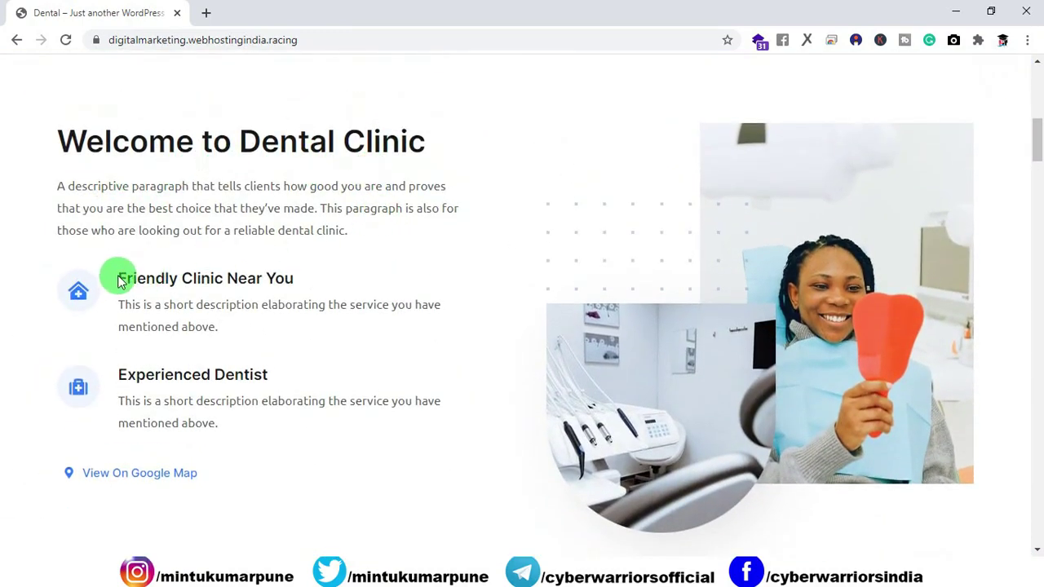
Highlight the Friendly Clinic Near You text, Experienced Dentist text and dental-chair photo.
drag(116, 280, 192, 375)
click(265, 380)
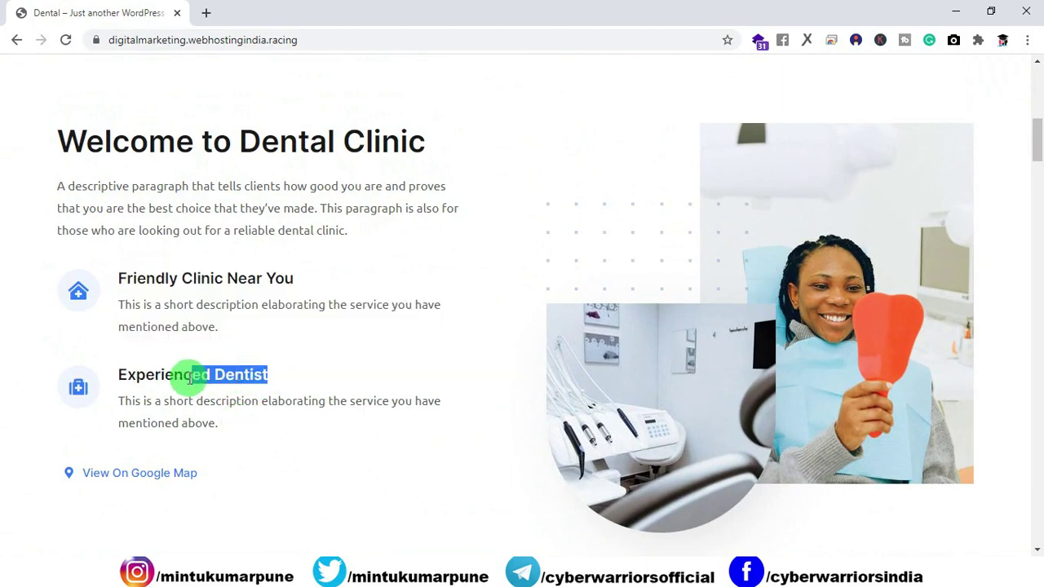
click(301, 285)
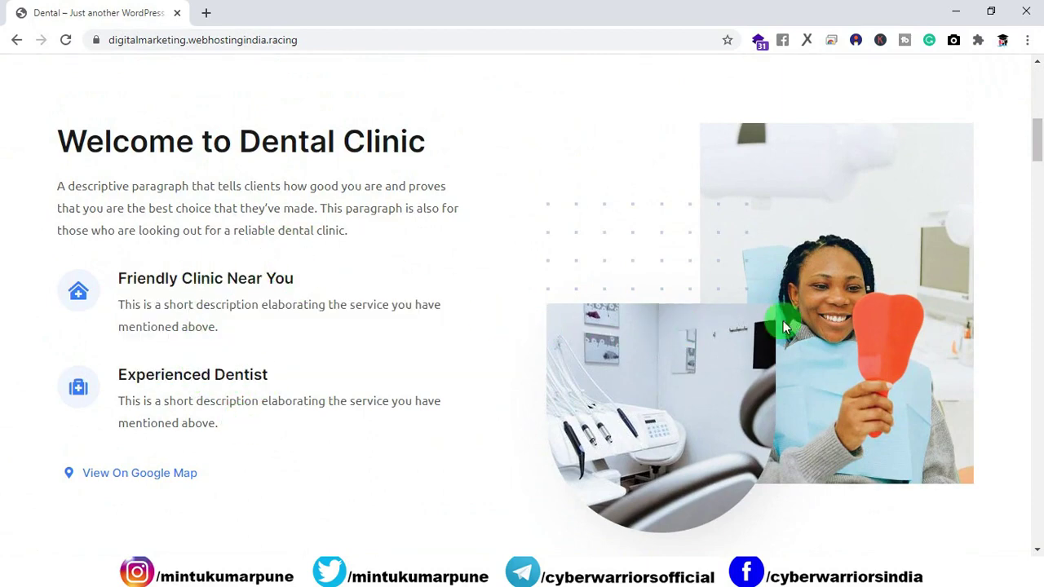
drag(784, 327, 825, 299)
click(668, 285)
Try submitting the empty New Patient form and scroll further down the homepage.
scroll(405, 270, down, 7)
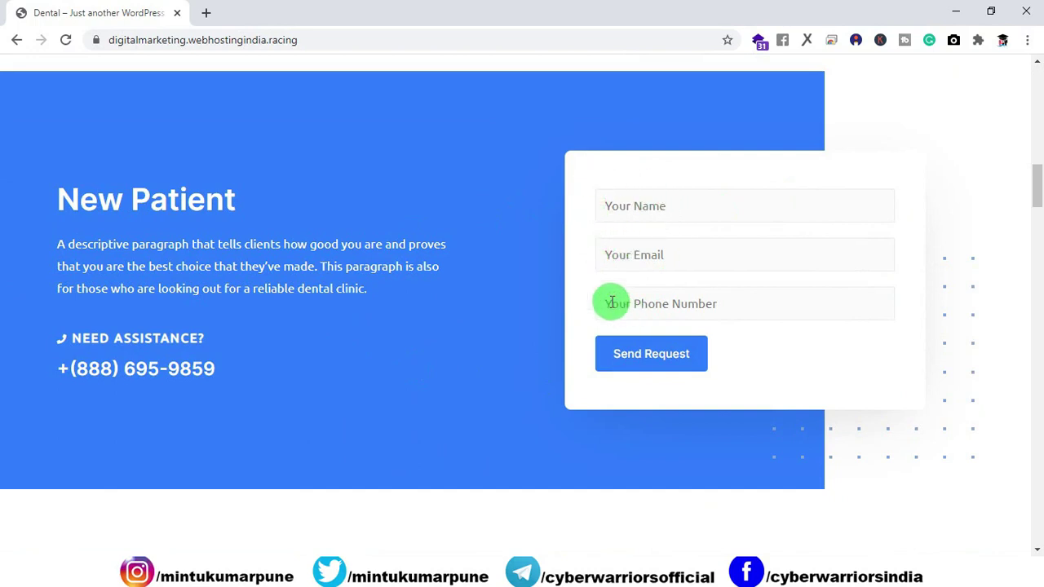
click(620, 359)
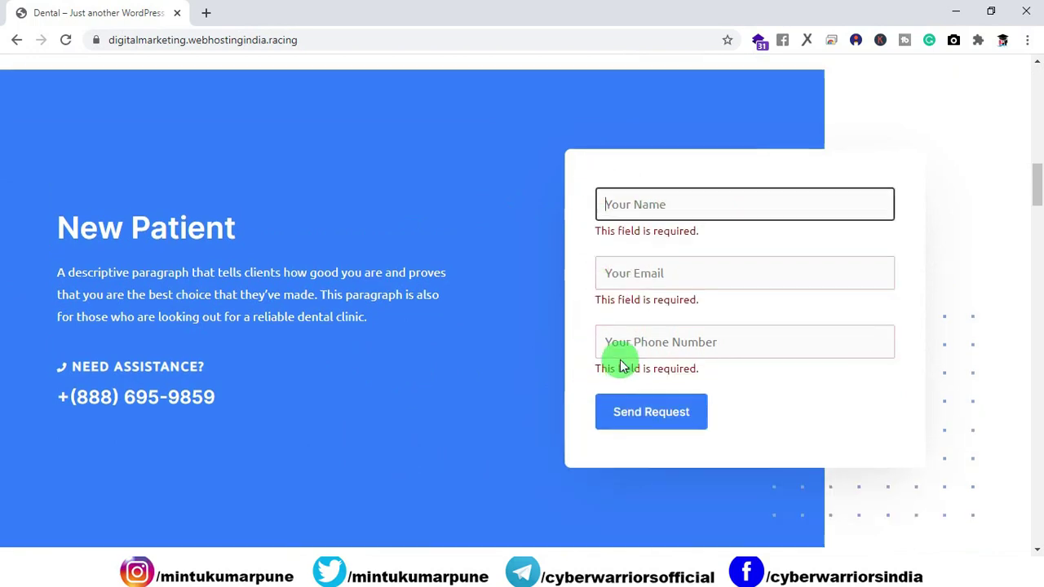
scroll(645, 261, down, 1)
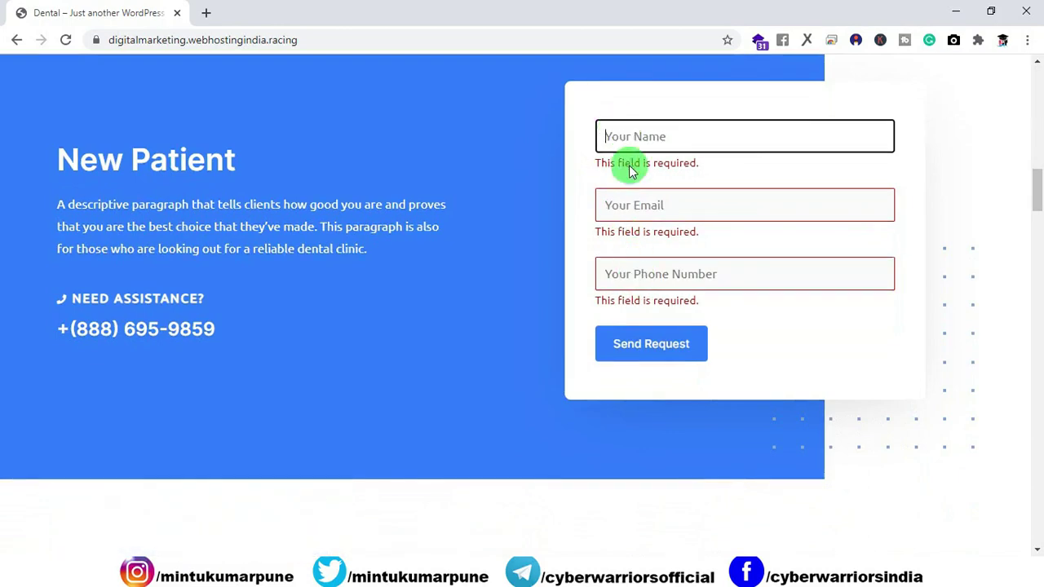
scroll(345, 261, down, 5)
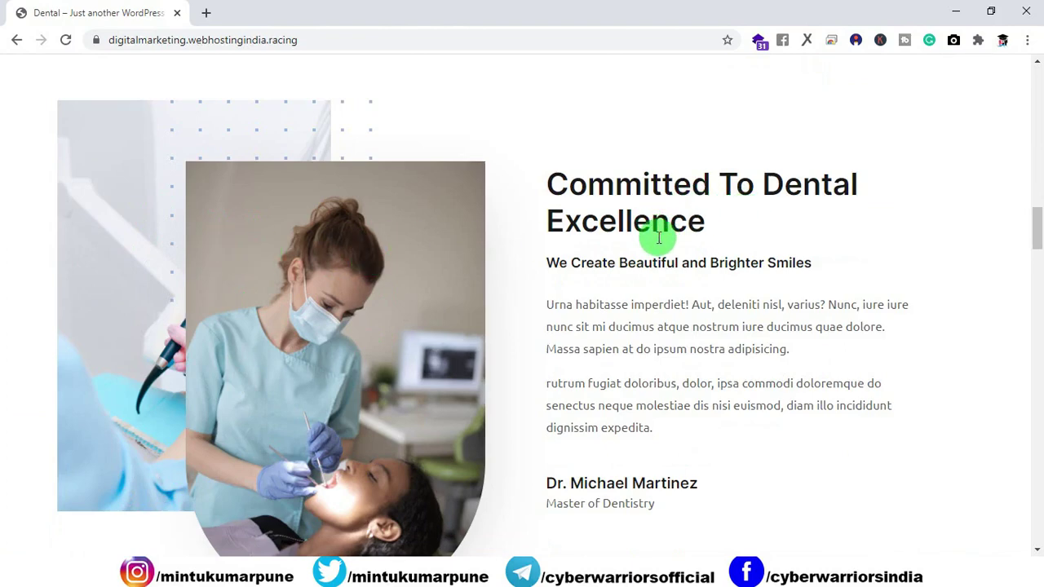
scroll(644, 229, down, 2)
scroll(624, 359, down, 4)
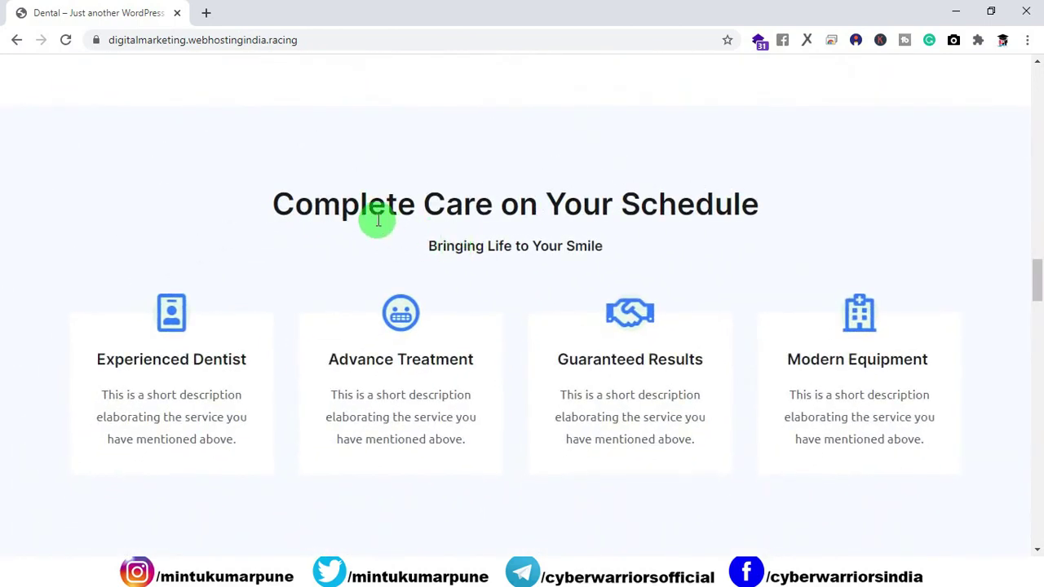
scroll(571, 208, down, 1)
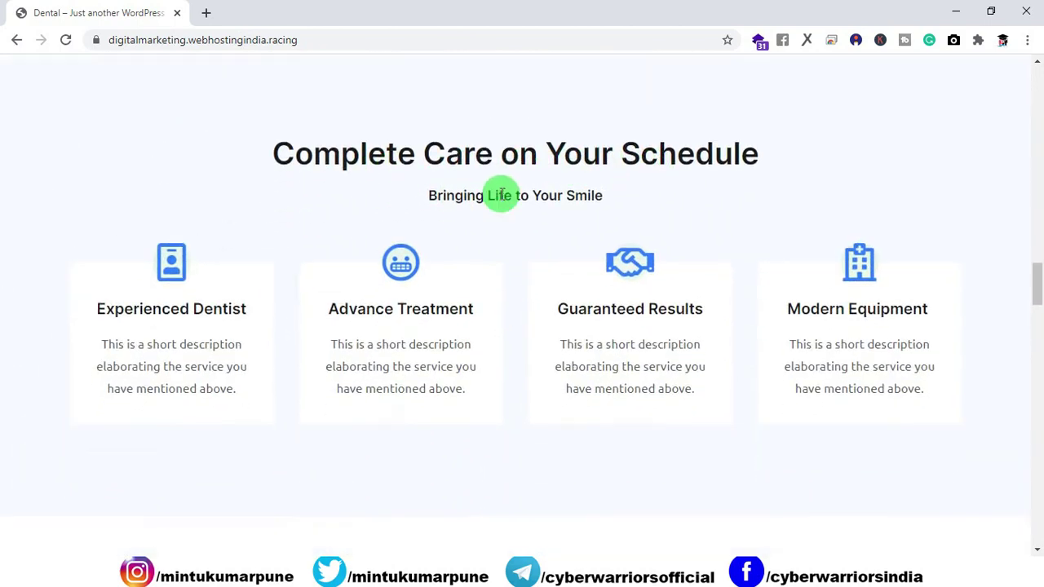
scroll(501, 195, down, 1)
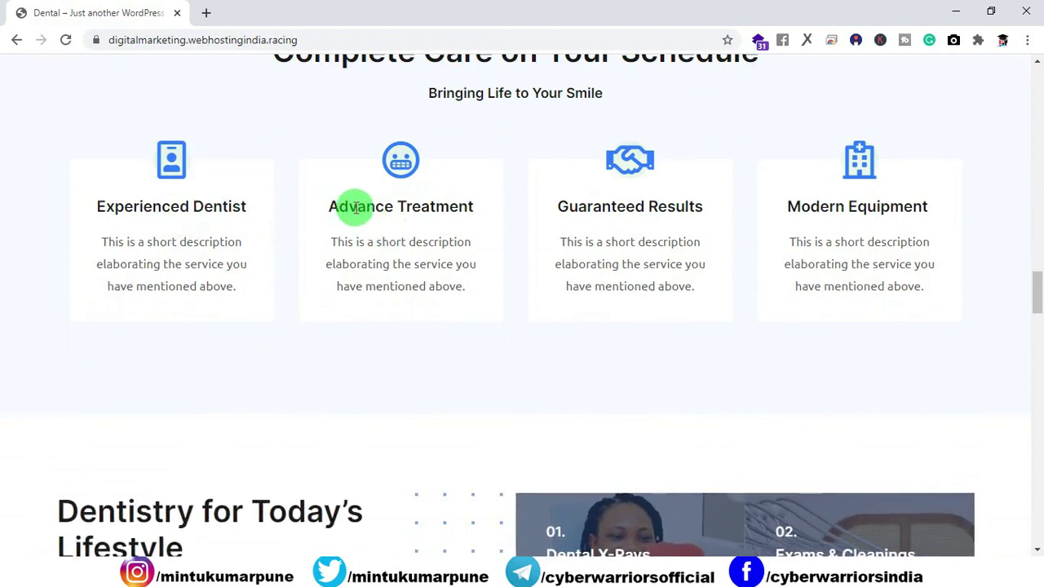
Highlight the Guaranteed Results card text and scroll toward the bottom of the page.
drag(355, 208, 746, 210)
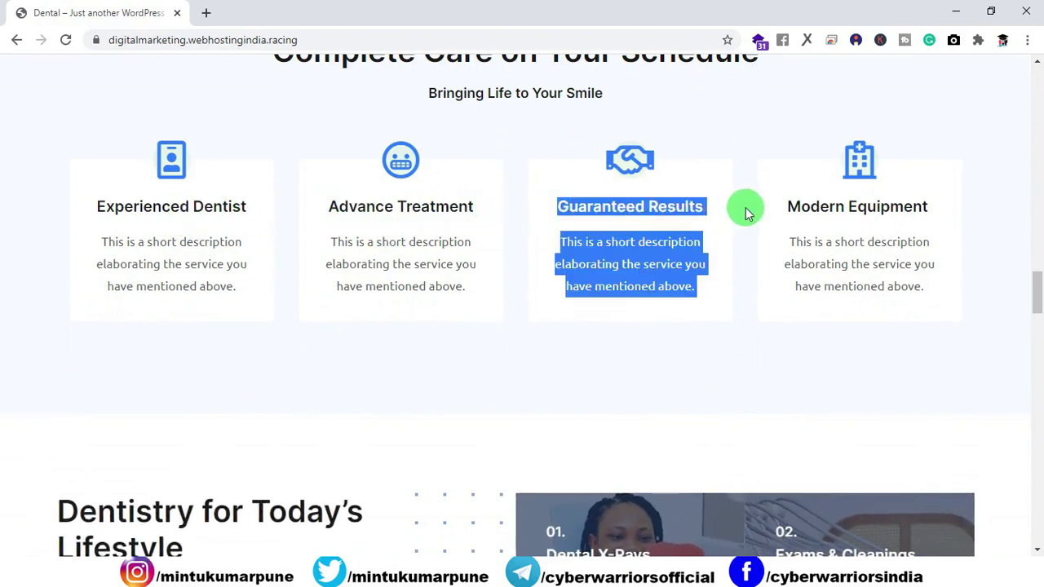
click(797, 210)
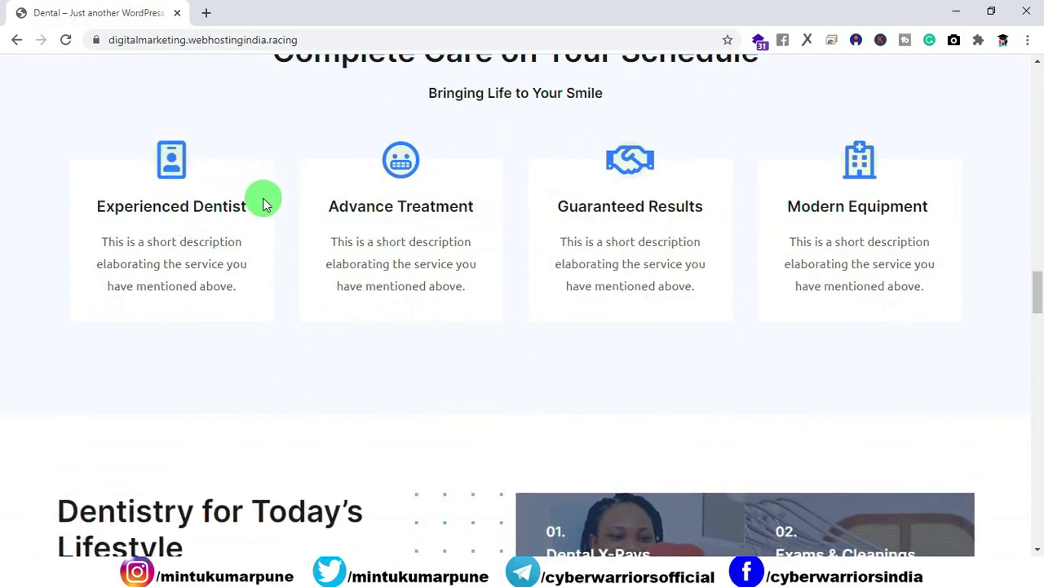
scroll(538, 201, down, 5)
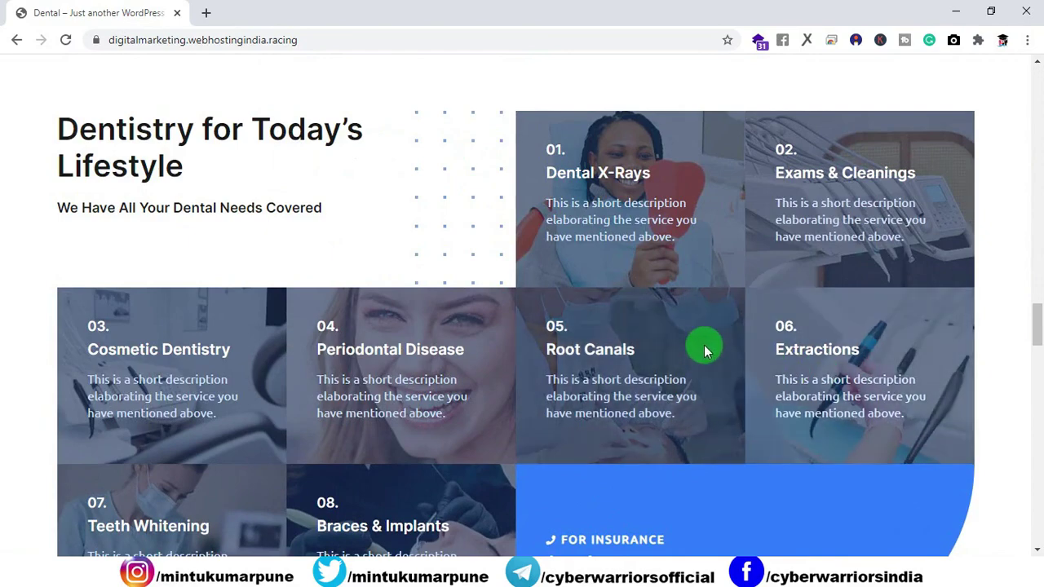
scroll(461, 343, down, 5)
scroll(509, 277, down, 4)
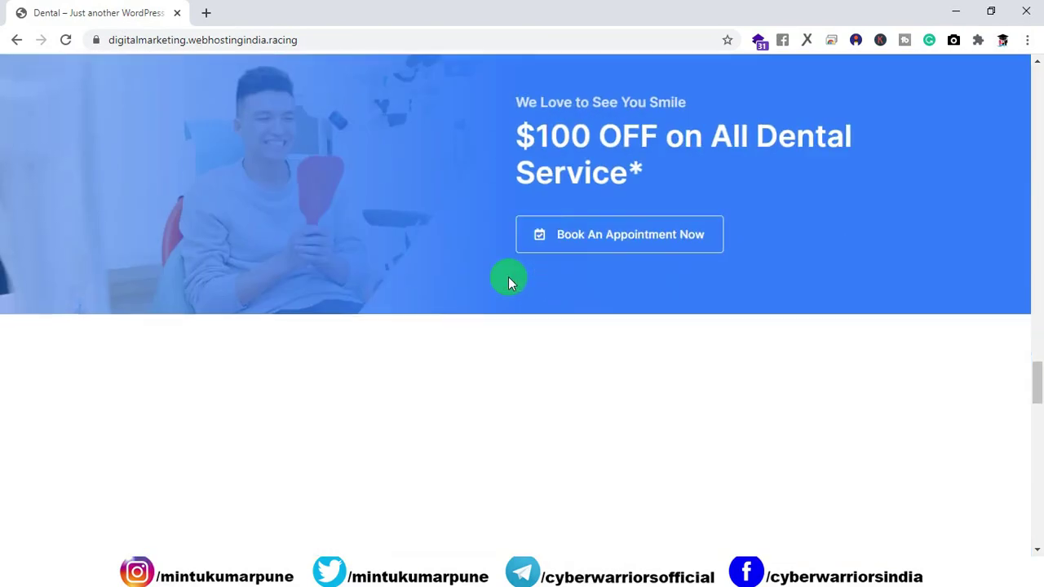
scroll(579, 245, down, 4)
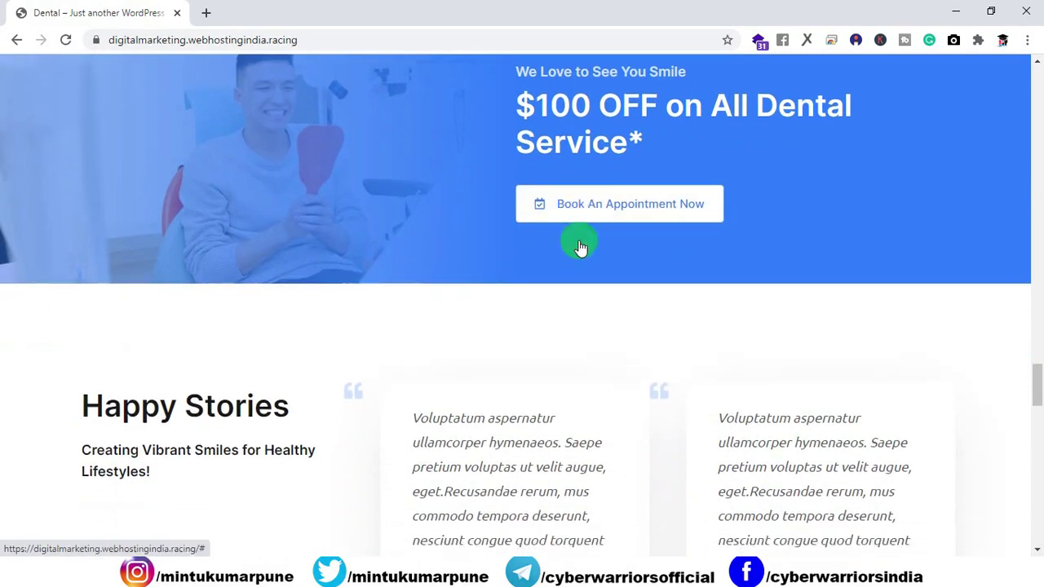
scroll(734, 245, down, 8)
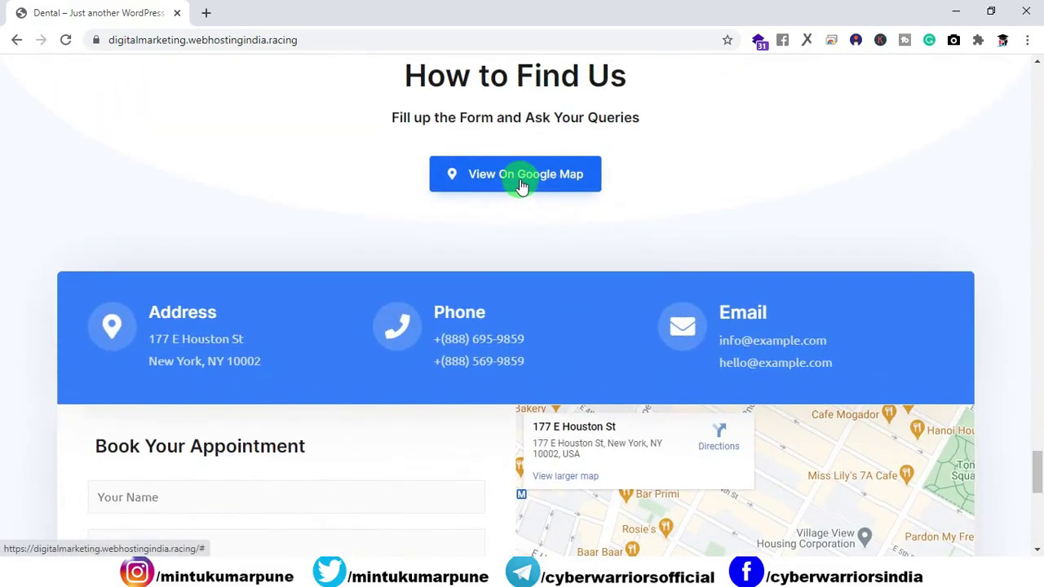
scroll(537, 239, down, 3)
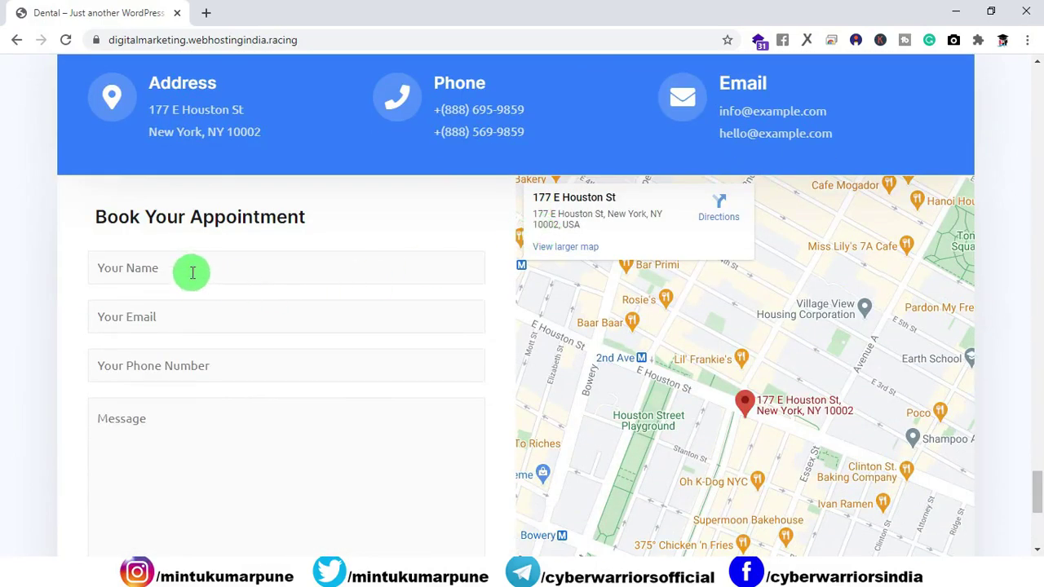
scroll(217, 347, down, 2)
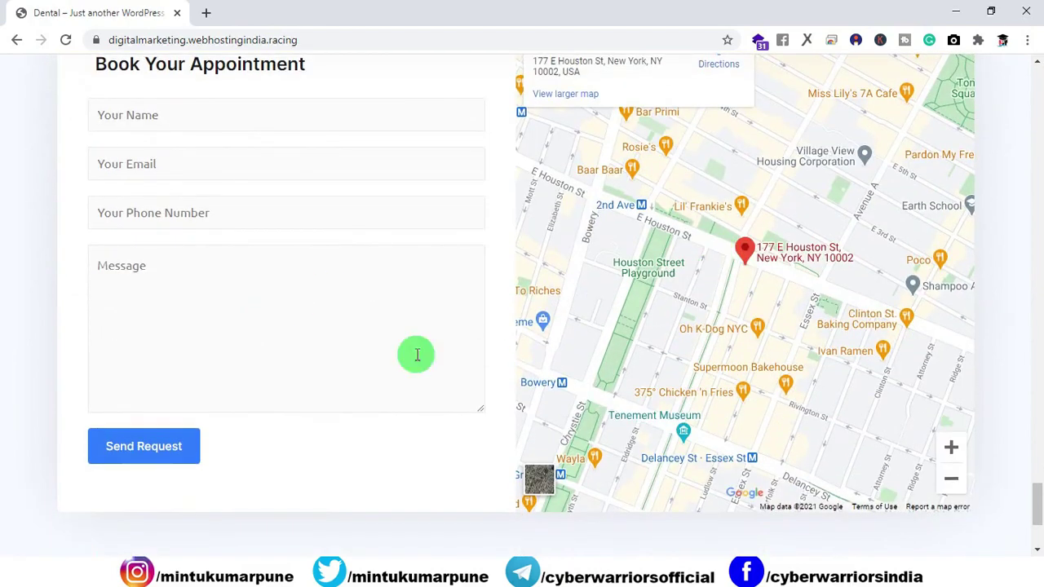
scroll(187, 319, up, 1)
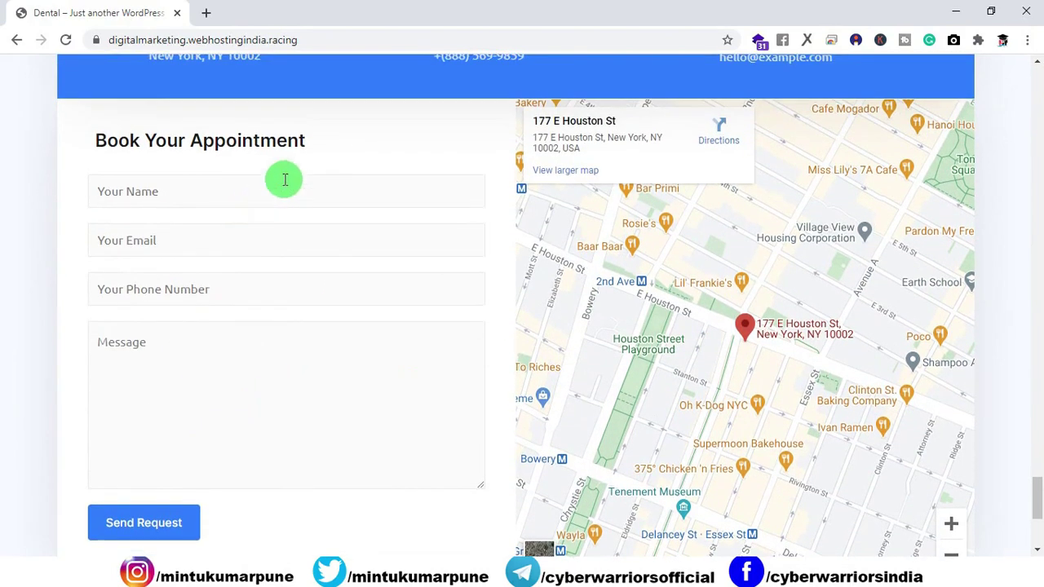
Try submitting the empty appointment form and scroll back to the top.
click(127, 534)
scroll(89, 357, down, 1)
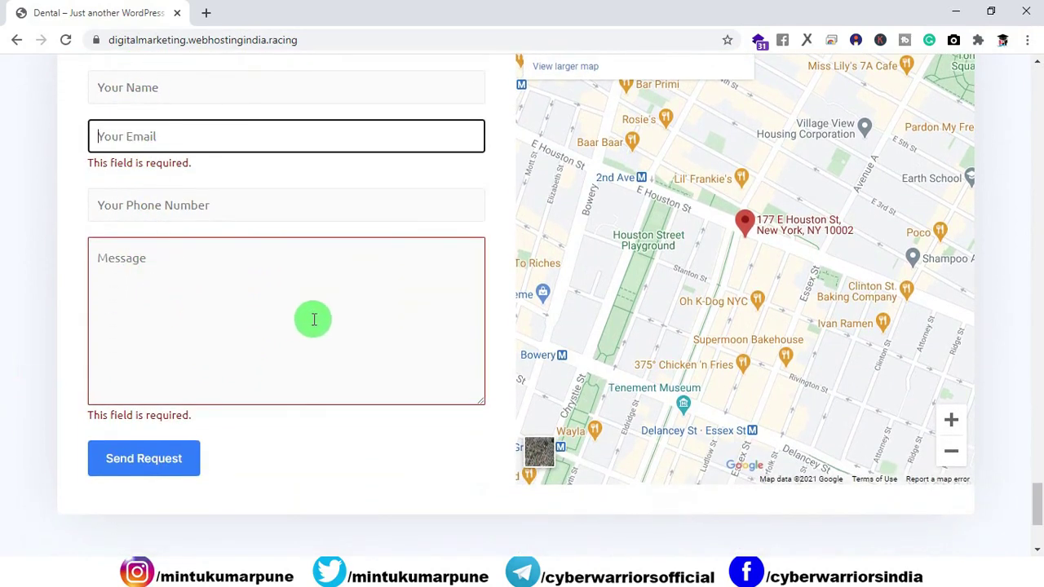
scroll(314, 321, down, 3)
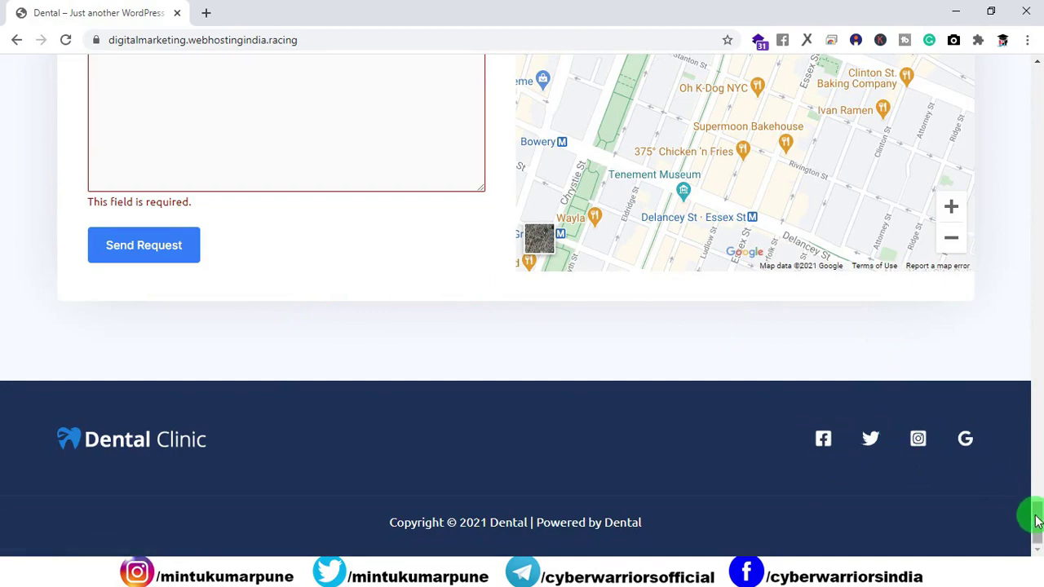
drag(1036, 522, 1028, 85)
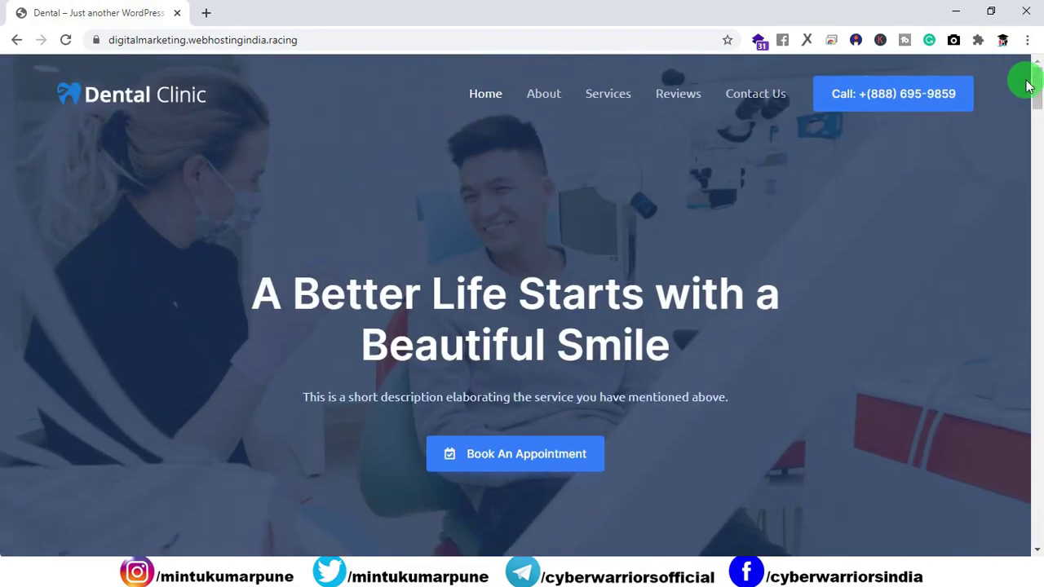
Reload the home page and jump through the About, Services and Reviews sections.
click(67, 40)
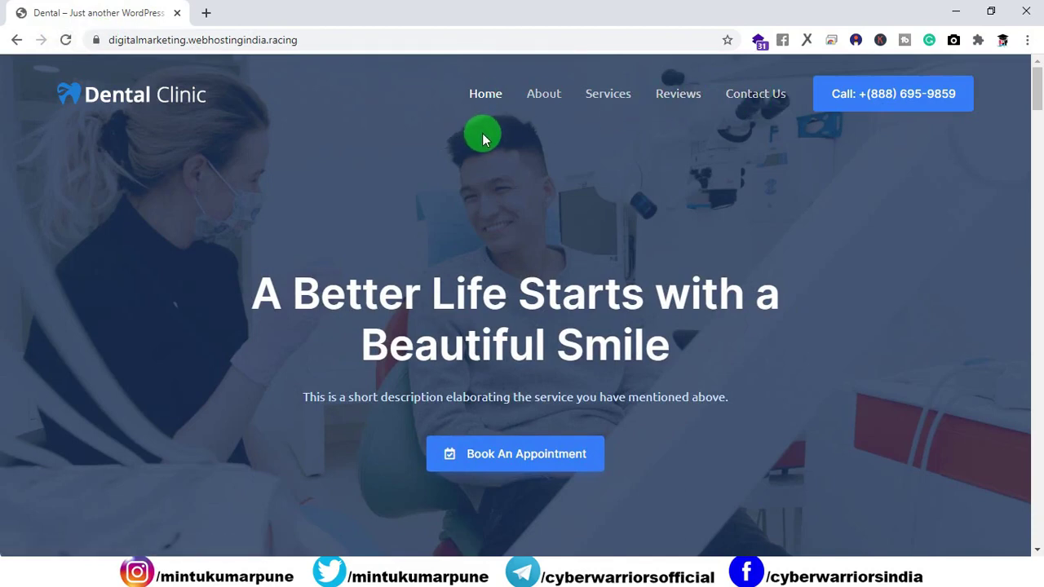
click(542, 96)
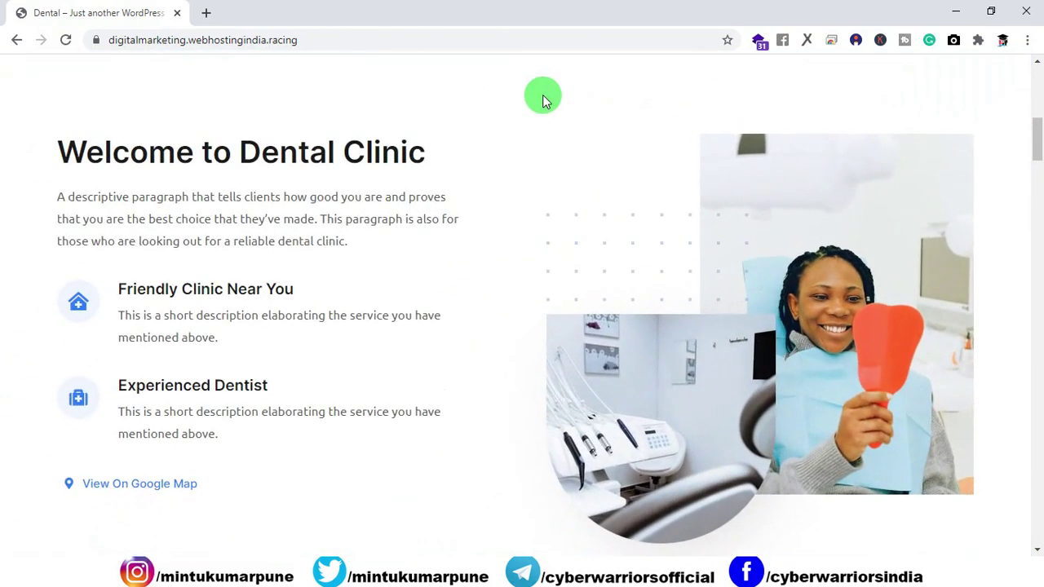
drag(1037, 139, 1034, 73)
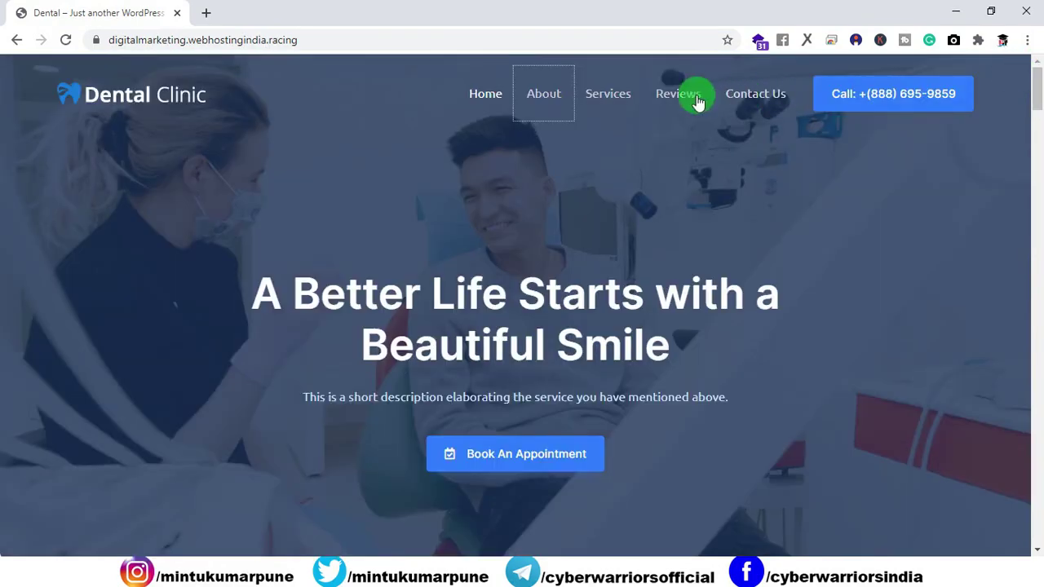
click(618, 94)
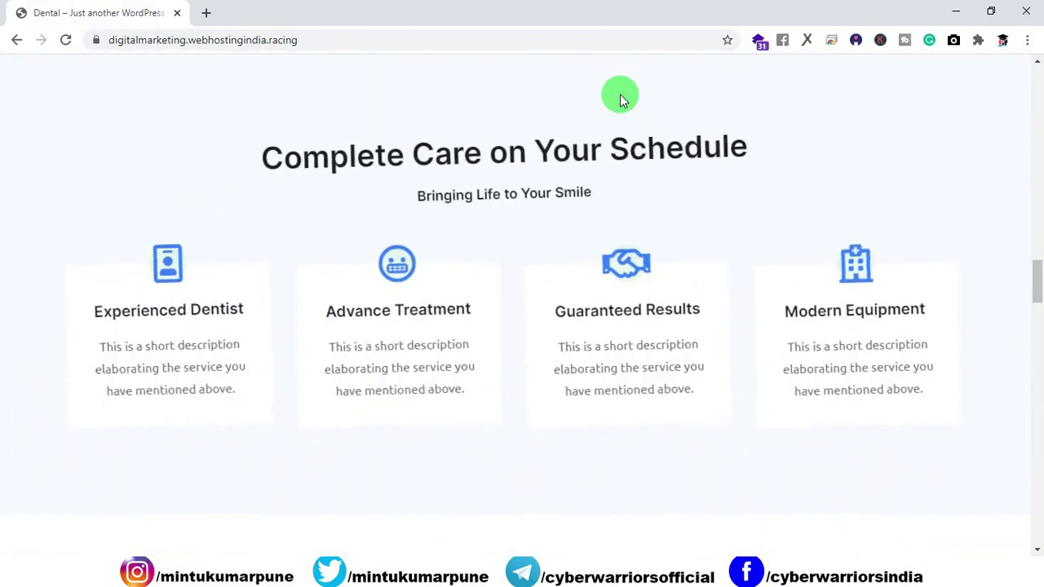
drag(1035, 266, 1019, 77)
click(688, 97)
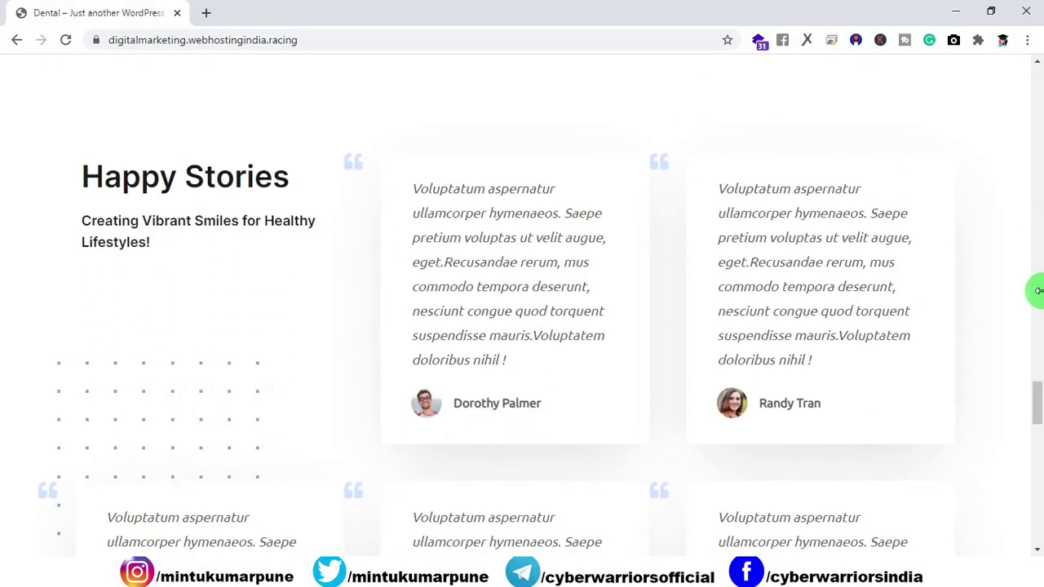
drag(1037, 397, 1037, 72)
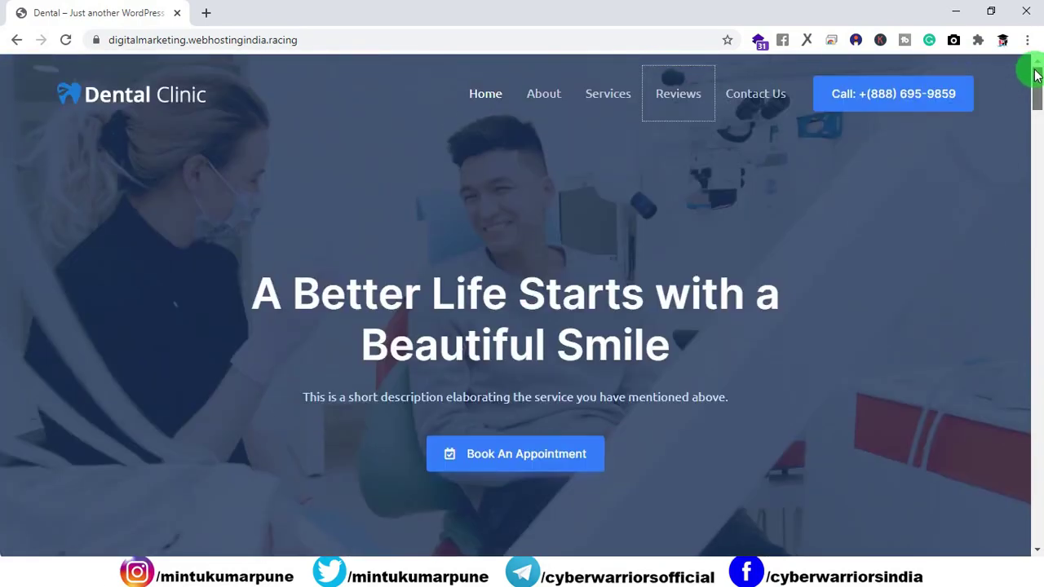
Jump to Contact Us and scroll to the Book Your Appointment form and map.
click(753, 91)
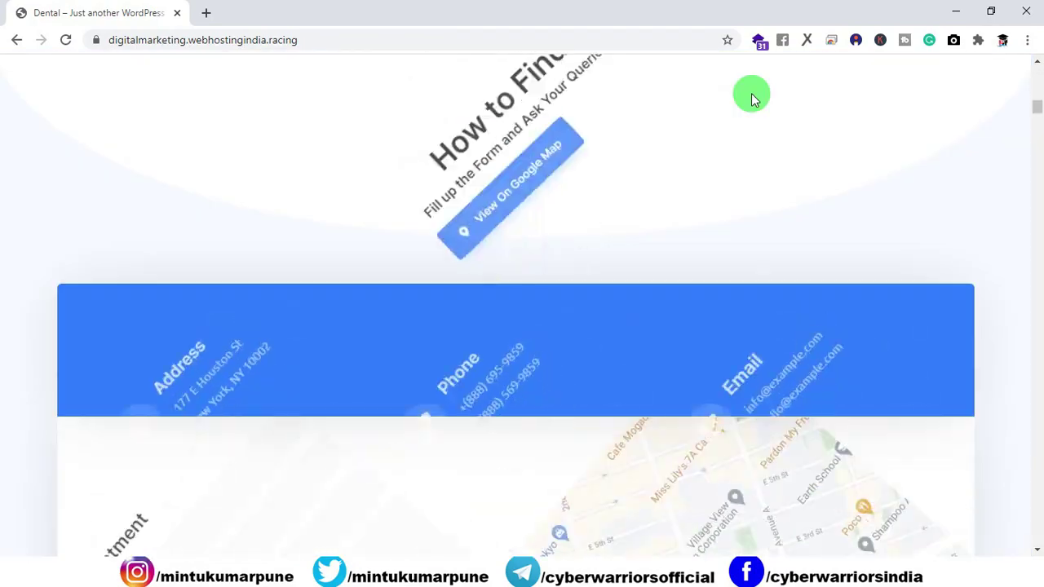
scroll(750, 163, down, 3)
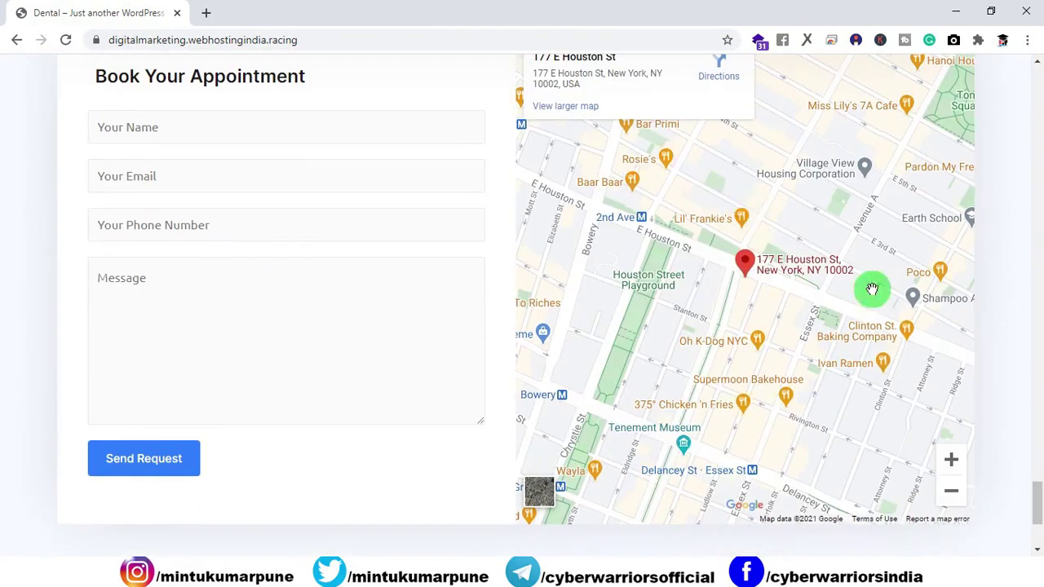
drag(1033, 503, 1003, 106)
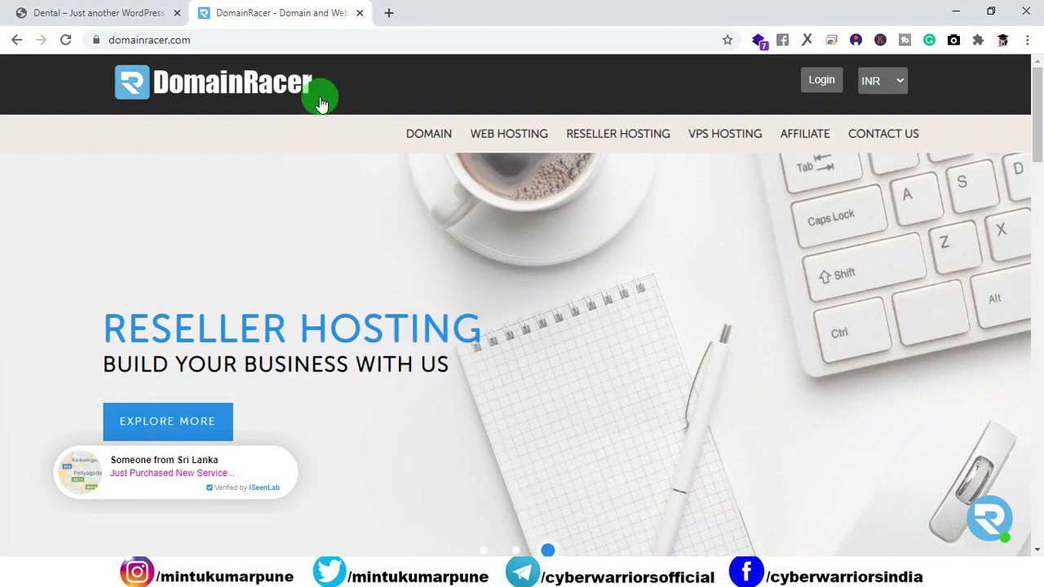
Close the DomainRacer tab, preview the Dental site on Moto G4, and test the hamburger menu.
click(359, 13)
key(ctrl+shift+i)
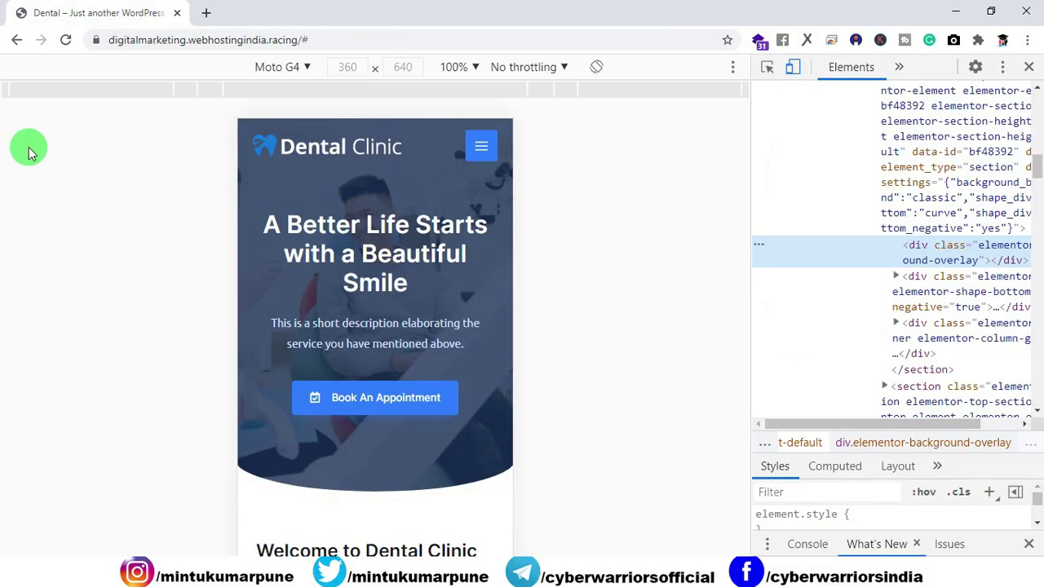
click(66, 39)
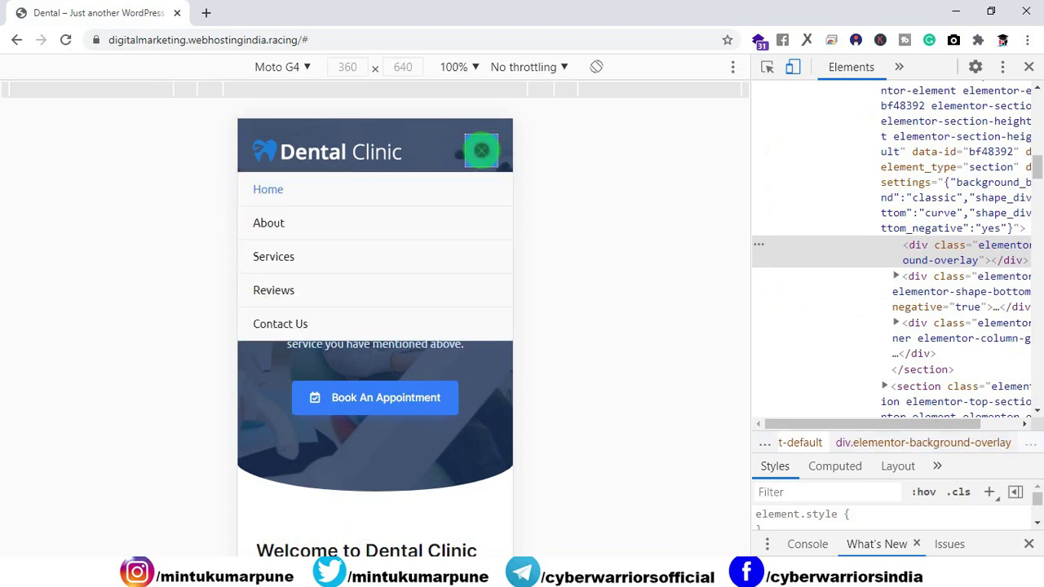
click(482, 150)
click(479, 150)
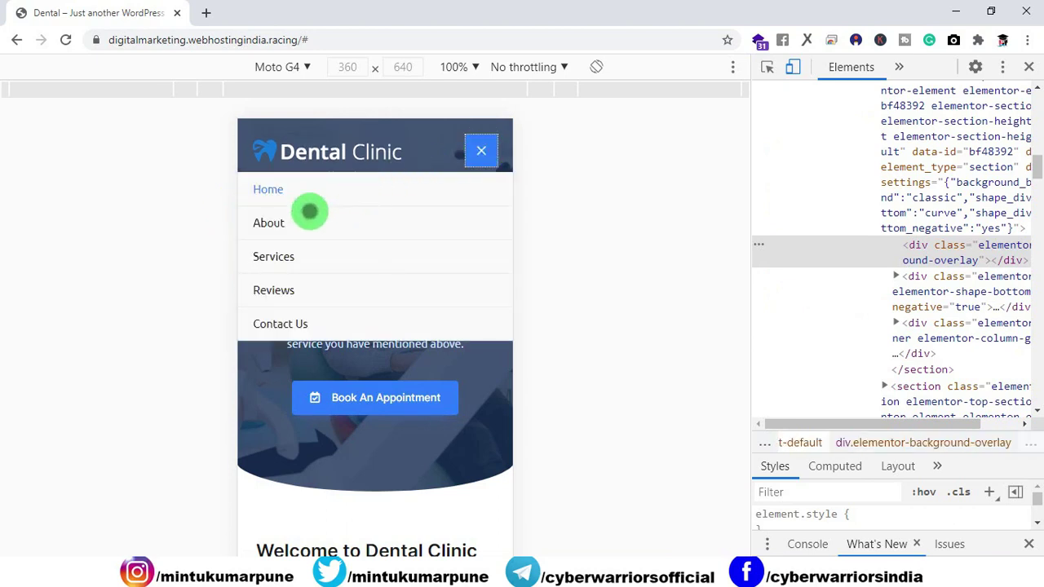
click(277, 219)
Scroll through the whole mobile homepage, then close DevTools to return to desktop view.
scroll(278, 219, down, 5)
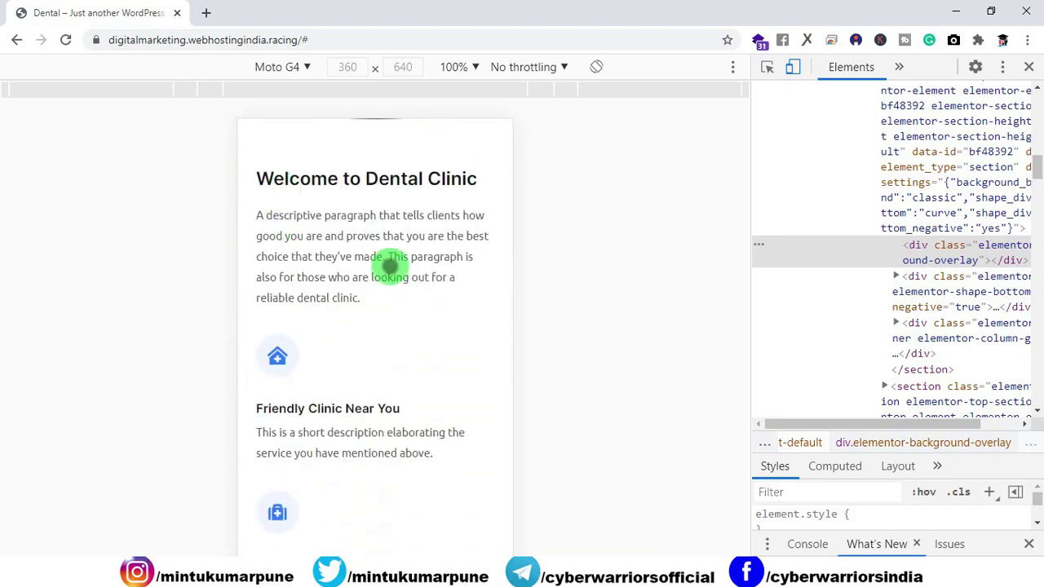
scroll(412, 263, down, 5)
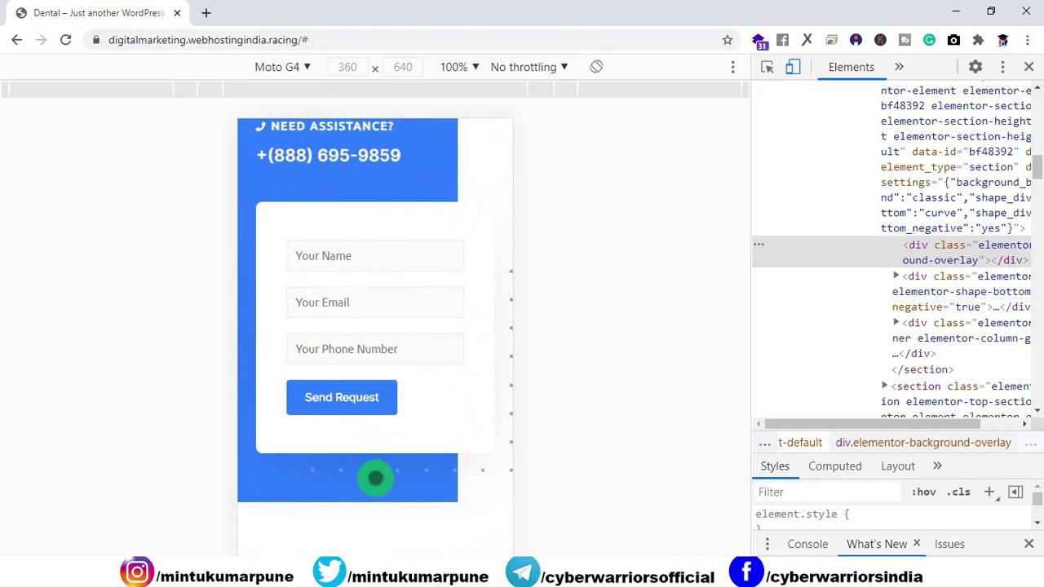
scroll(351, 441, down, 10)
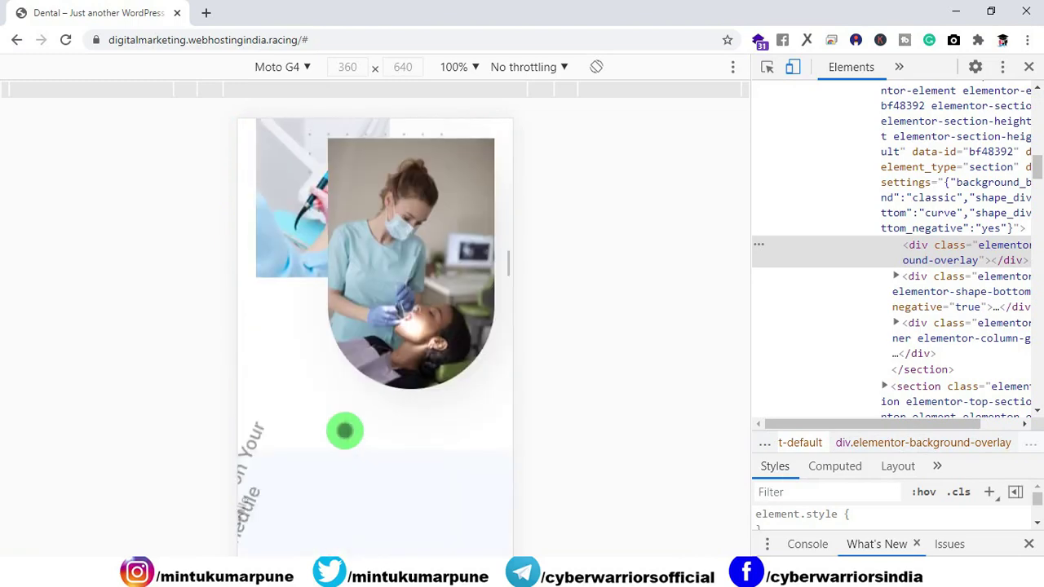
scroll(342, 430, down, 4)
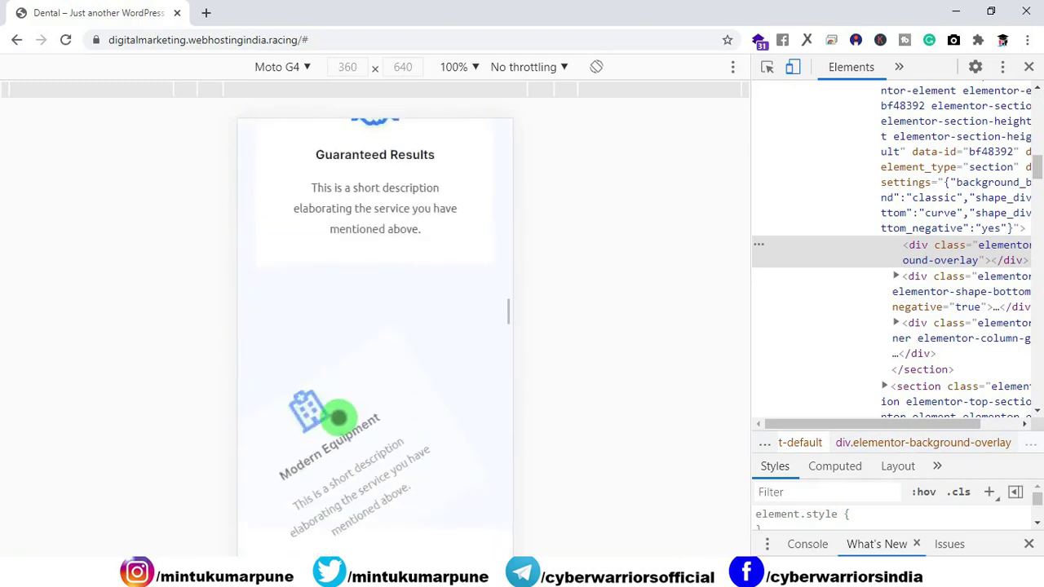
scroll(339, 418, down, 8)
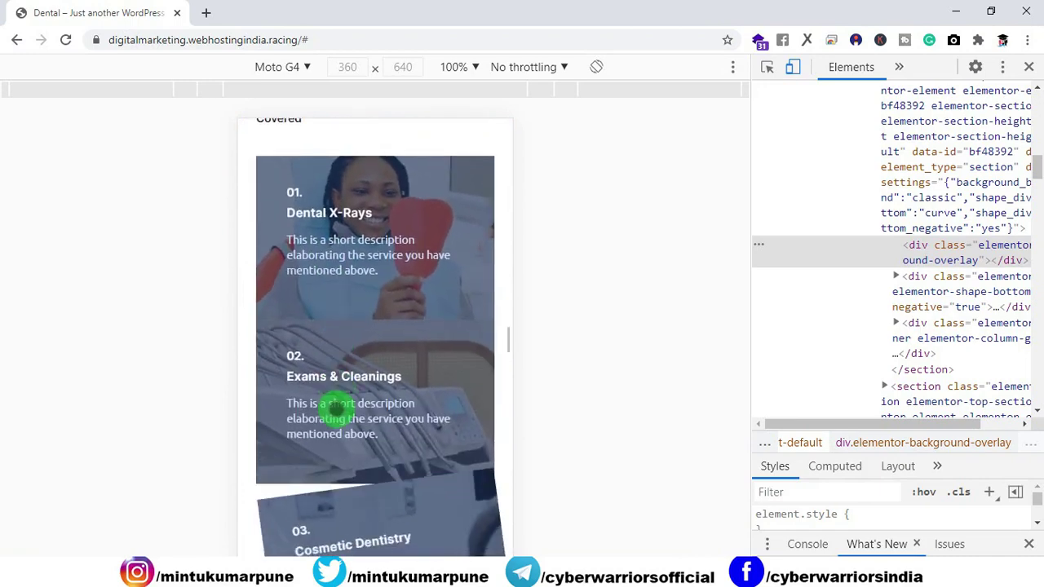
scroll(337, 410, down, 14)
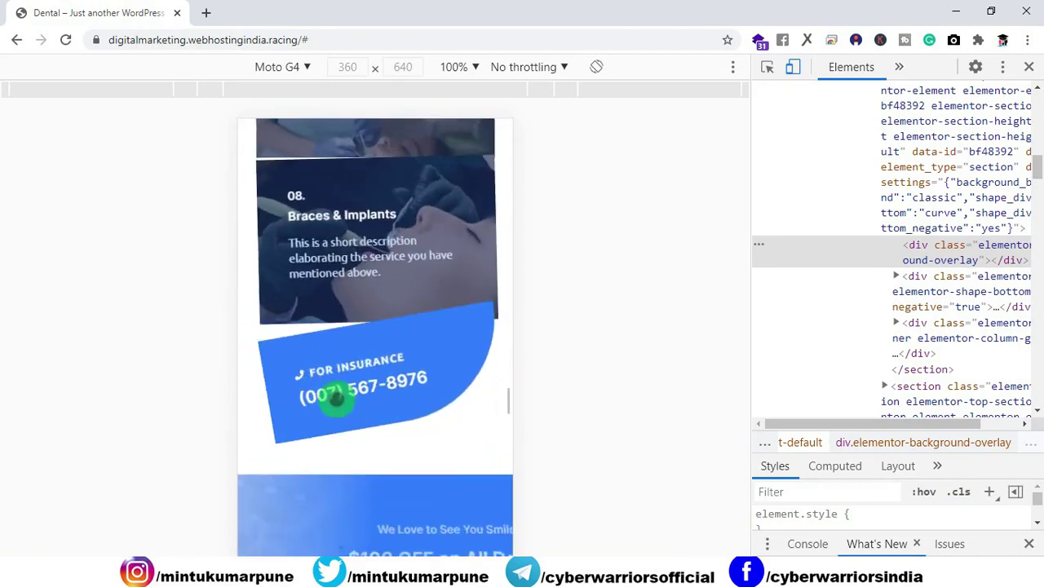
scroll(336, 400, down, 3)
scroll(336, 400, up, 3)
scroll(336, 400, down, 6)
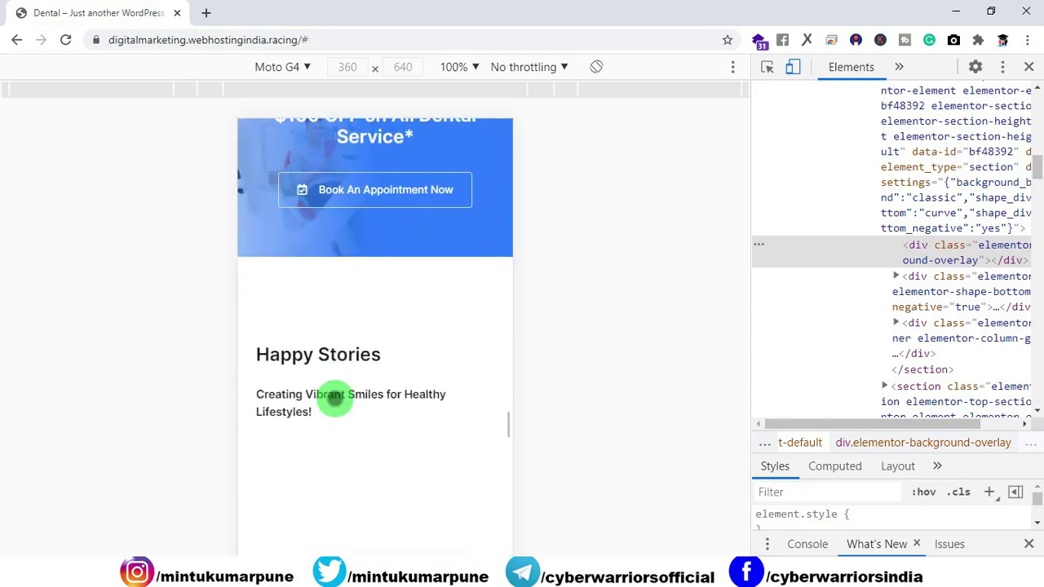
scroll(335, 400, down, 10)
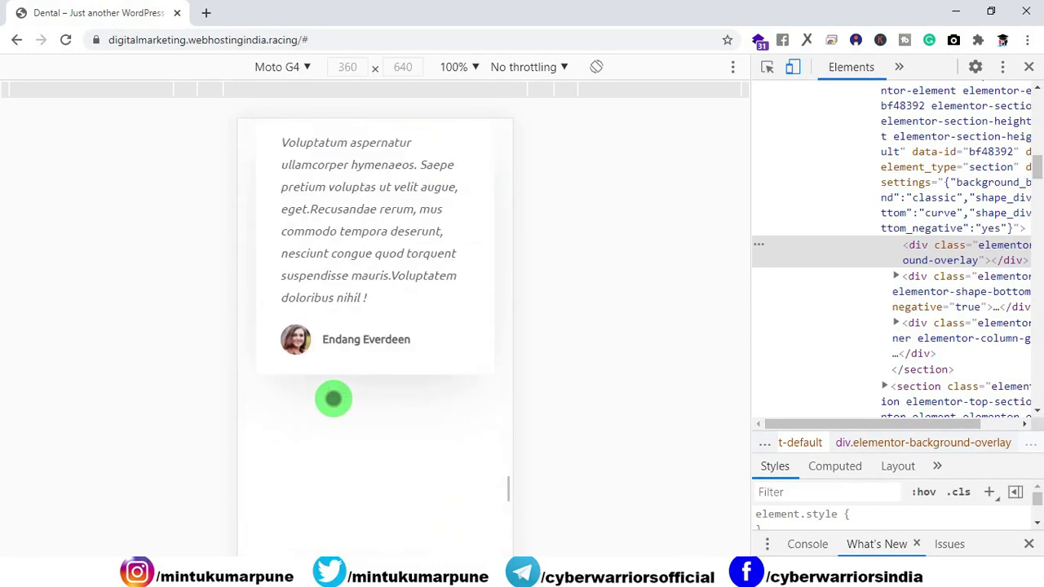
scroll(334, 398, down, 10)
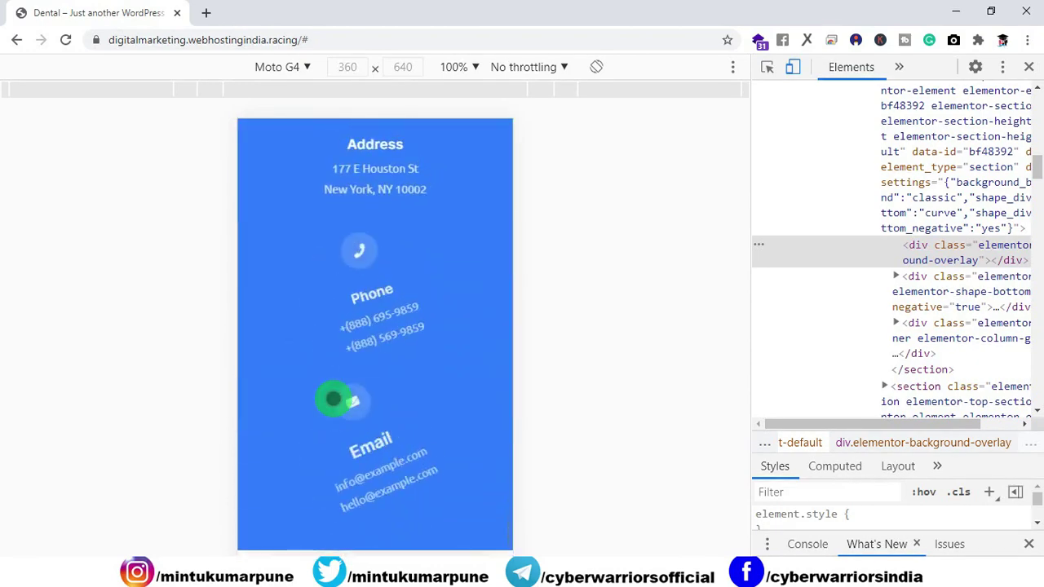
scroll(334, 399, down, 10)
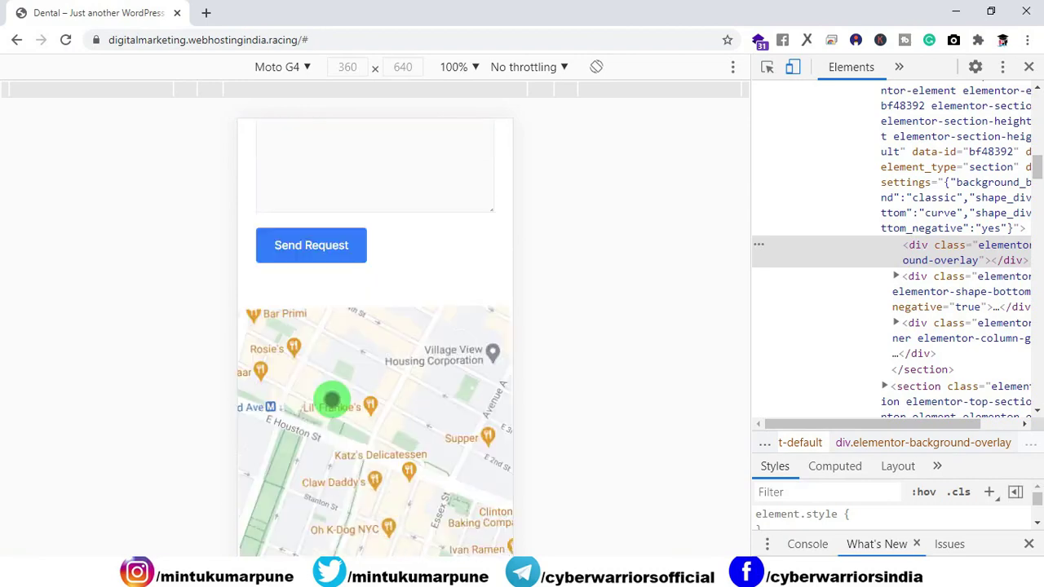
scroll(330, 398, down, 5)
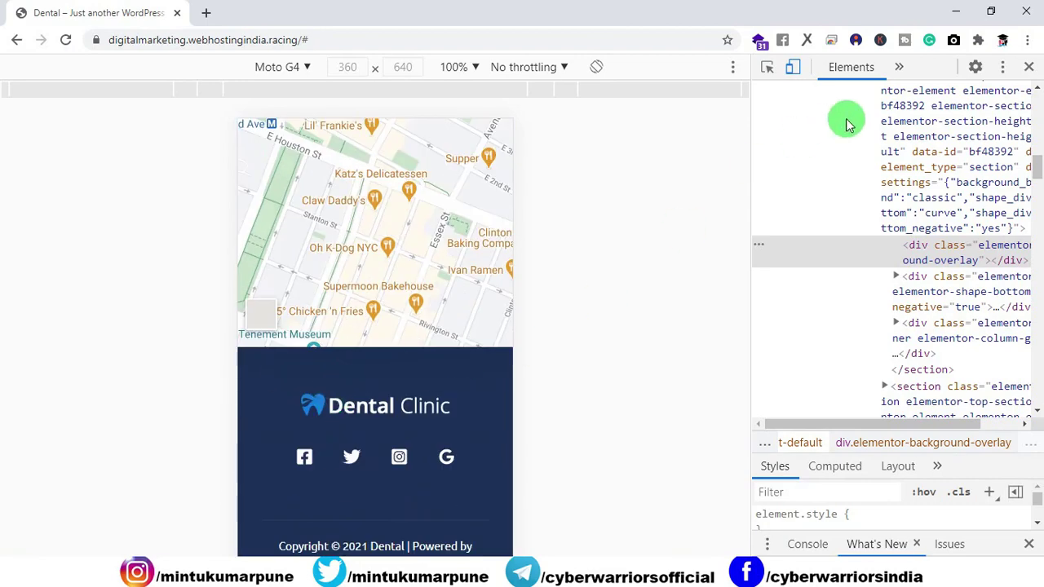
click(1029, 67)
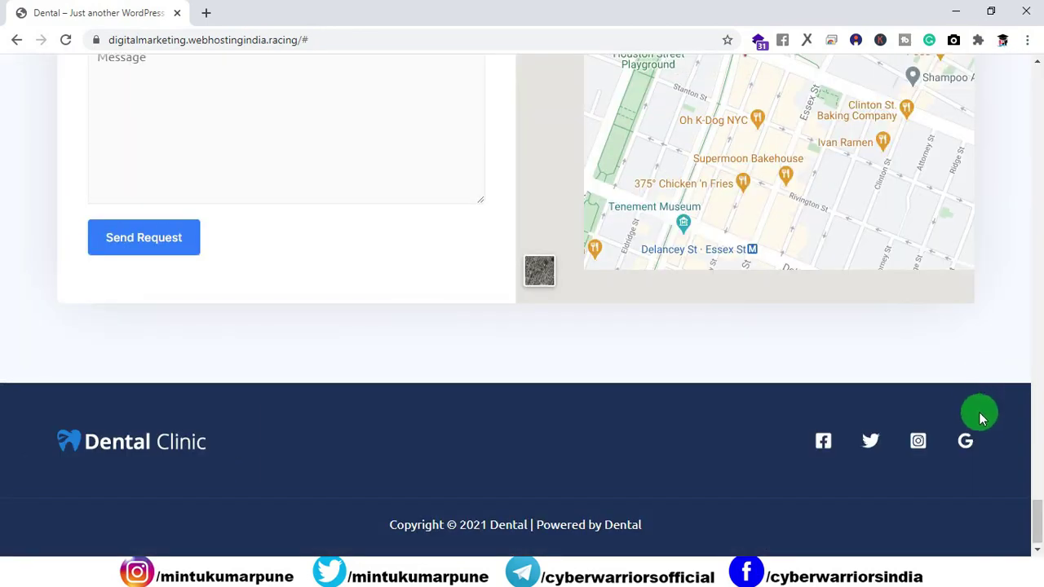
drag(1035, 510, 1024, 74)
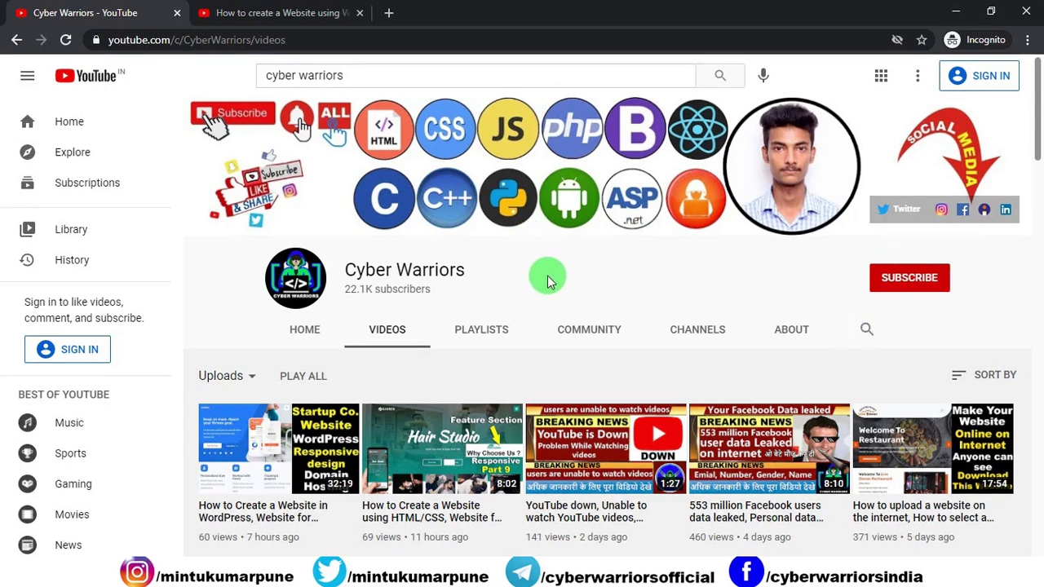
Browse the WordPress website playlist page.
click(269, 12)
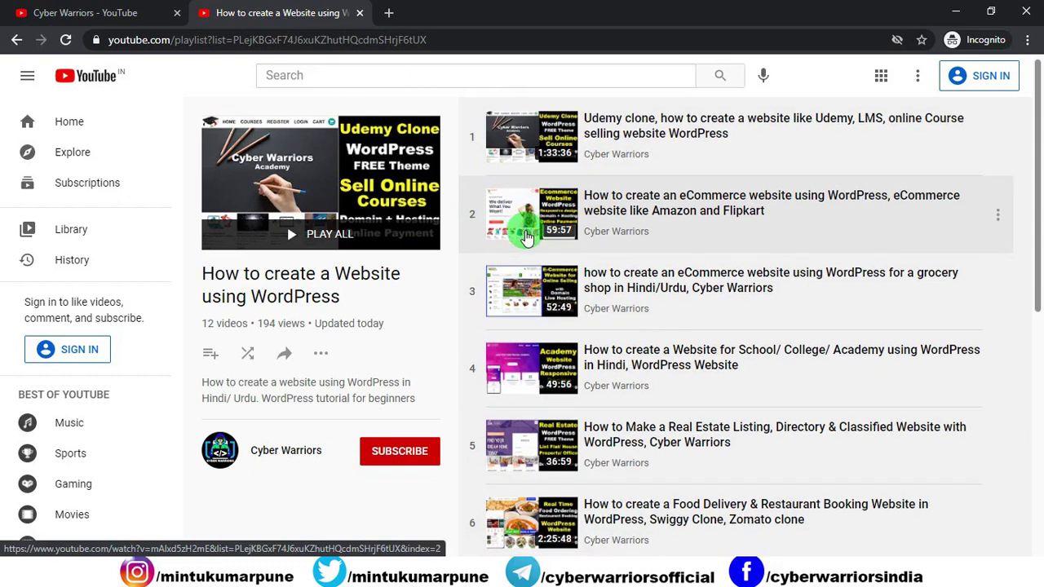
scroll(528, 233, down, 3)
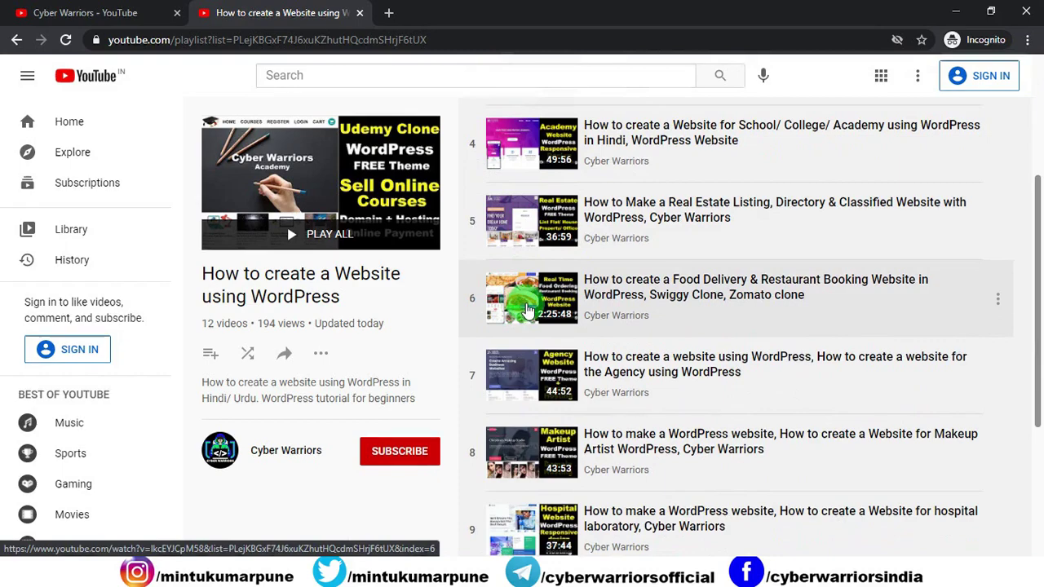
scroll(527, 306, down, 3)
scroll(527, 306, up, 6)
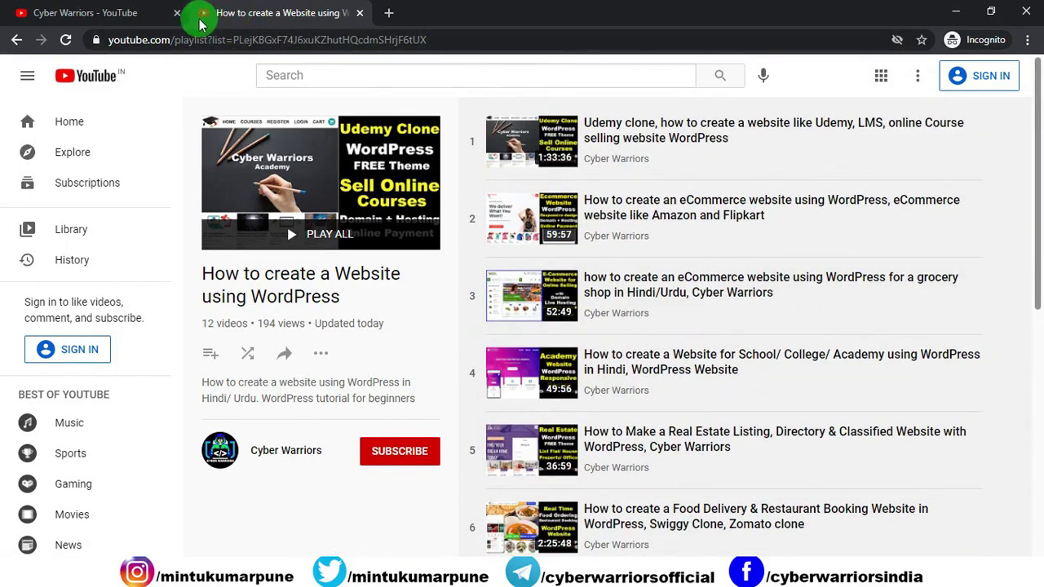
Return to the Cyber Warriors channel and look through its created playlists.
click(139, 13)
click(471, 335)
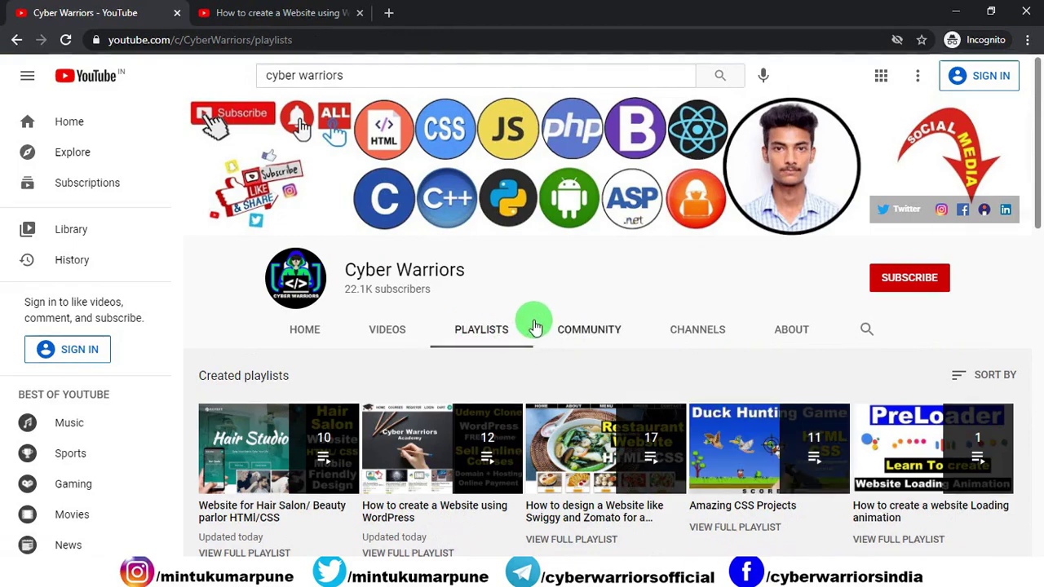
scroll(531, 319, down, 3)
scroll(531, 319, up, 3)
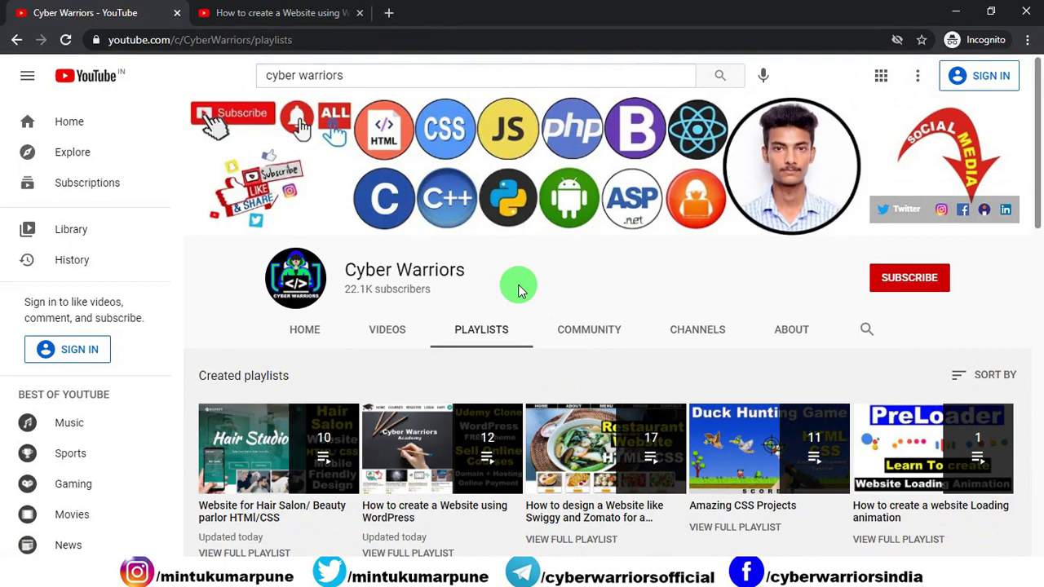
scroll(519, 291, down, 5)
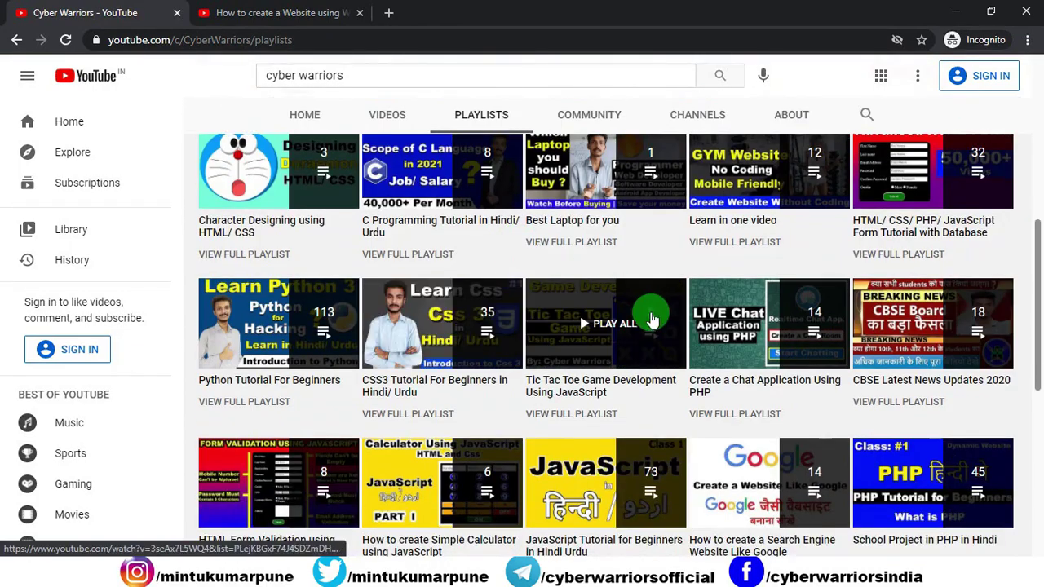
scroll(739, 322, up, 5)
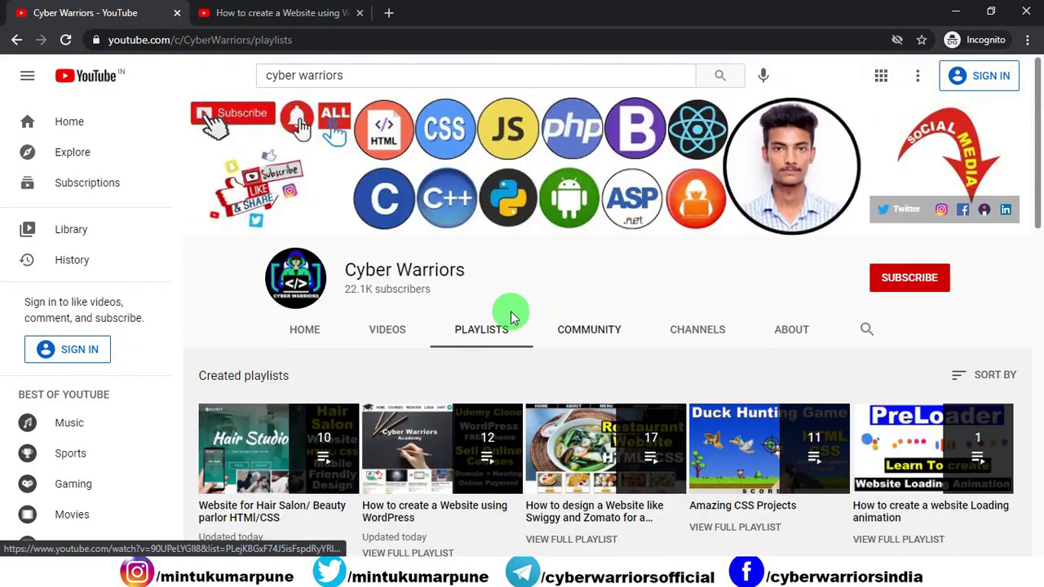
Show the channel's uploaded videos and scroll through them.
click(377, 329)
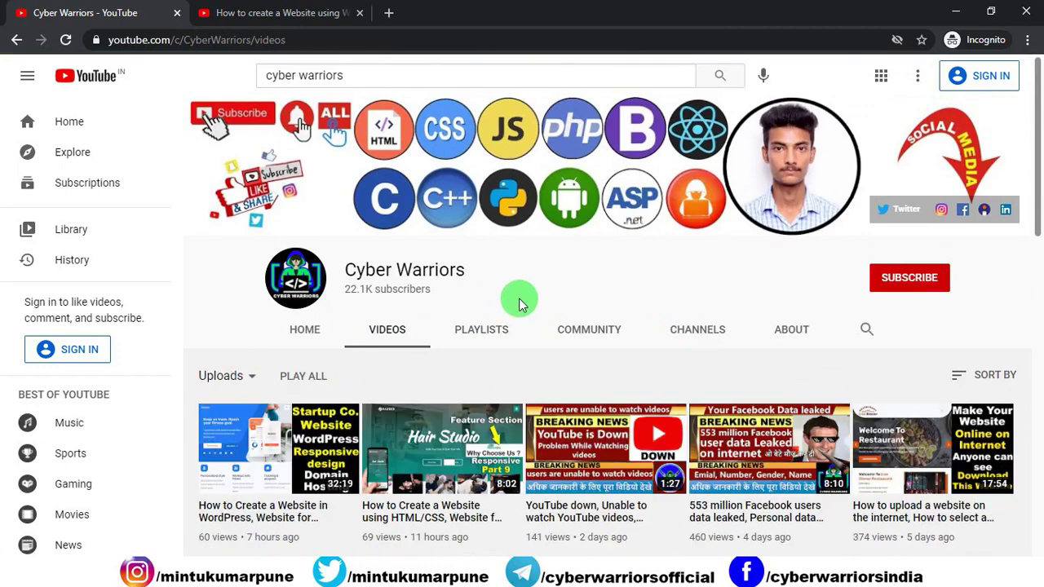
scroll(522, 304, down, 10)
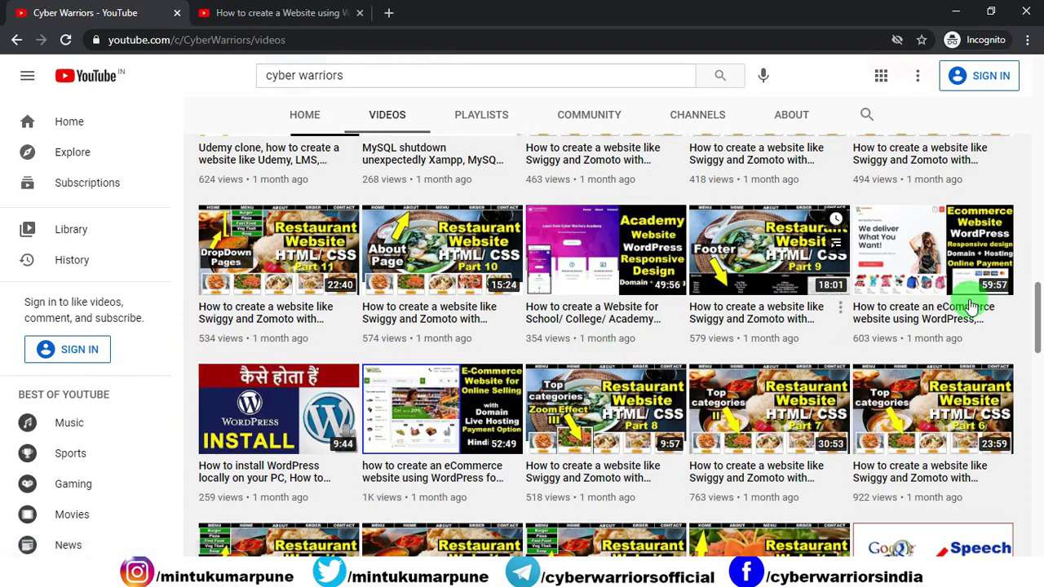
scroll(1037, 274, up, 2)
scroll(1038, 274, up, 8)
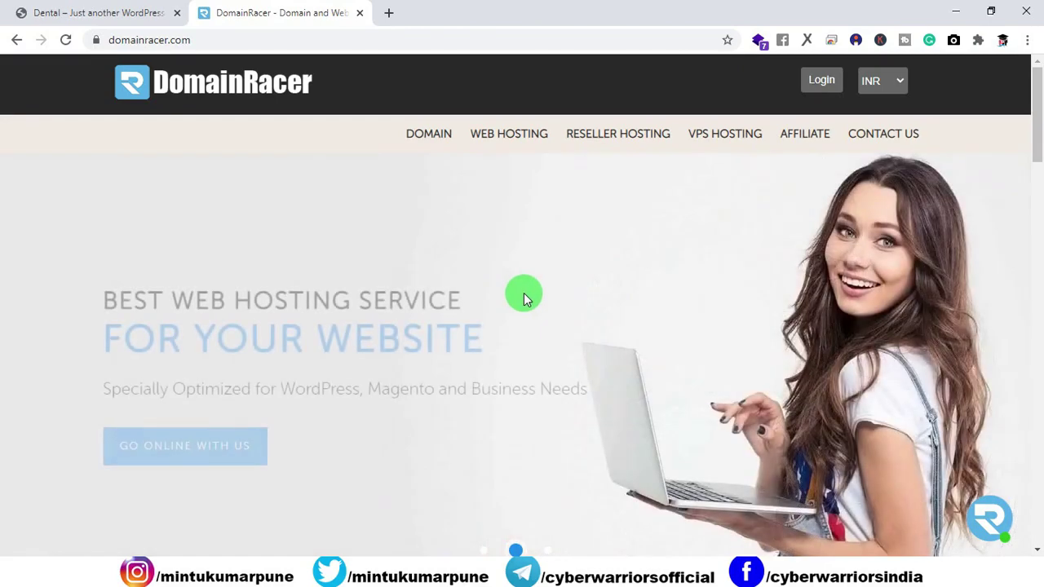
Close the domain extension list leaving .com, then go to DomainRacer's Web Hosting page.
scroll(524, 299, down, 1)
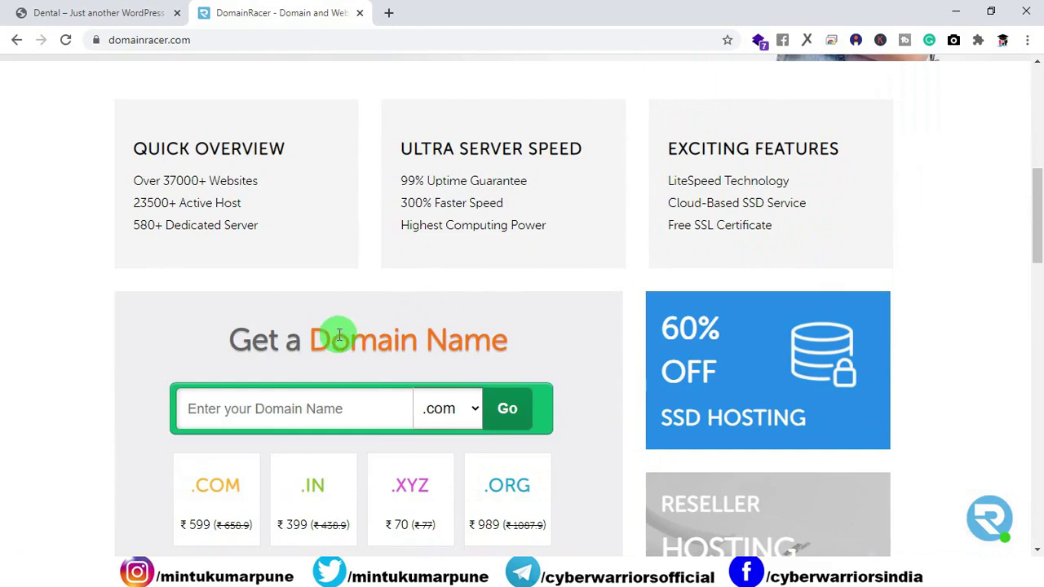
click(476, 408)
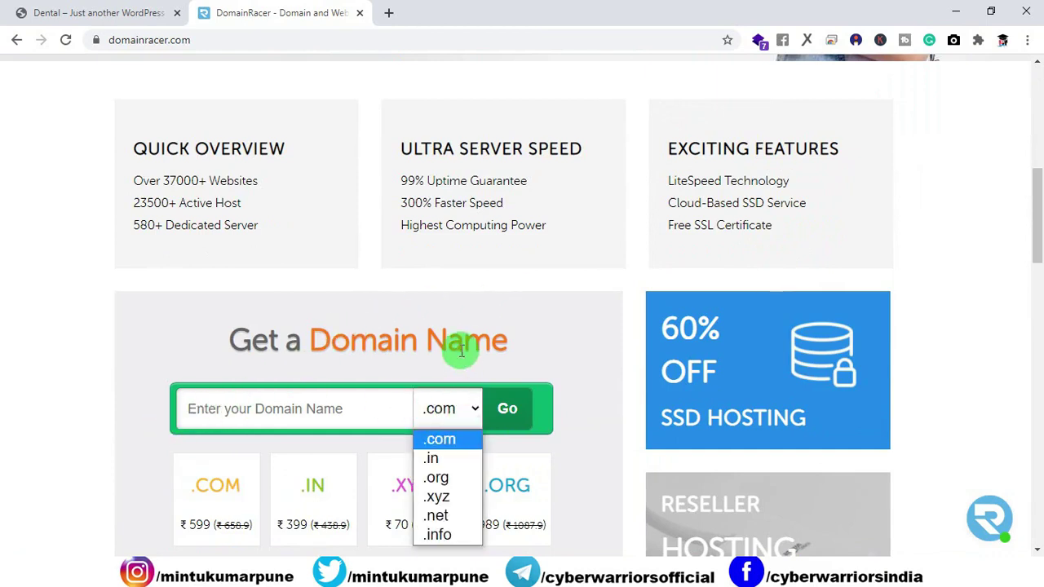
click(82, 305)
scroll(82, 305, up, 10)
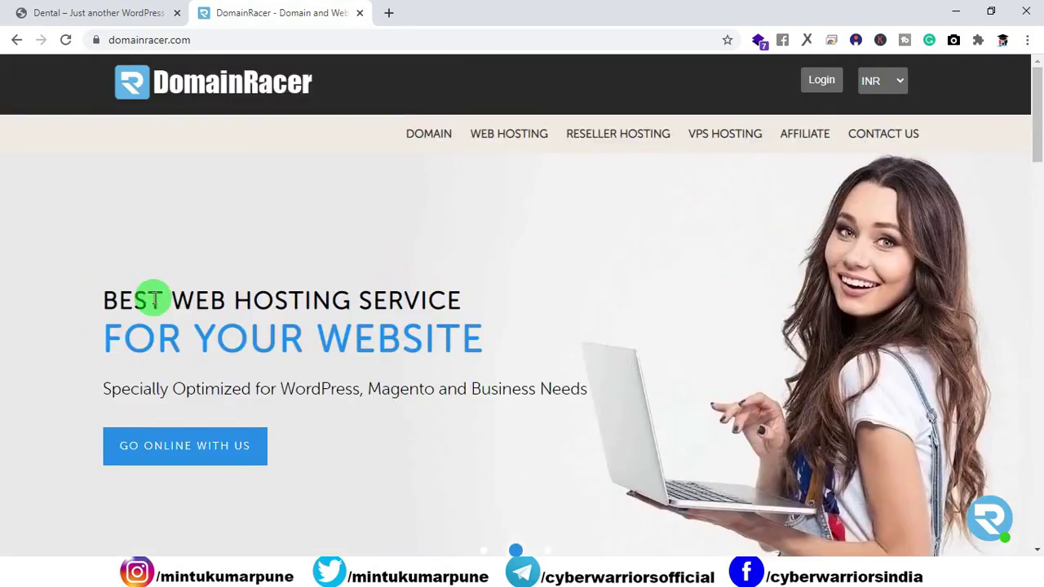
click(499, 142)
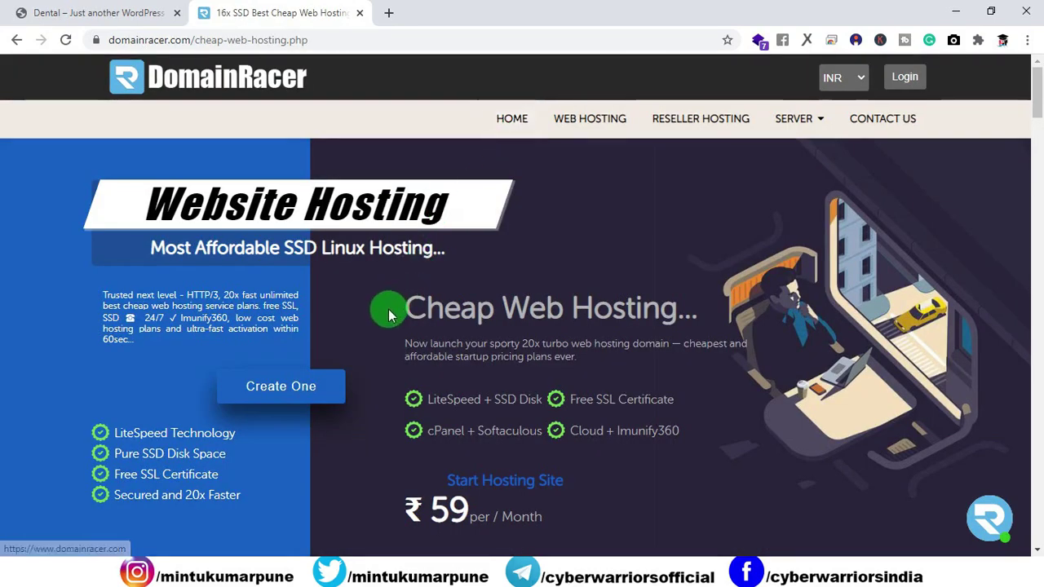
Highlight the Pure SSD Disk Space and Free SSL Certificate features and check connection security.
scroll(387, 307, down, 2)
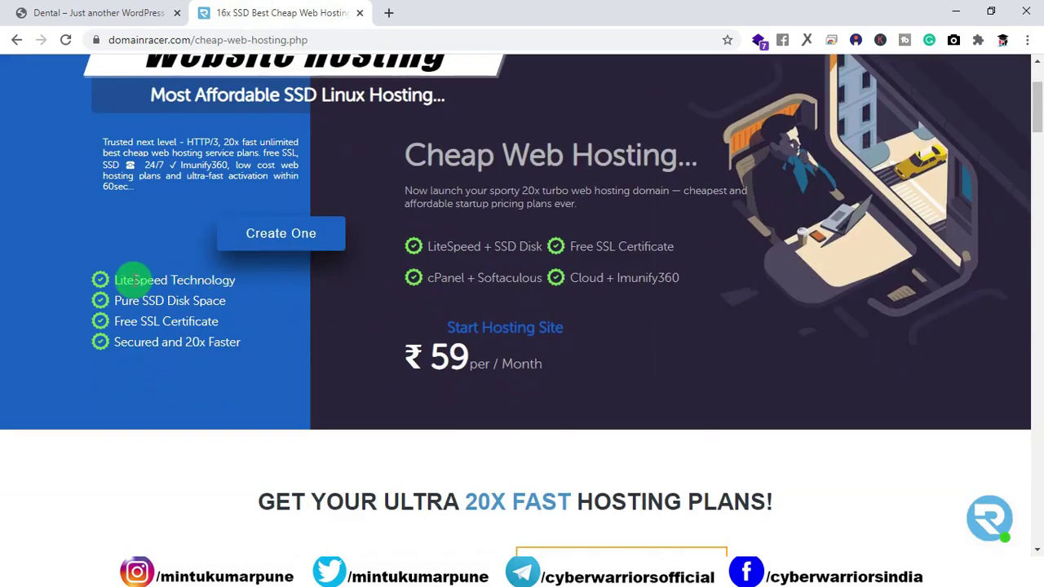
triple_click(214, 301)
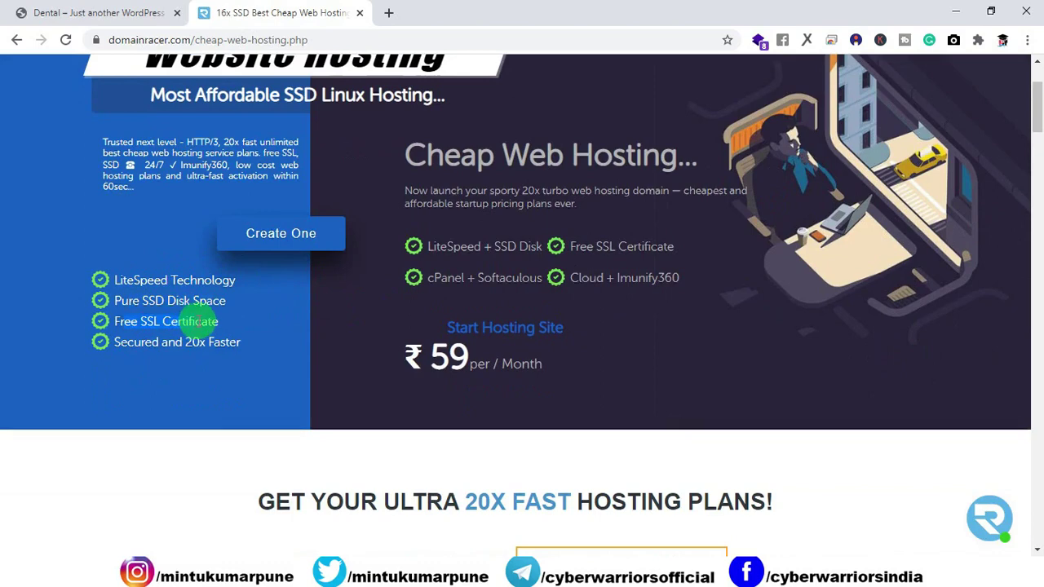
triple_click(217, 323)
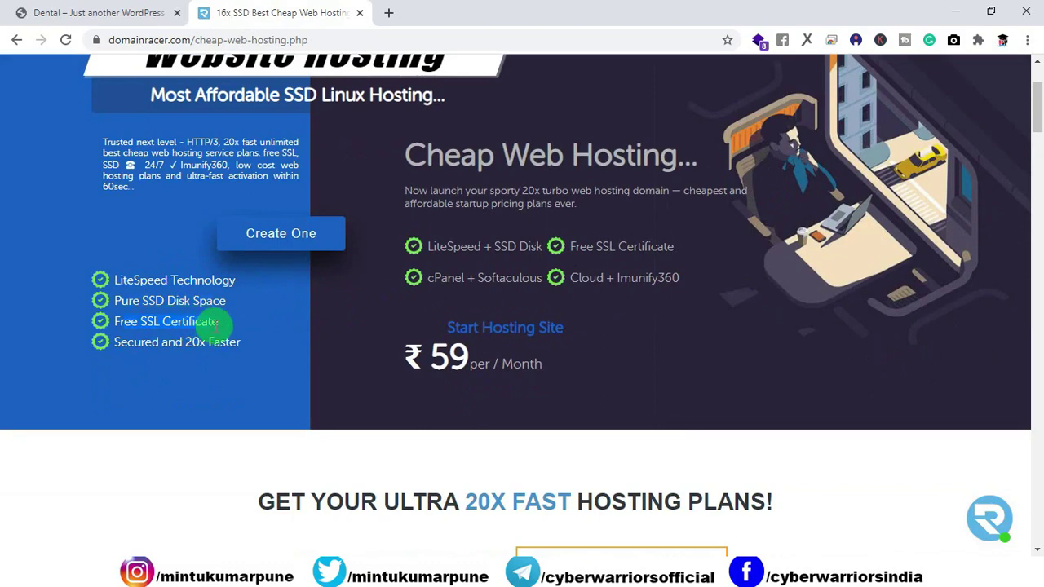
click(93, 40)
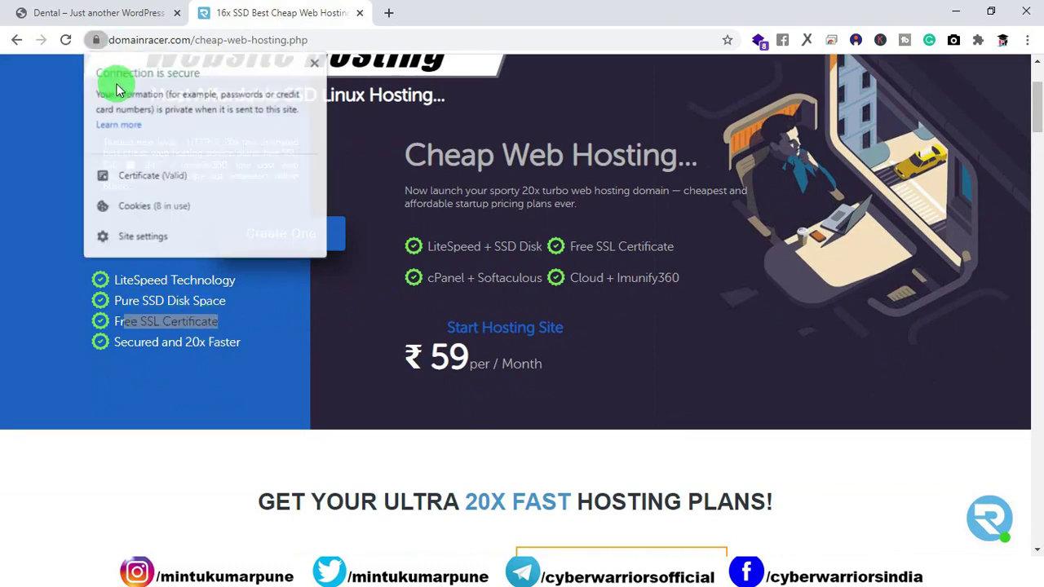
click(121, 391)
Highlight the Secured and 20x Faster and cPanel + Softaculous features, then scroll to the plans.
drag(105, 343, 284, 349)
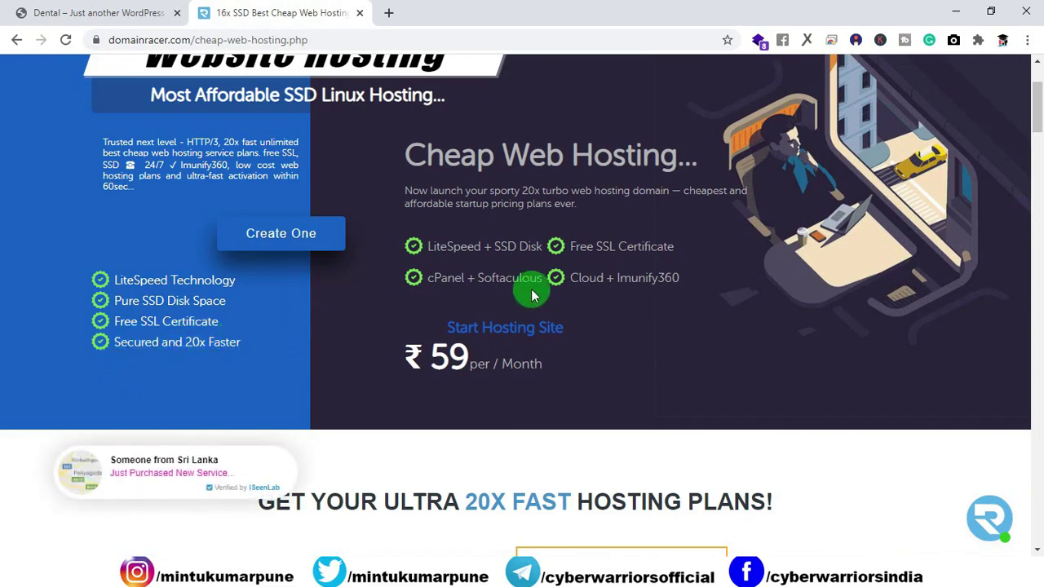
drag(531, 278, 441, 278)
click(586, 293)
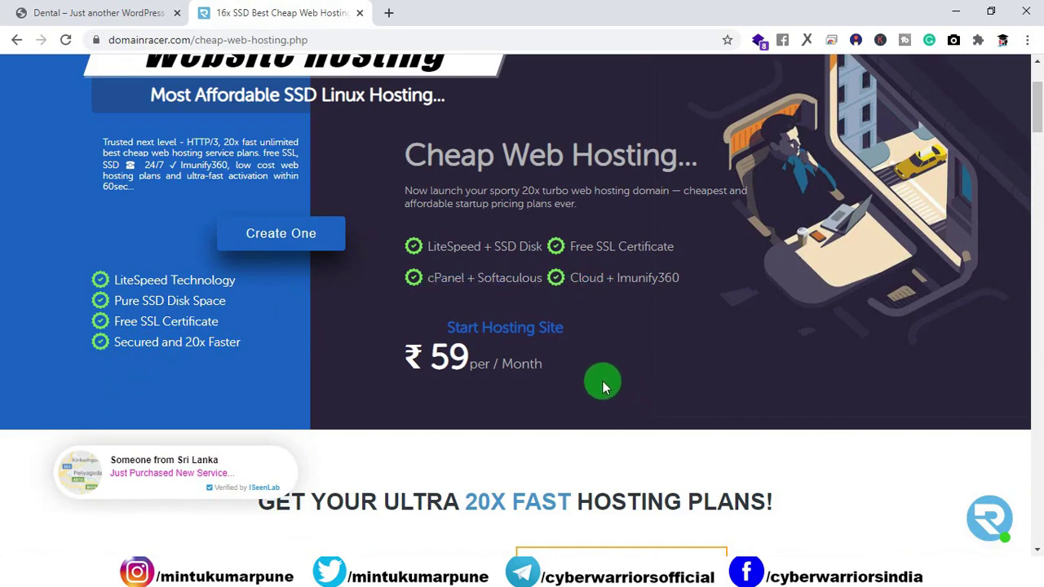
scroll(601, 380, down, 5)
scroll(490, 314, down, 1)
scroll(478, 302, up, 1)
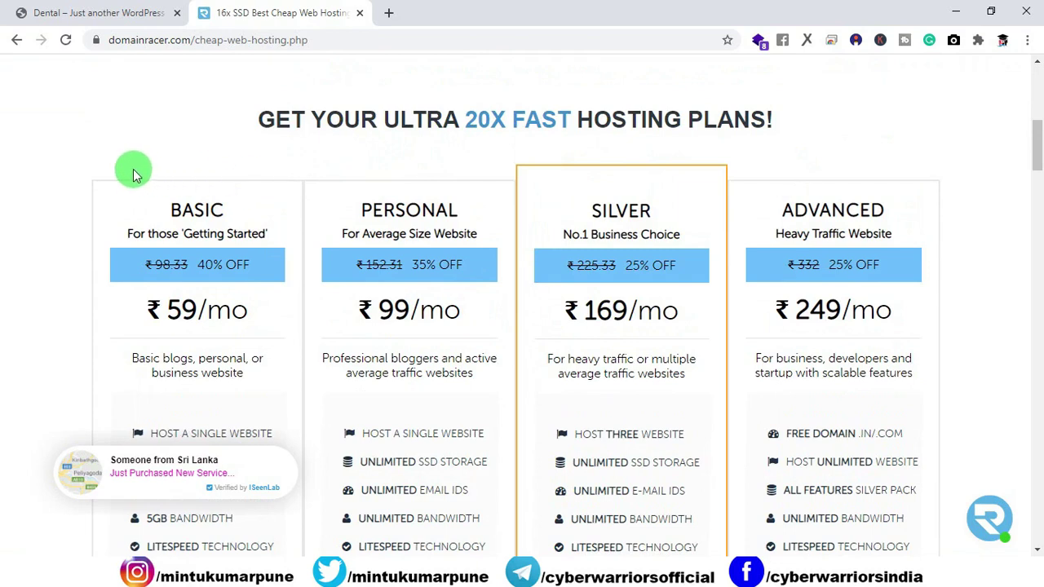
Highlight the hosting plans heading and the Basic plan's ₹59/mo price.
drag(260, 120, 775, 123)
click(27, 247)
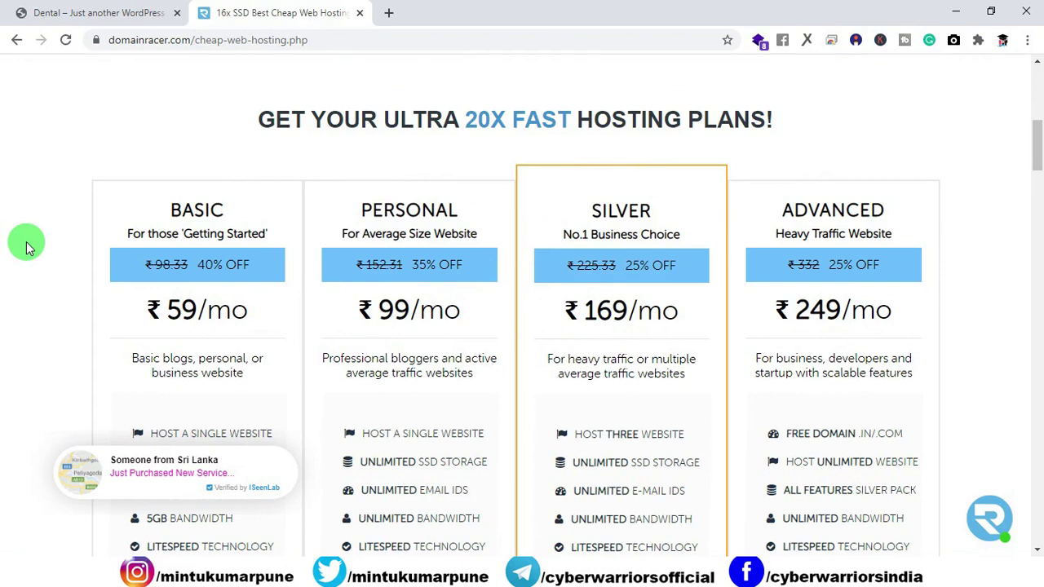
scroll(27, 248, down, 1)
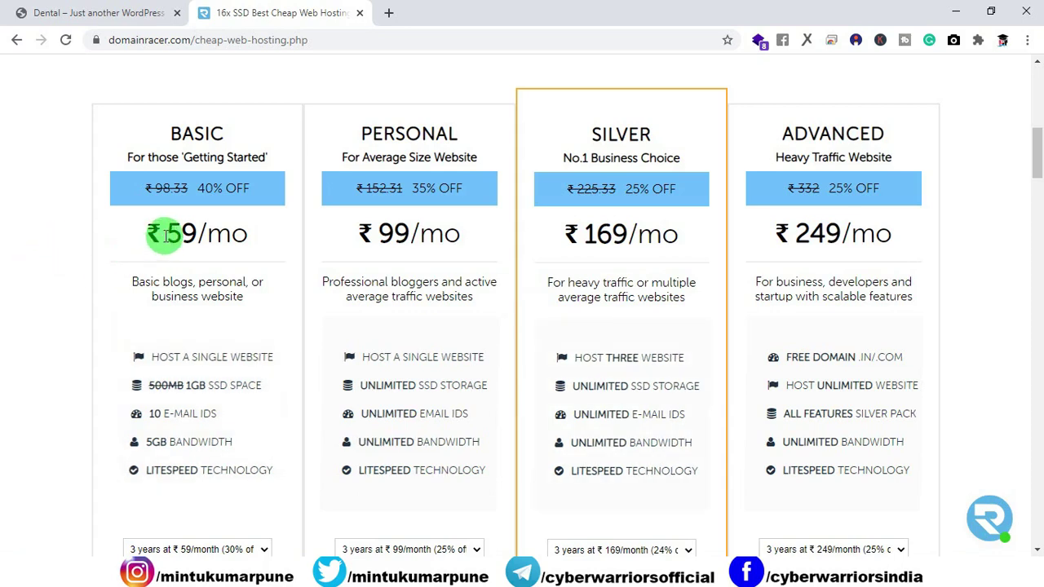
drag(165, 235, 245, 232)
click(32, 310)
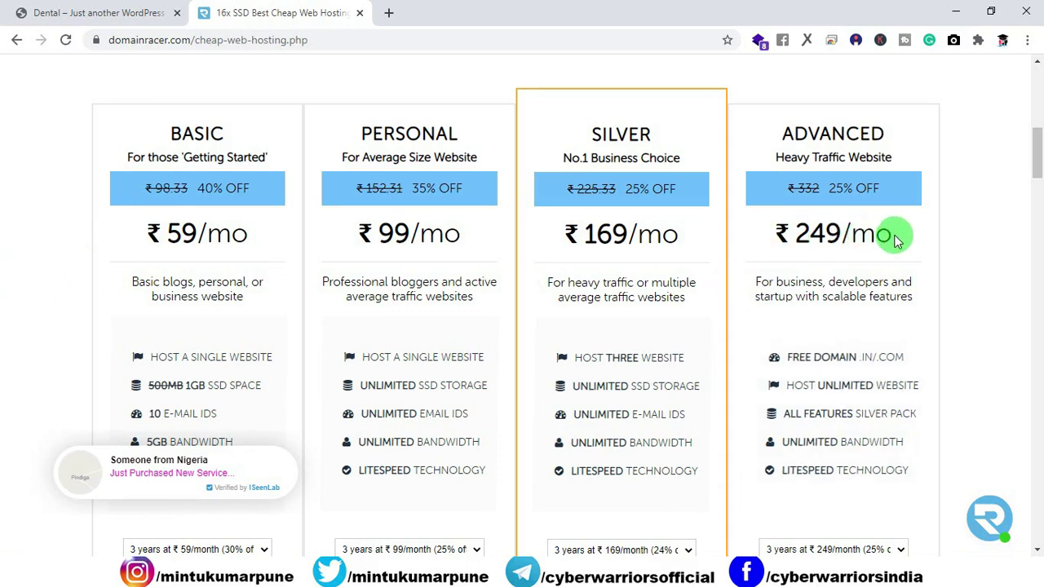
Highlight the Advanced plan's ₹249/mo price and its HOST UNLIMITED WEBSITE feature.
drag(893, 234, 798, 235)
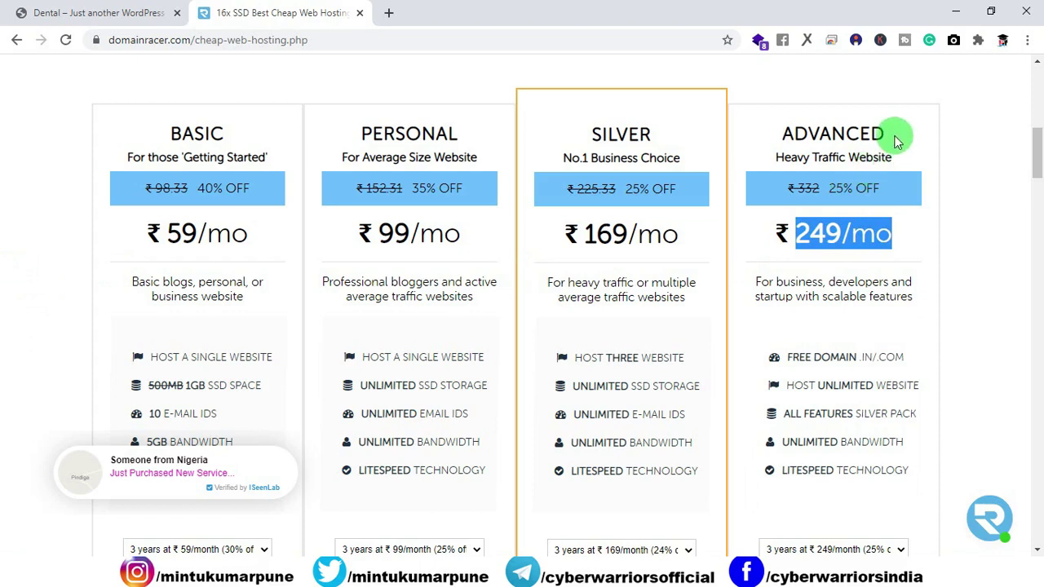
click(900, 236)
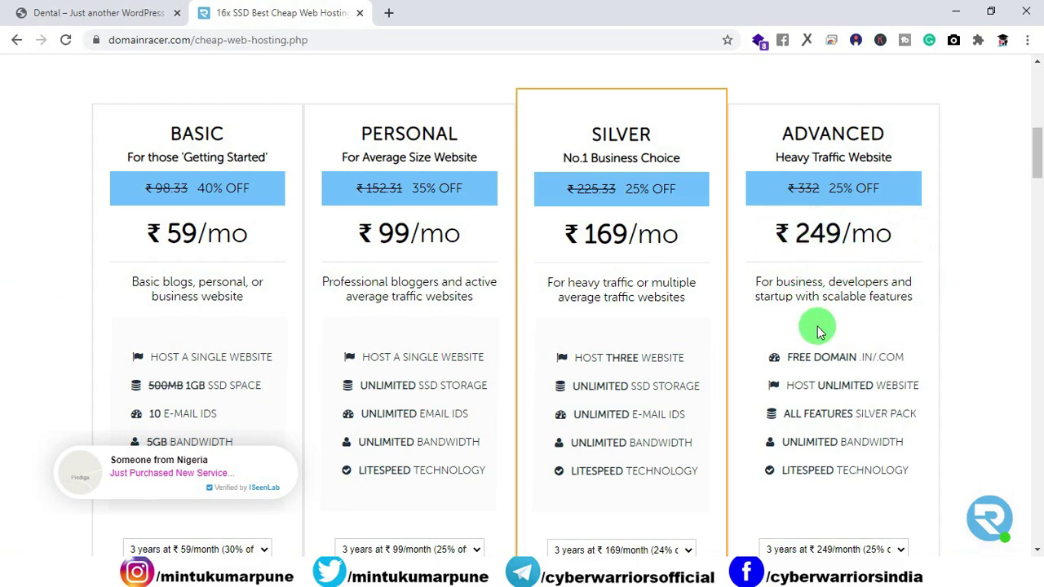
drag(917, 382, 786, 387)
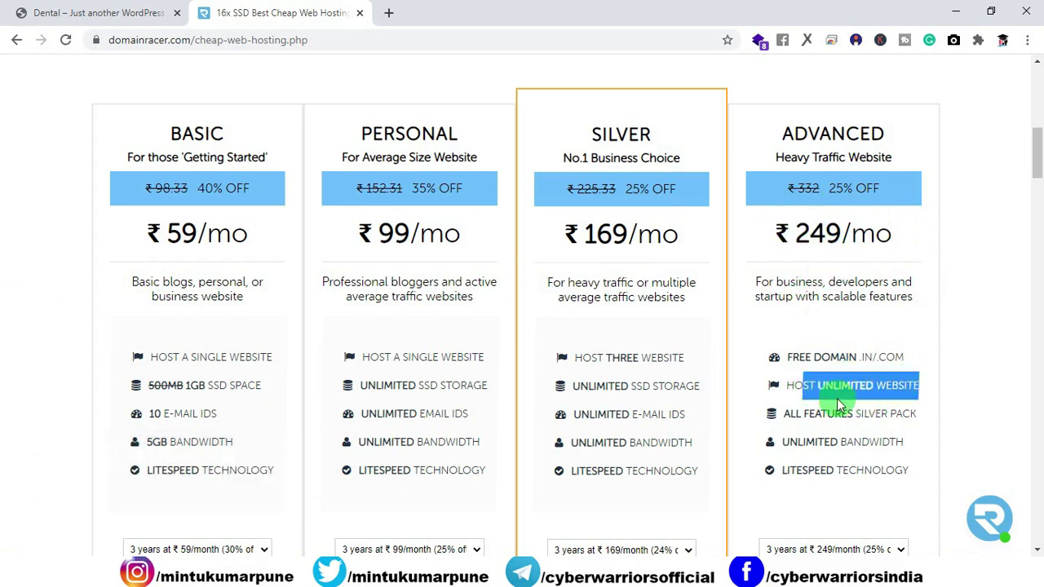
click(967, 324)
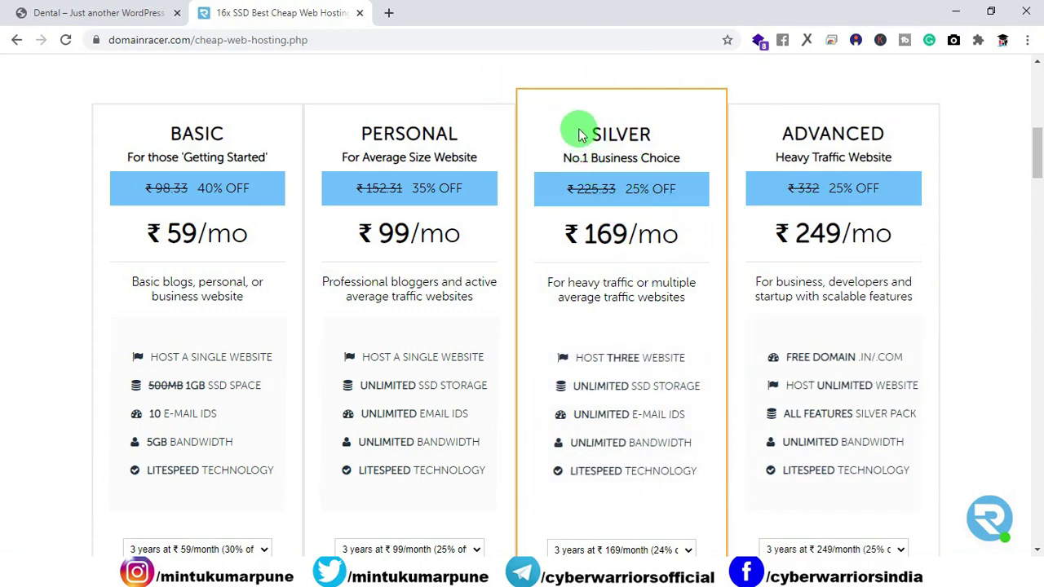
Review the Silver plan's name, price, SSD storage and e-mail IDs lines.
drag(581, 135, 639, 135)
drag(590, 224, 690, 226)
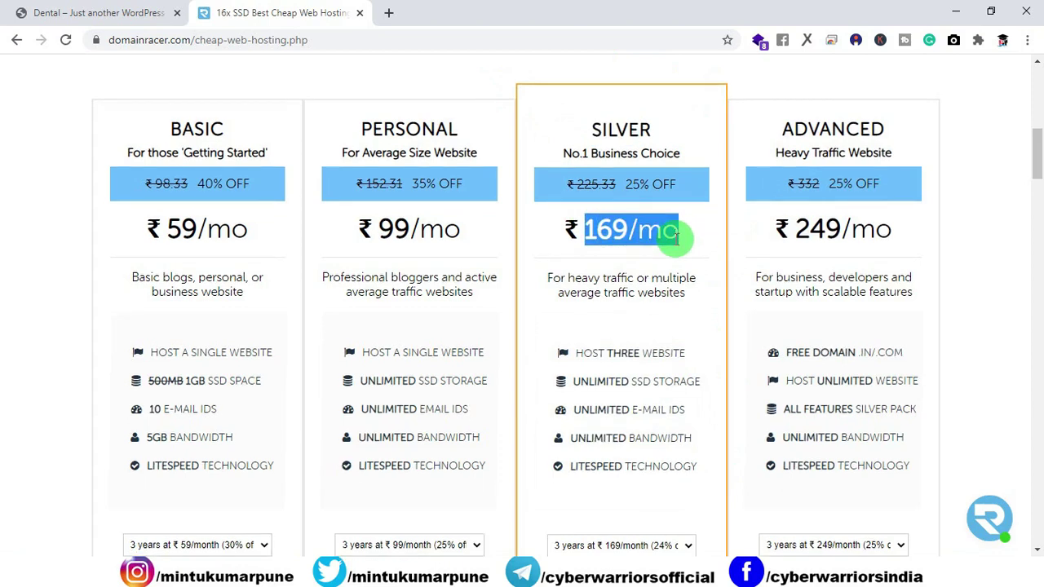
scroll(680, 244, down, 1)
drag(686, 282, 618, 302)
drag(699, 311, 635, 310)
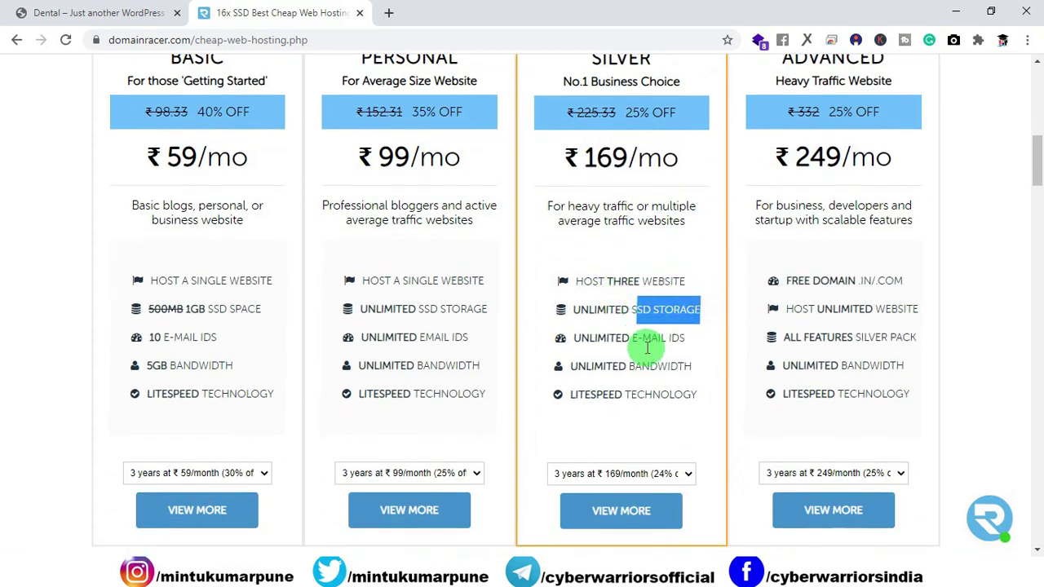
drag(688, 341, 624, 341)
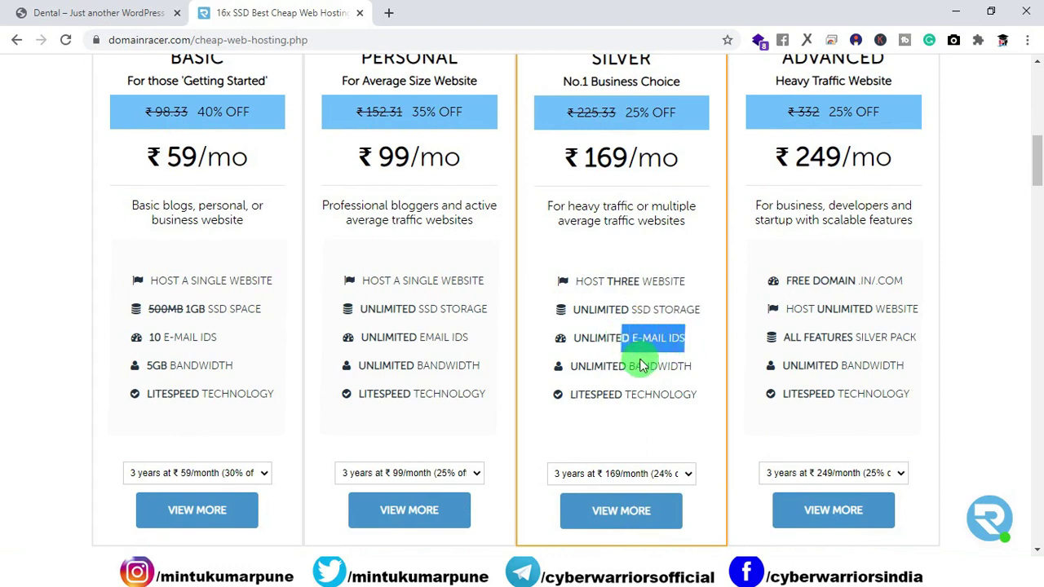
Set the Silver plan's term to 1 year at ₹189/month and continue.
scroll(684, 423, down, 1)
click(682, 409)
click(678, 396)
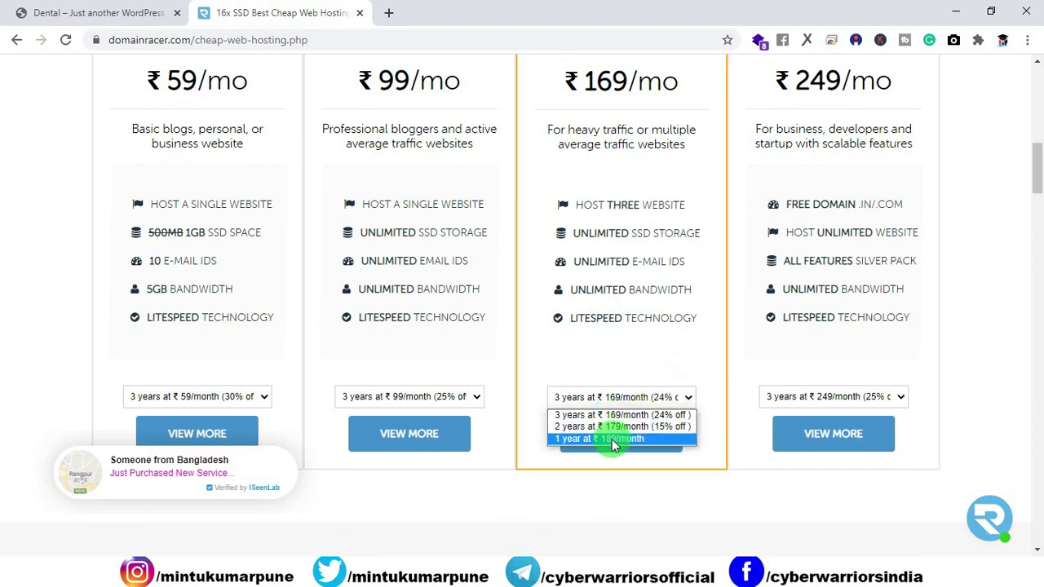
click(614, 441)
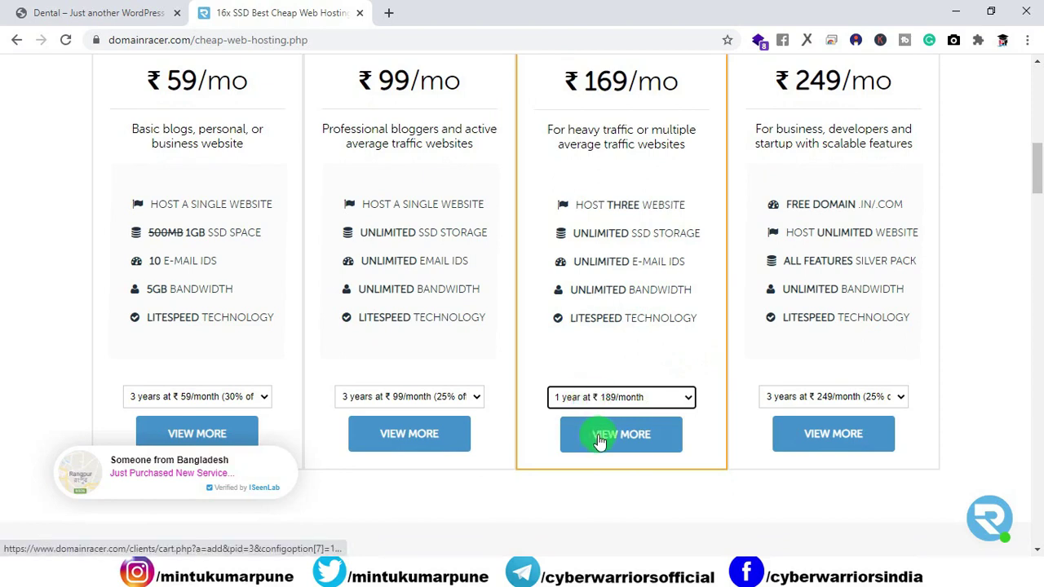
click(600, 440)
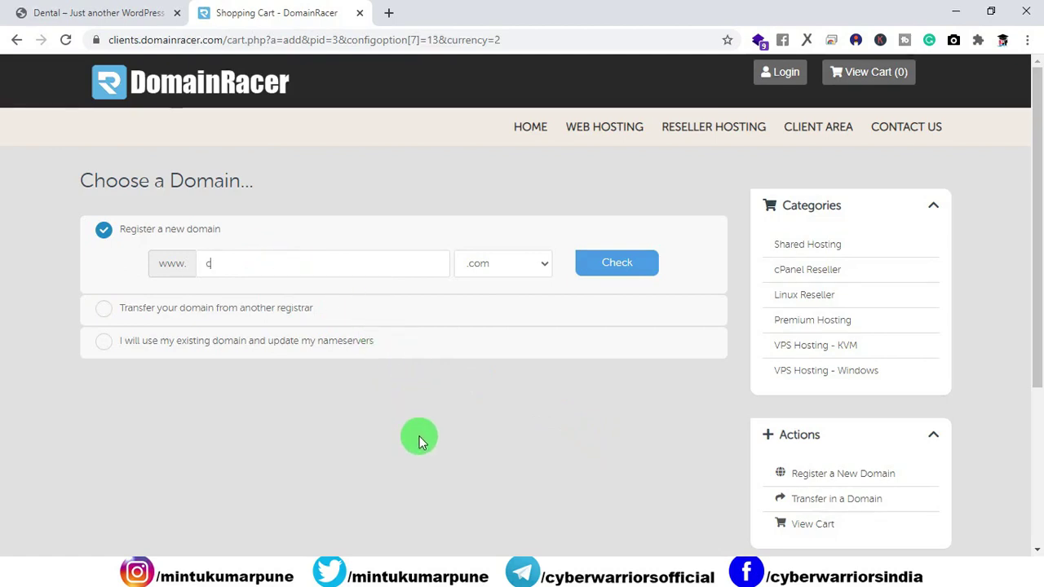
Check availability of the domain cyberdental.in using the .in extension.
text(yber)
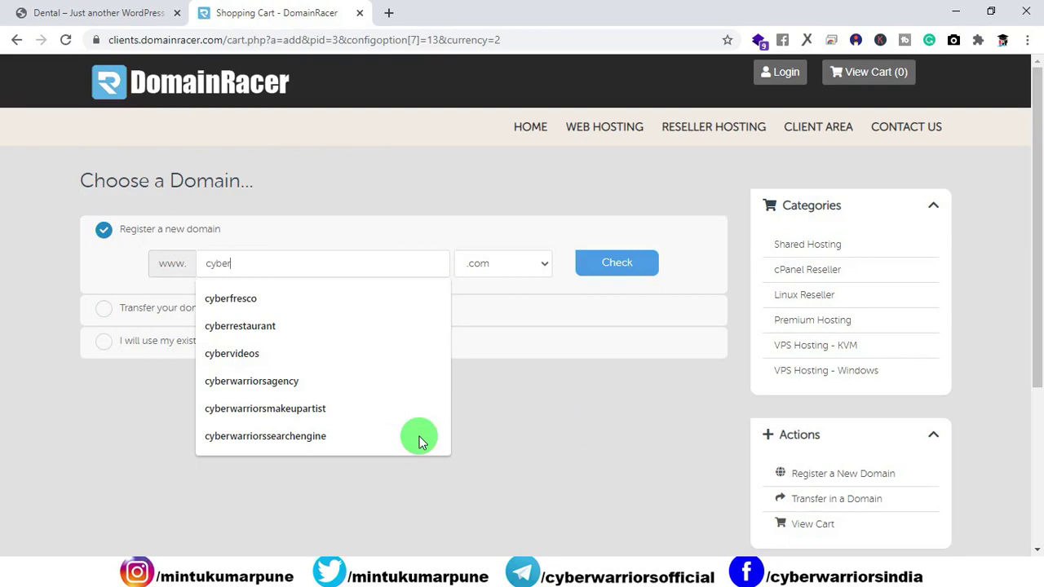
text(dental)
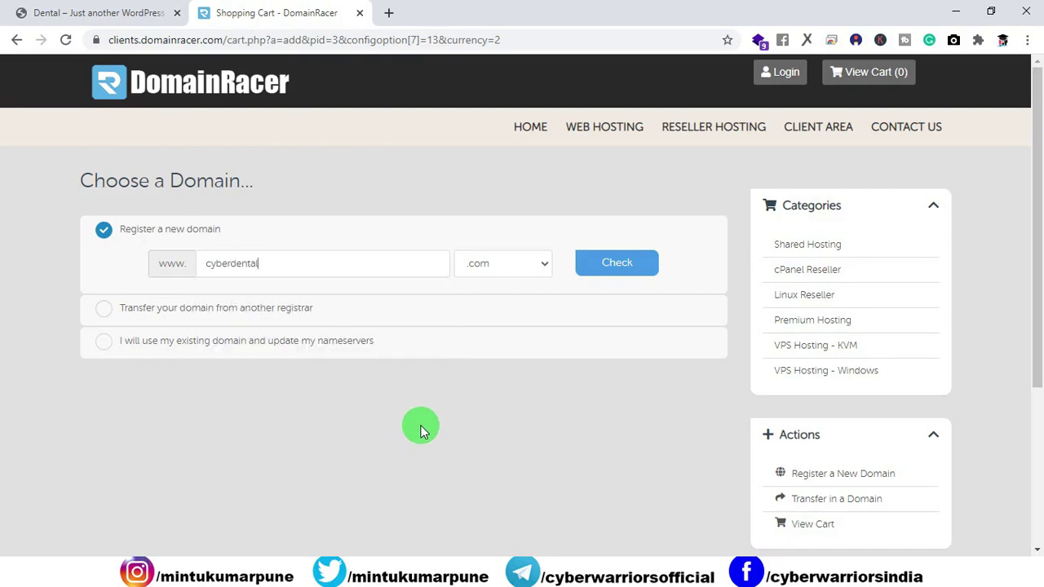
click(537, 263)
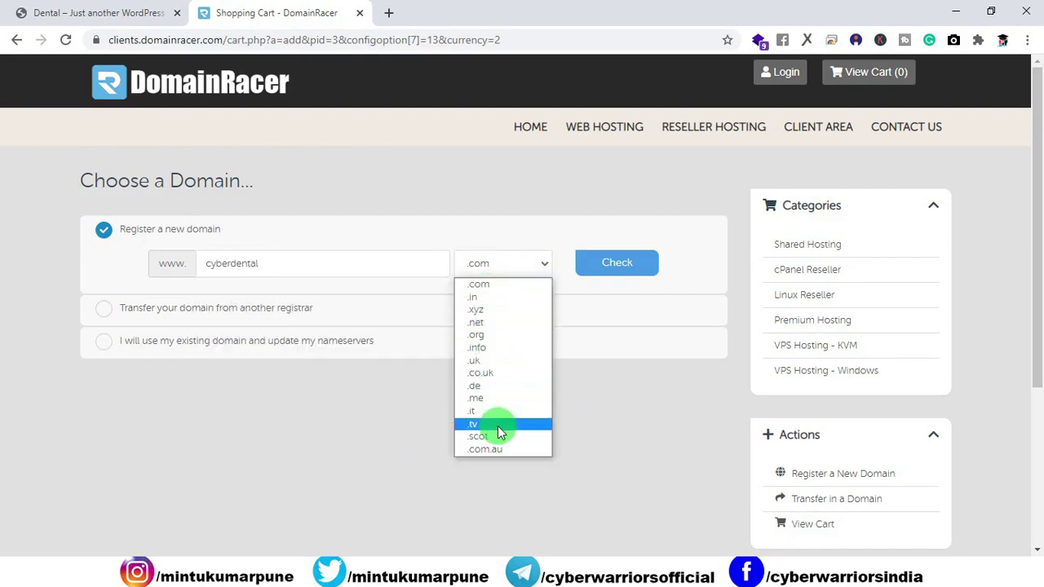
click(501, 299)
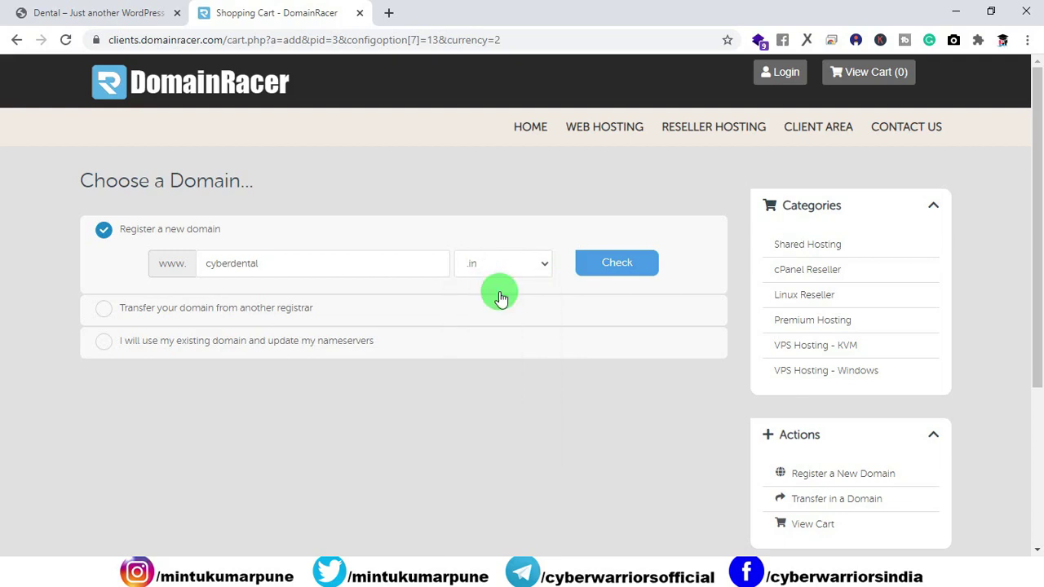
click(594, 265)
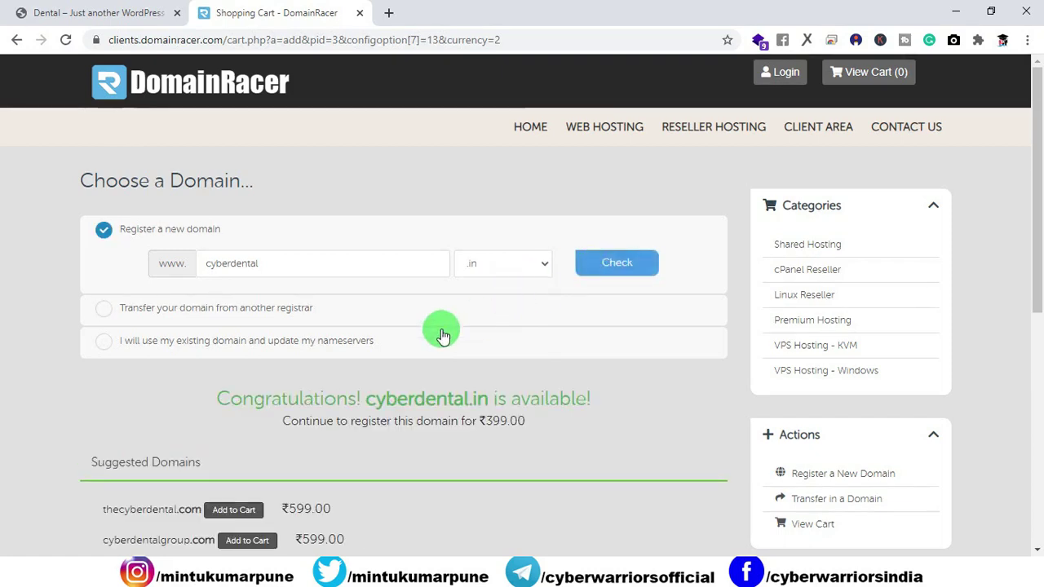
Highlight the availability message and cyberdental.in name, then scroll past the suggested domains.
drag(217, 399, 586, 395)
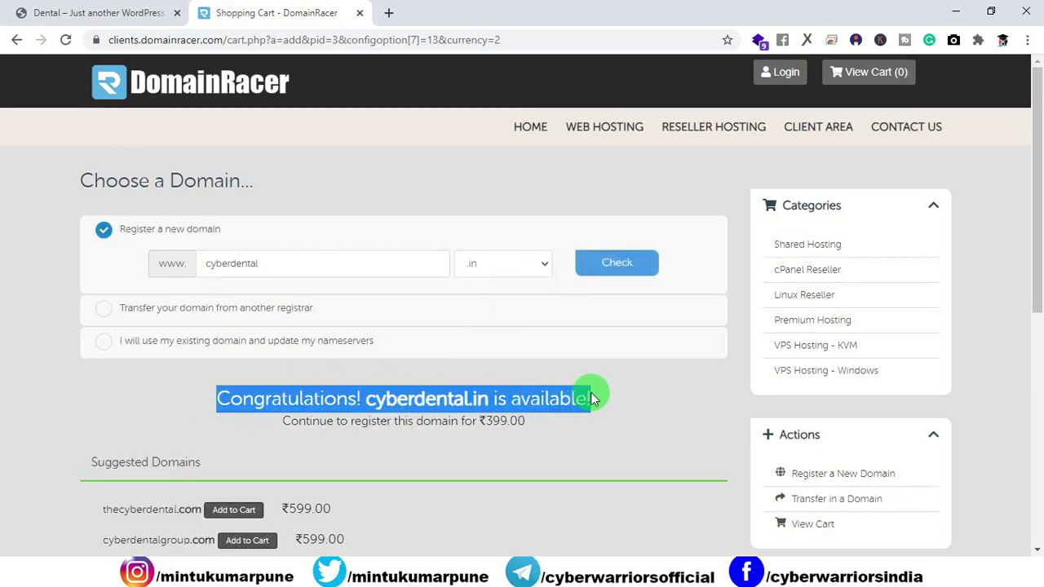
click(604, 400)
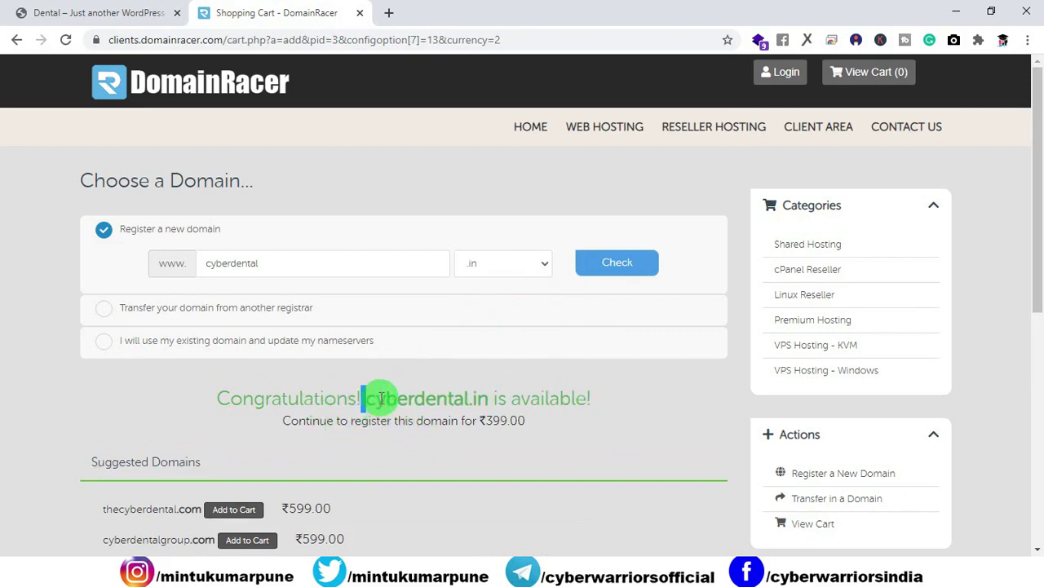
drag(363, 399, 474, 395)
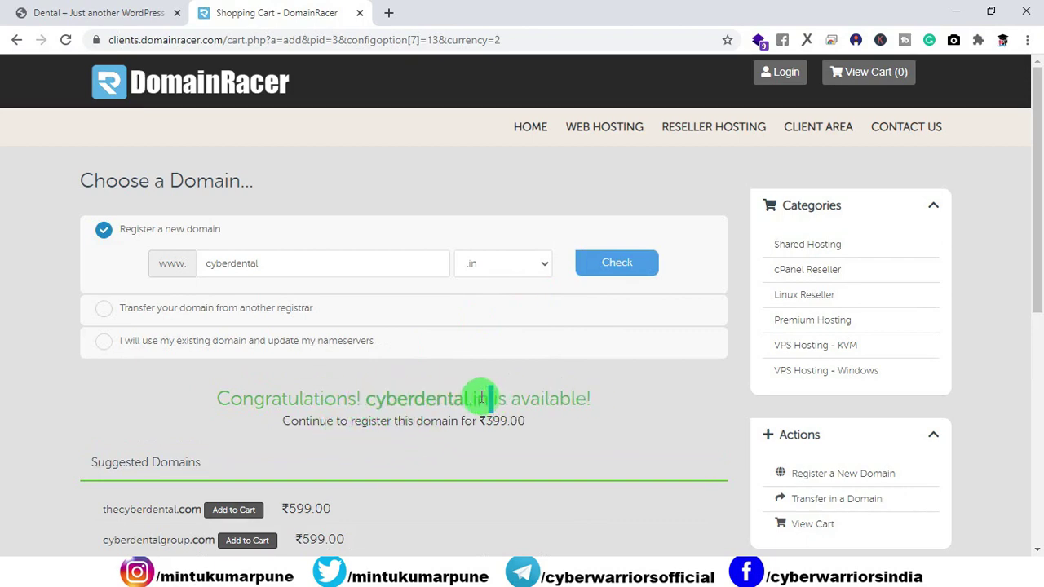
double_click(481, 398)
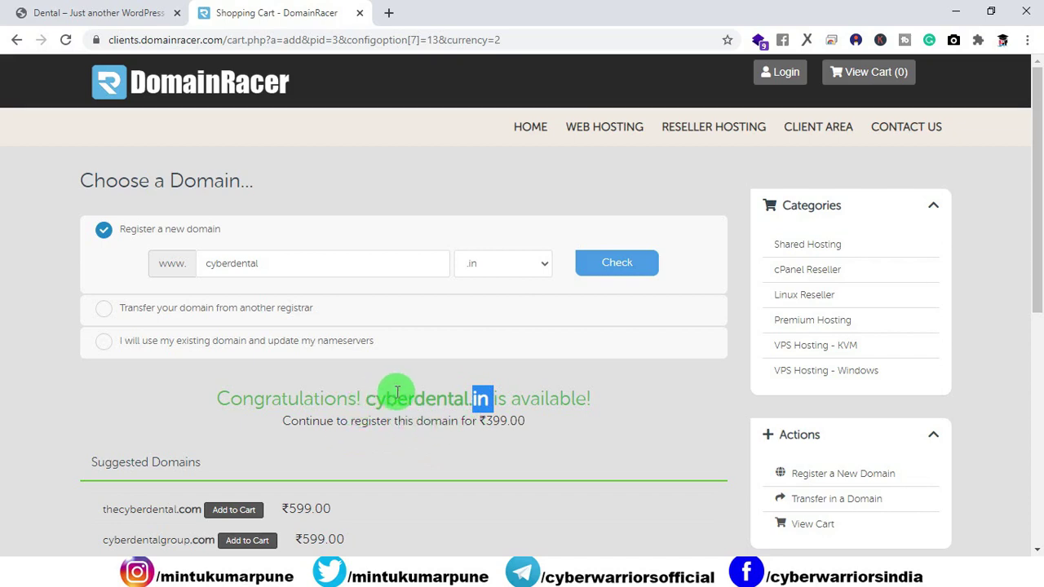
double_click(481, 399)
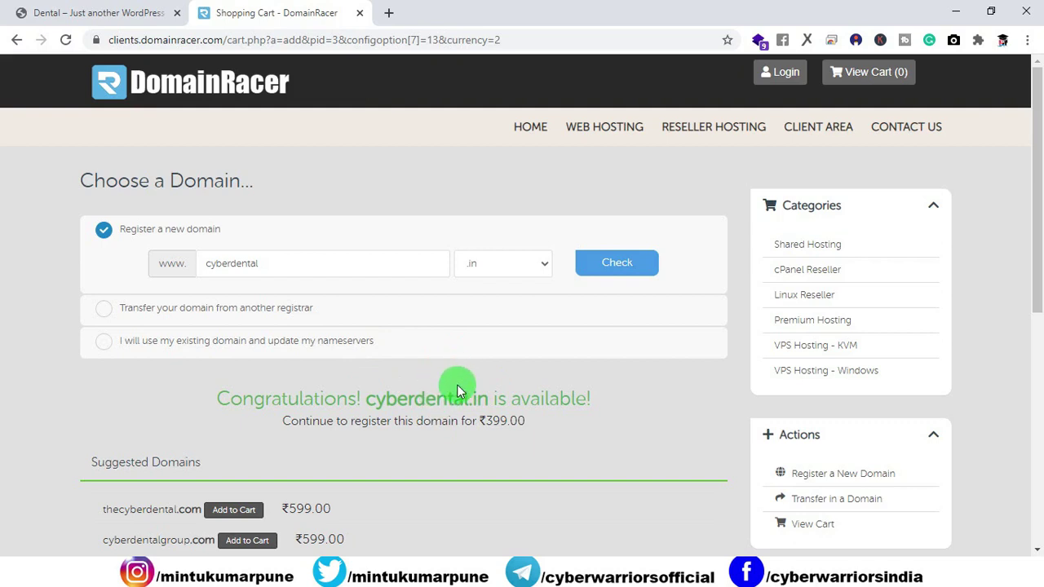
scroll(456, 390, down, 6)
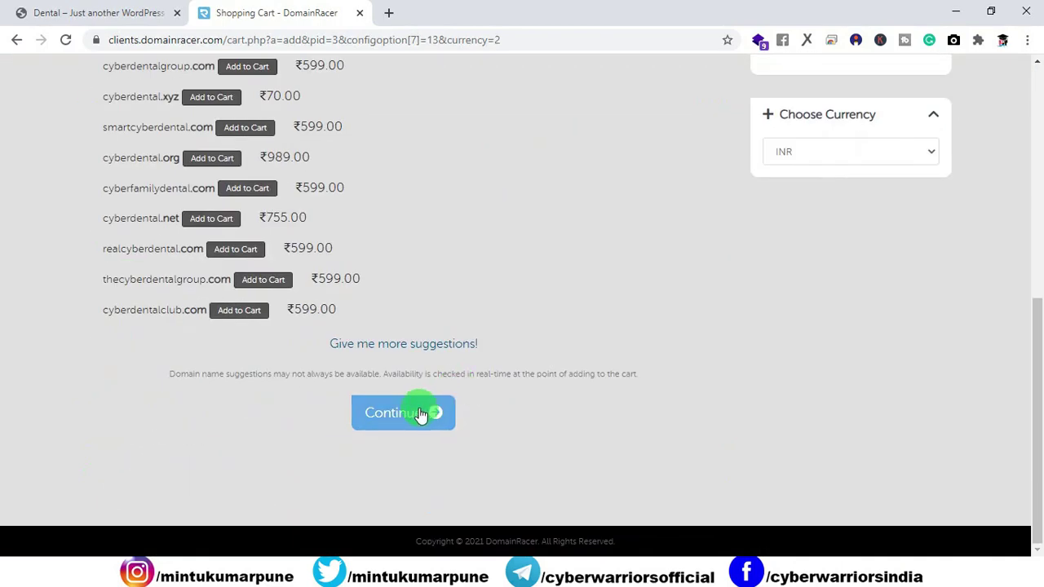
Continue with cyberdental.in, review the Silver Web Hosting plan, and proceed to Review & Checkout.
click(421, 415)
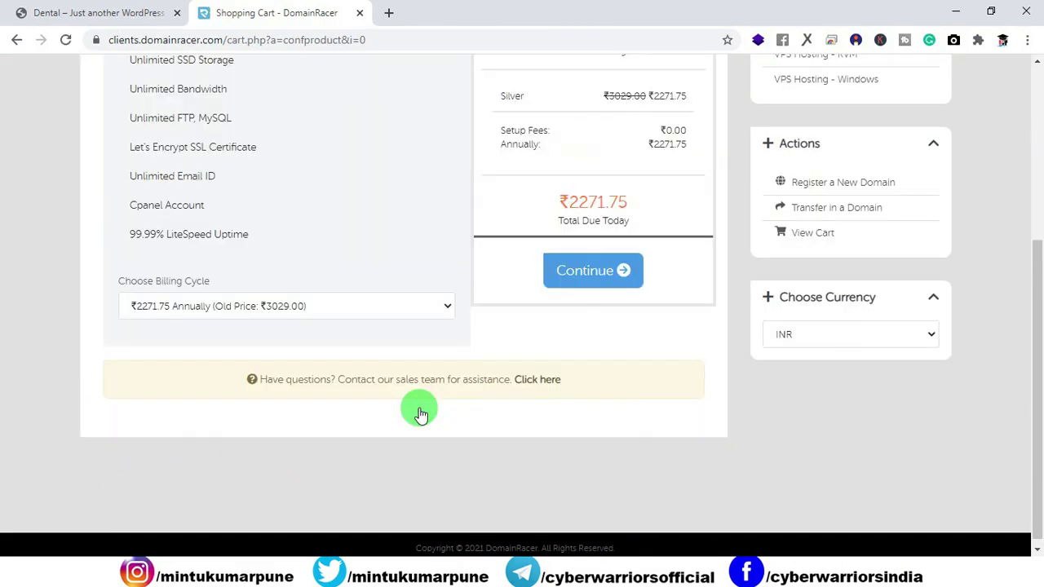
scroll(353, 347, up, 3)
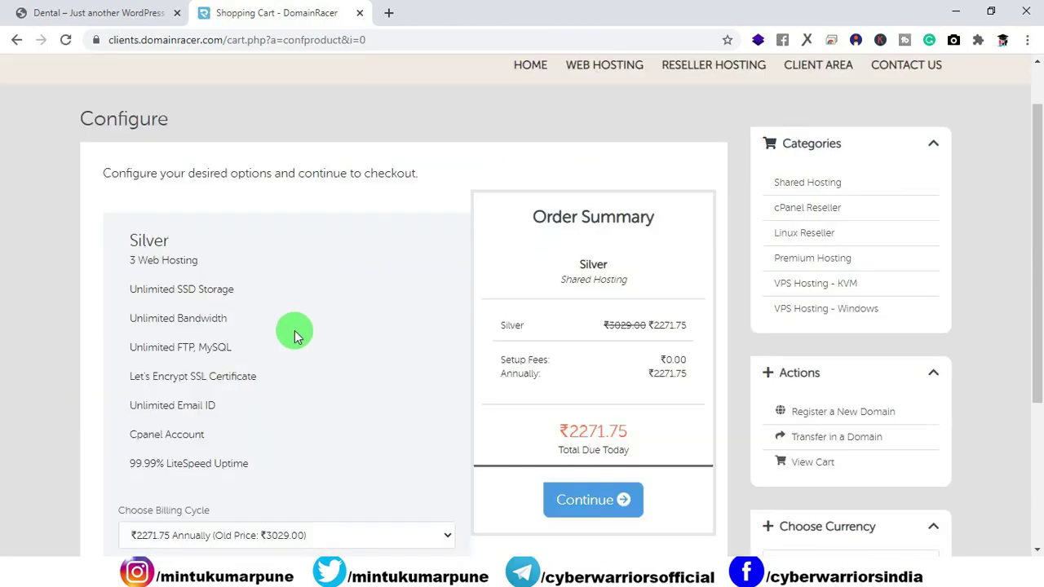
double_click(163, 241)
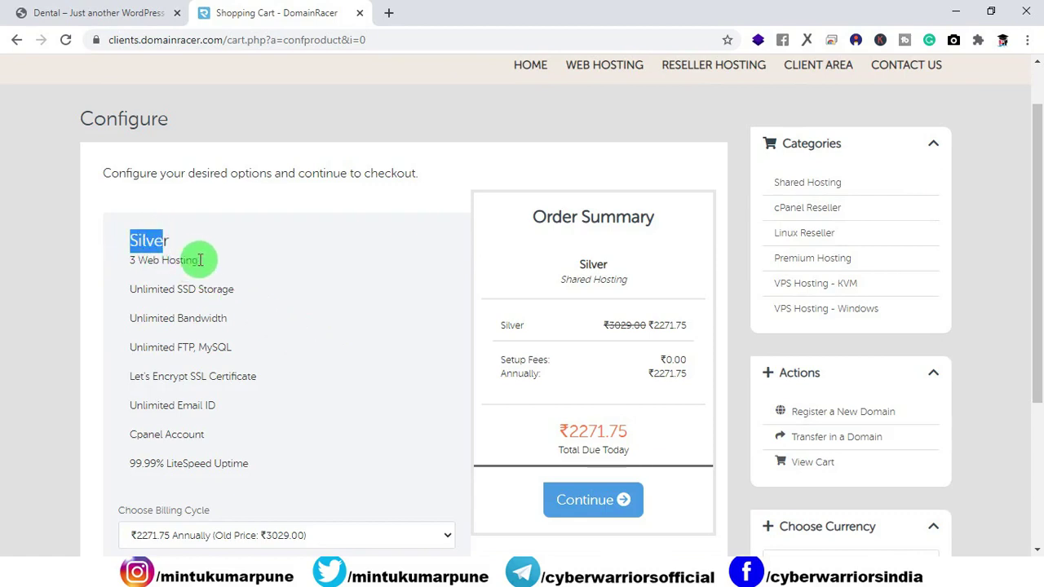
drag(200, 259, 134, 259)
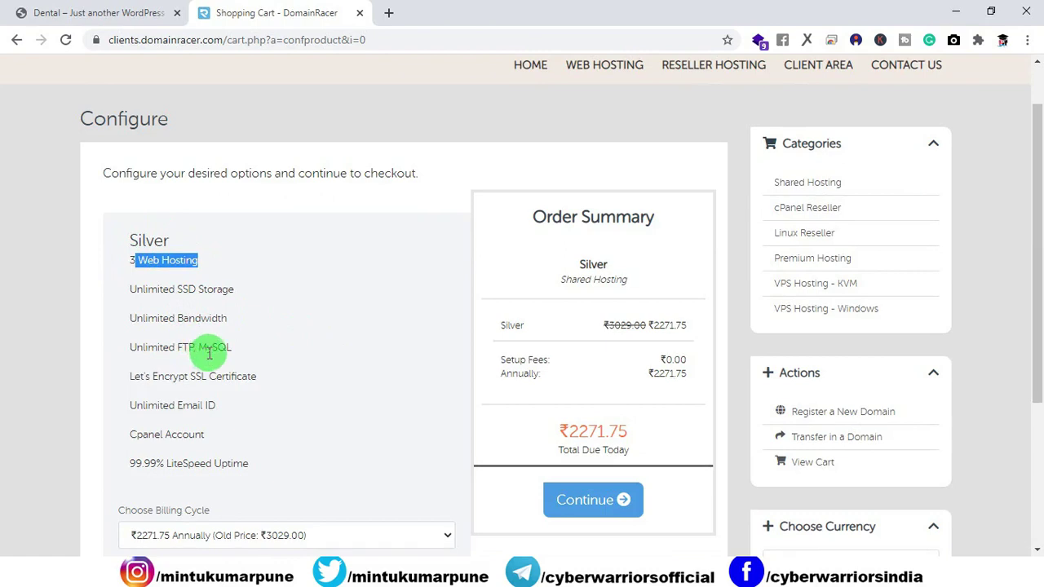
scroll(269, 364, down, 1)
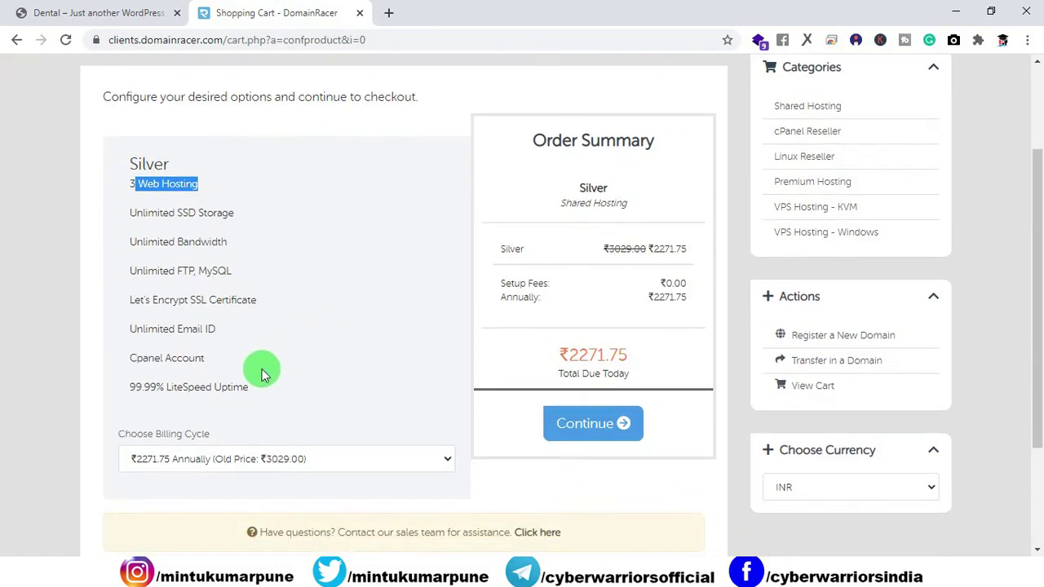
click(595, 433)
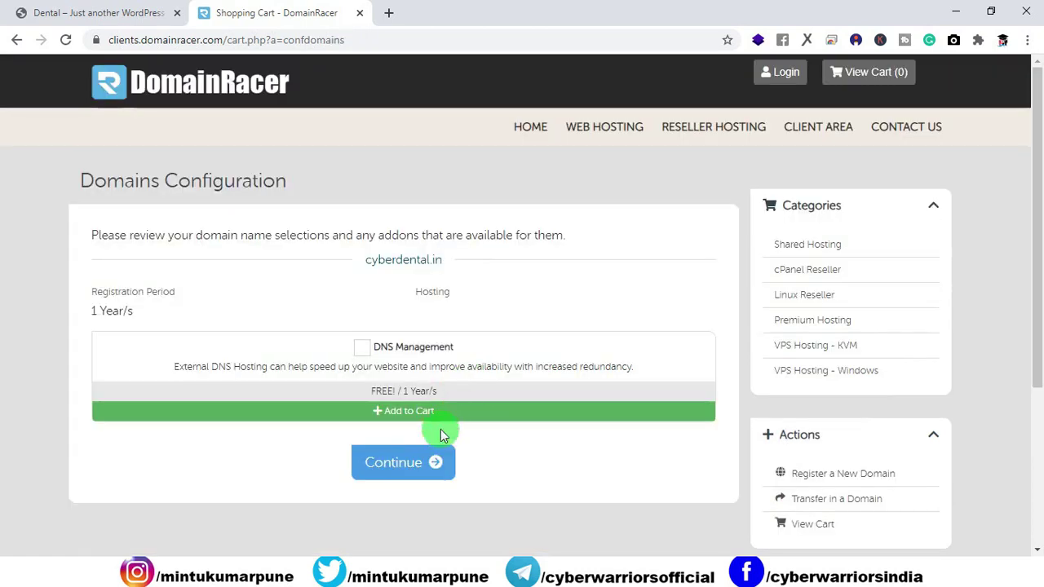
click(429, 463)
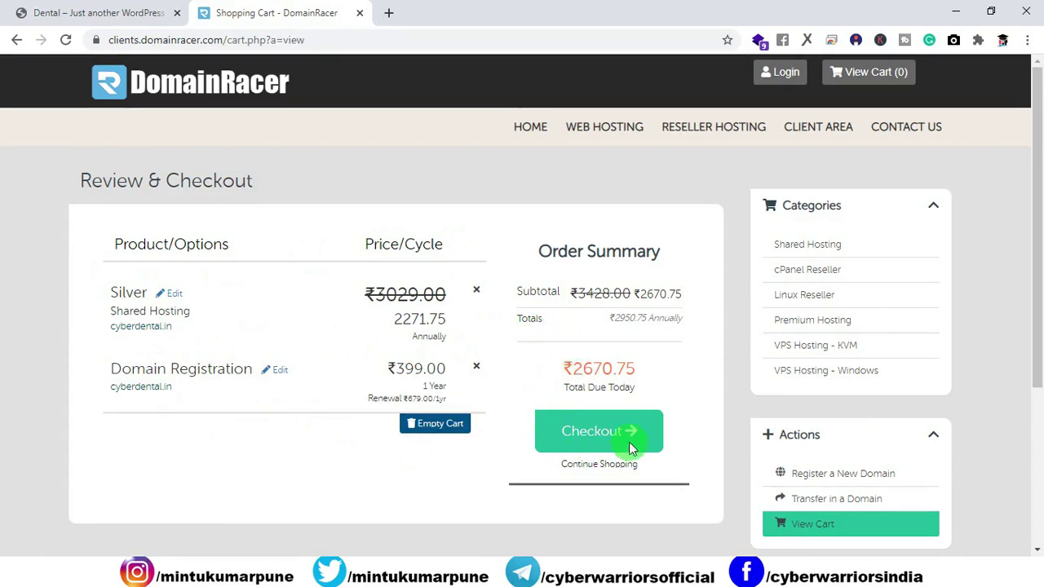
Open Checkout, scroll through the ₹2670.75 order form, then return via the DomainRacer logo.
click(600, 434)
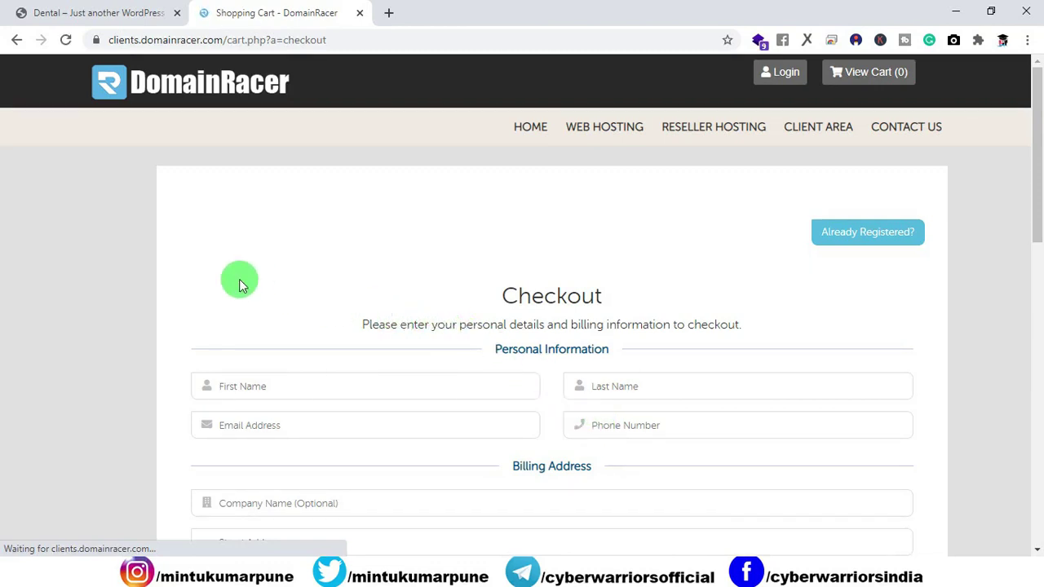
scroll(155, 302, down, 4)
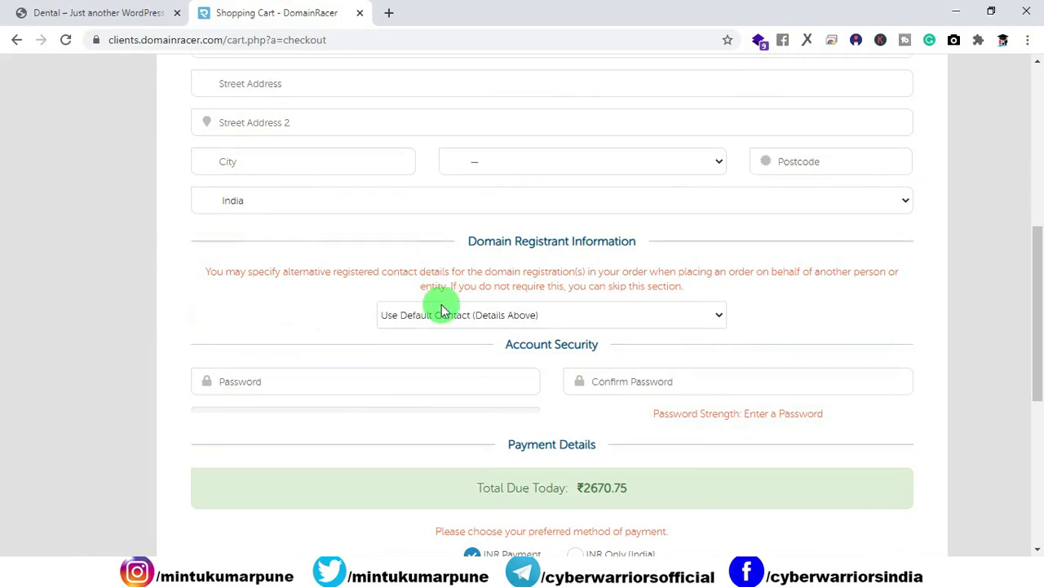
scroll(441, 340, down, 3)
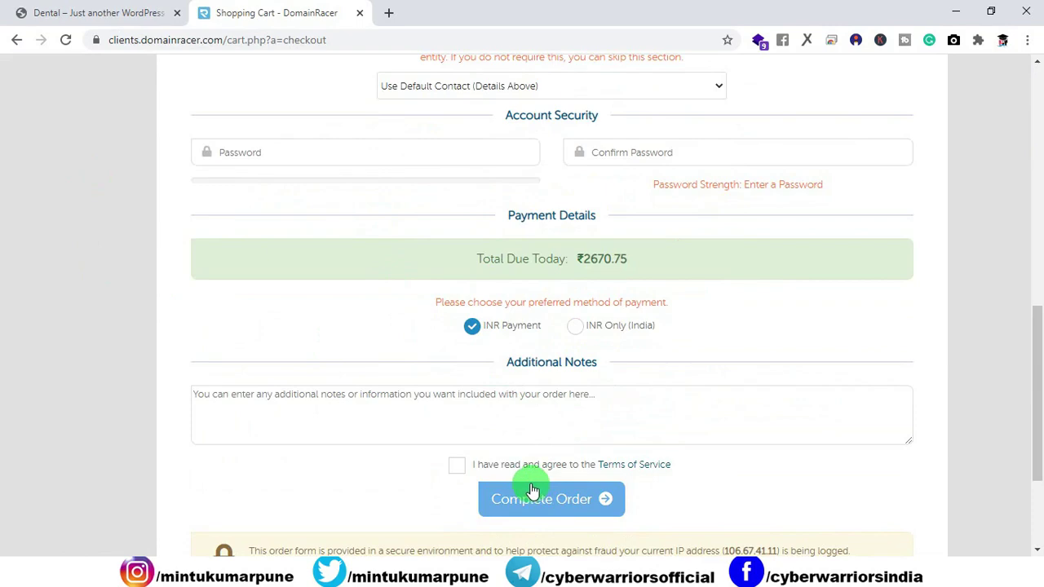
scroll(550, 380, up, 10)
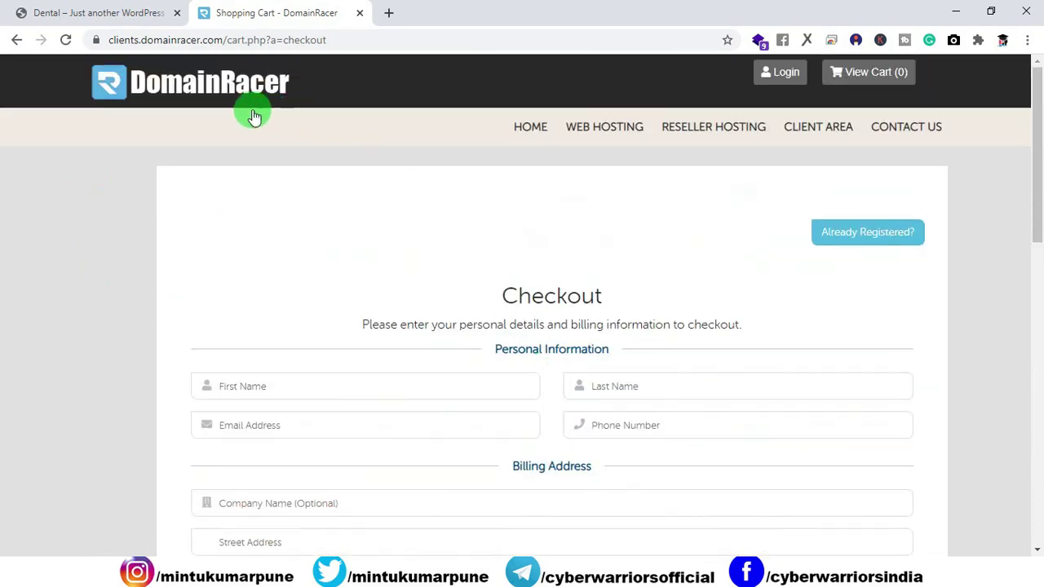
click(194, 88)
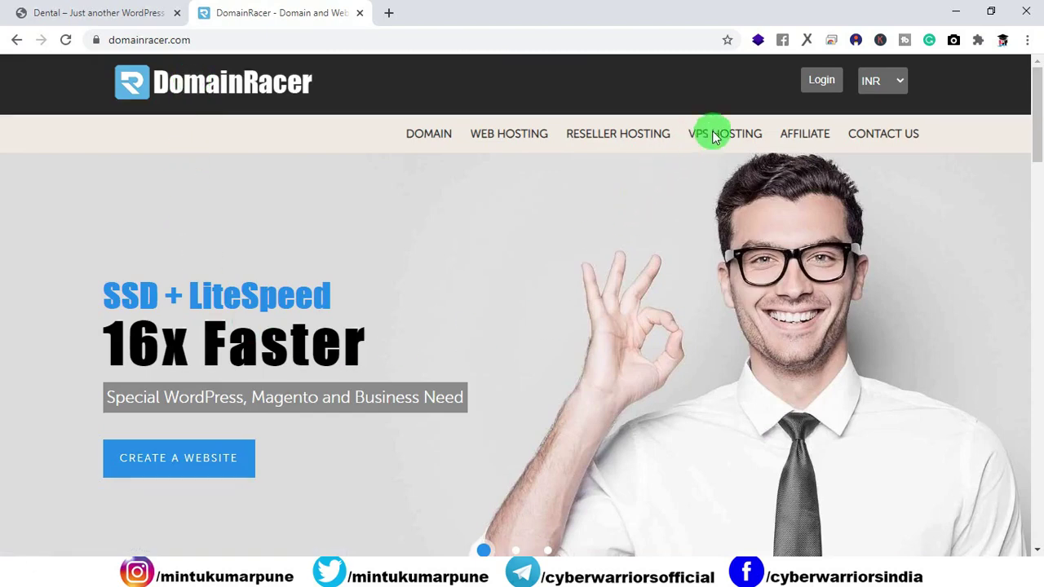
Sign in to the DomainRacer client area with the account credentials and open its hosting services.
click(821, 80)
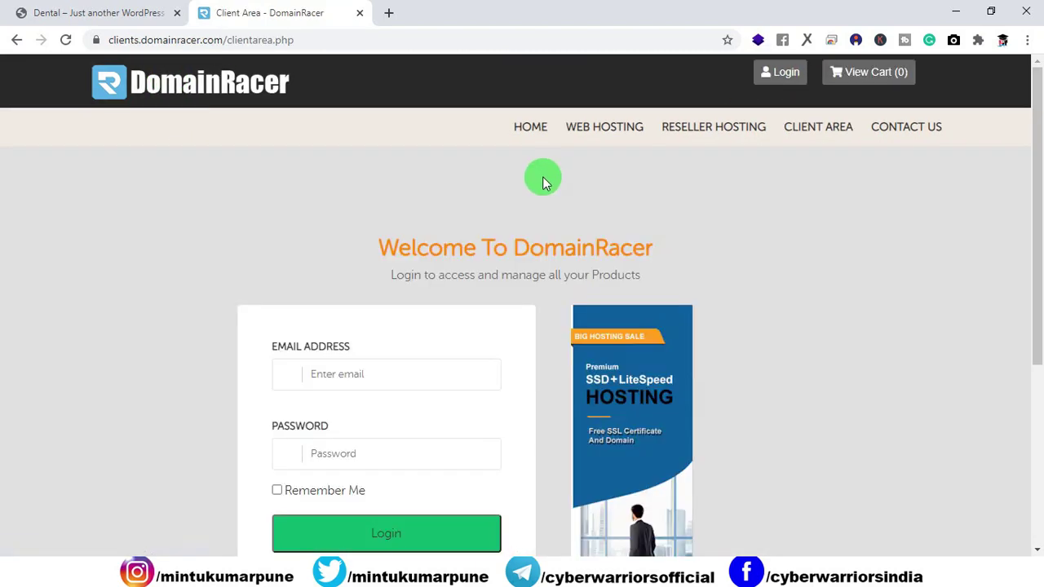
scroll(539, 217, down, 1)
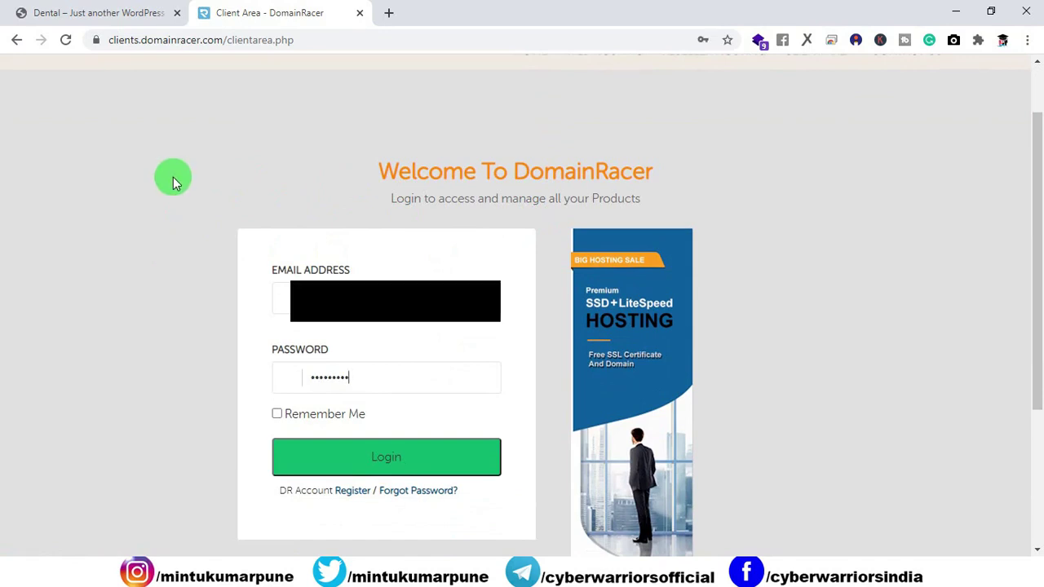
click(289, 459)
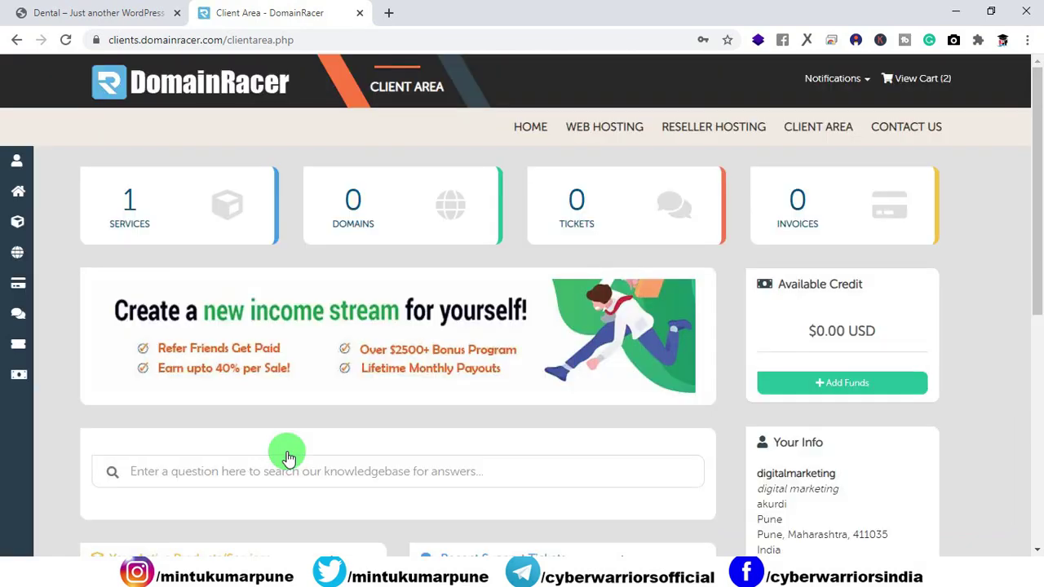
click(127, 210)
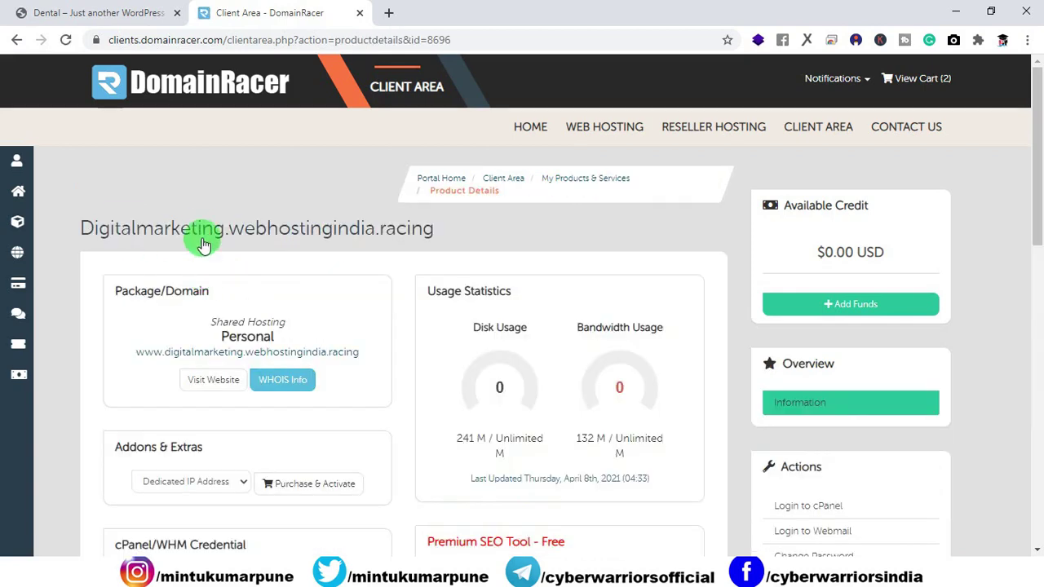
Log in to cPanel, close the Client Area tab, and scroll down to the Software section.
click(791, 509)
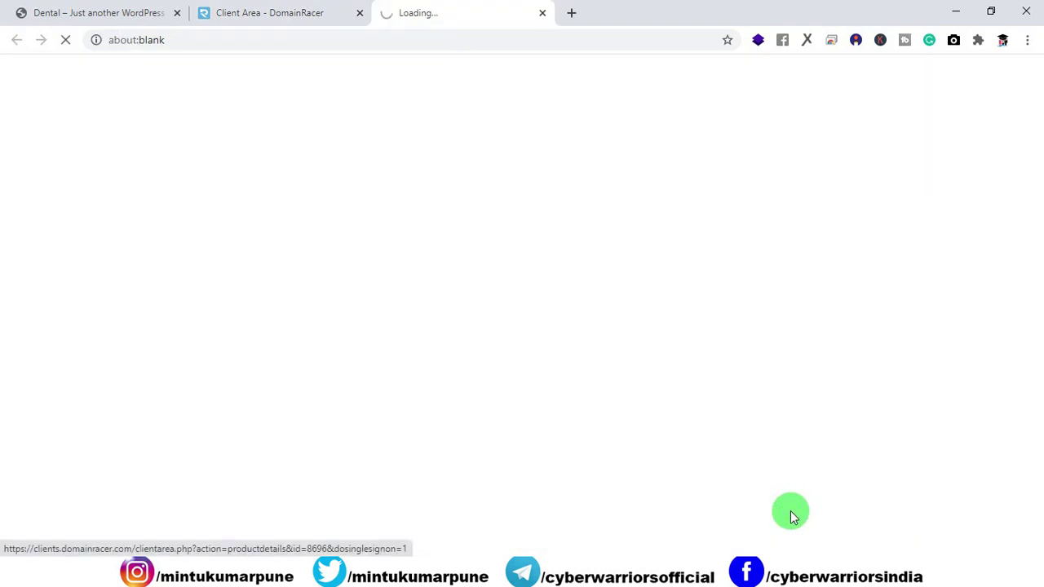
click(298, 18)
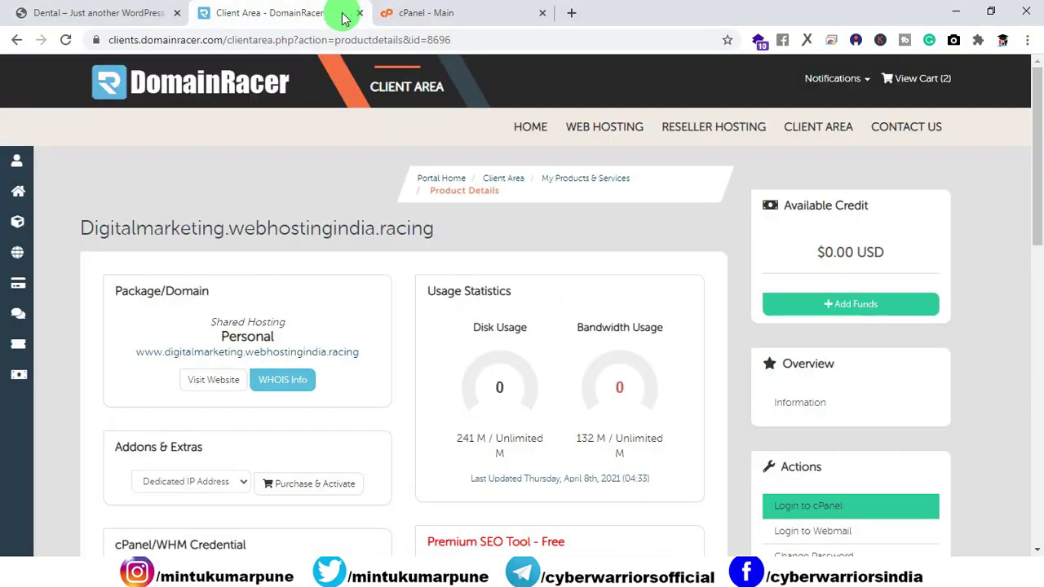
click(359, 13)
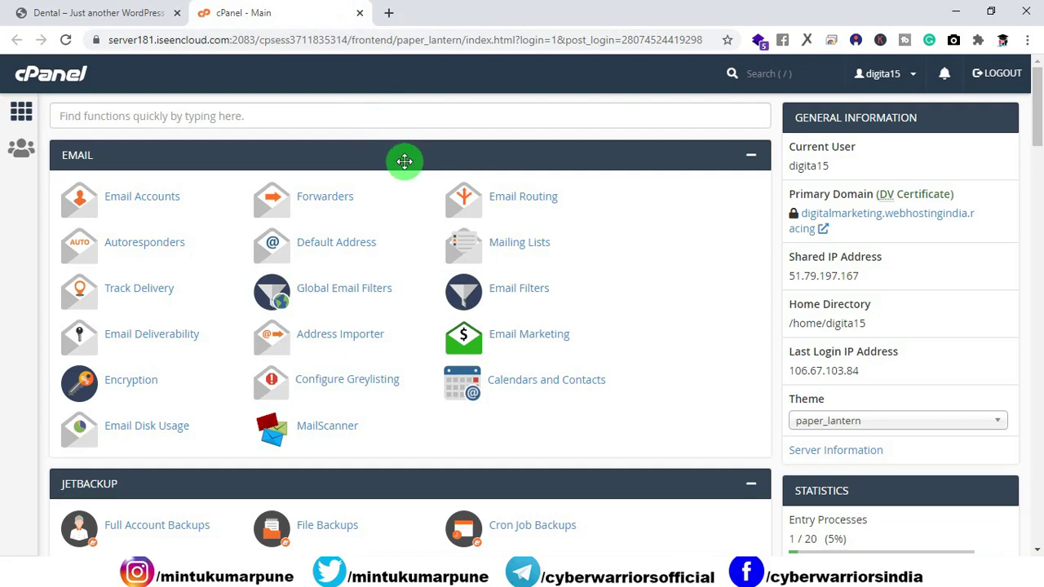
scroll(139, 326, down, 3)
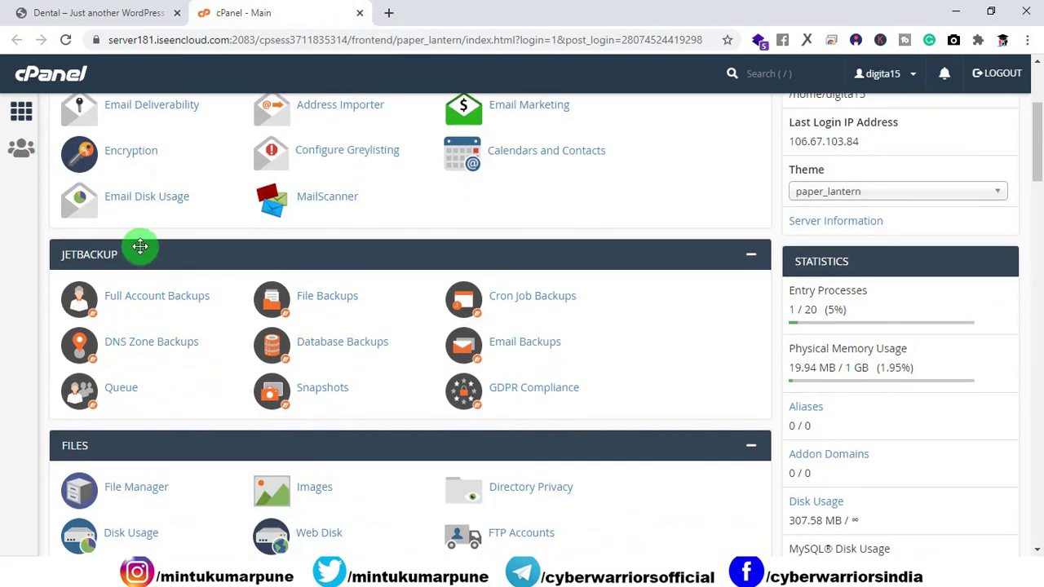
scroll(147, 403, down, 3)
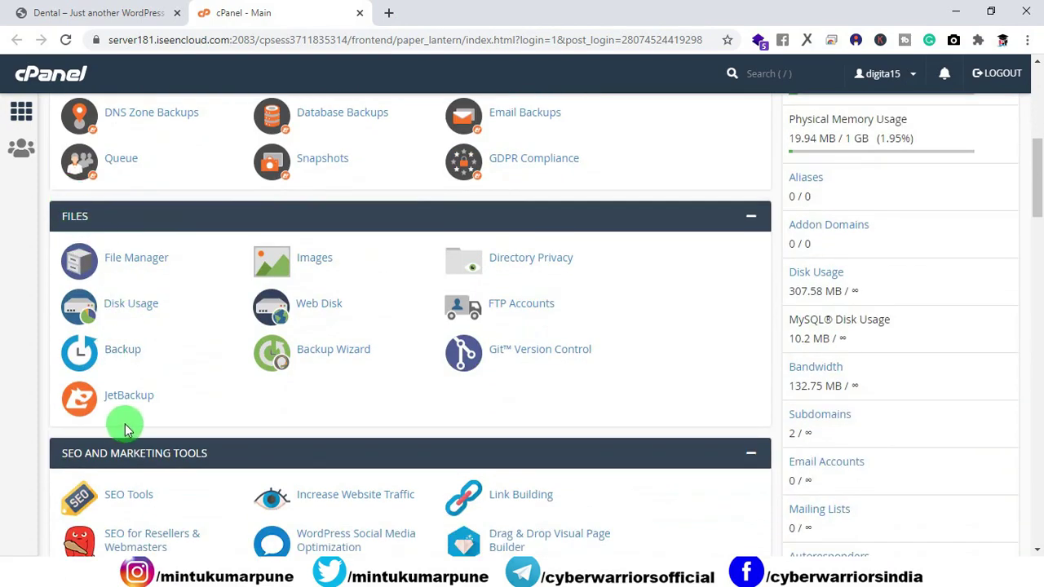
scroll(124, 430, down, 3)
scroll(417, 354, down, 3)
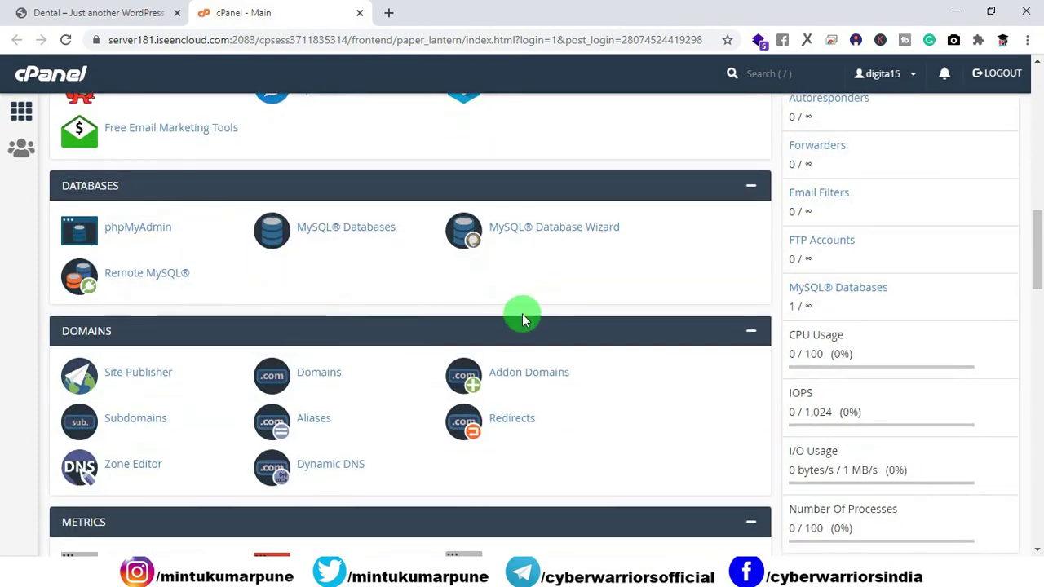
scroll(523, 319, down, 10)
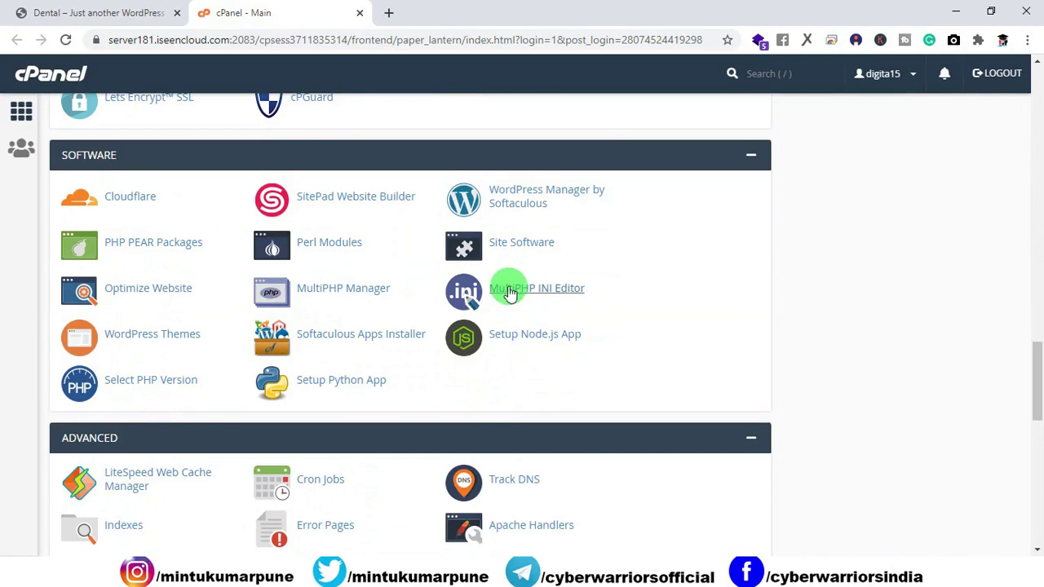
scroll(509, 292, down, 5)
scroll(509, 293, down, 5)
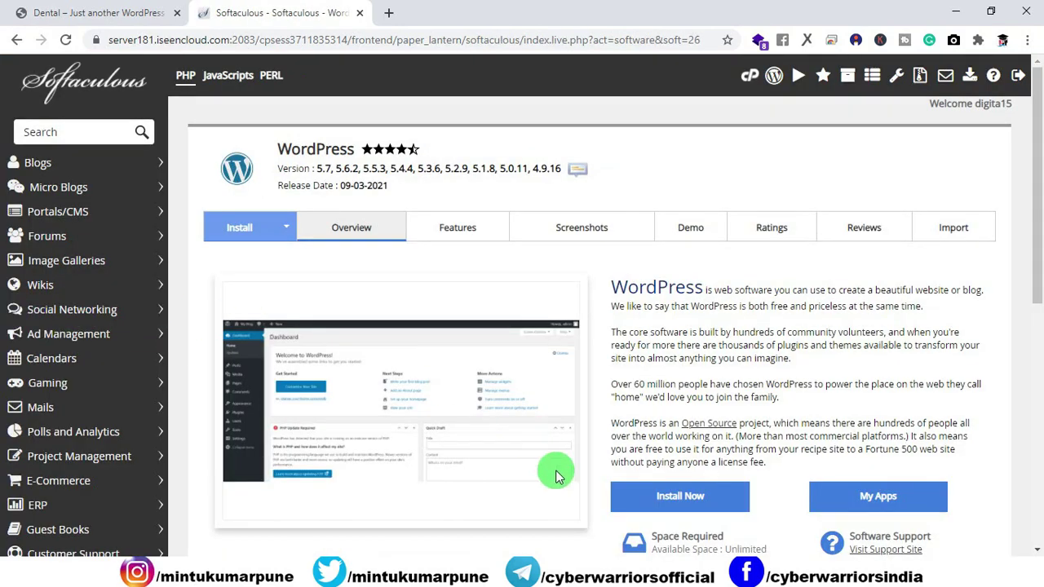
Set up a WordPress 5.7 install on digitalmarketing.webhostingindia.racing, clearing the default wp directory.
click(644, 500)
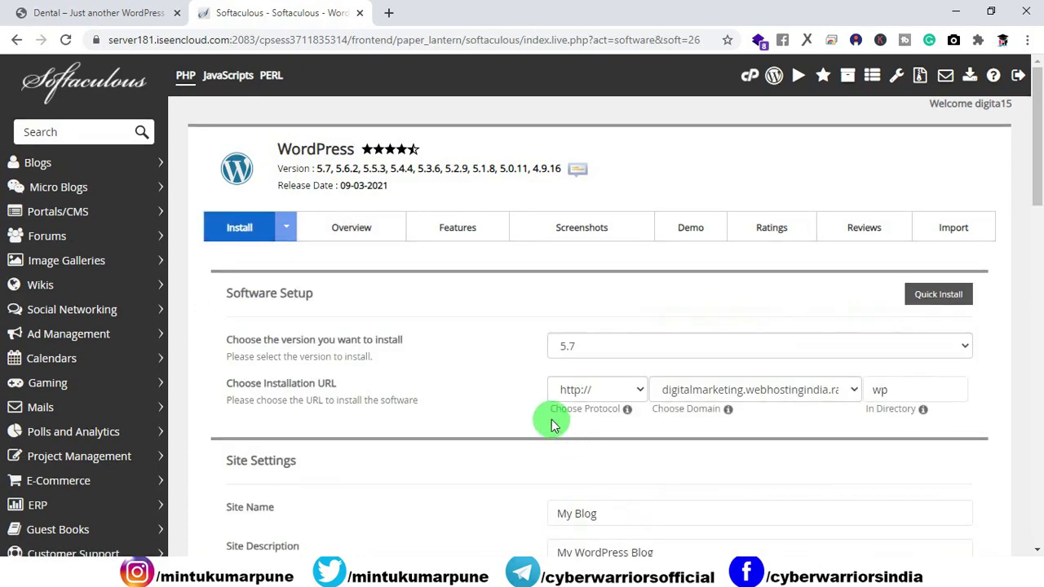
click(596, 350)
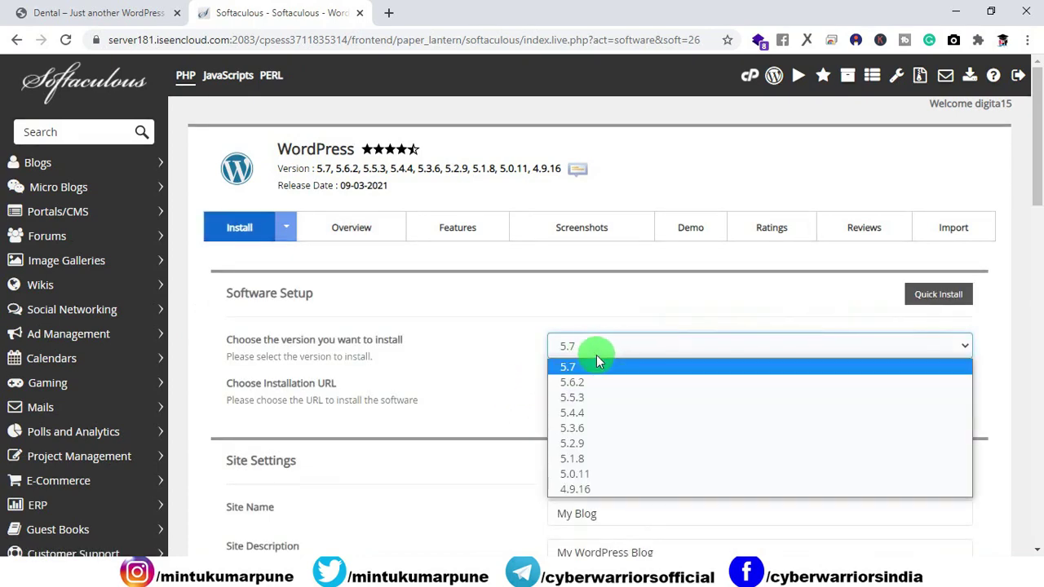
click(574, 341)
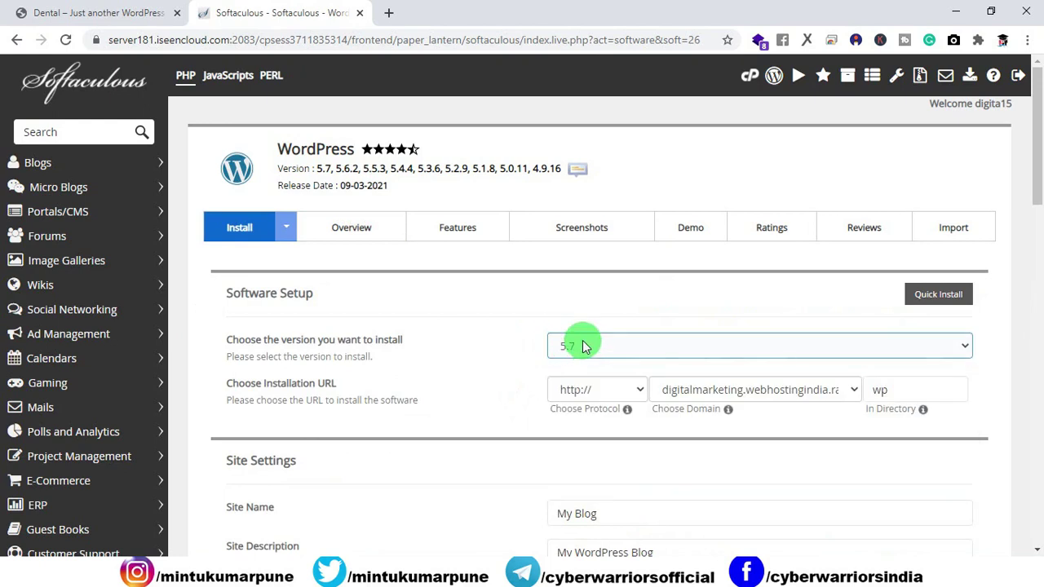
click(832, 387)
click(857, 394)
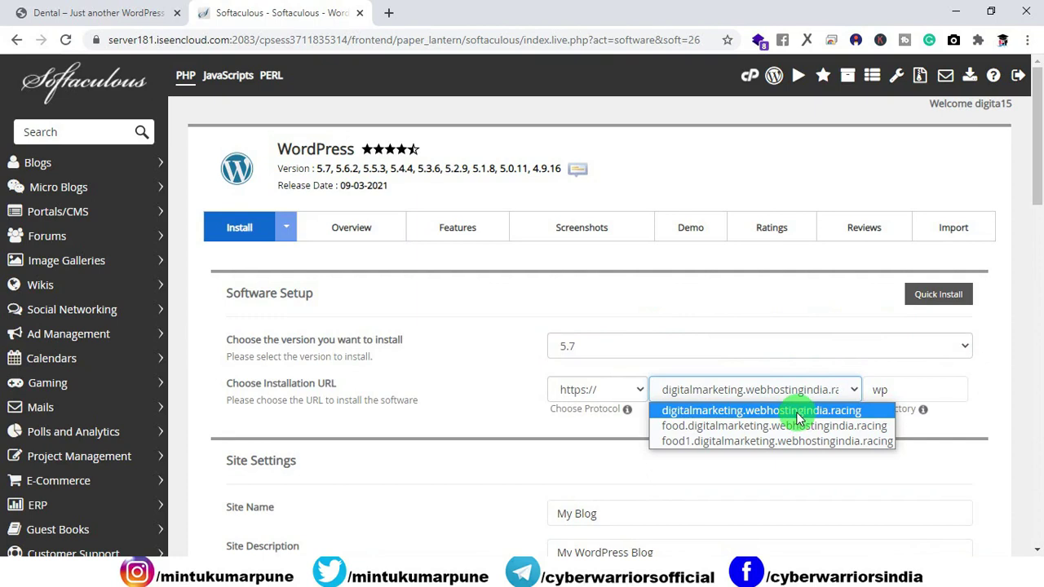
click(800, 410)
double_click(880, 391)
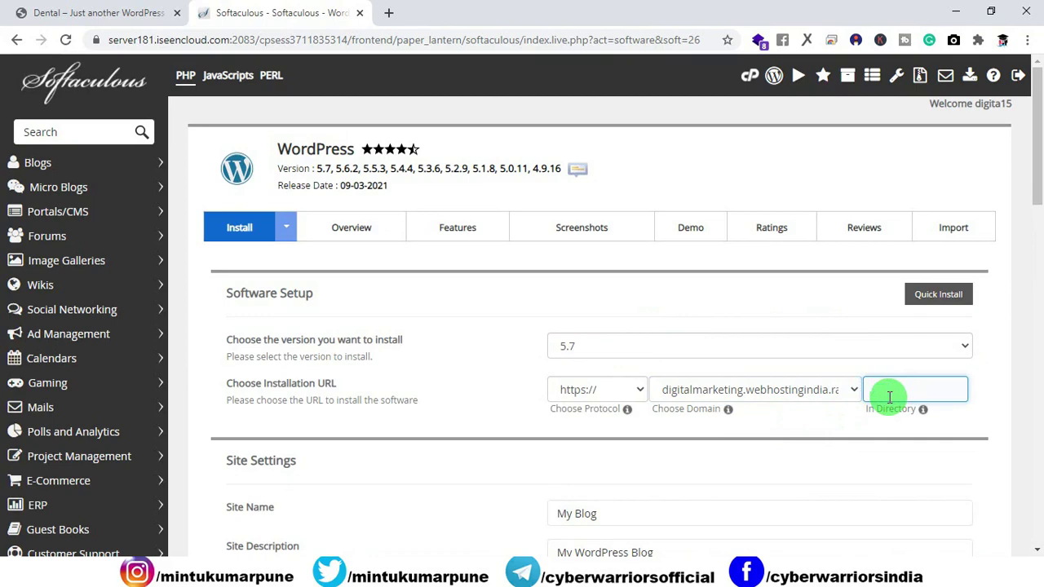
click(464, 458)
scroll(472, 446, down, 3)
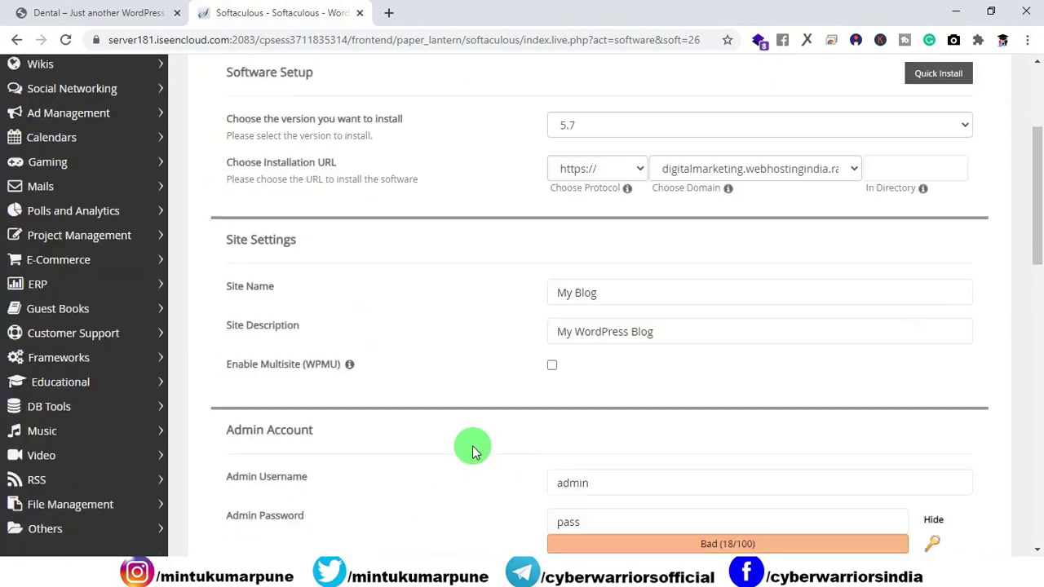
scroll(473, 446, down, 1)
click(585, 209)
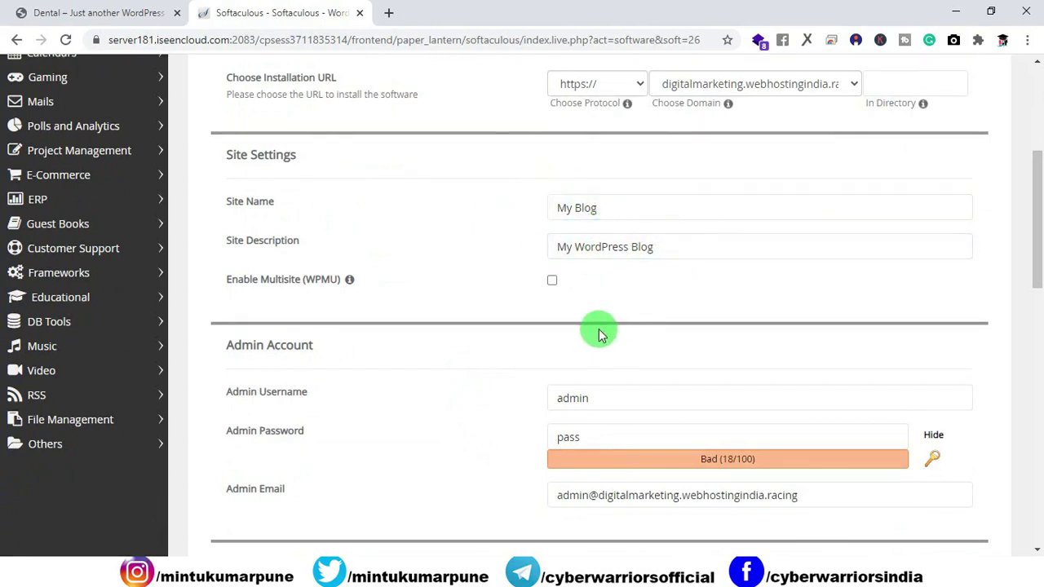
scroll(502, 285, down, 1)
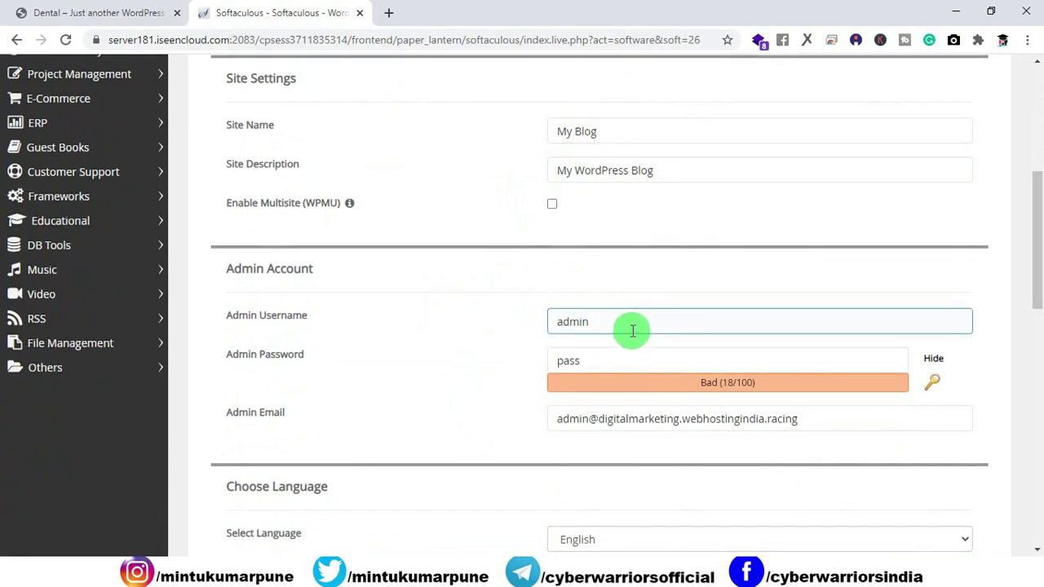
Replace the admin password with a stronger one and start the WordPress installation.
click(938, 365)
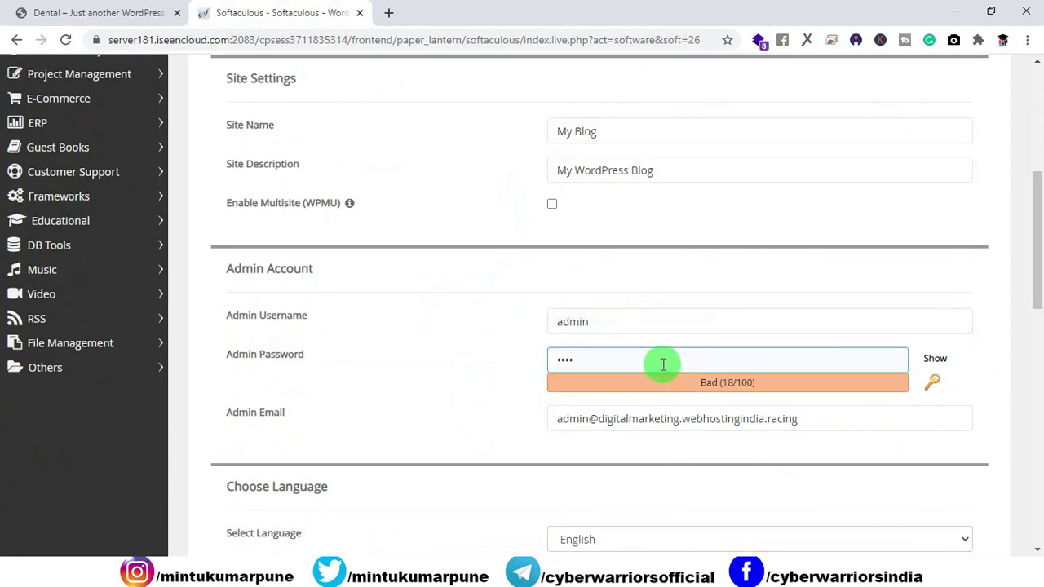
drag(660, 364, 529, 349)
text(admi)
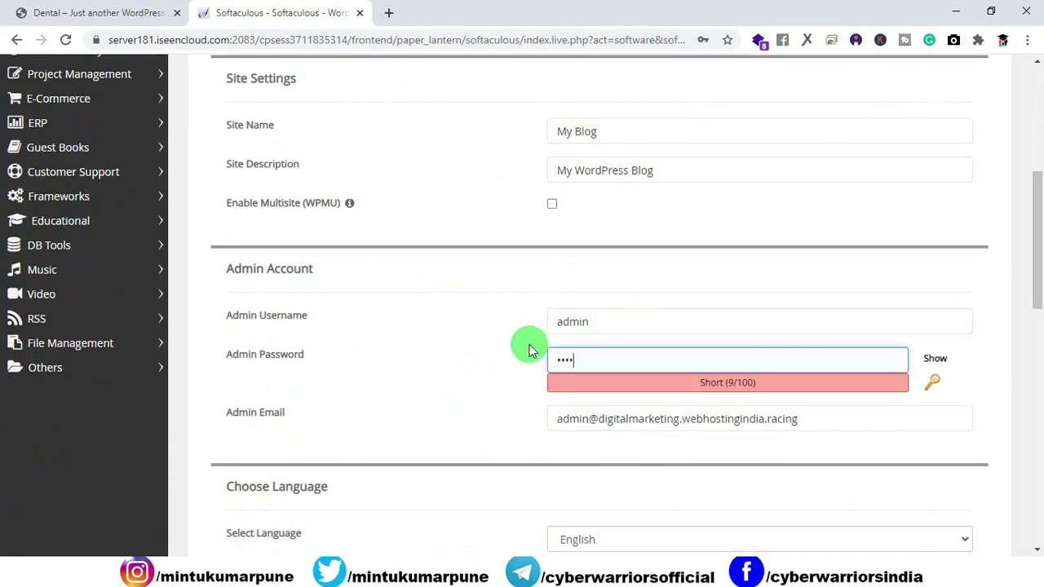
text(n@123)
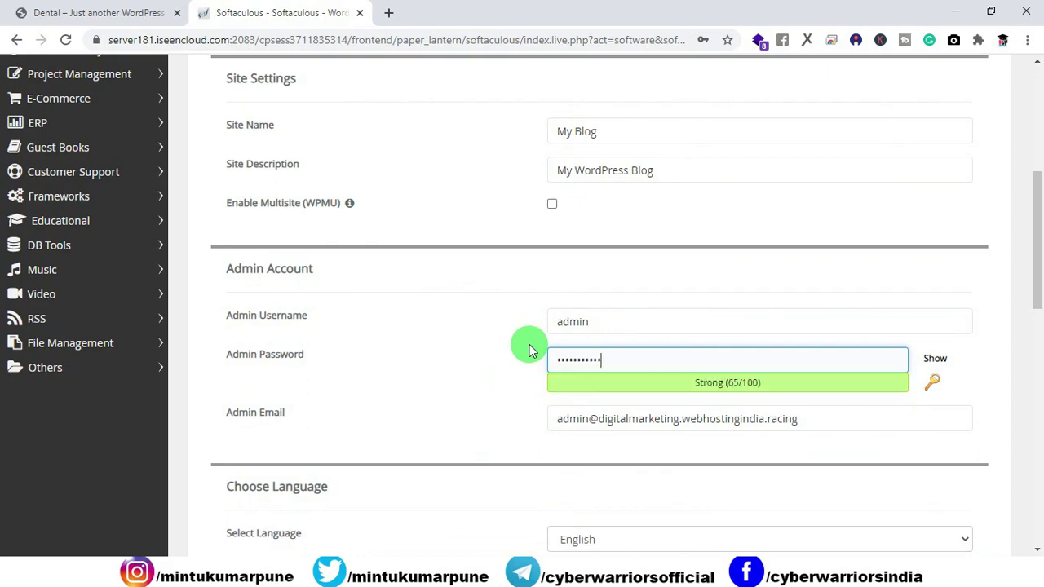
scroll(528, 350, down, 10)
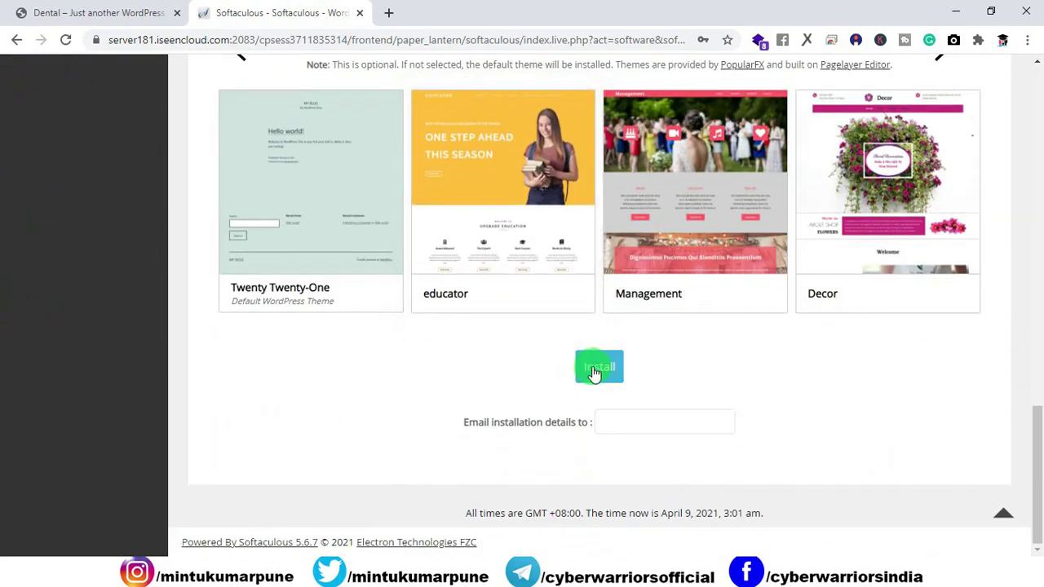
click(599, 367)
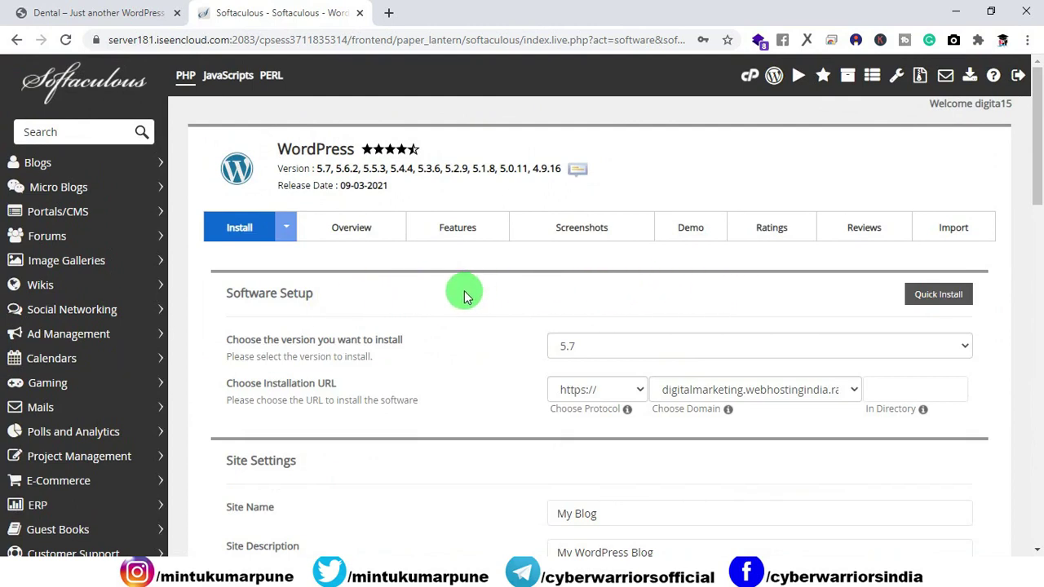
click(90, 15)
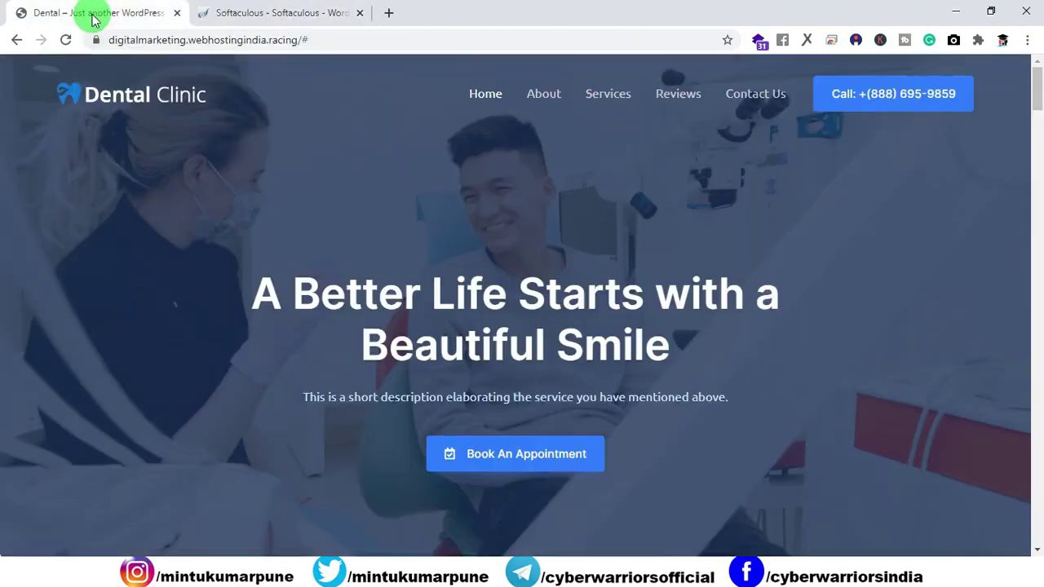
Change the site address to end in /wp-admin and log in to the WordPress admin.
drag(301, 40, 326, 40)
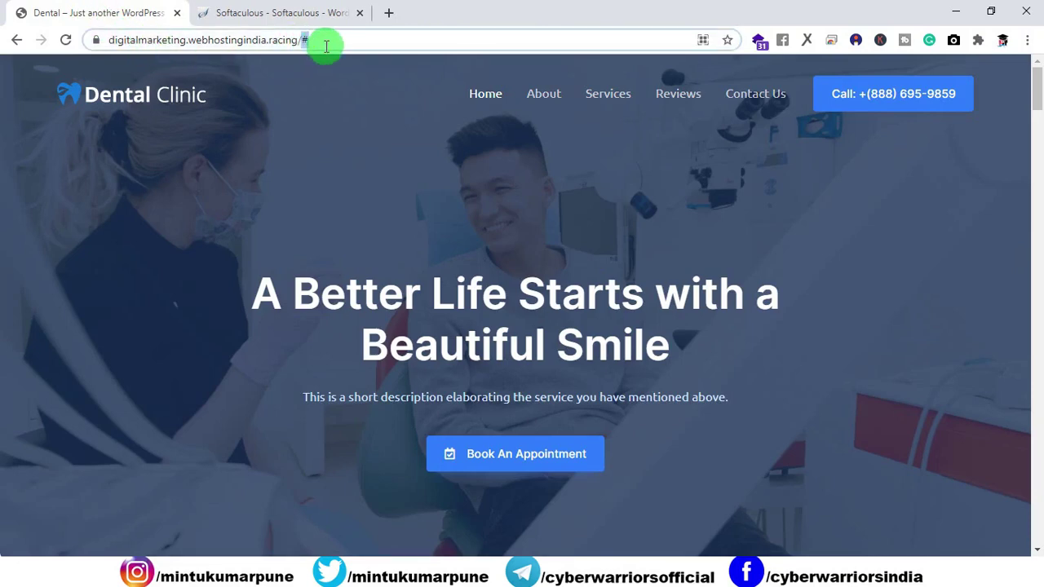
key(BackSpace)
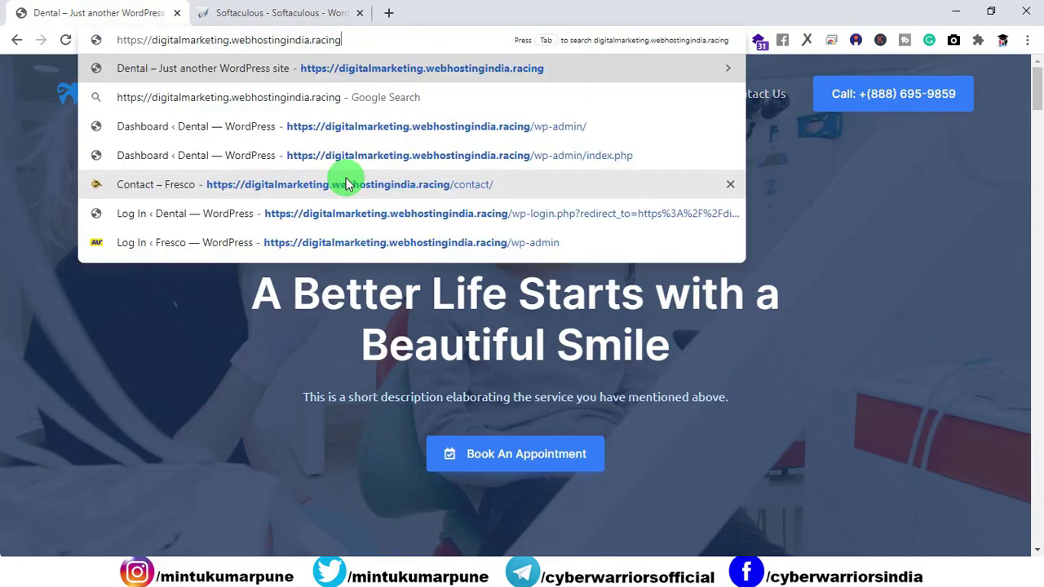
key(BackSpace)
text(.)
key(BackSpace)
text(/w)
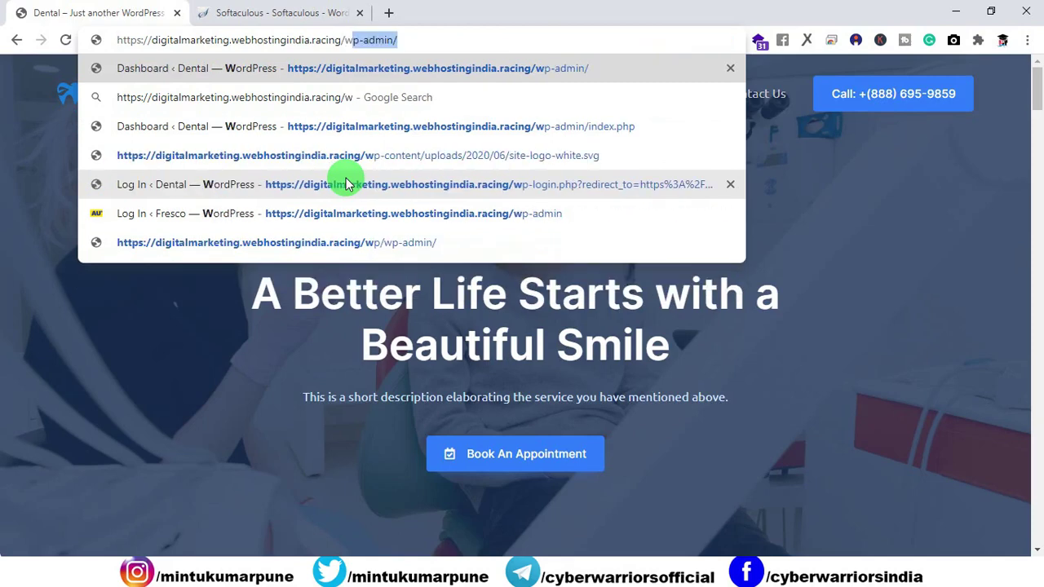
text(p-admin)
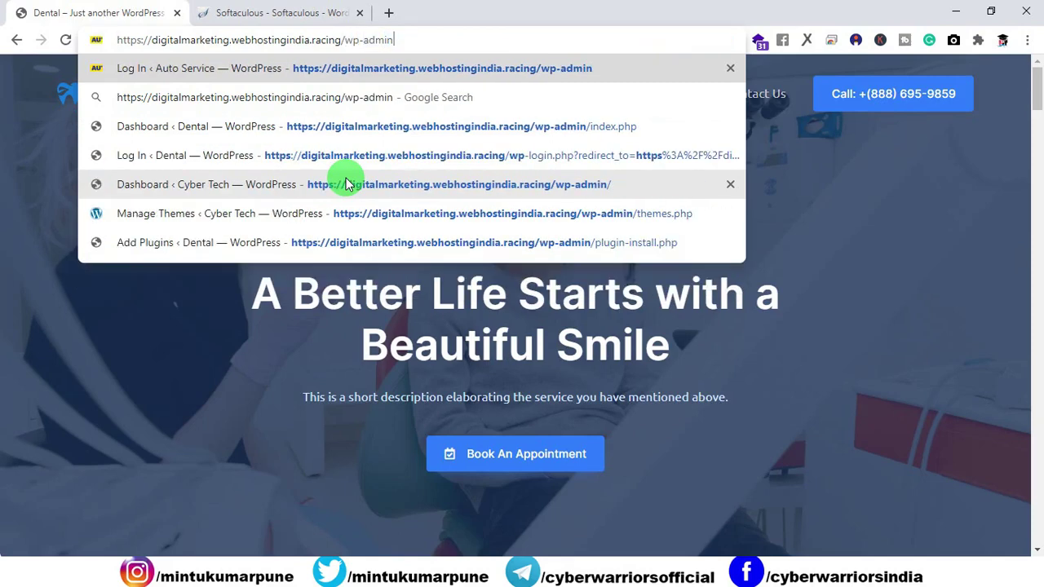
key(Return)
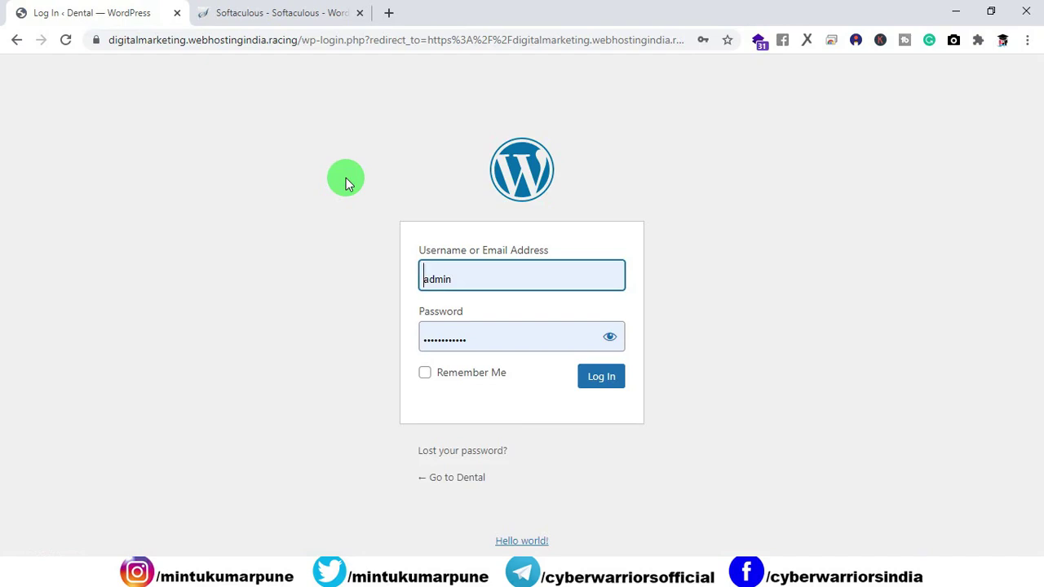
click(610, 380)
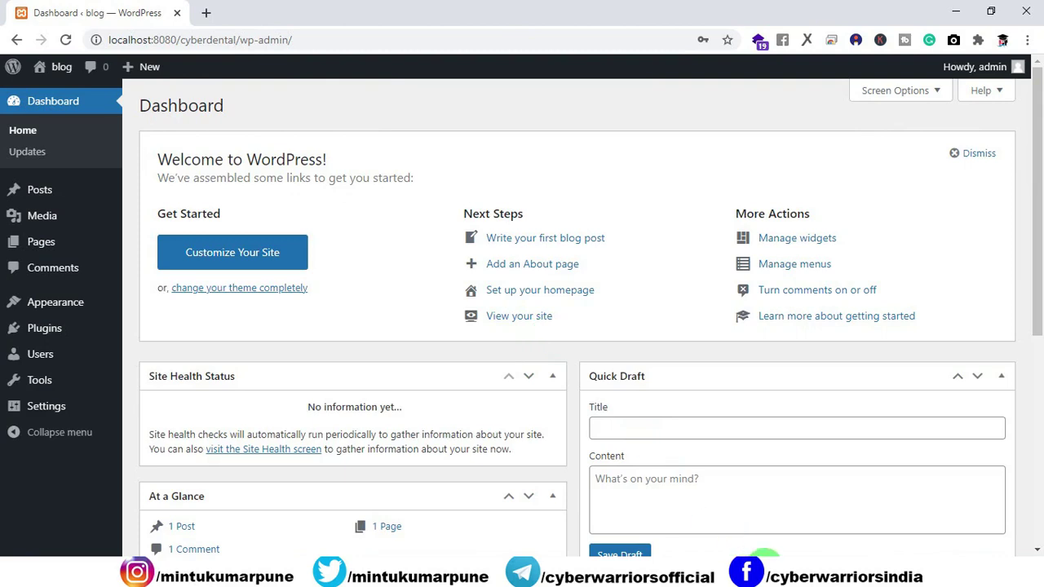
Confirm Apache and MySQL are running in XAMPP, then return to the WordPress Dashboard.
click(757, 566)
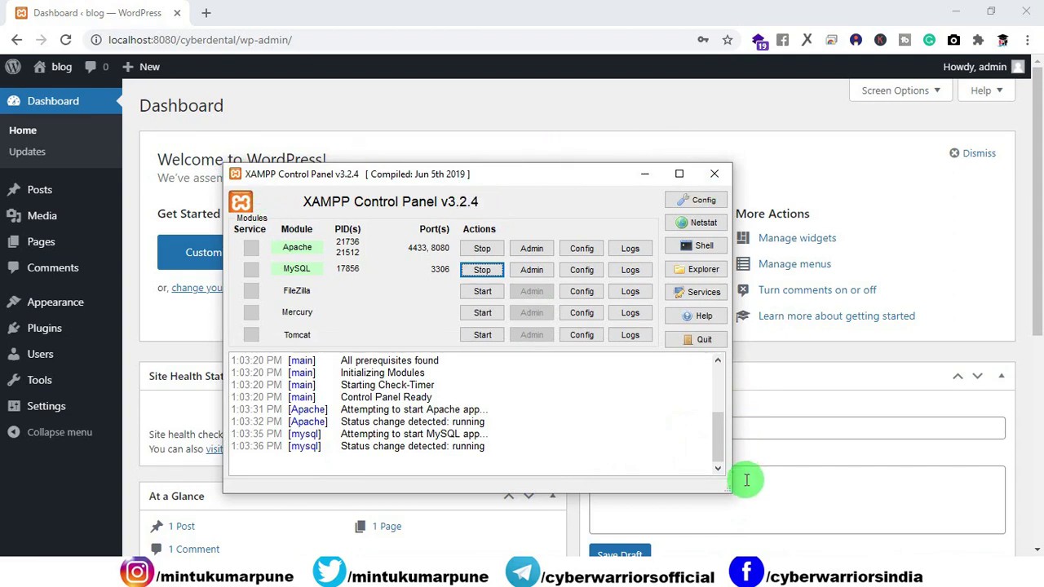
click(524, 153)
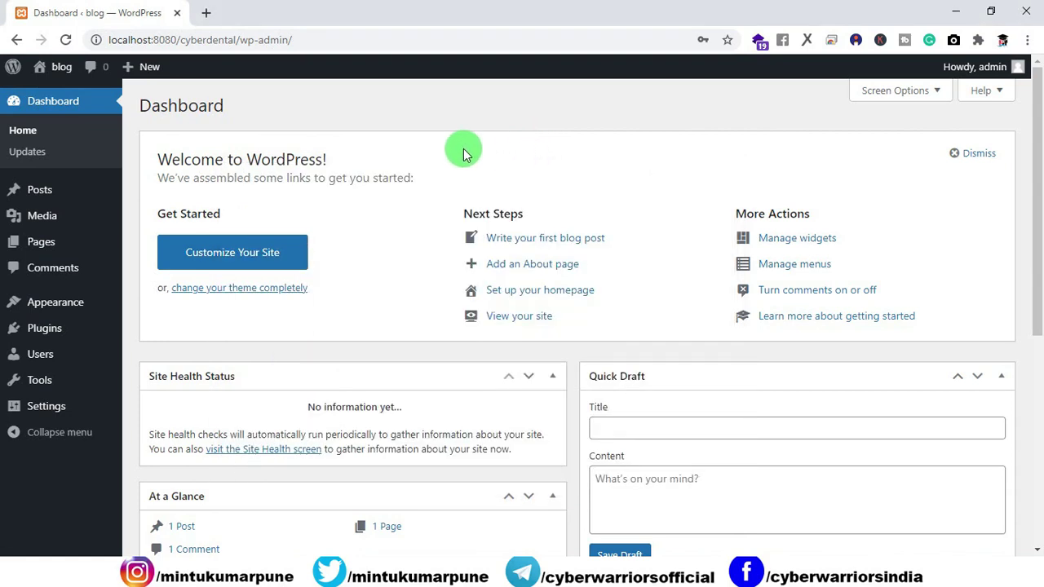
mouse_move(48, 65)
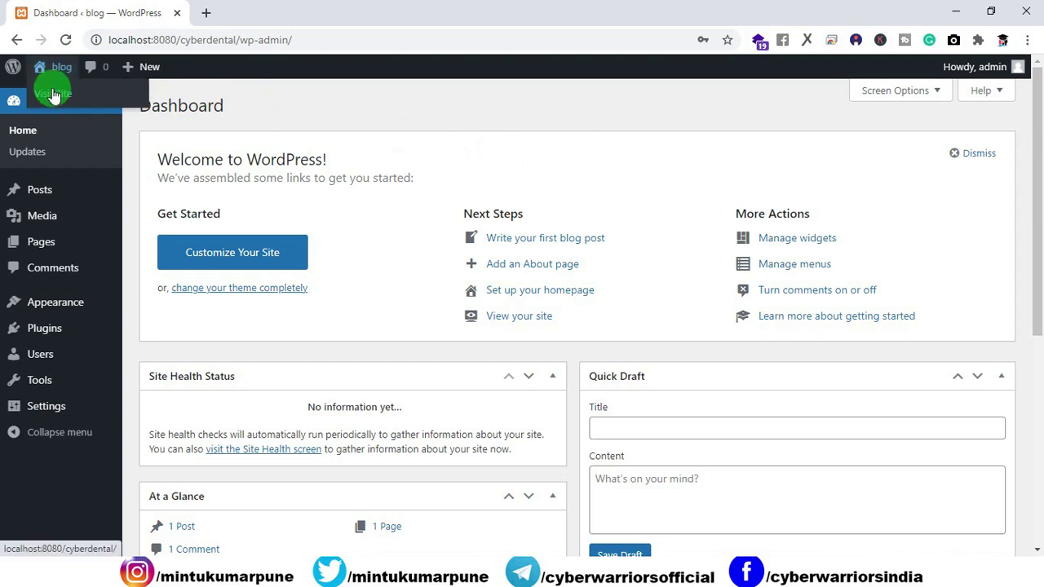
right_click(52, 91)
View the blog's front page with its Hello world! post in a new tab, then return to the Dashboard.
click(95, 103)
click(223, 13)
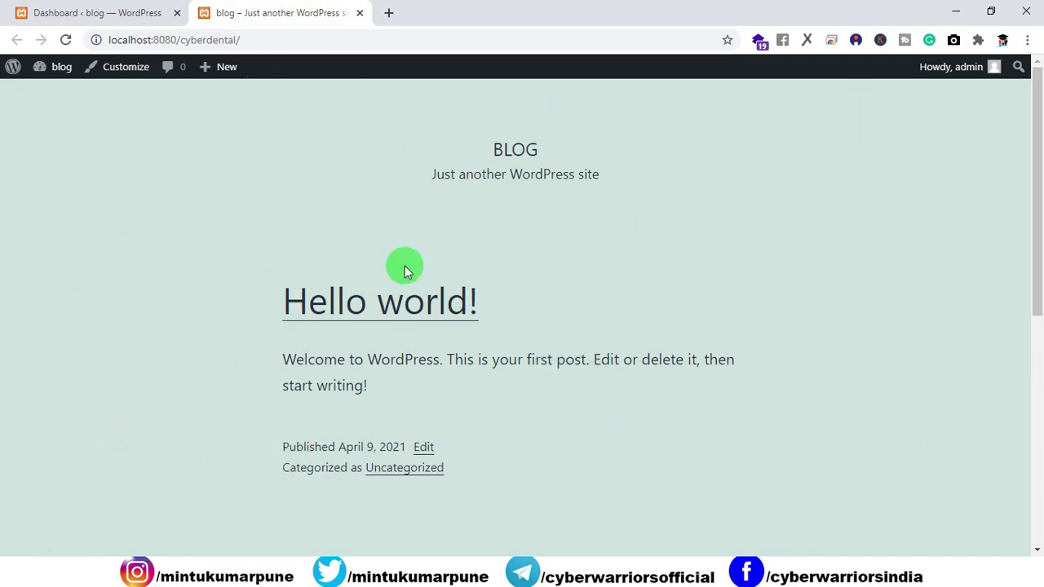
scroll(461, 202, down, 5)
scroll(460, 202, up, 5)
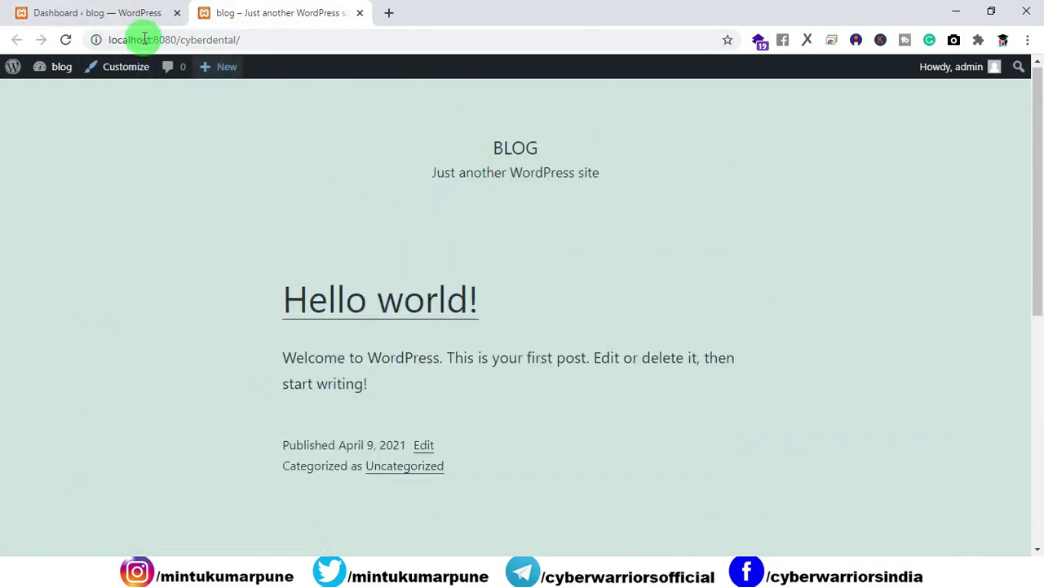
click(109, 14)
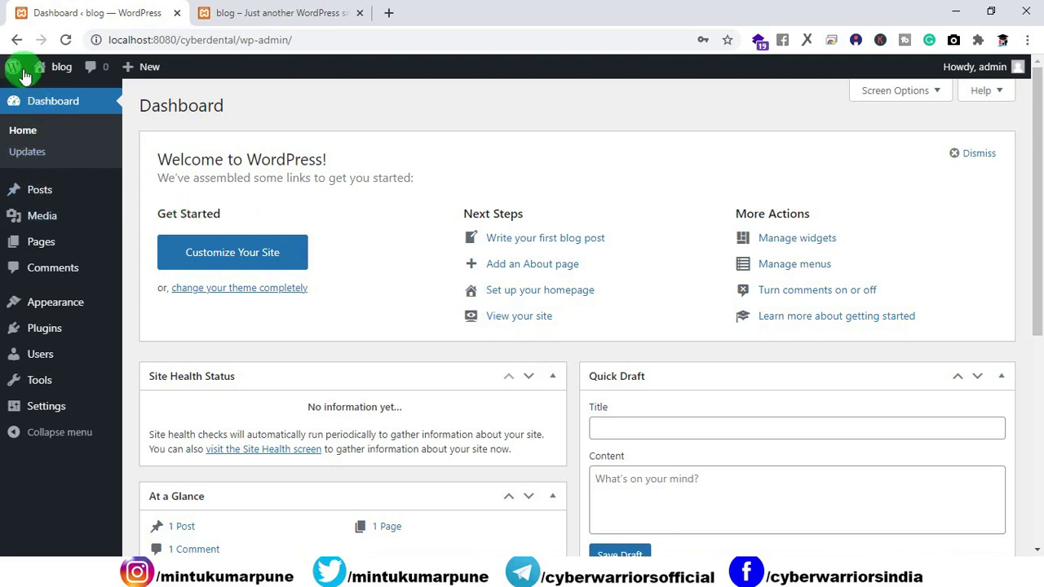
Search the theme directory for 'astra', then install and activate the Astra theme.
mouse_move(45, 313)
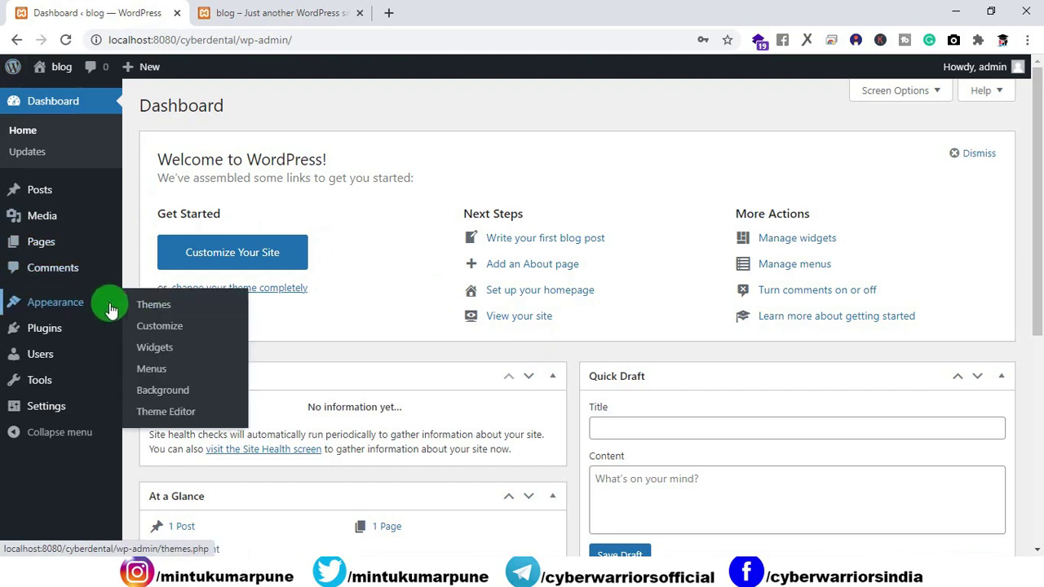
click(155, 310)
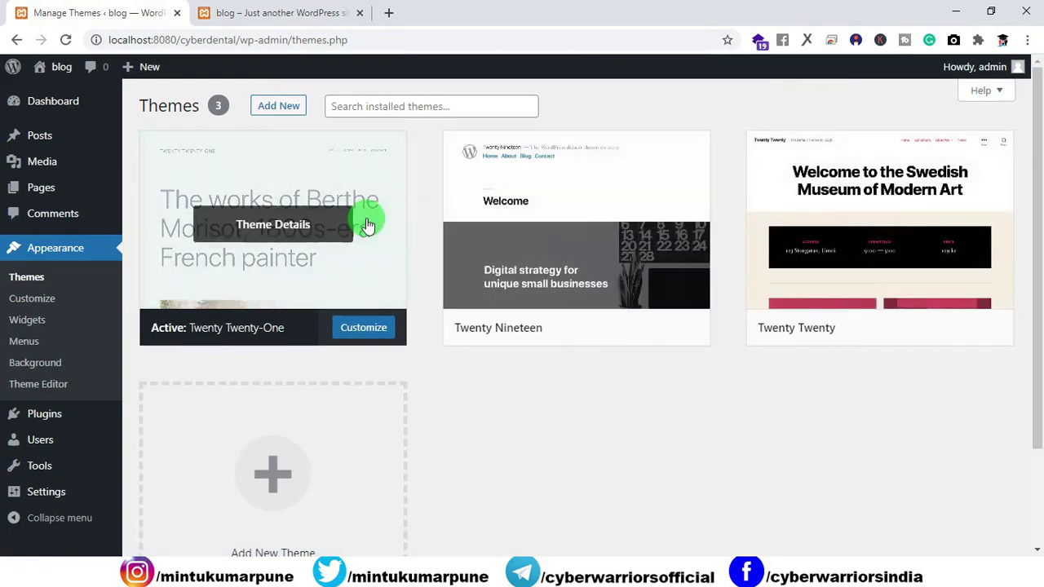
click(274, 112)
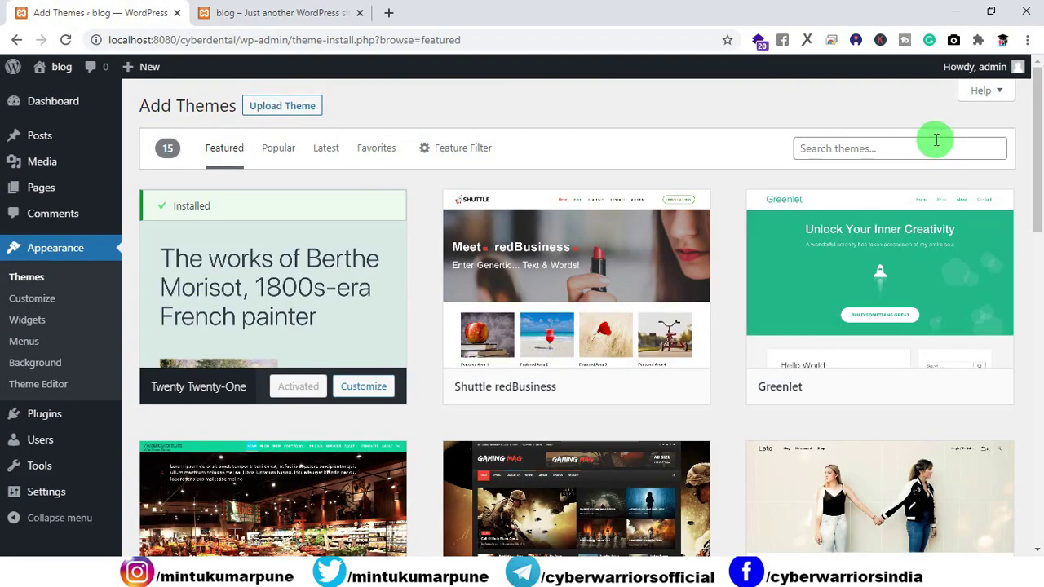
click(898, 156)
text(astr)
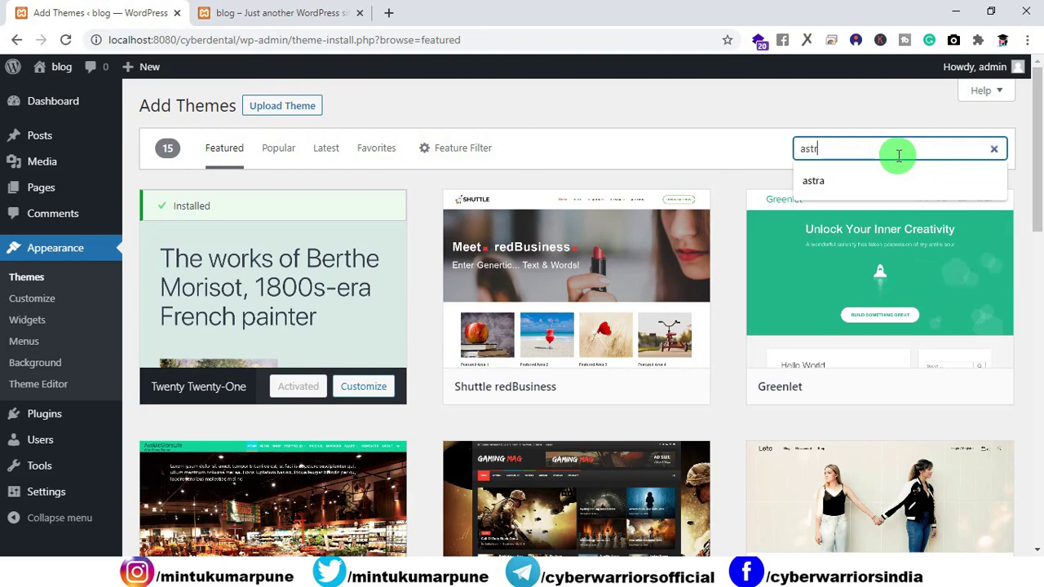
text(a)
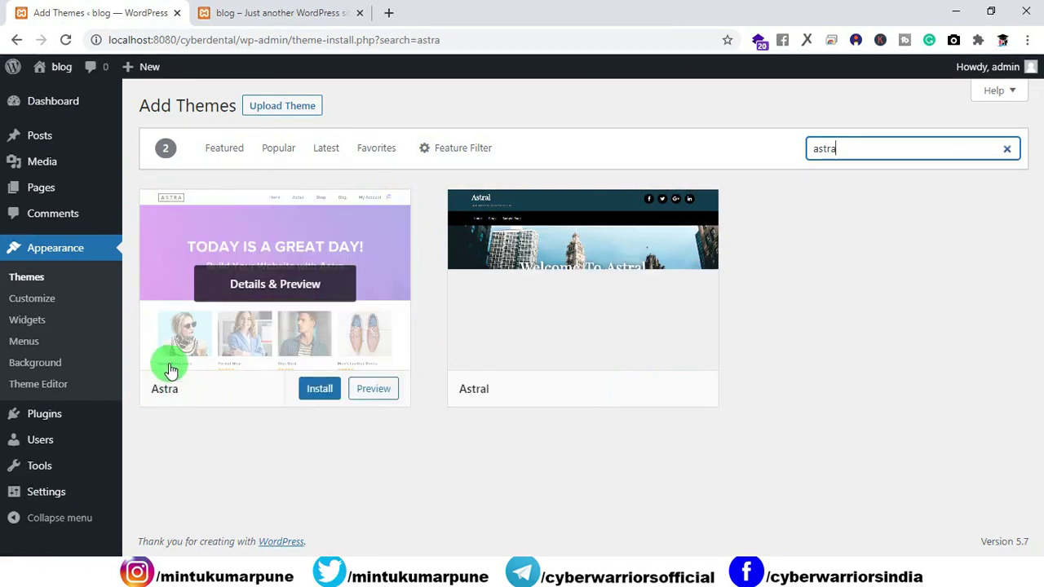
click(308, 389)
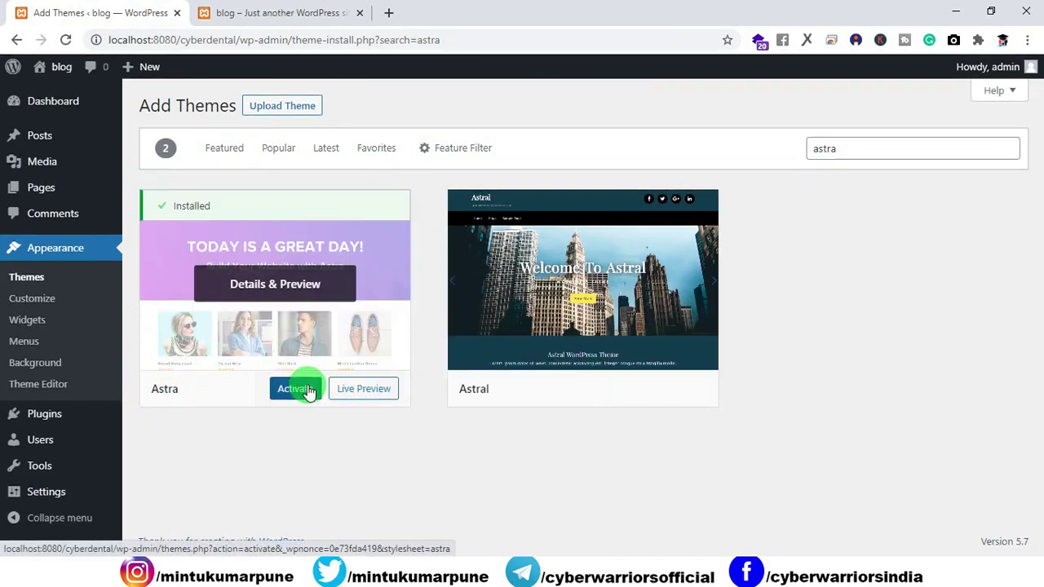
click(309, 392)
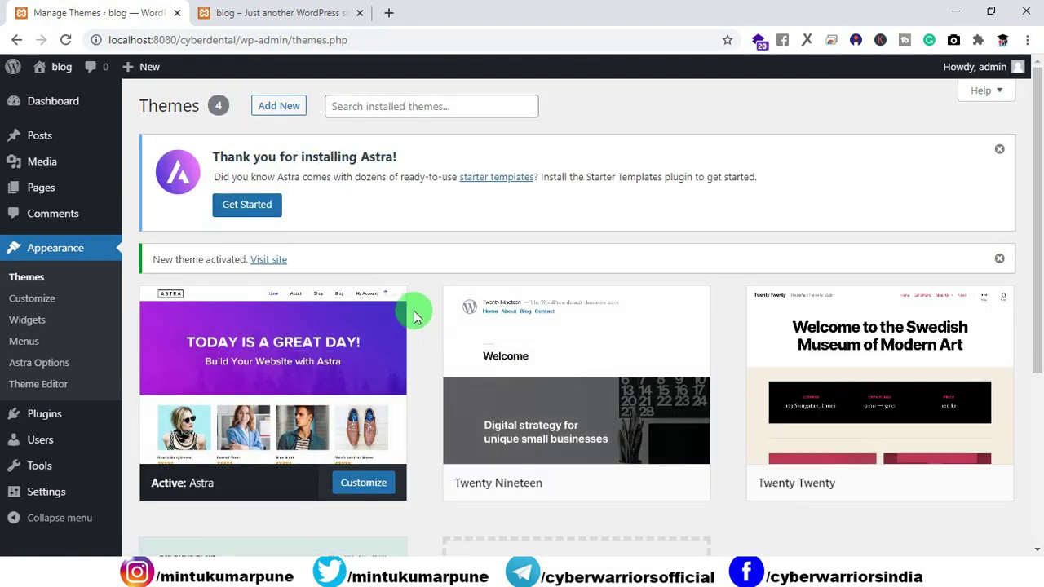
Delete the Twenty Nineteen and Twenty Twenty themes.
scroll(344, 389, down, 3)
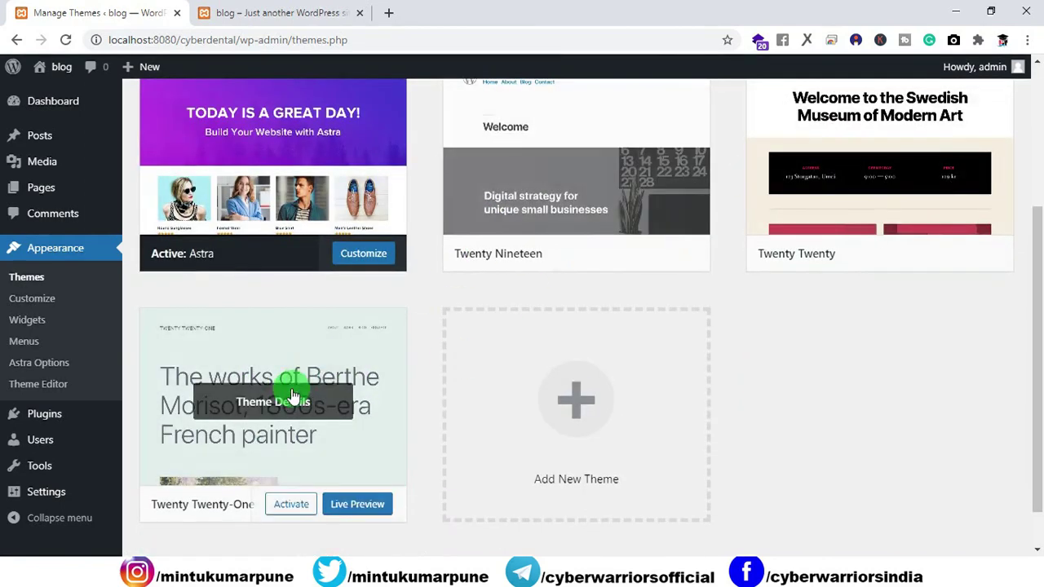
scroll(769, 284, up, 1)
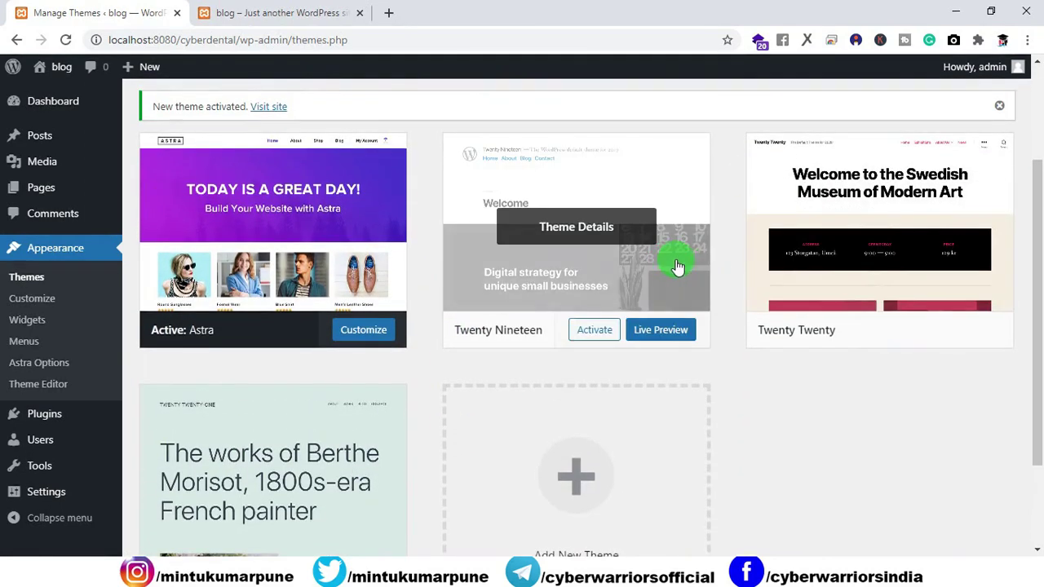
click(673, 261)
click(971, 529)
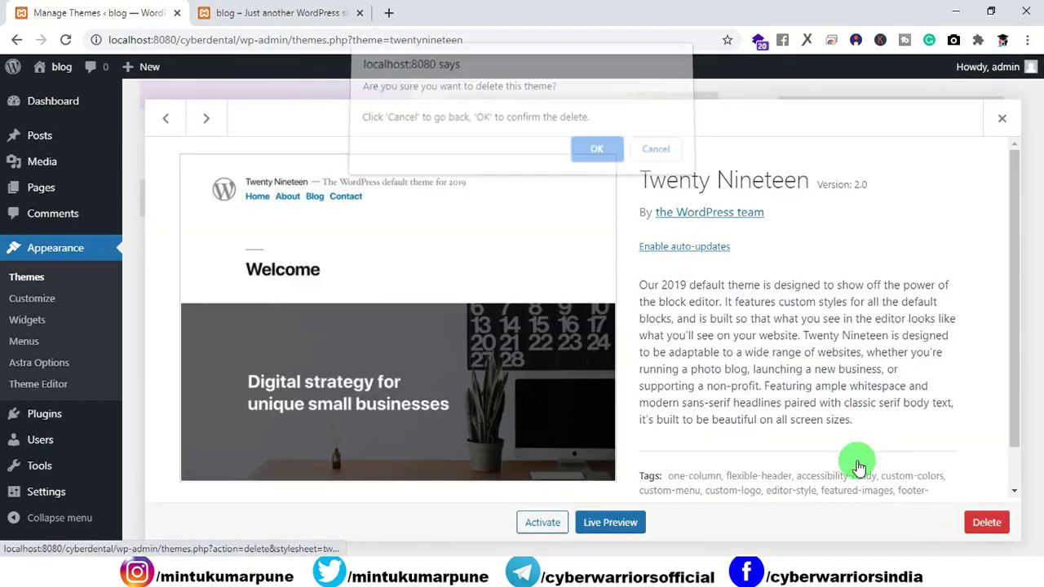
click(589, 155)
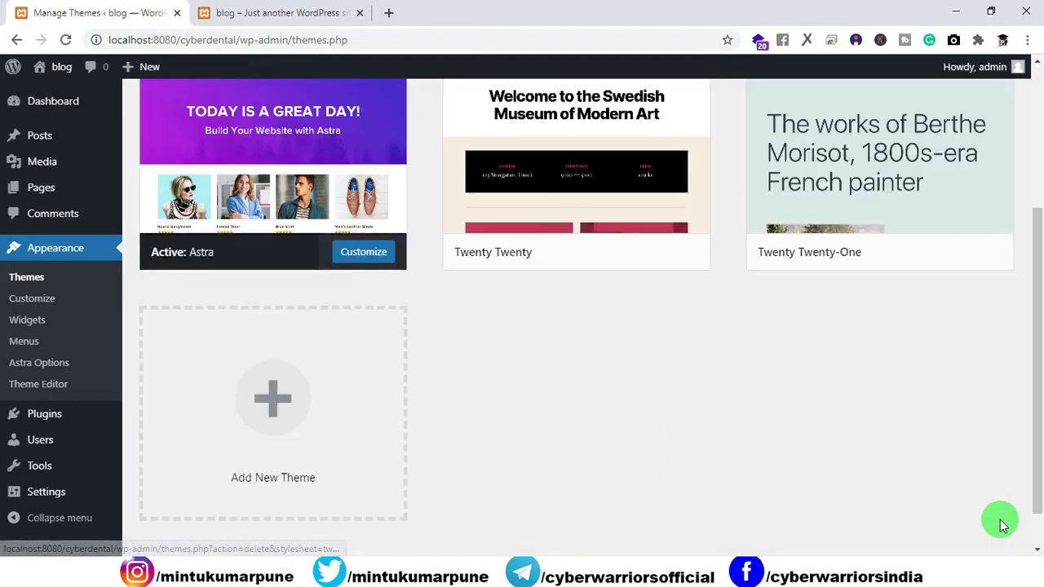
scroll(734, 342, up, 2)
click(683, 328)
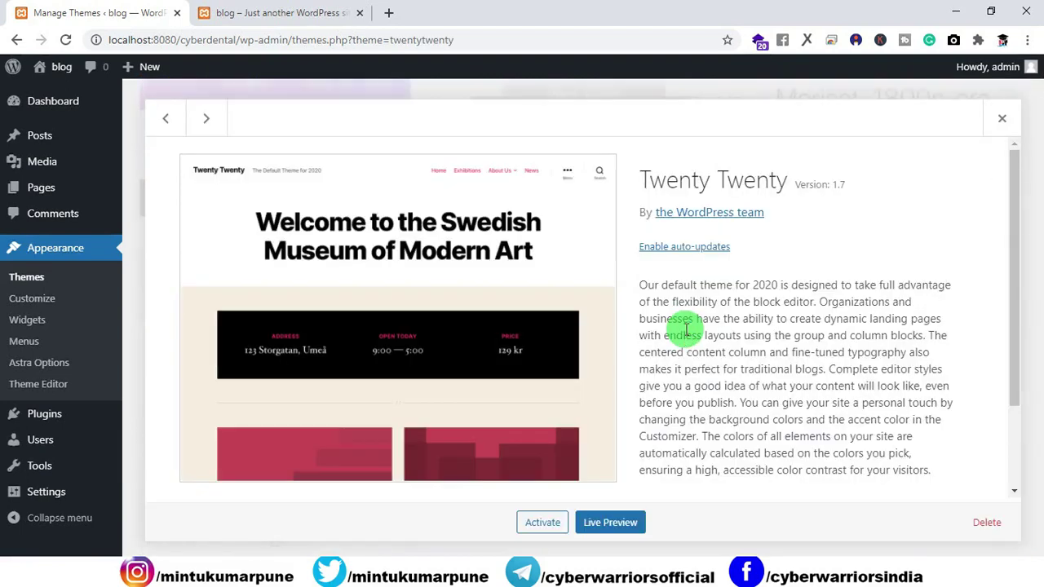
click(969, 518)
click(594, 155)
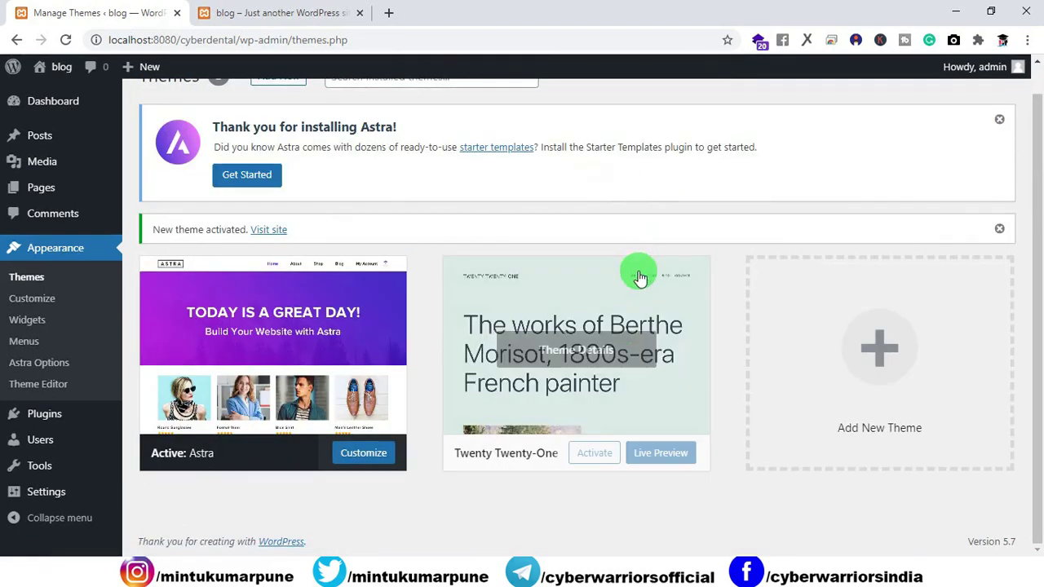
Delete the Twenty Twenty-One theme and begin the Starter Templates setup.
click(635, 277)
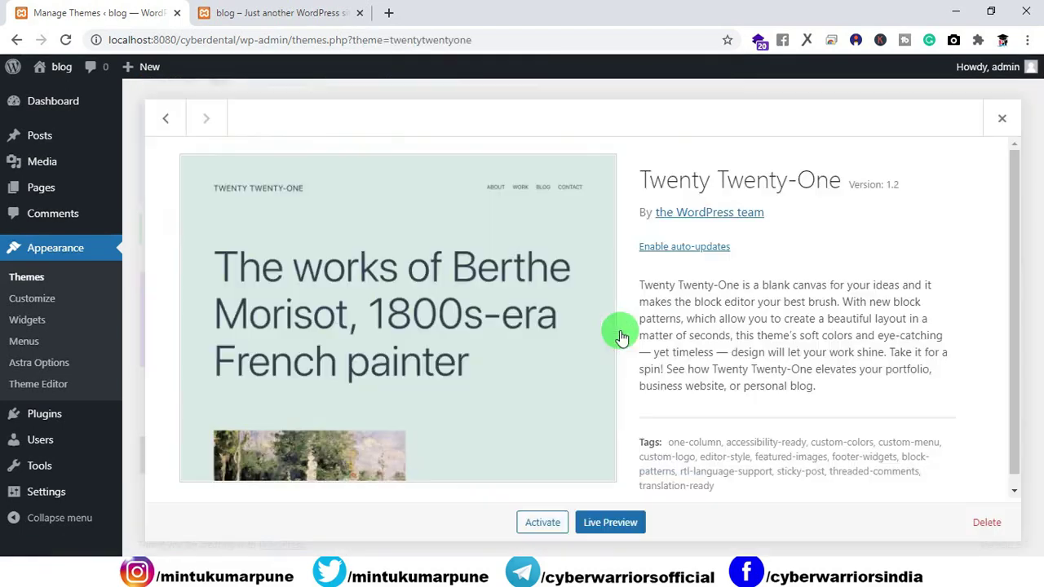
click(979, 521)
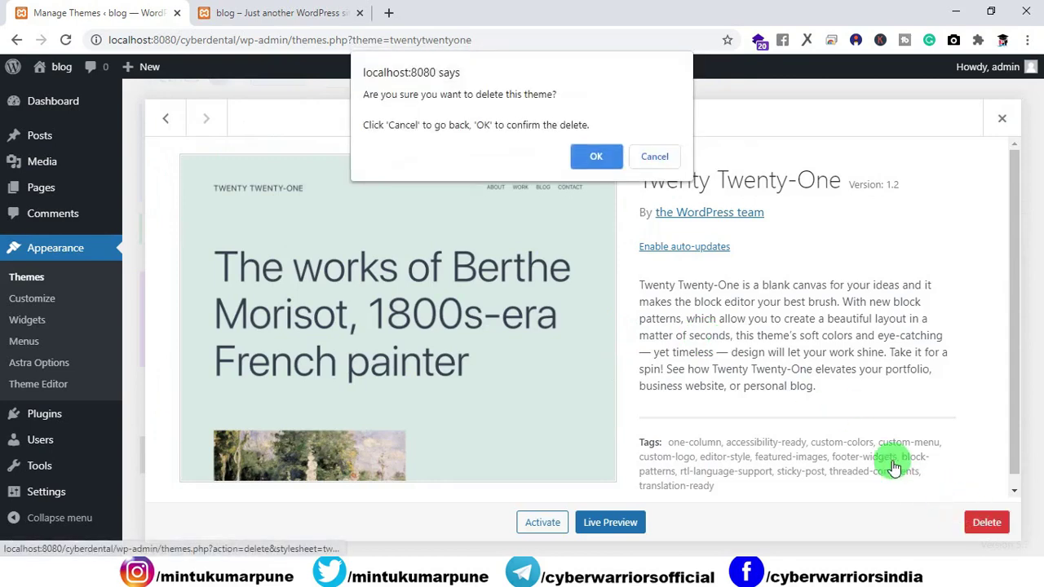
click(588, 155)
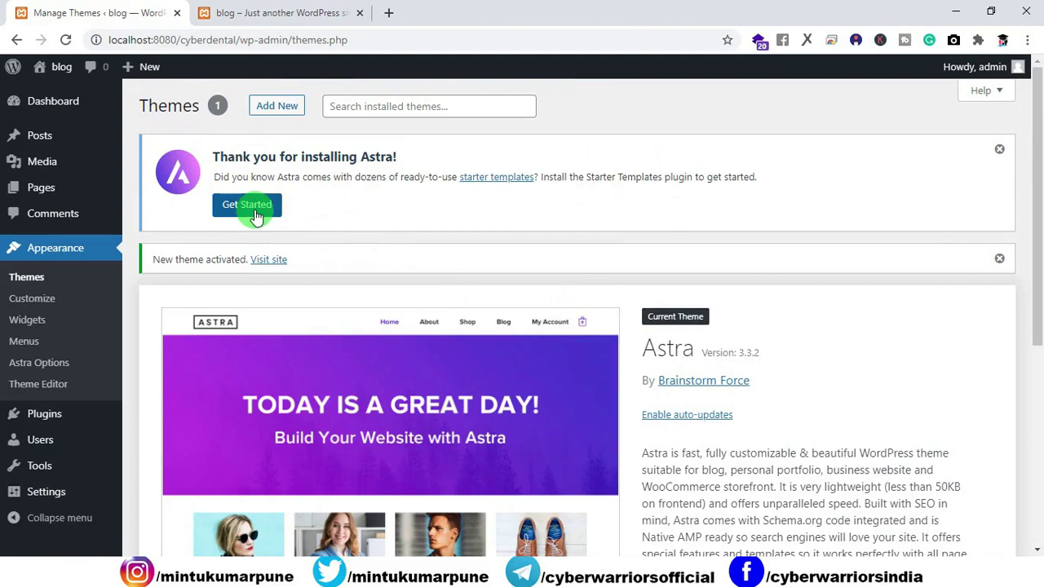
click(248, 205)
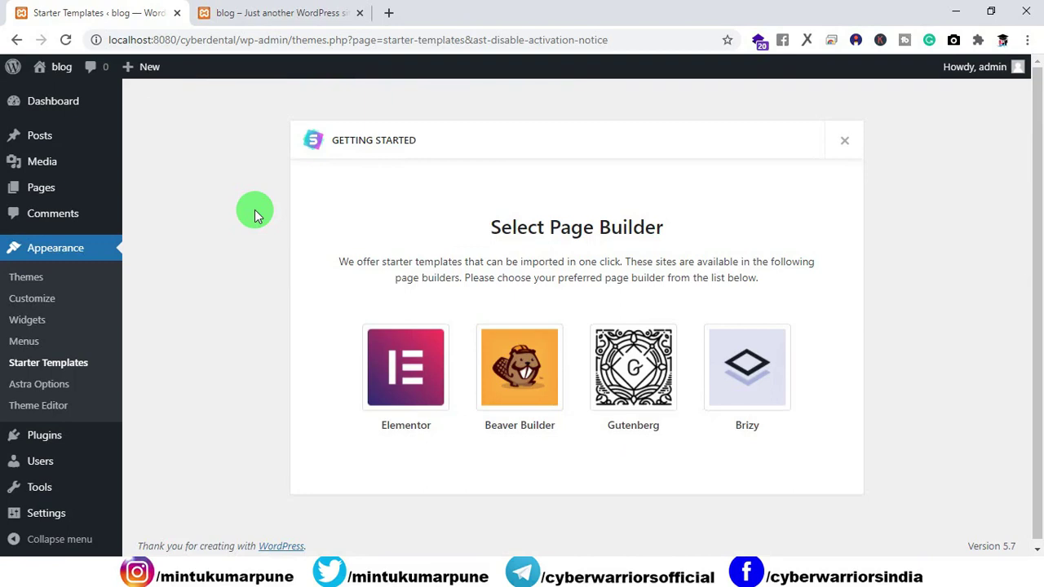
Choose Elementor as page builder, search templates for 'denta', and open Dental Clinic.
click(385, 347)
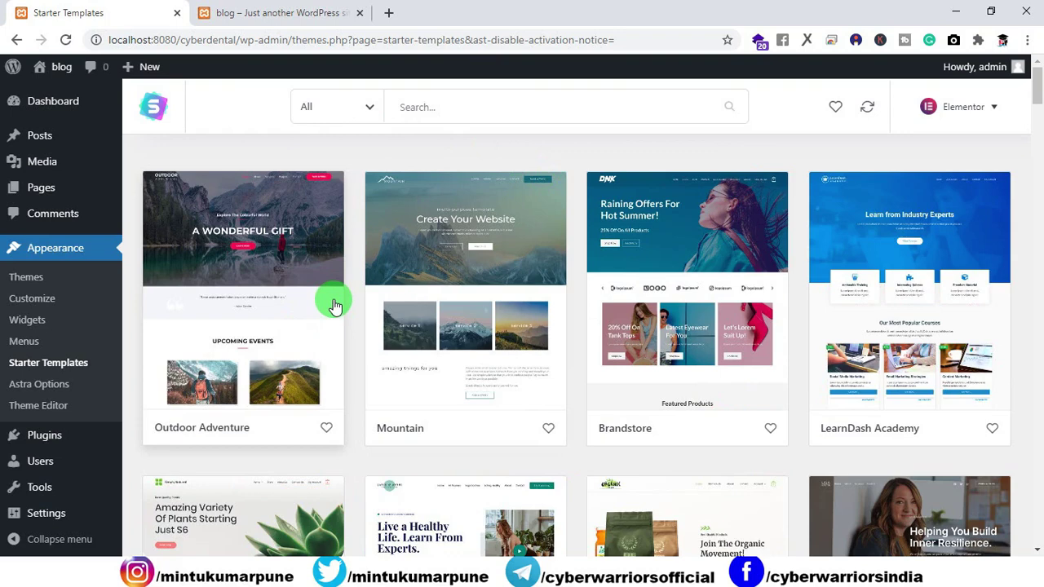
click(432, 111)
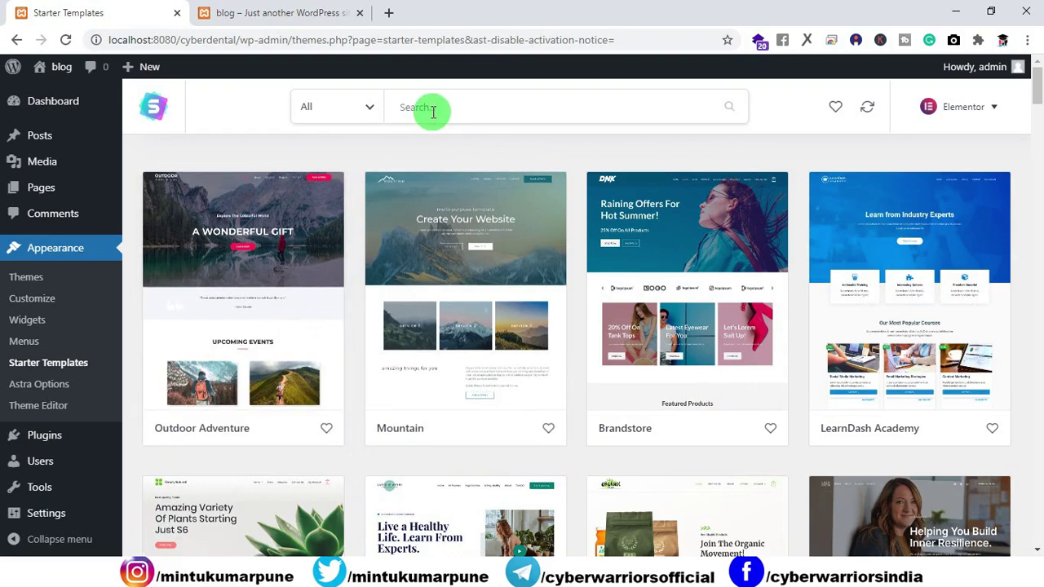
text(deta)
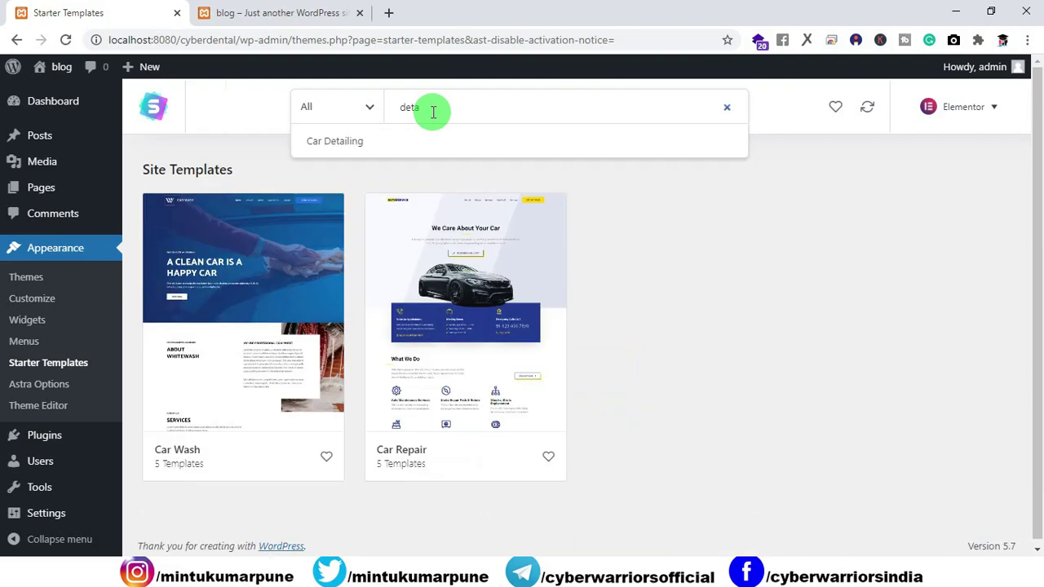
key(BackSpace)
key(BackSpace)
text(nta)
click(384, 477)
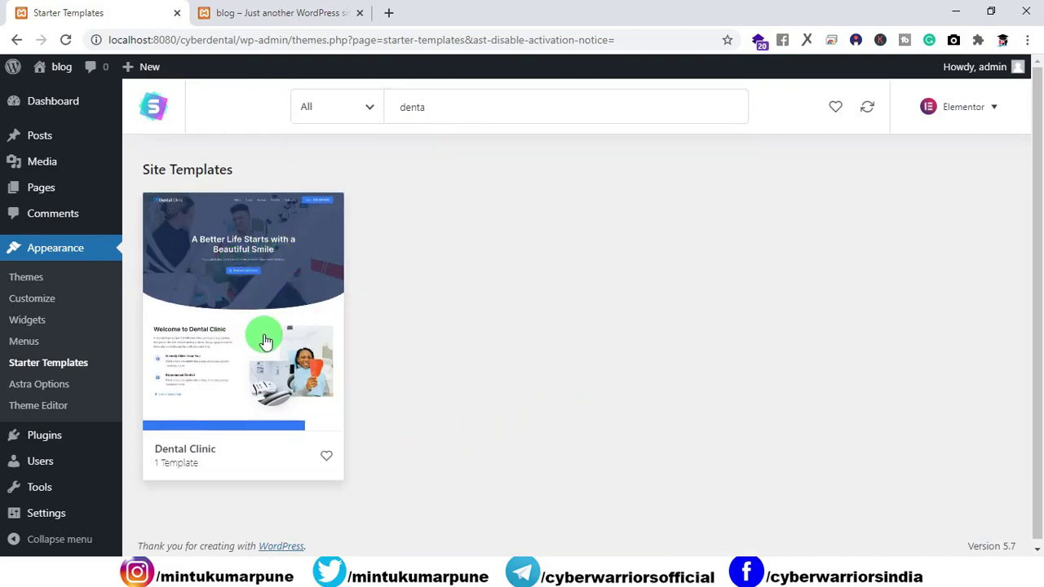
click(238, 287)
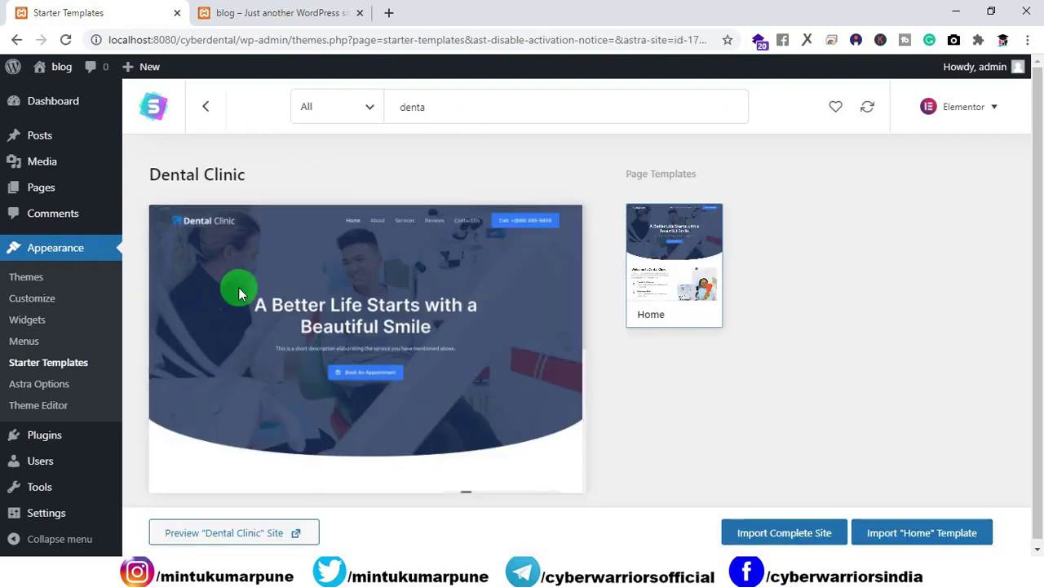
Import the complete Dental Clinic site as Intermediate level for Myself/My company, skipping details.
click(775, 531)
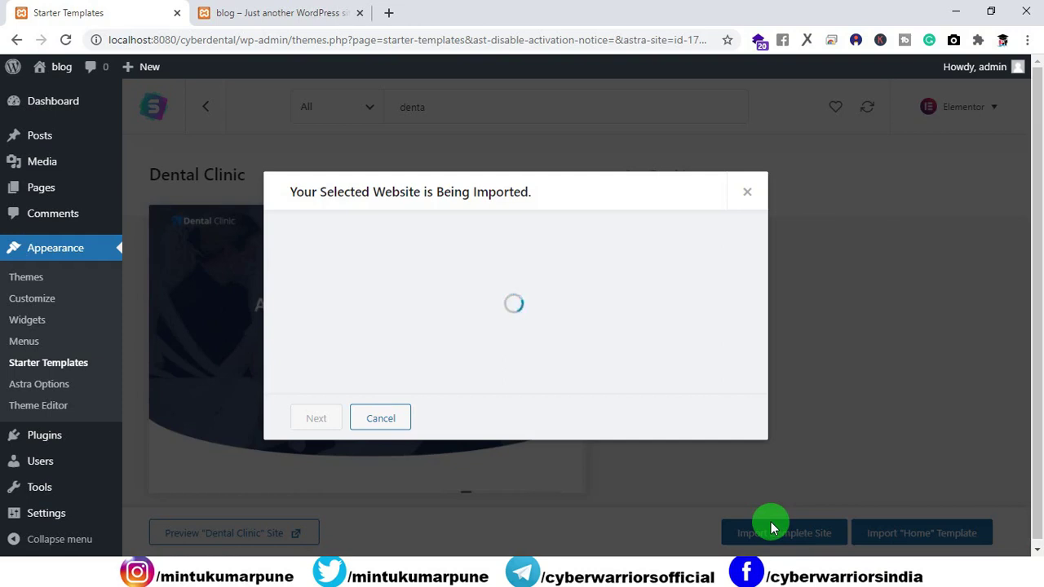
click(405, 284)
click(340, 338)
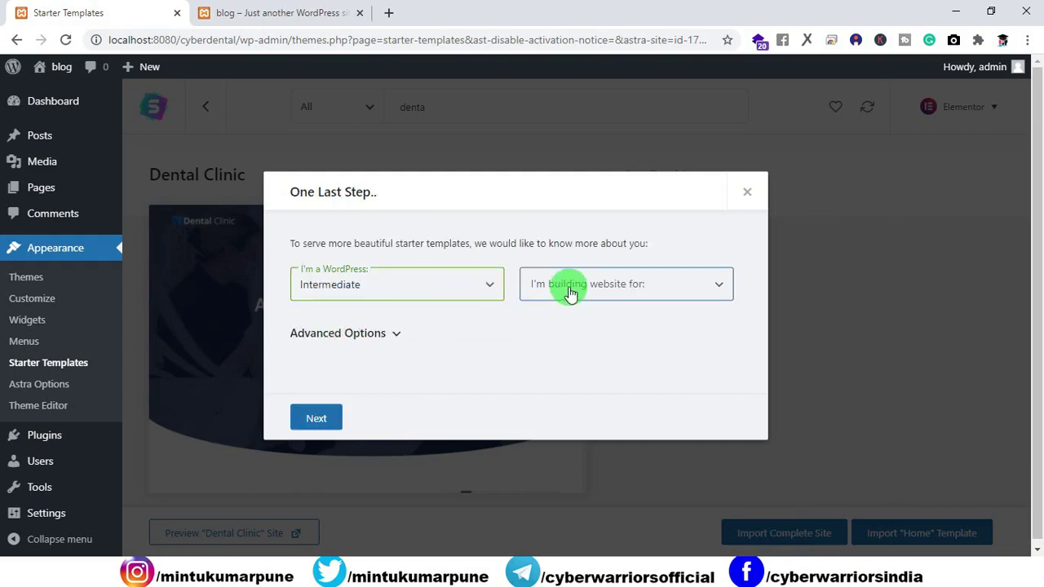
click(571, 294)
click(561, 323)
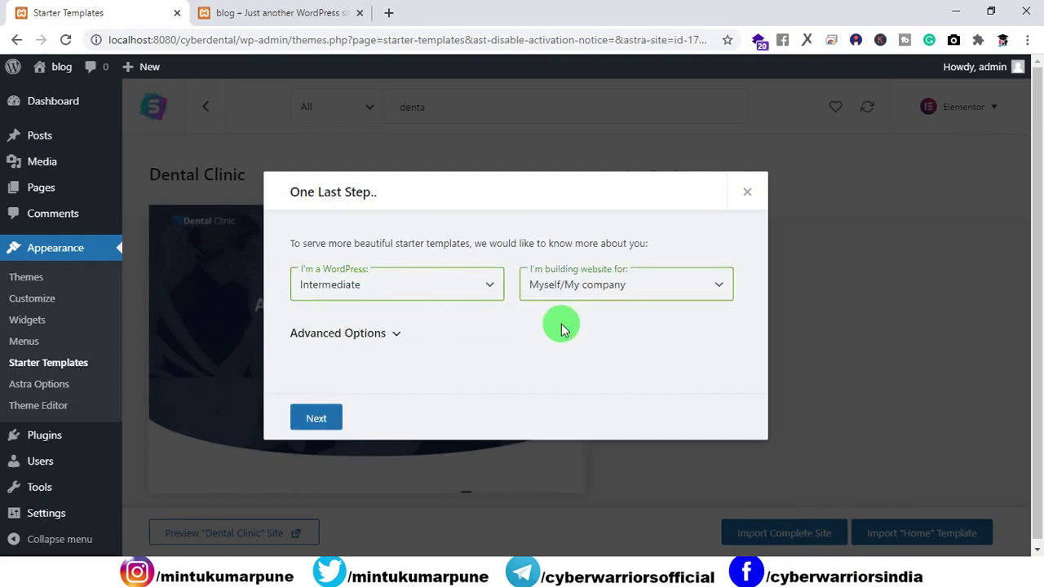
click(318, 418)
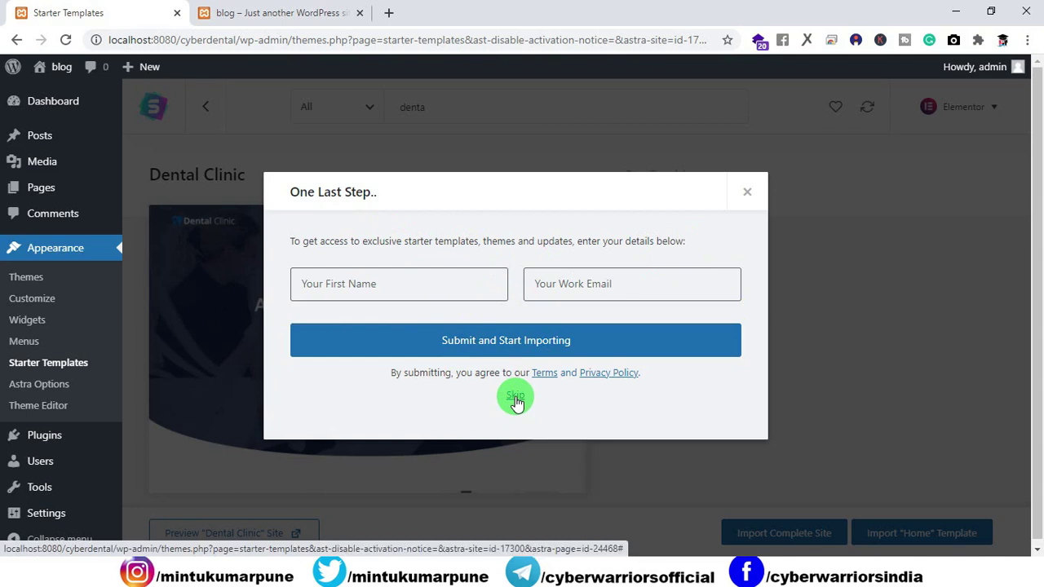
click(515, 397)
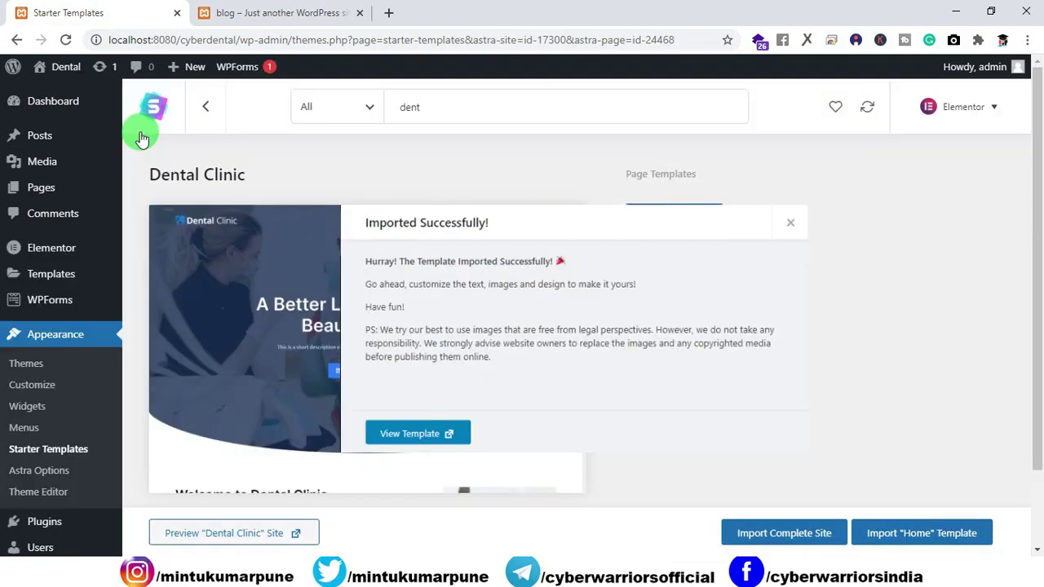
Open the imported Dental site in a new tab and scroll through the homepage.
mouse_move(62, 73)
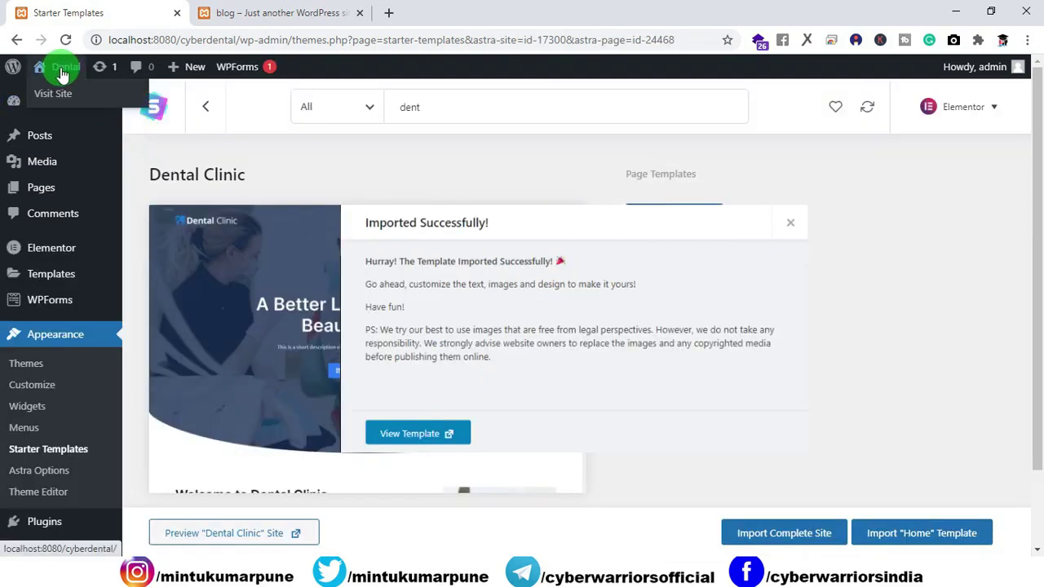
right_click(52, 95)
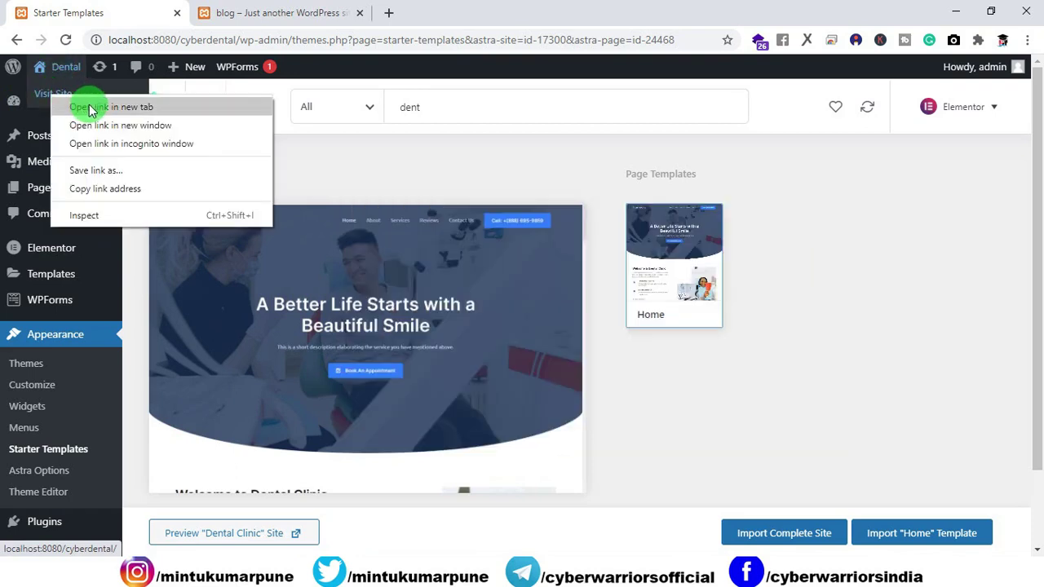
click(91, 109)
click(273, 14)
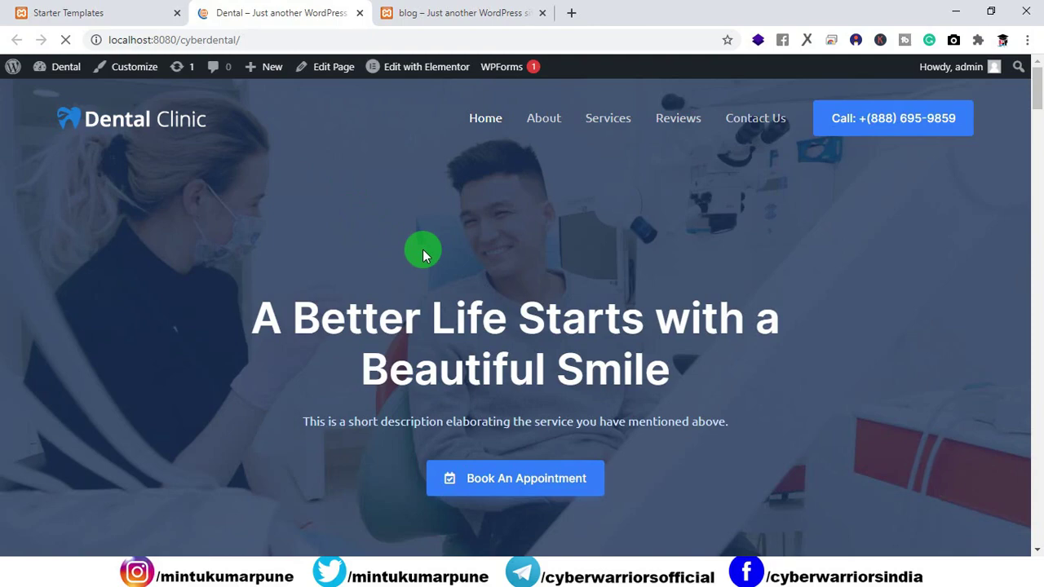
scroll(423, 253, down, 1)
scroll(422, 251, down, 15)
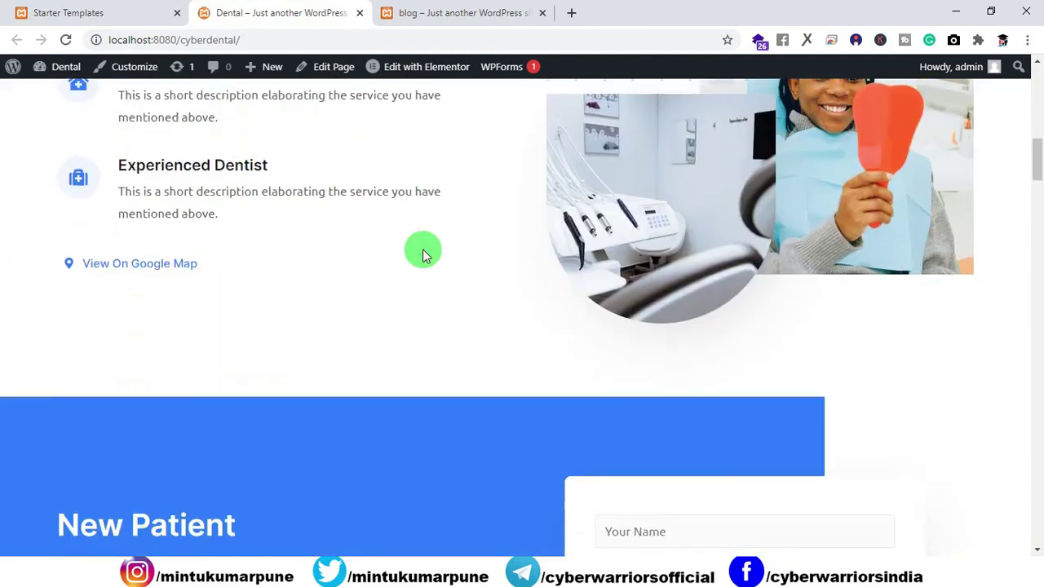
scroll(422, 253, down, 15)
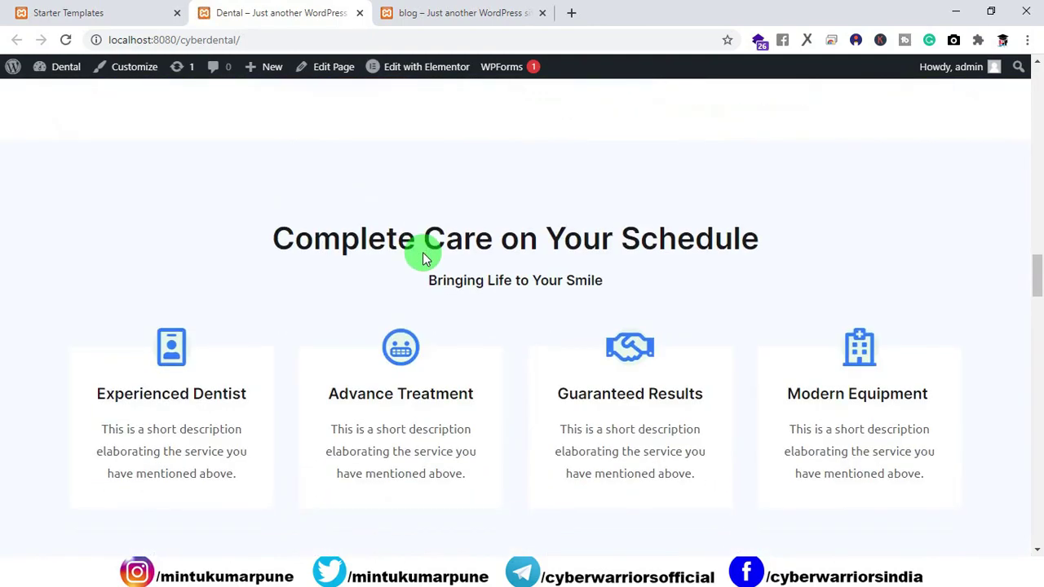
scroll(424, 258, down, 15)
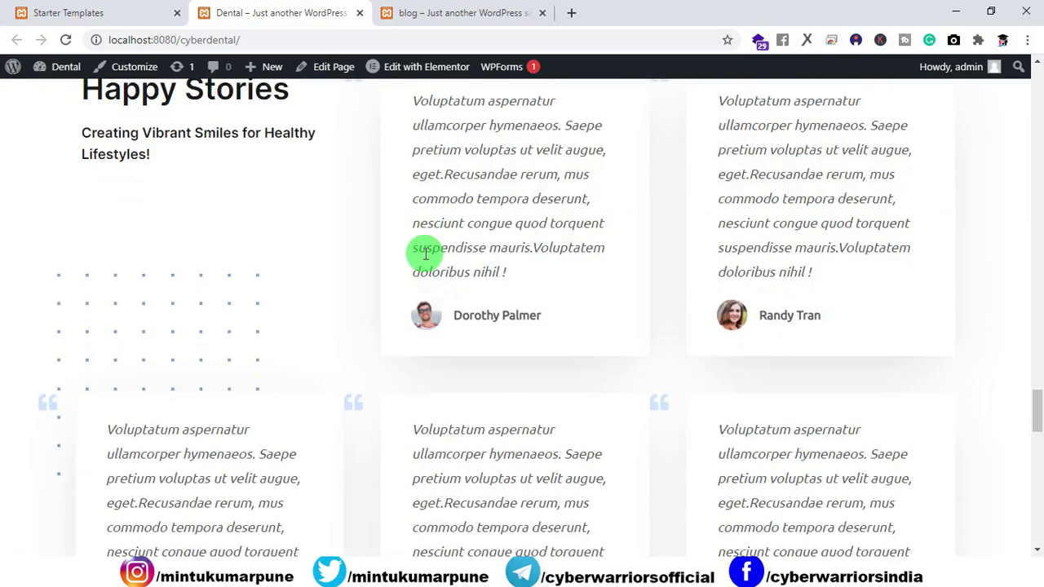
scroll(424, 258, down, 8)
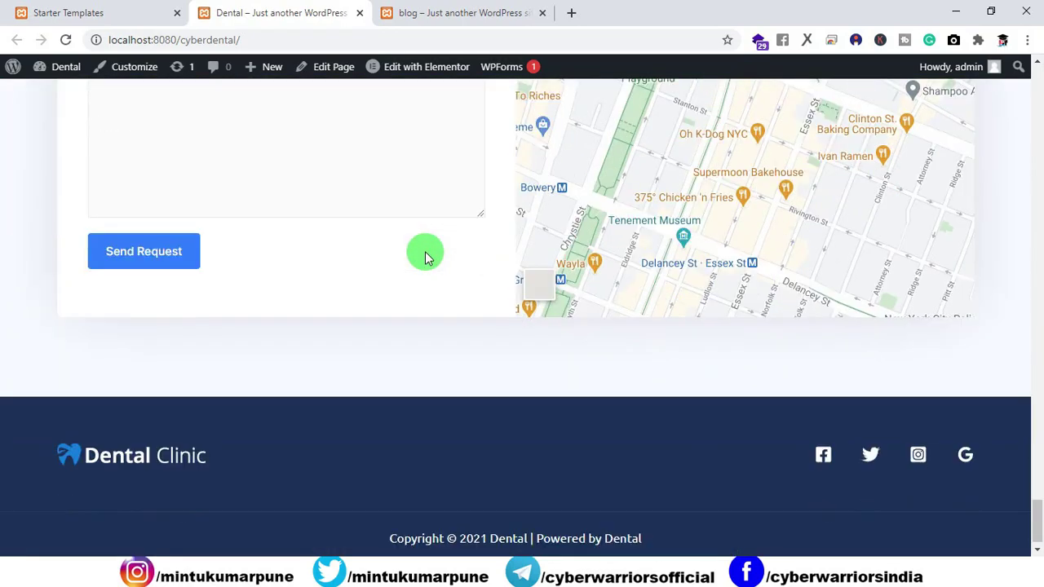
drag(1033, 509, 1027, 81)
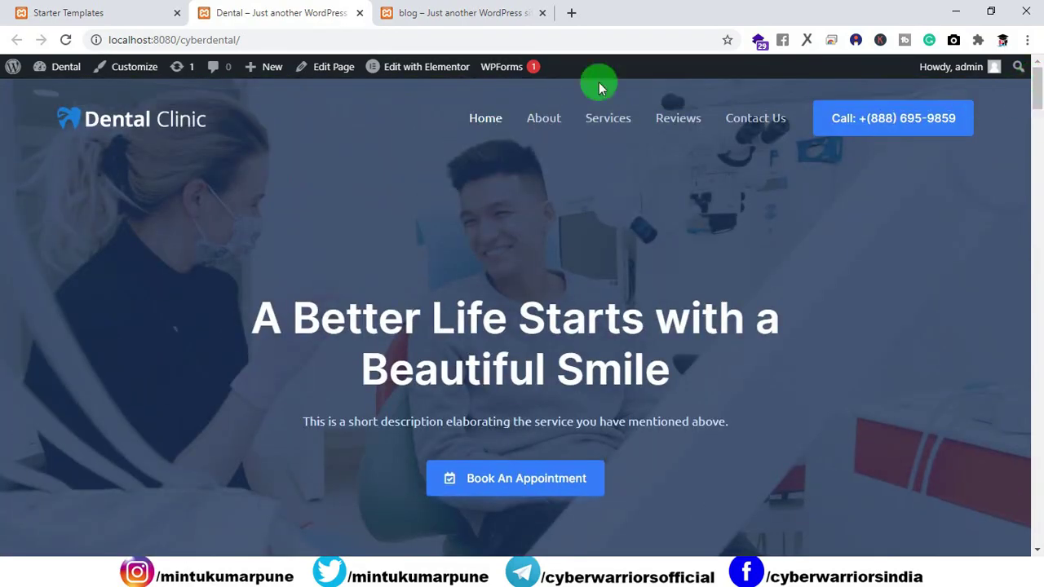
Close the duplicate Dental site tab and return to the Starter Templates page.
click(463, 14)
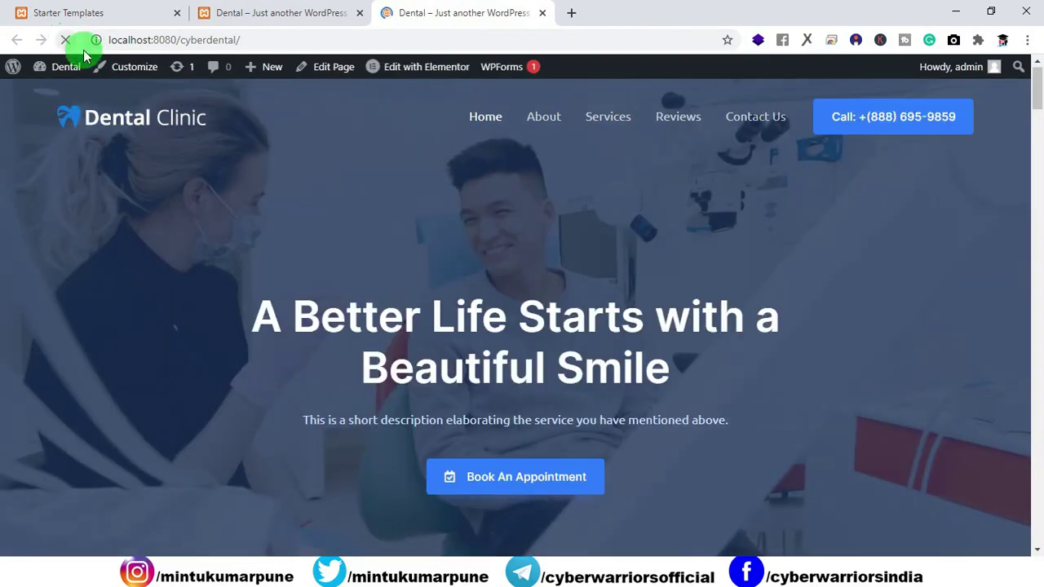
click(544, 14)
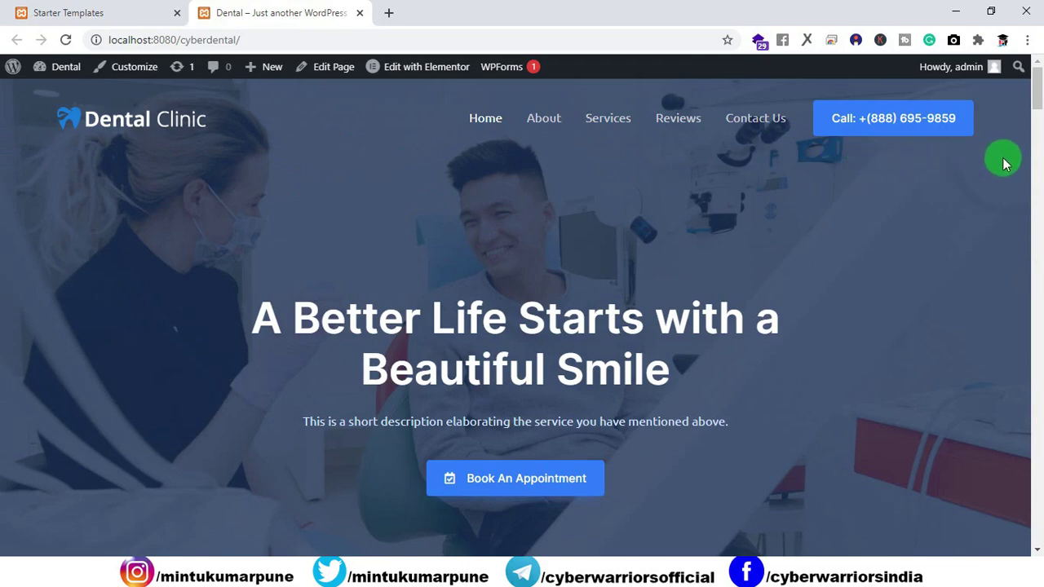
drag(1036, 81, 1017, 527)
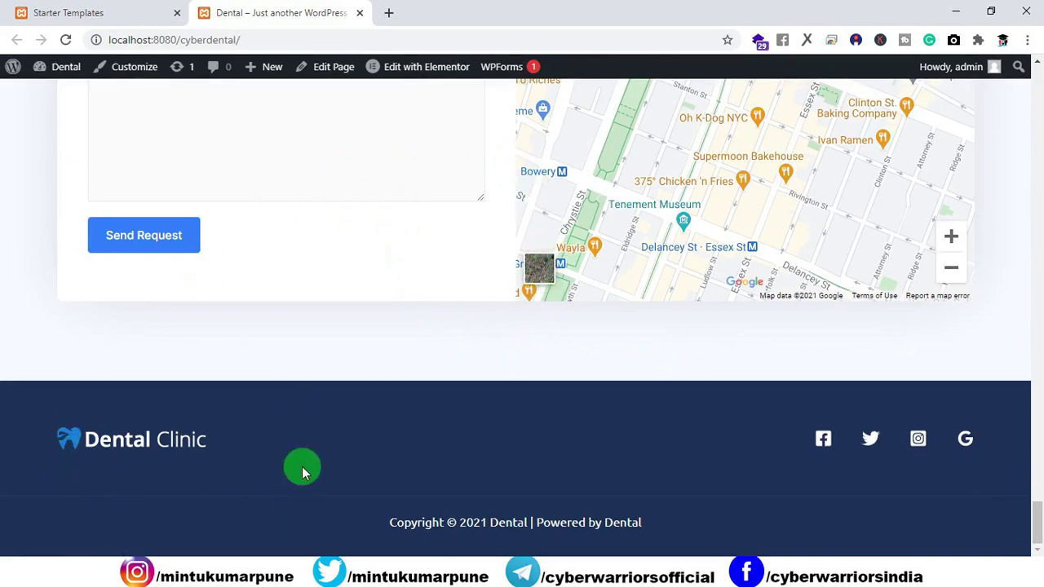
drag(1036, 529, 433, 282)
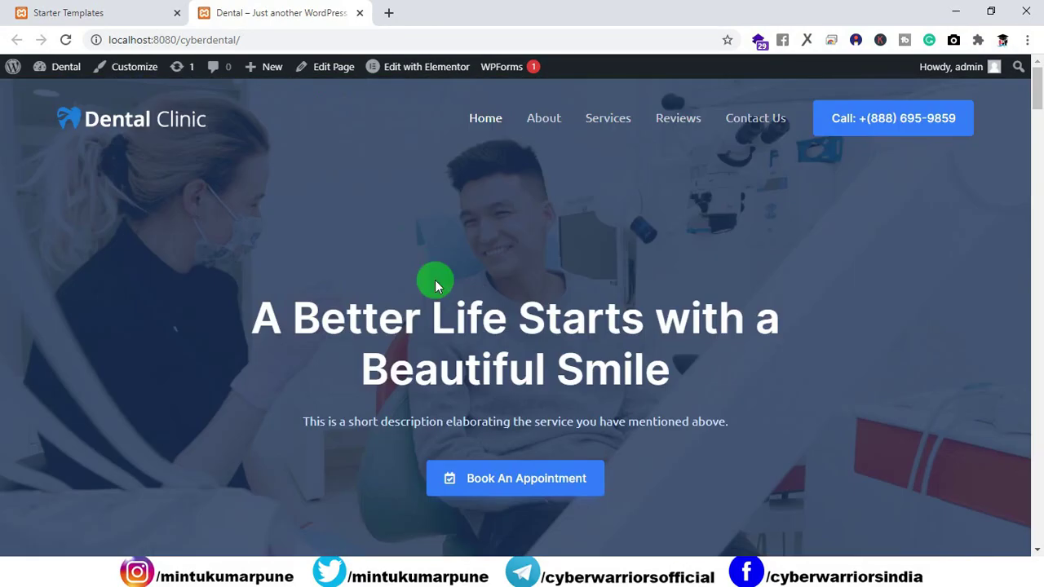
click(82, 15)
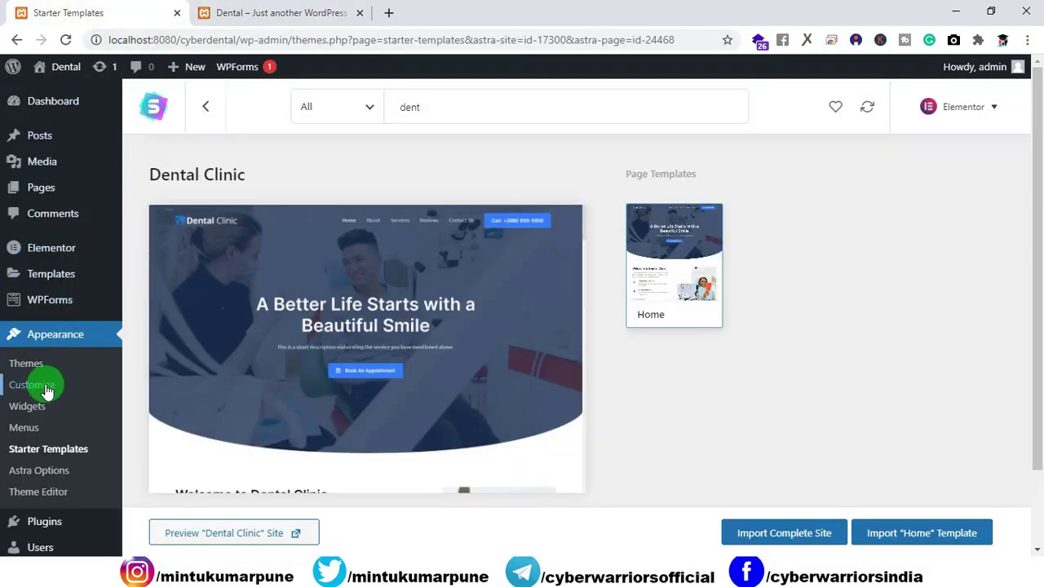
Open the Home page's Elementor editor in a new tab placed before the site tab.
click(260, 12)
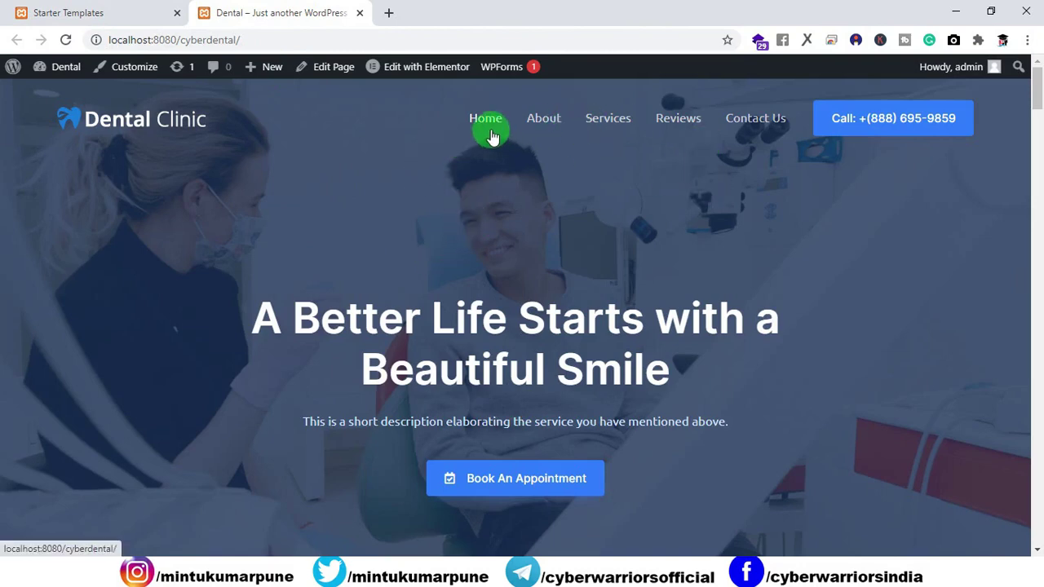
right_click(441, 67)
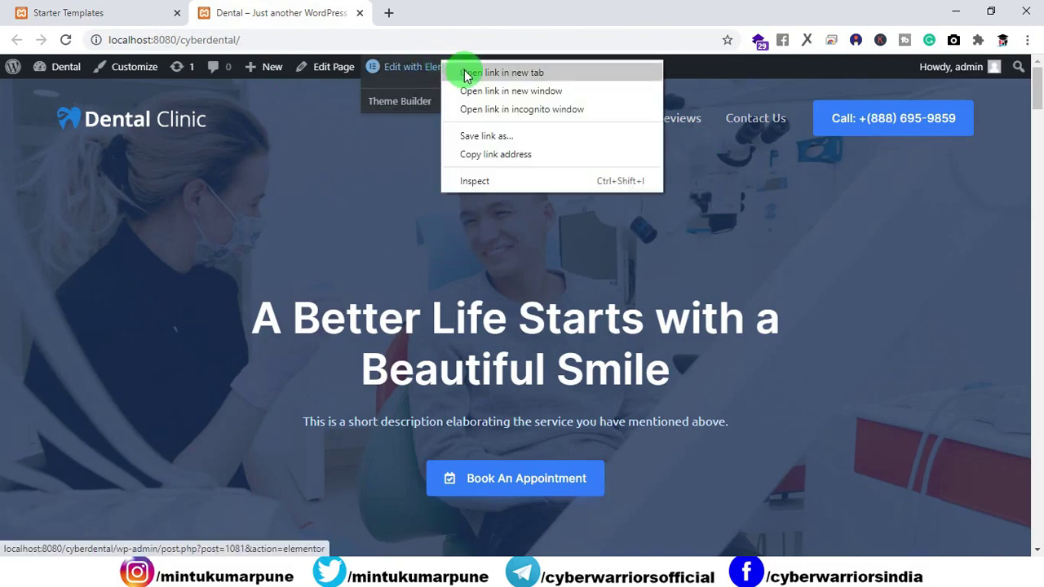
click(462, 73)
drag(482, 16, 334, 20)
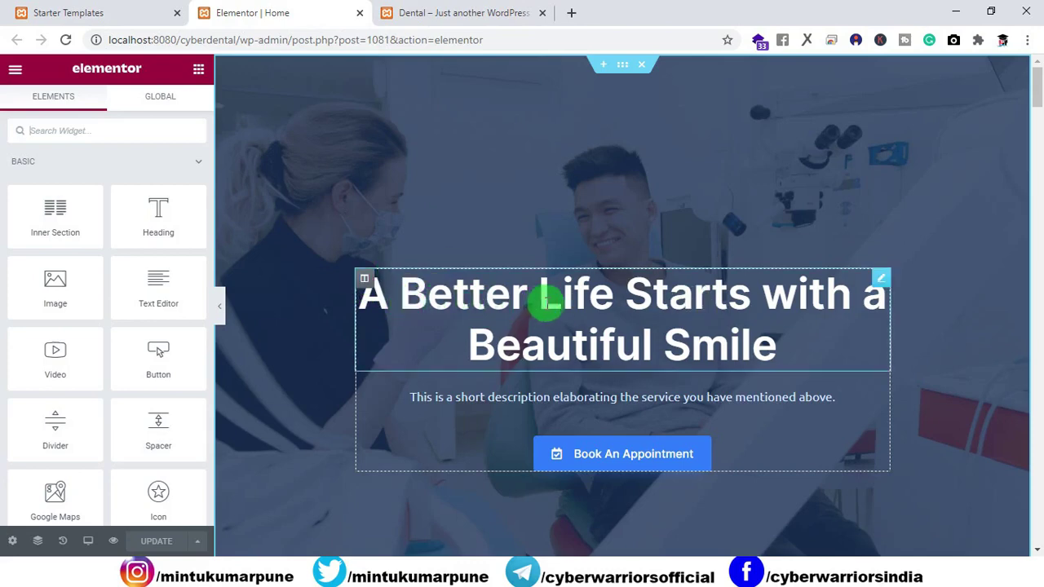
Add two dots after 'Smile' in the hero heading and update the page.
click(464, 14)
drag(238, 310, 685, 371)
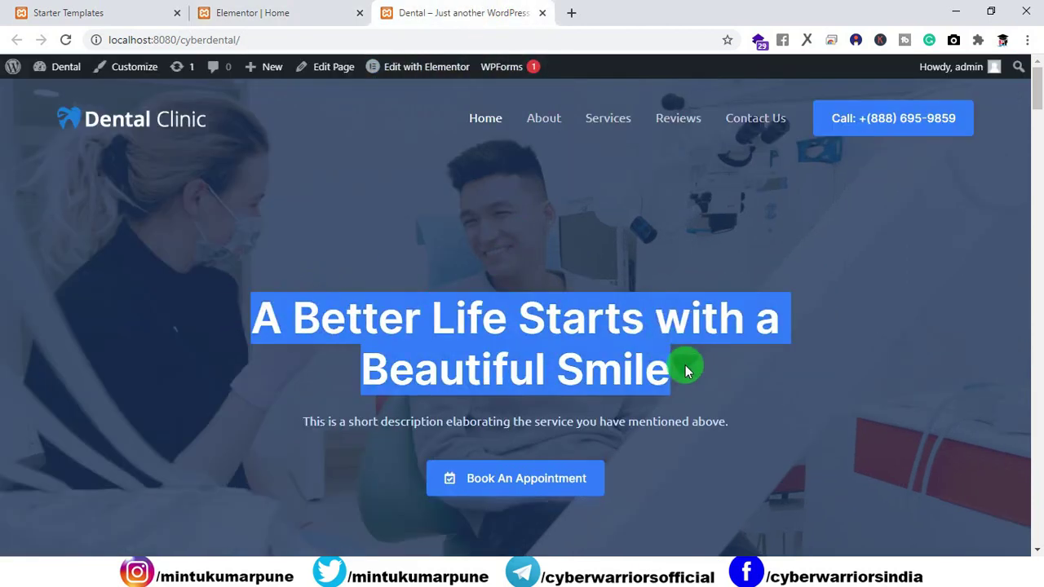
click(291, 12)
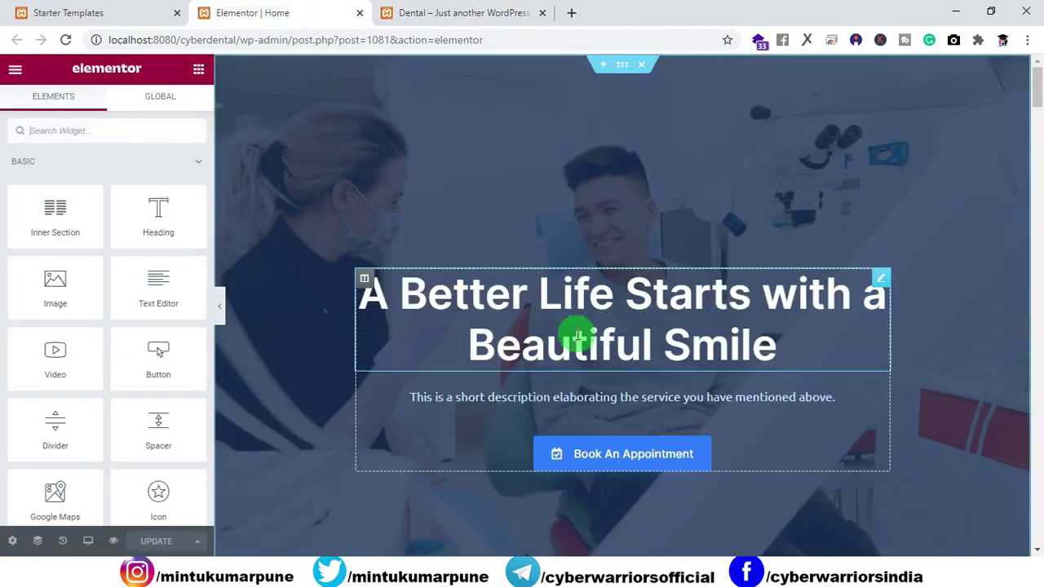
click(484, 286)
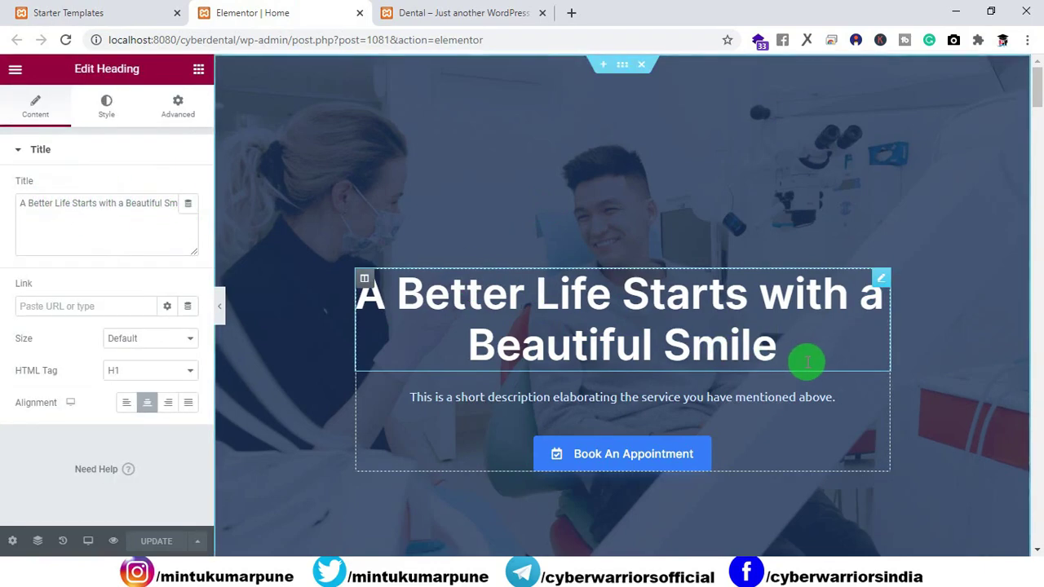
text(..)
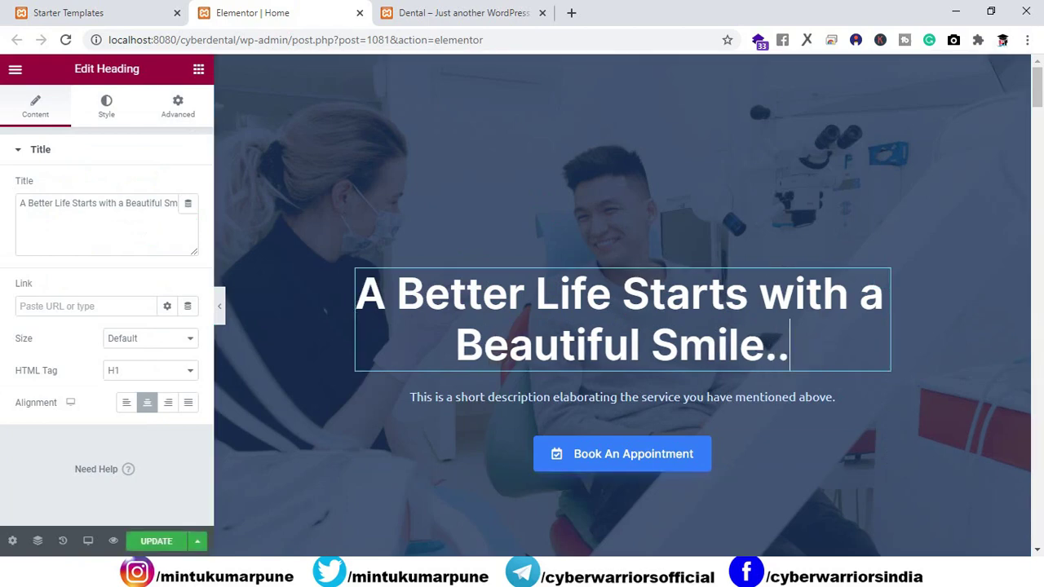
click(136, 544)
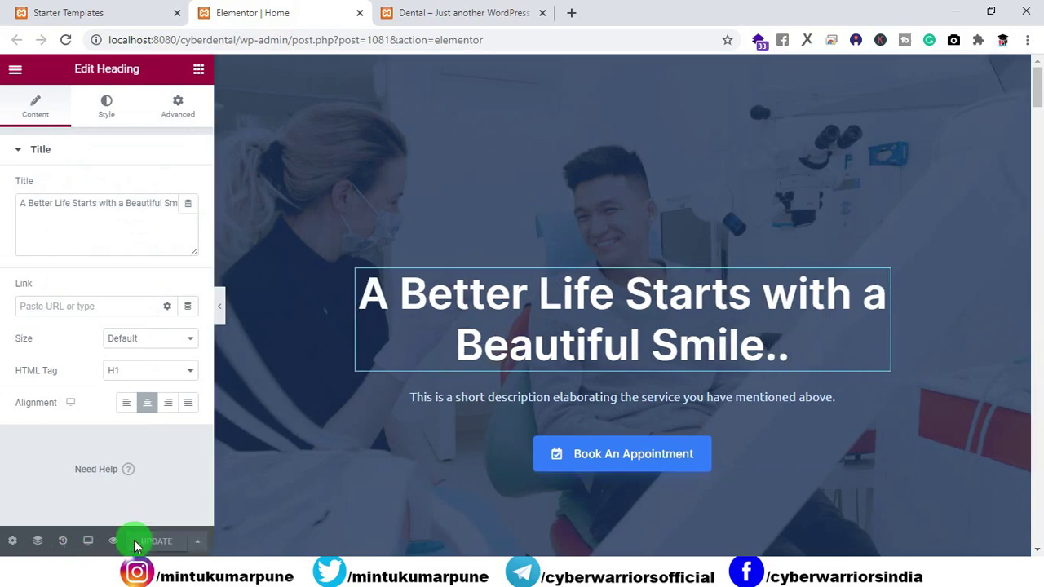
Reload the live site to confirm the headline now ends 'Beautiful Smile..'.
click(412, 13)
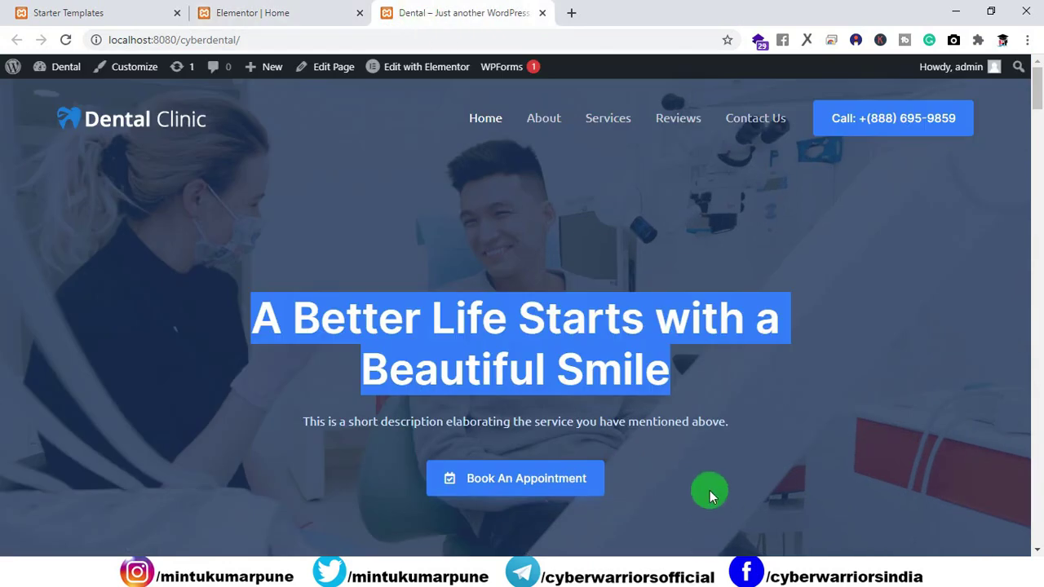
click(710, 496)
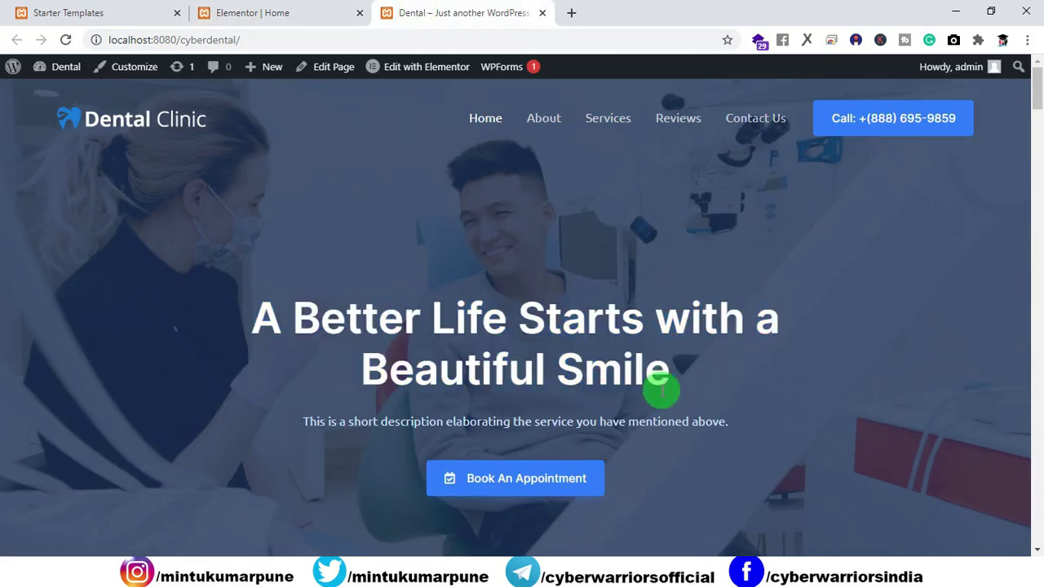
click(68, 40)
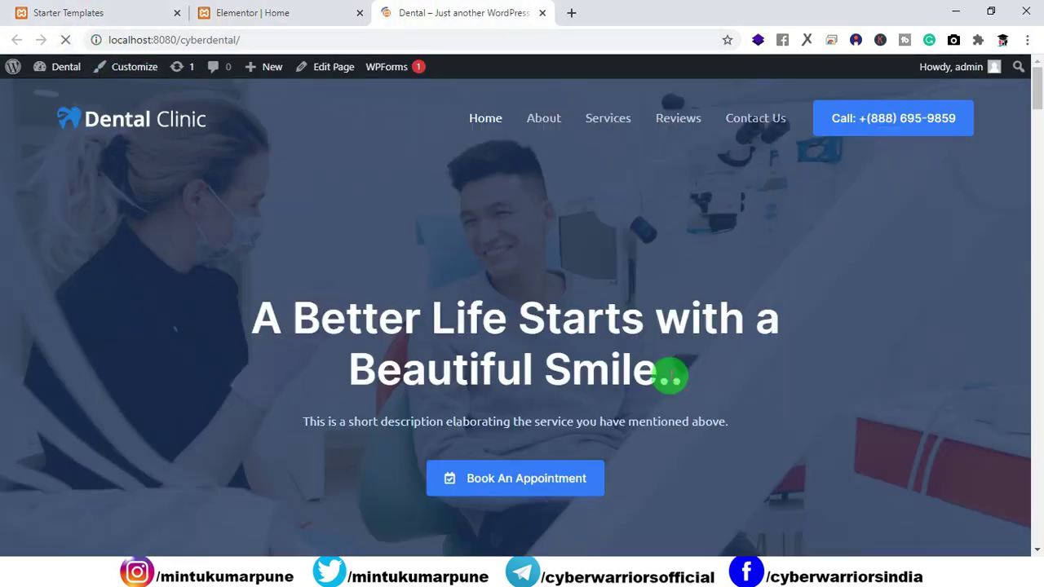
mouse_move(671, 377)
mouse_down()
mouse_move(682, 380)
mouse_move(662, 379)
mouse_up()
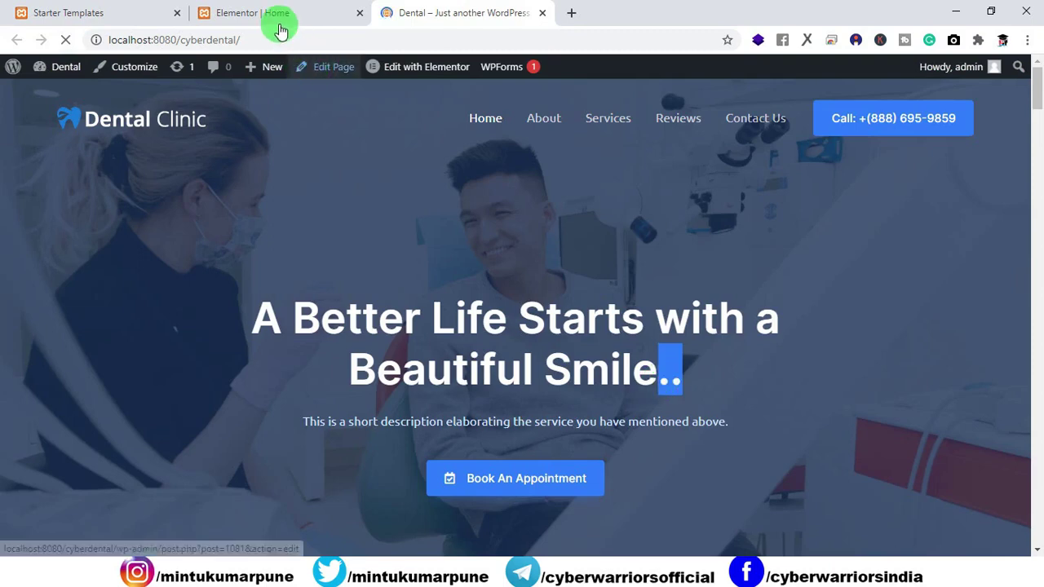
click(280, 27)
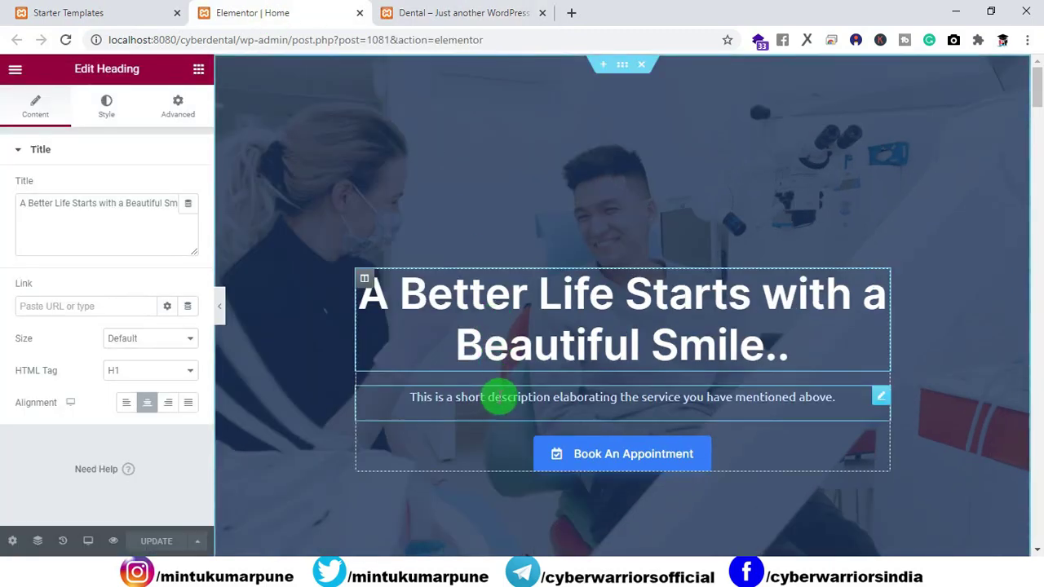
Insert 'Cyber ' before 'Dental' in the Welcome to Dental Clinic heading and update.
click(637, 458)
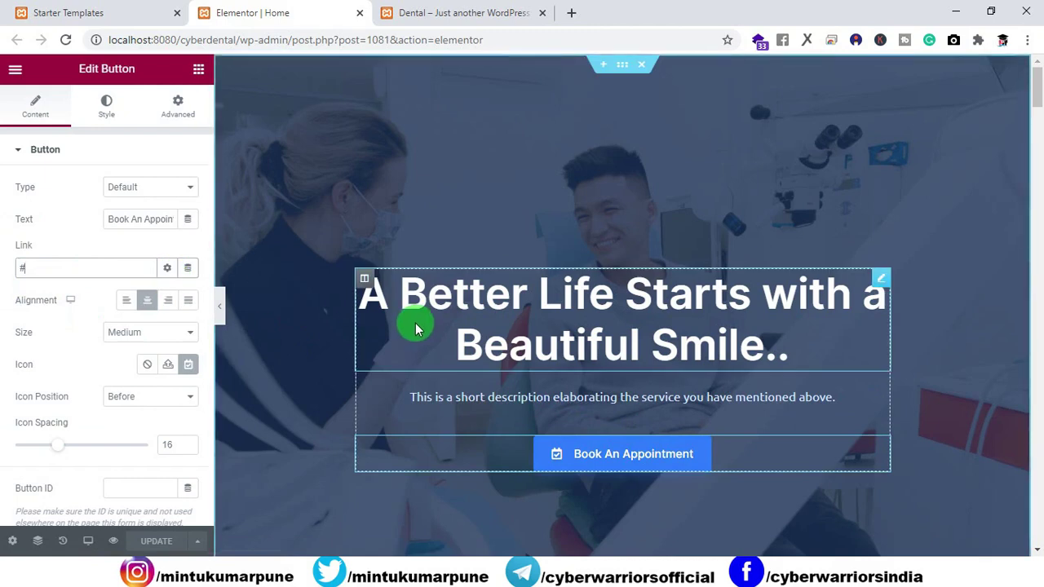
scroll(416, 329, down, 5)
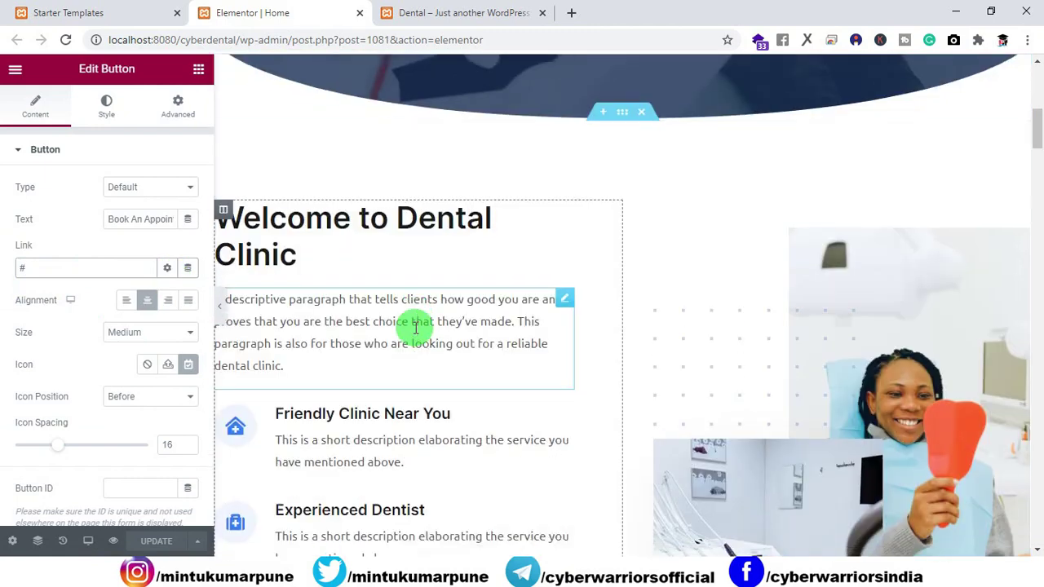
click(299, 271)
click(398, 218)
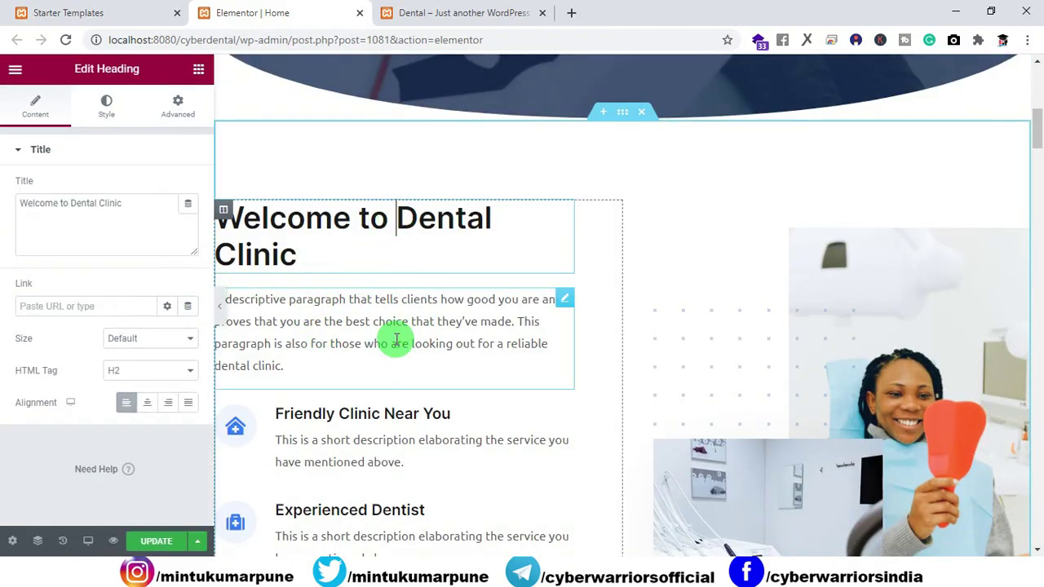
text(Cyber)
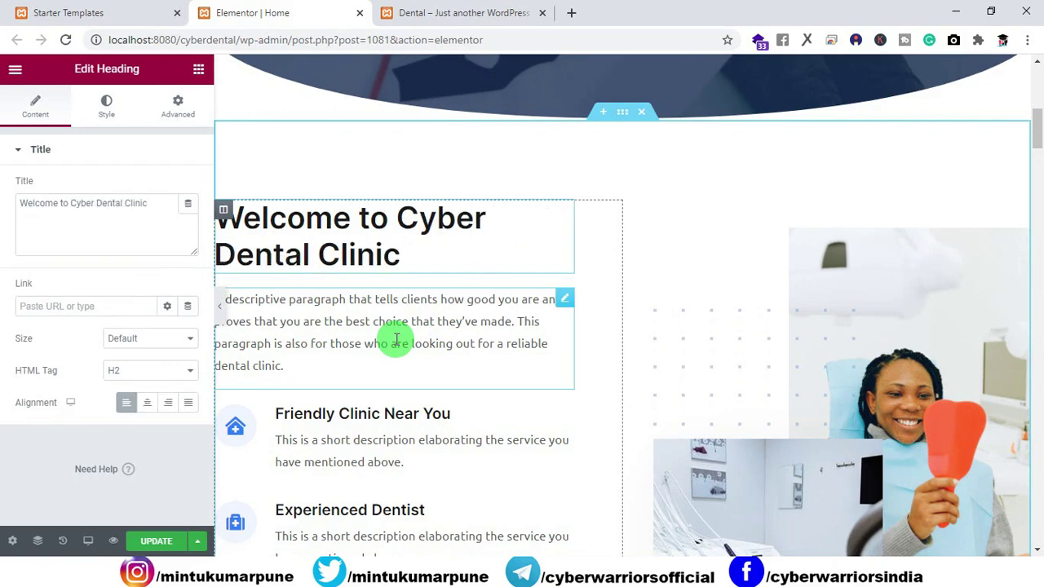
click(137, 541)
Reload the live site to check the heading reads 'Welcome to Cyber Dental Clinic'.
click(451, 11)
scroll(462, 217, down, 5)
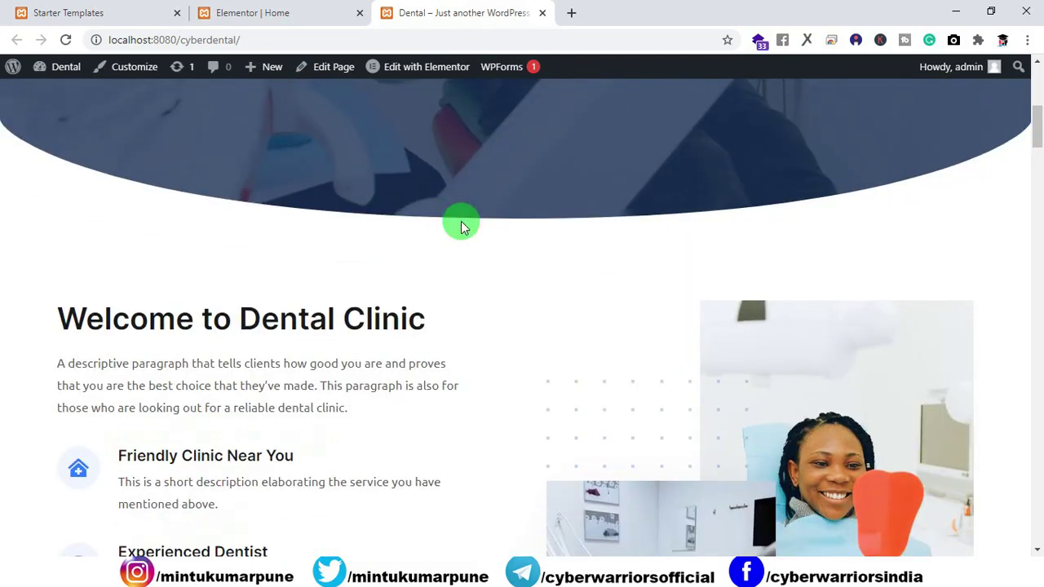
drag(46, 319, 494, 310)
click(446, 238)
click(297, 13)
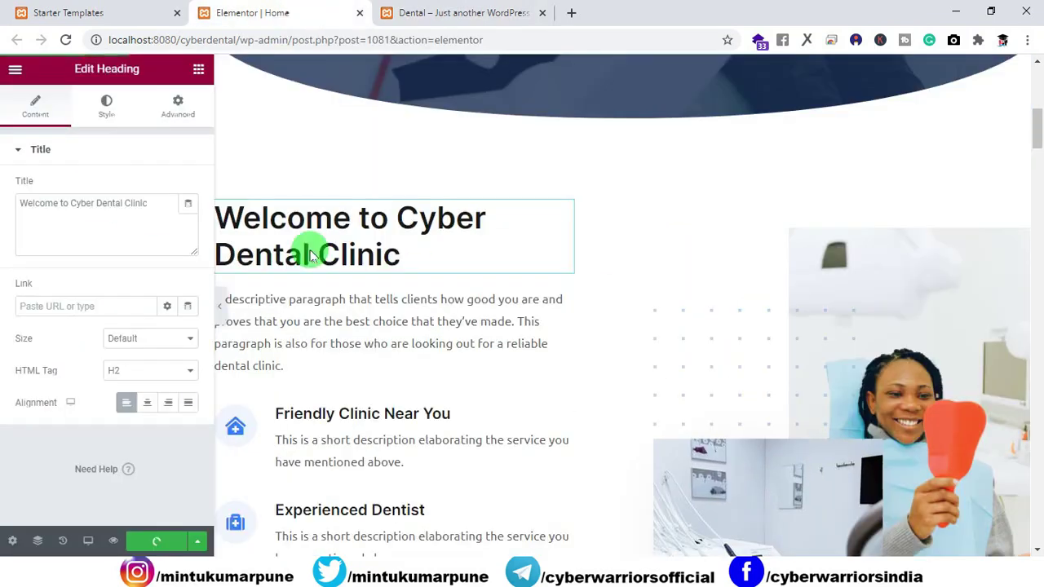
click(453, 13)
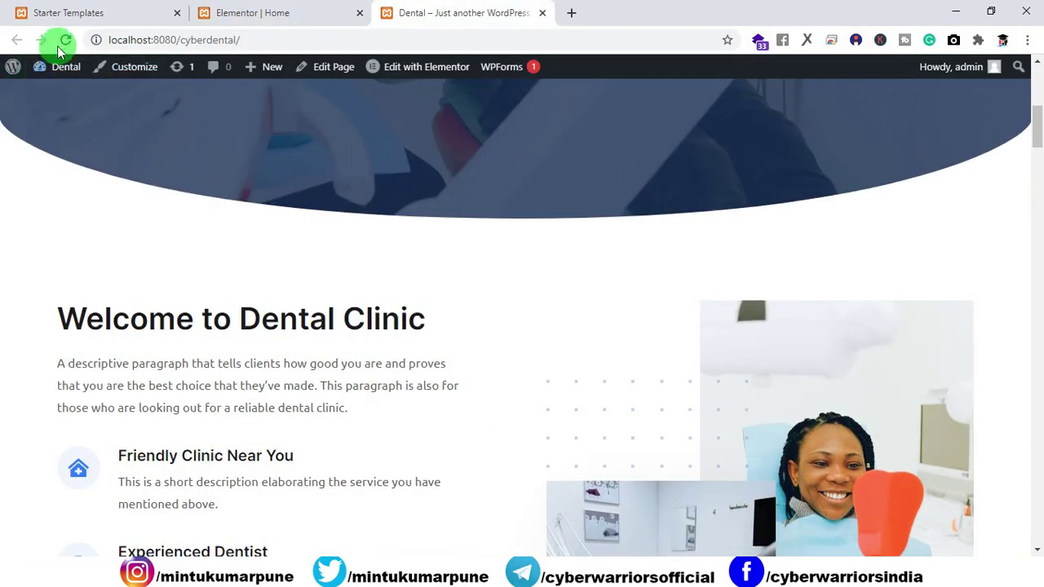
click(65, 39)
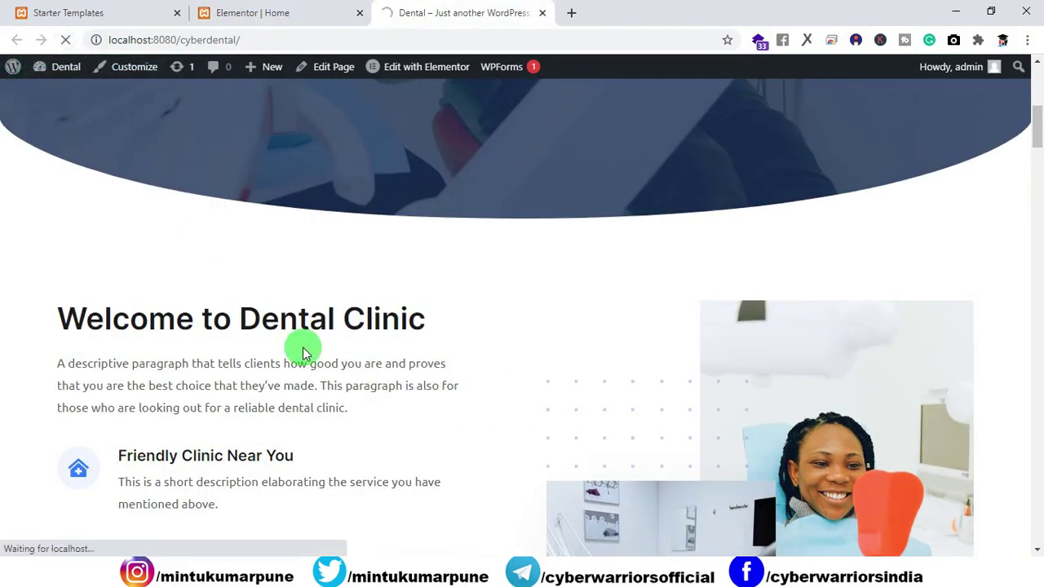
drag(238, 319, 324, 317)
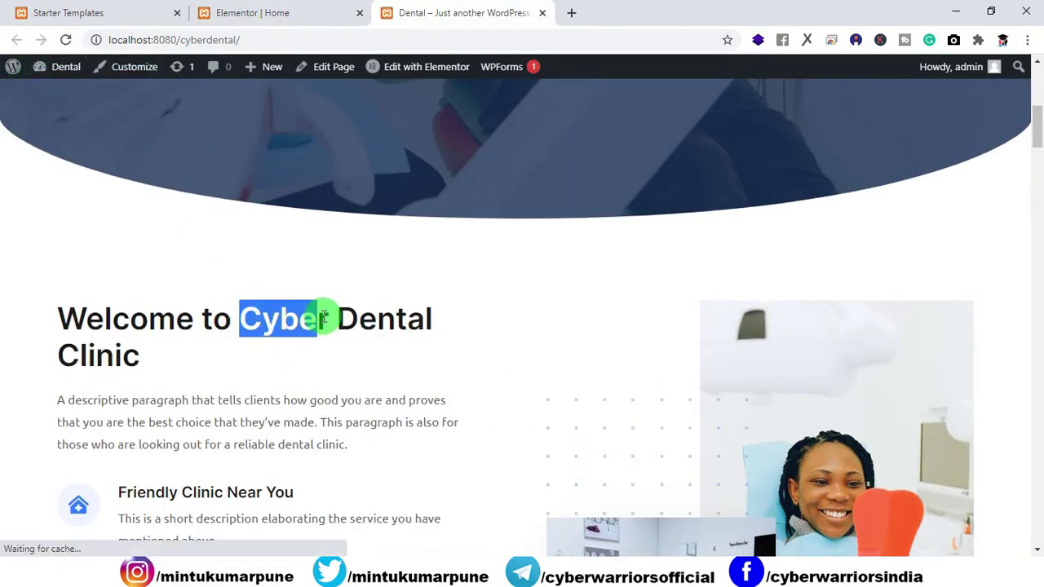
click(433, 329)
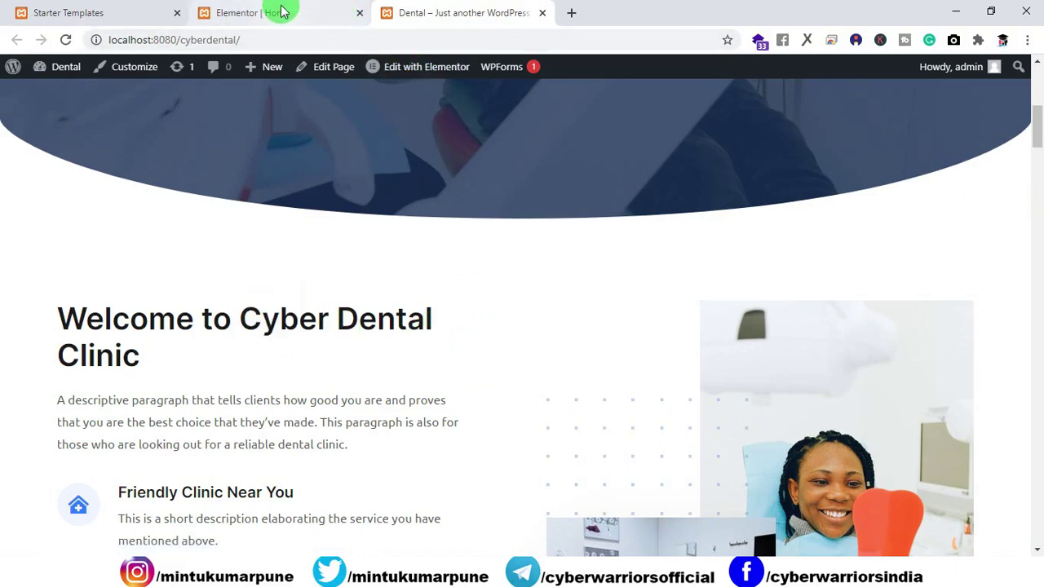
click(280, 12)
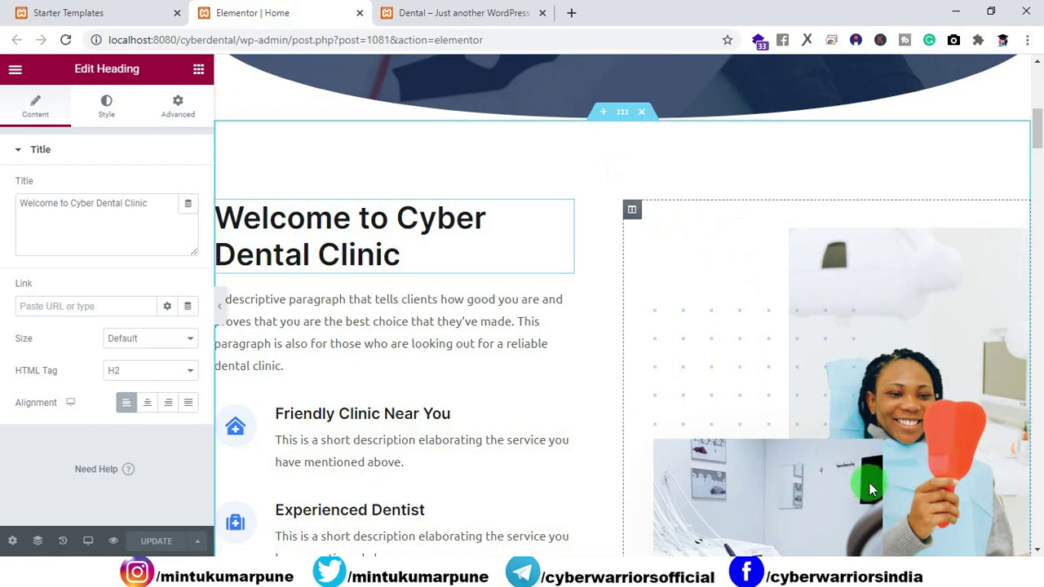
Select the column holding the two patient photos and show its background style settings.
click(835, 479)
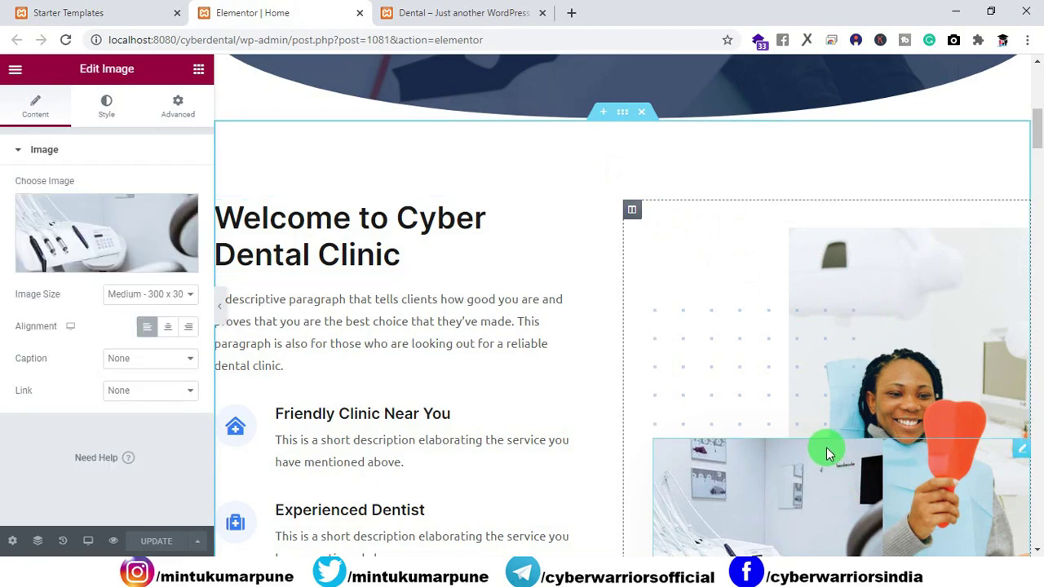
scroll(812, 400, down, 2)
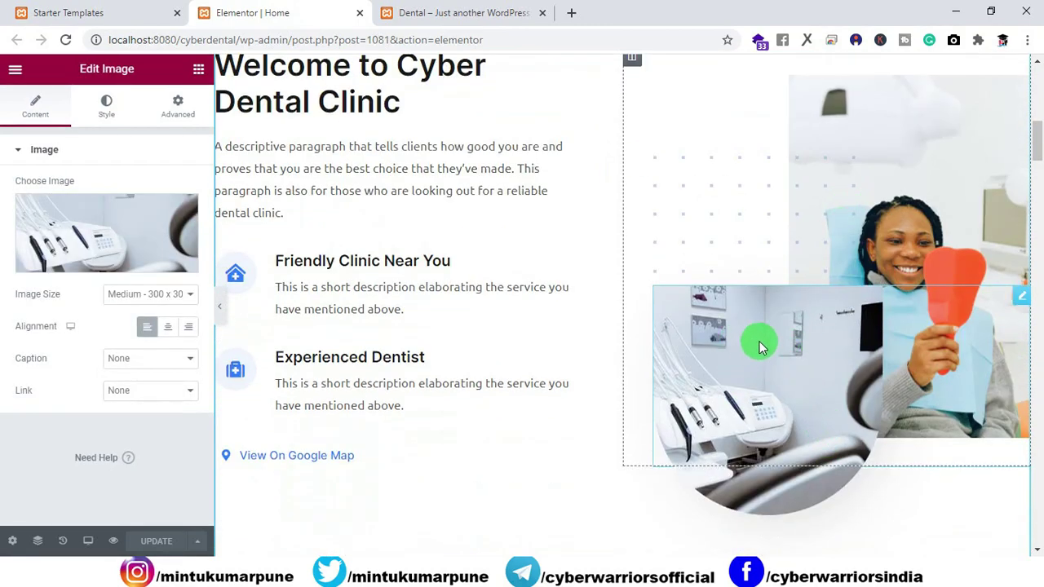
mouse_move(105, 240)
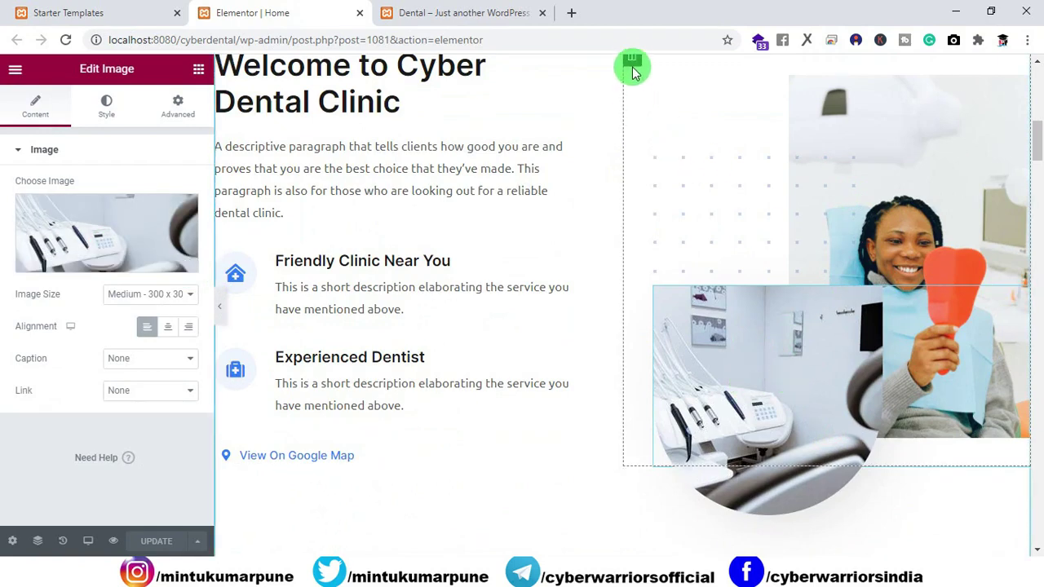
scroll(645, 94, up, 1)
click(634, 136)
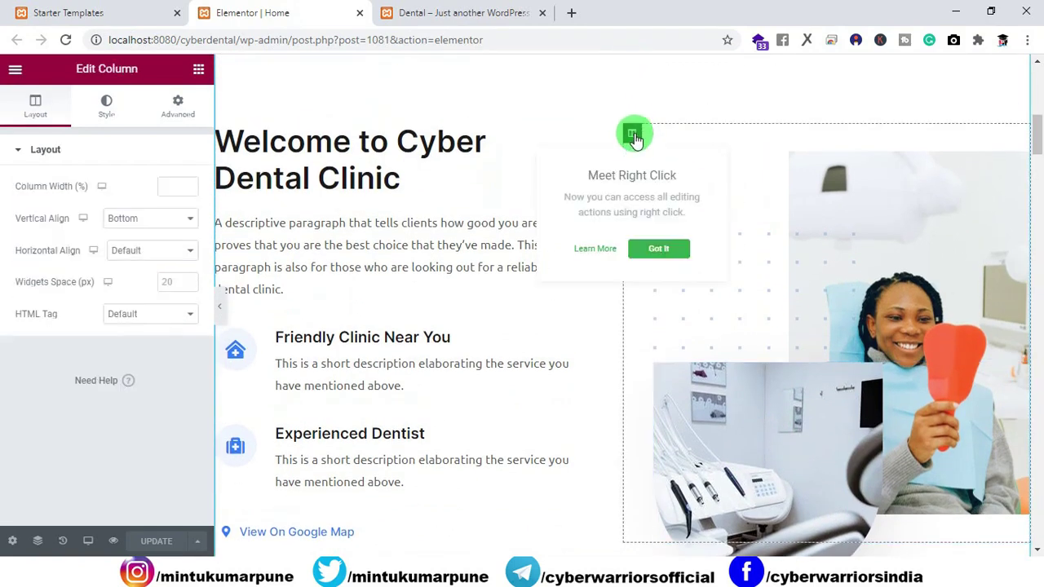
click(107, 106)
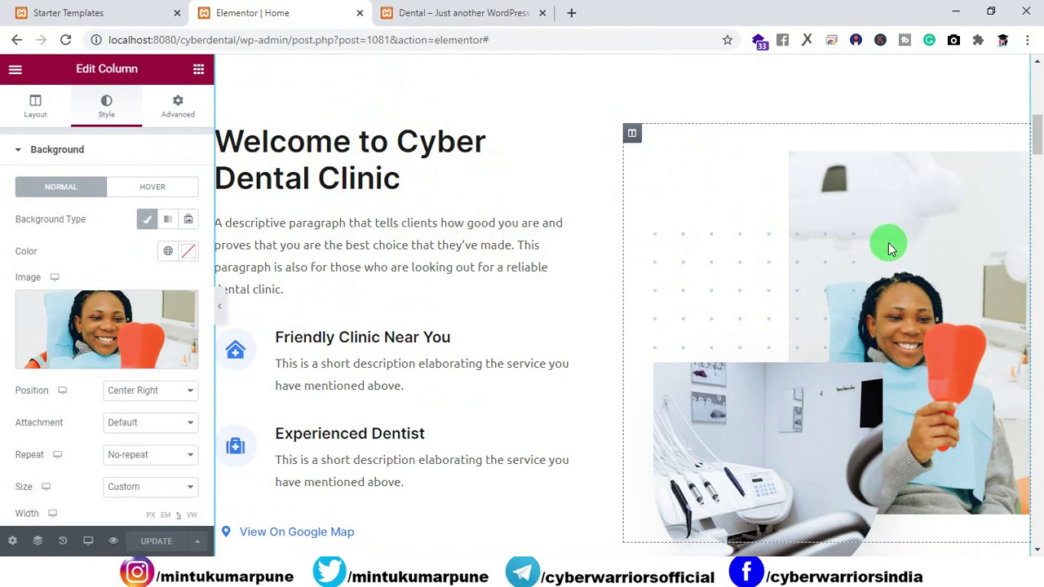
Open Insert Media for the column background image, browse the library, then the upload area.
click(88, 359)
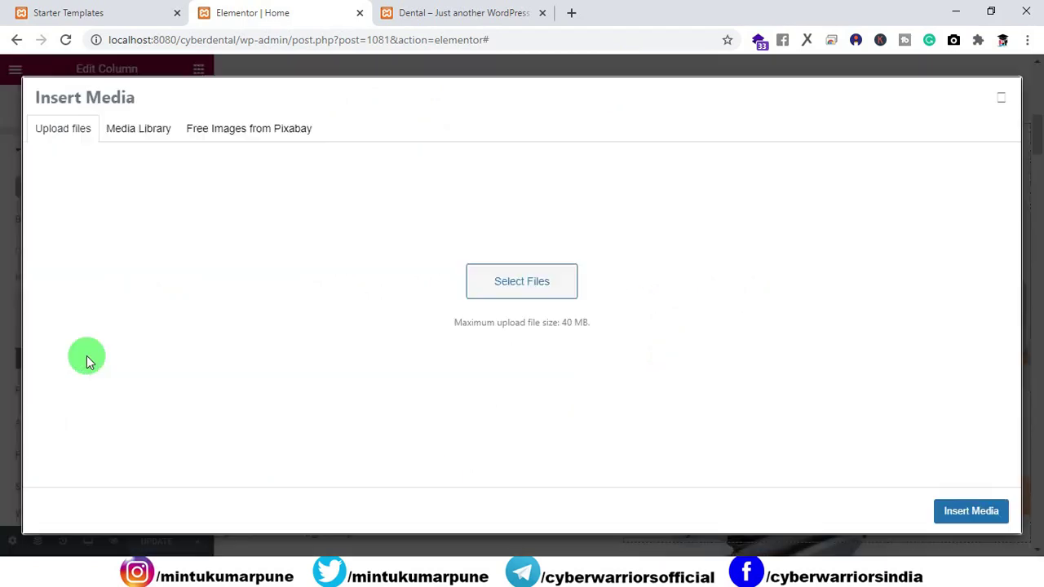
click(146, 143)
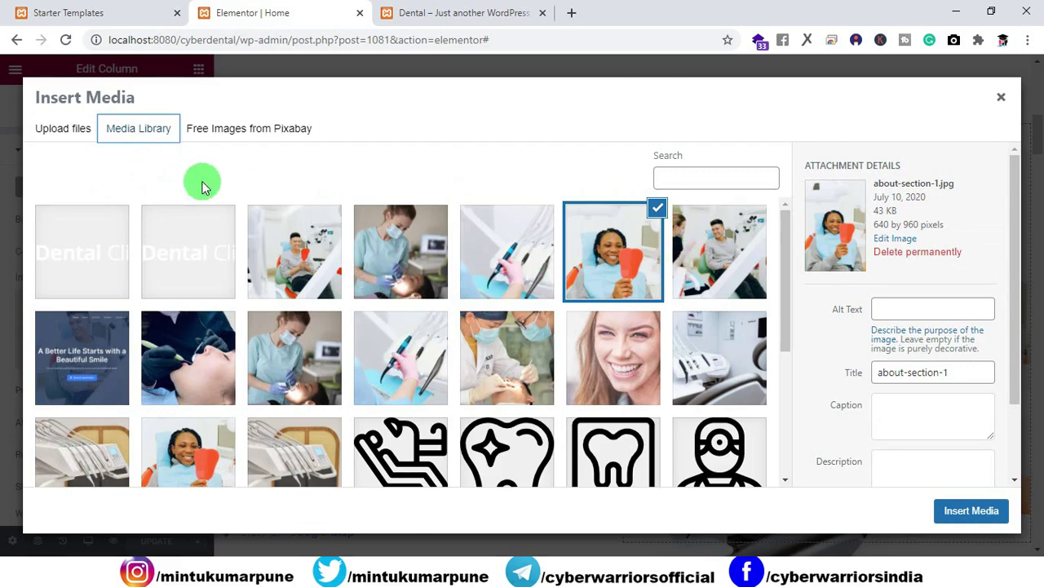
click(65, 139)
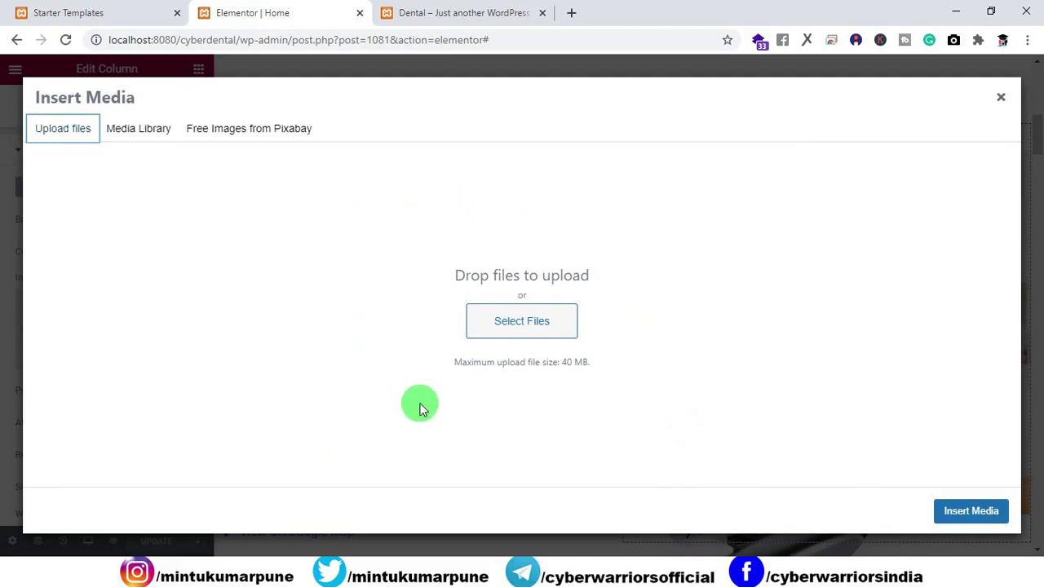
Drag barber-man from the barber shop images folder into the Insert Media upload area.
click(653, 563)
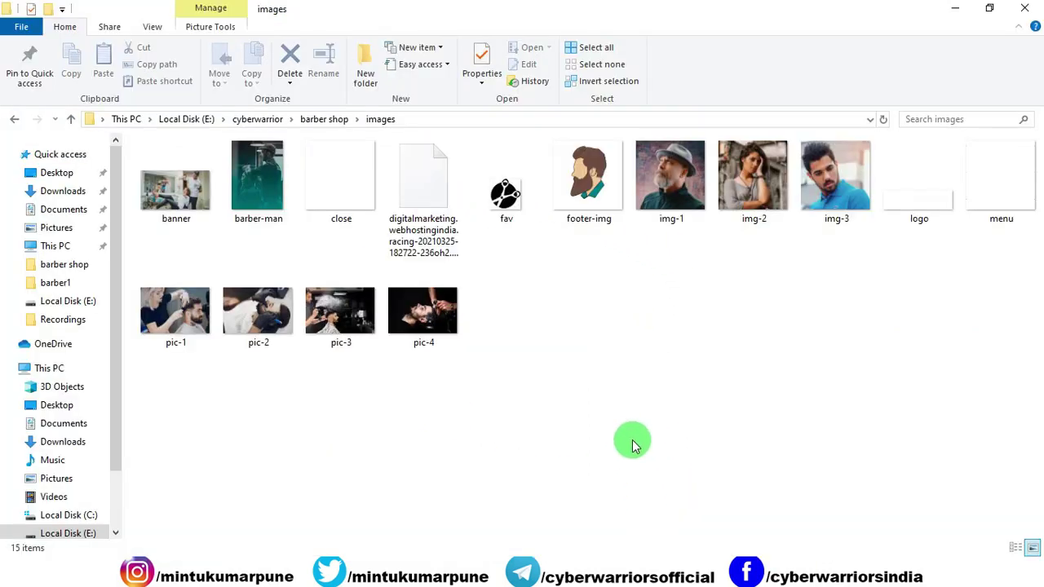
click(257, 187)
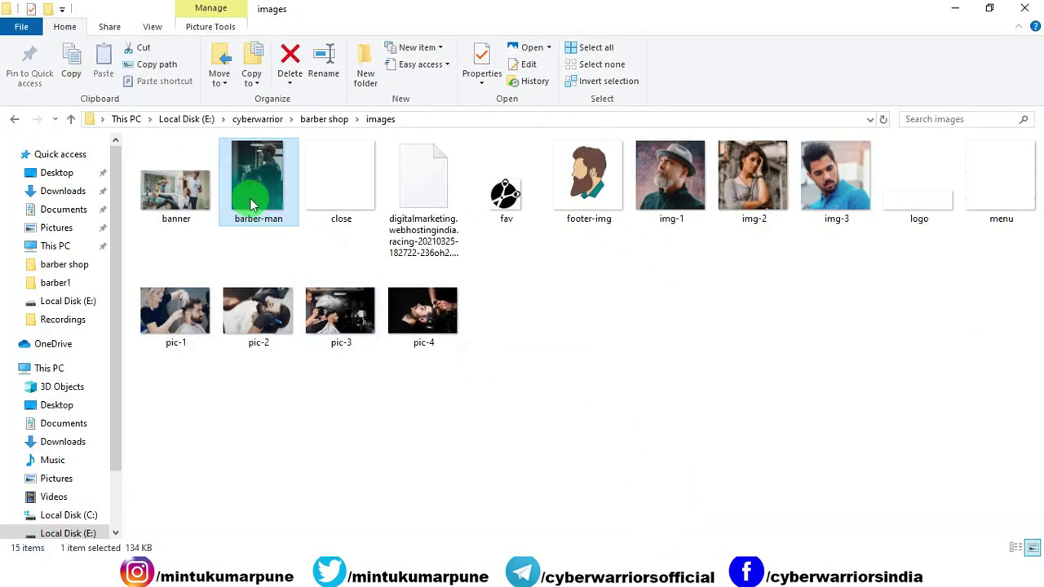
drag(252, 204, 567, 289)
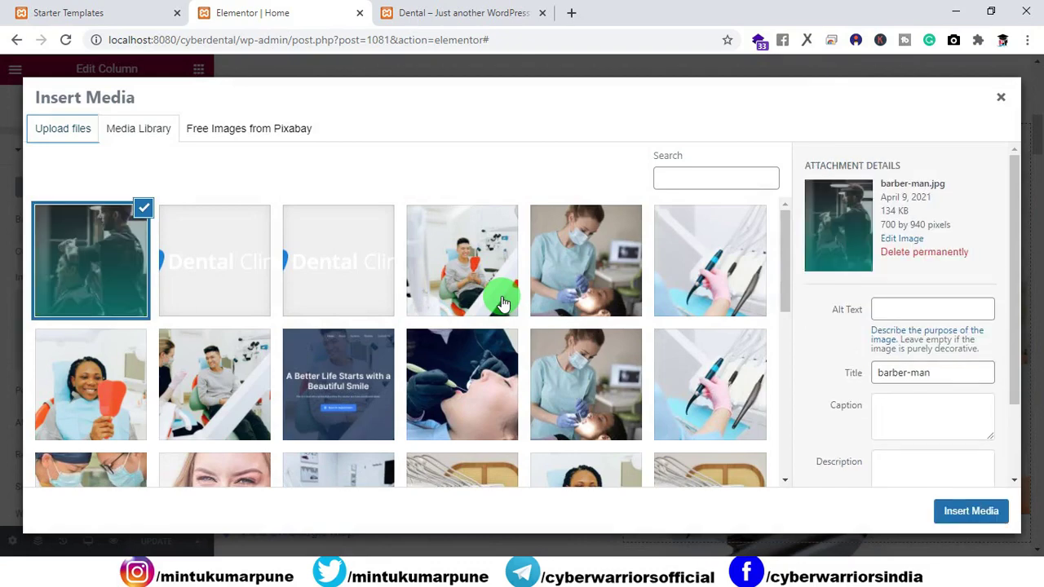
Insert barber-man as the column background and view it on the live site.
click(967, 509)
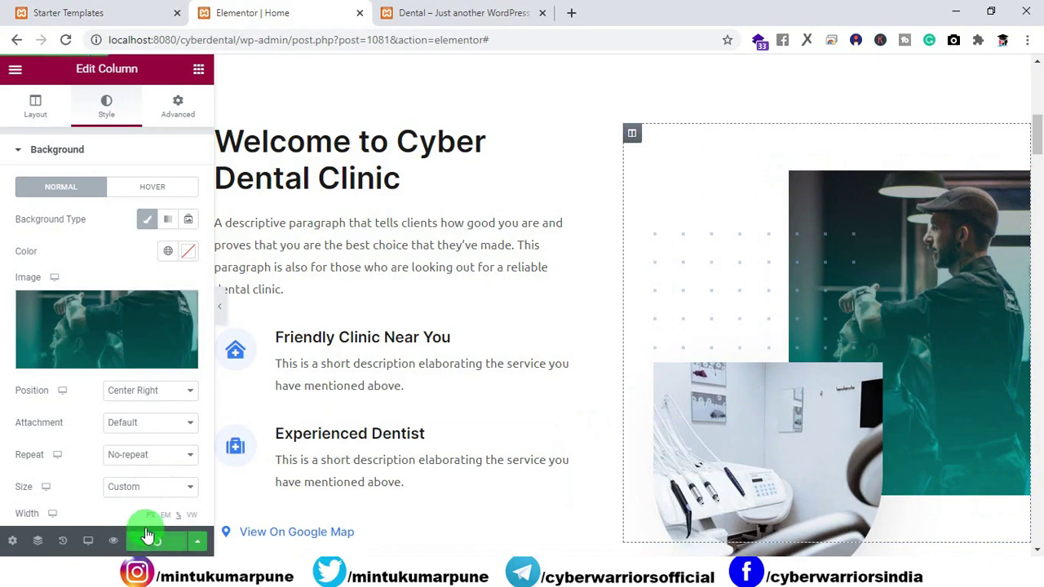
click(462, 14)
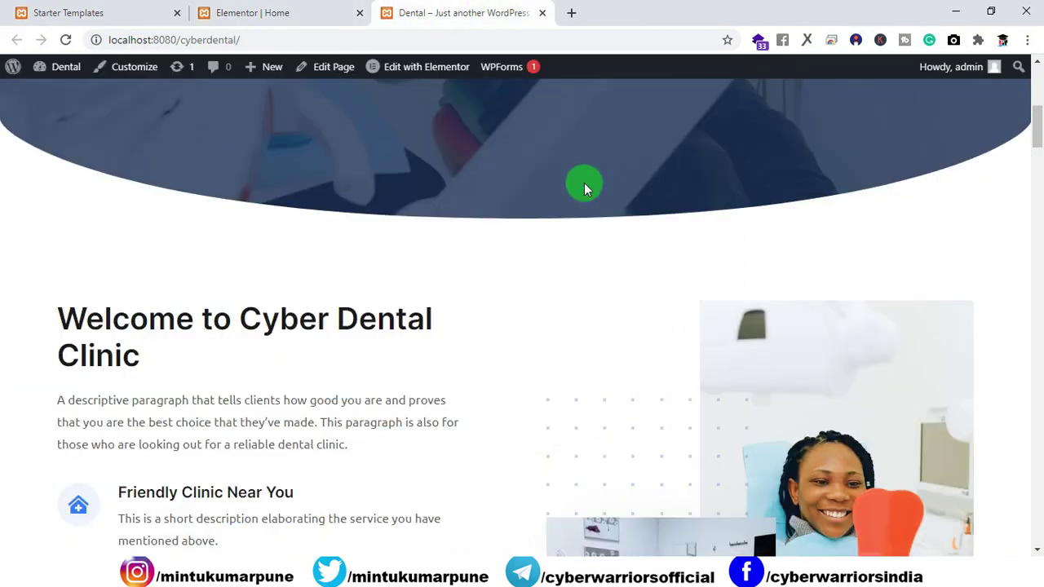
scroll(584, 187, down, 2)
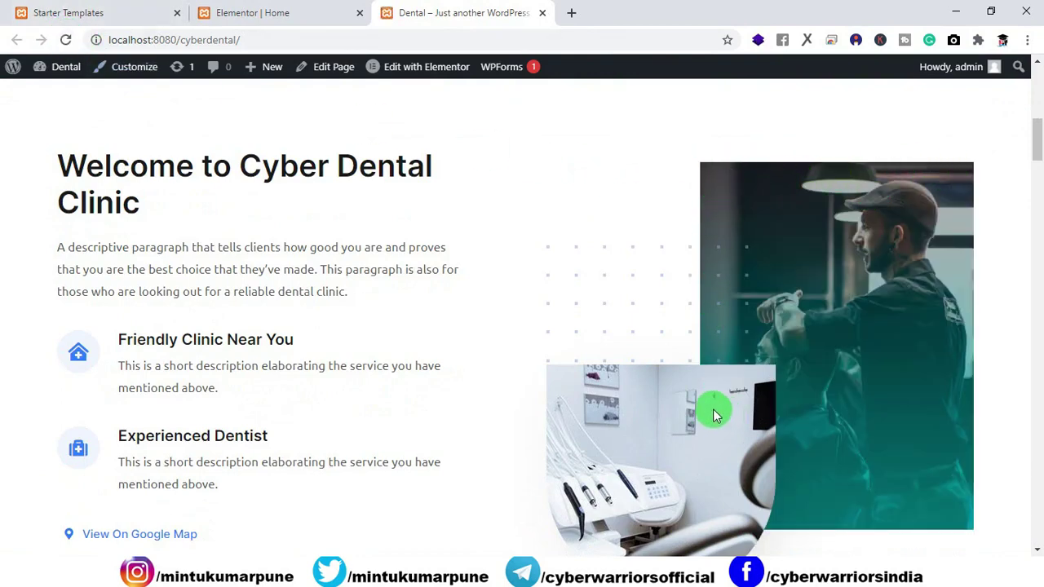
click(298, 13)
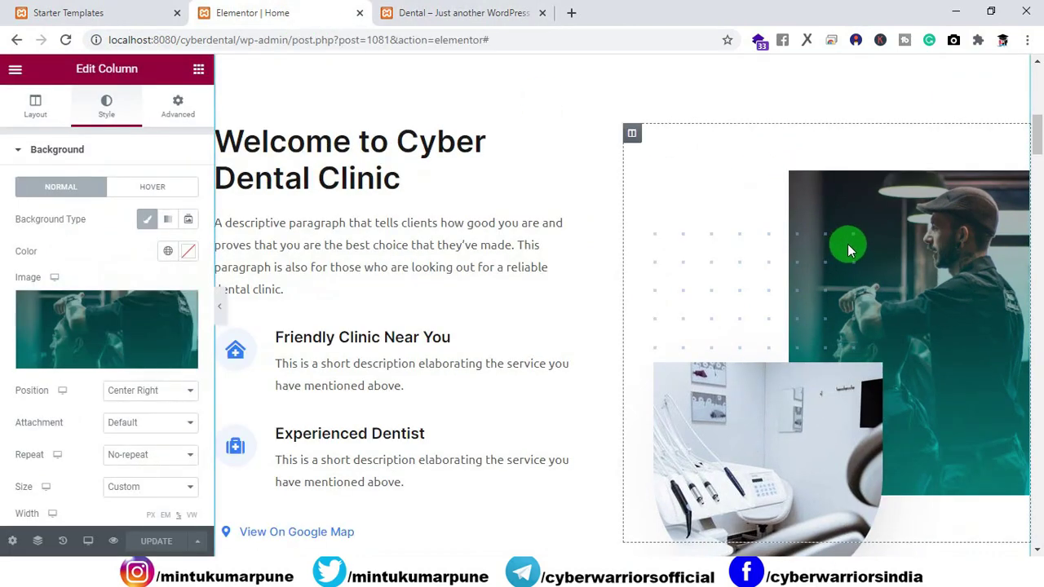
Set the column background back to about-section-1 and update the page.
click(105, 356)
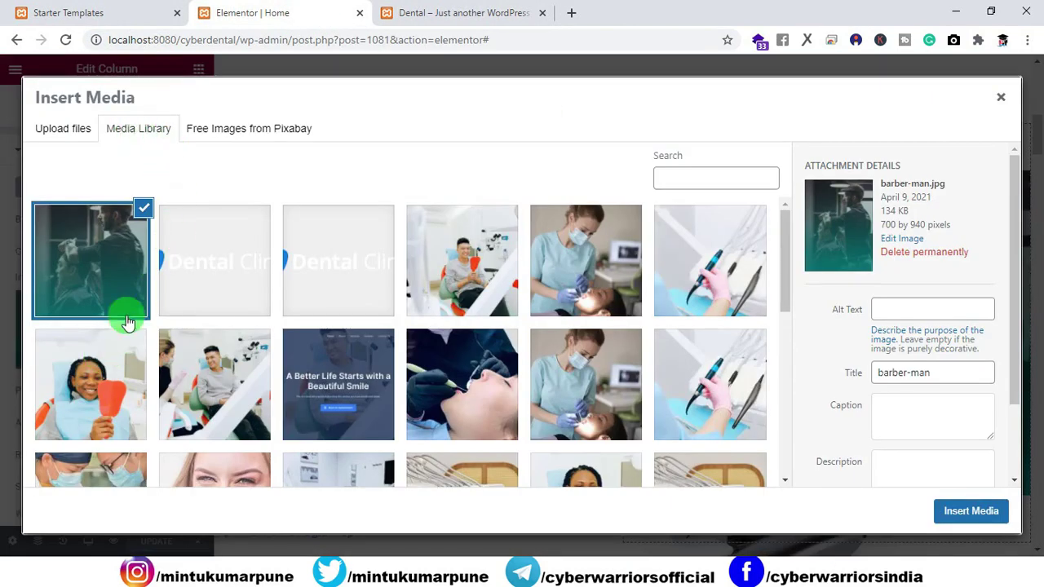
click(82, 373)
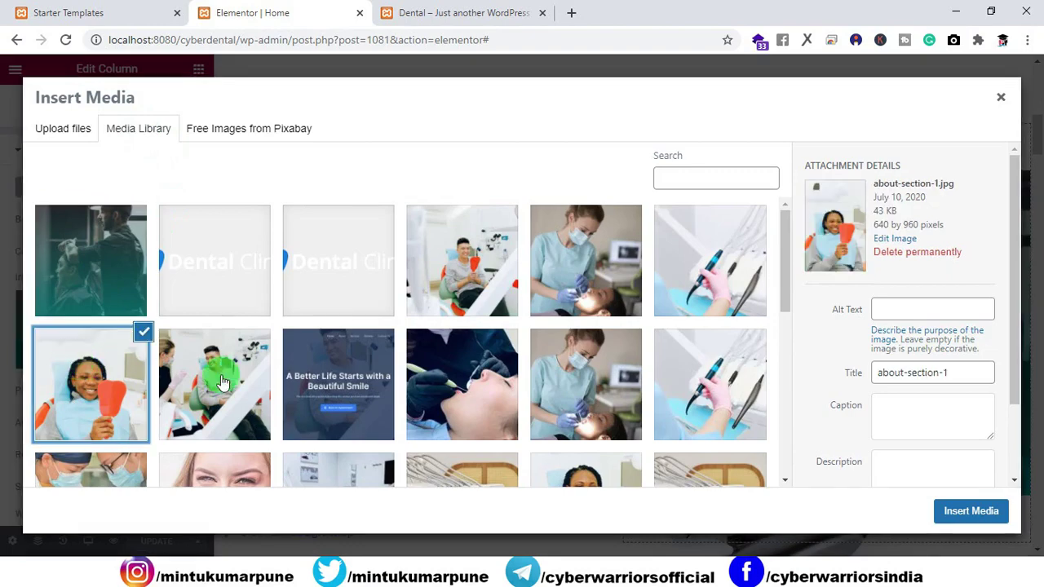
click(977, 511)
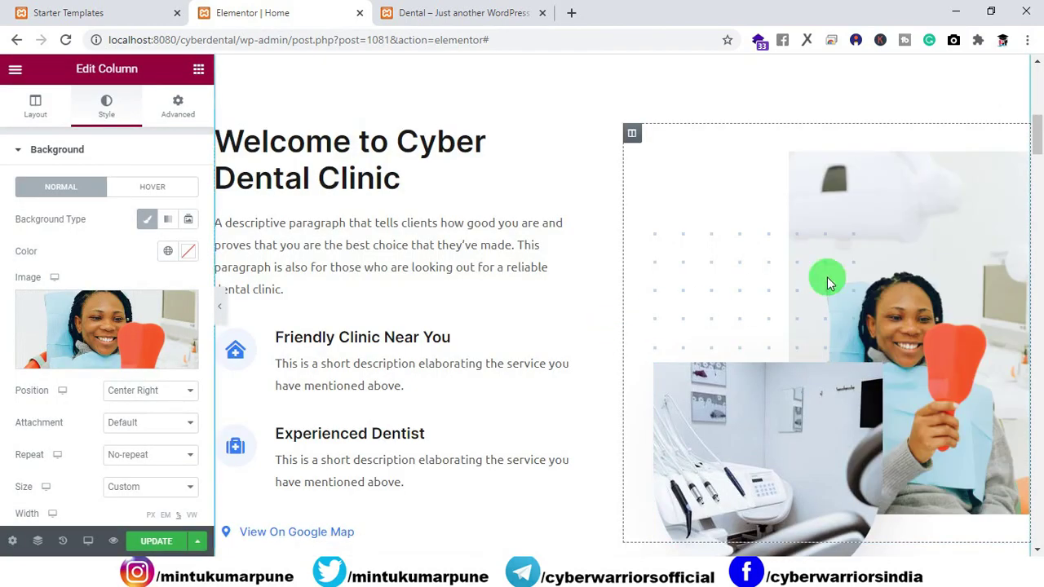
click(153, 541)
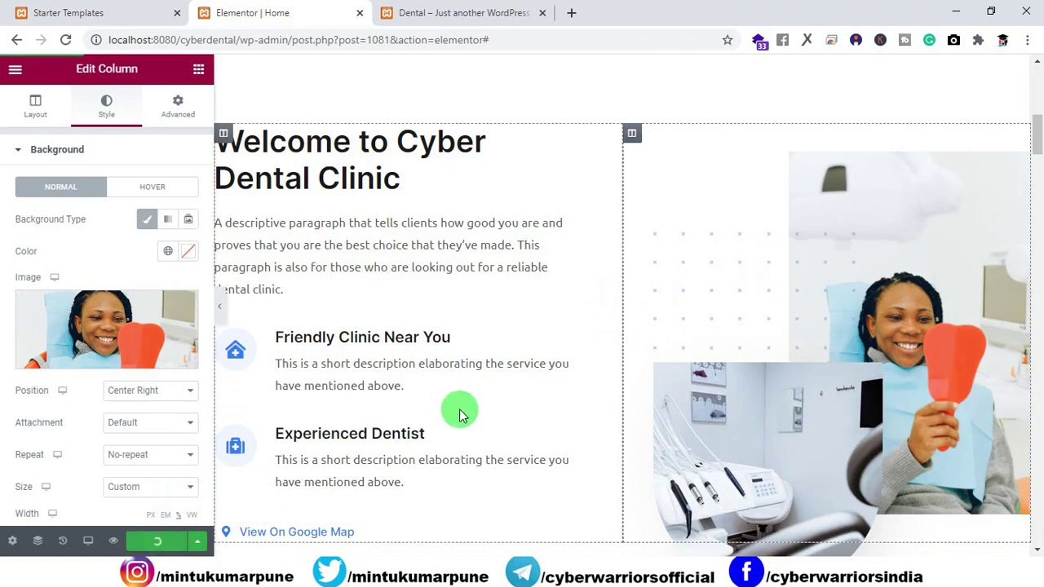
Select the Friendly Clinic Near You icon box for editing.
click(399, 190)
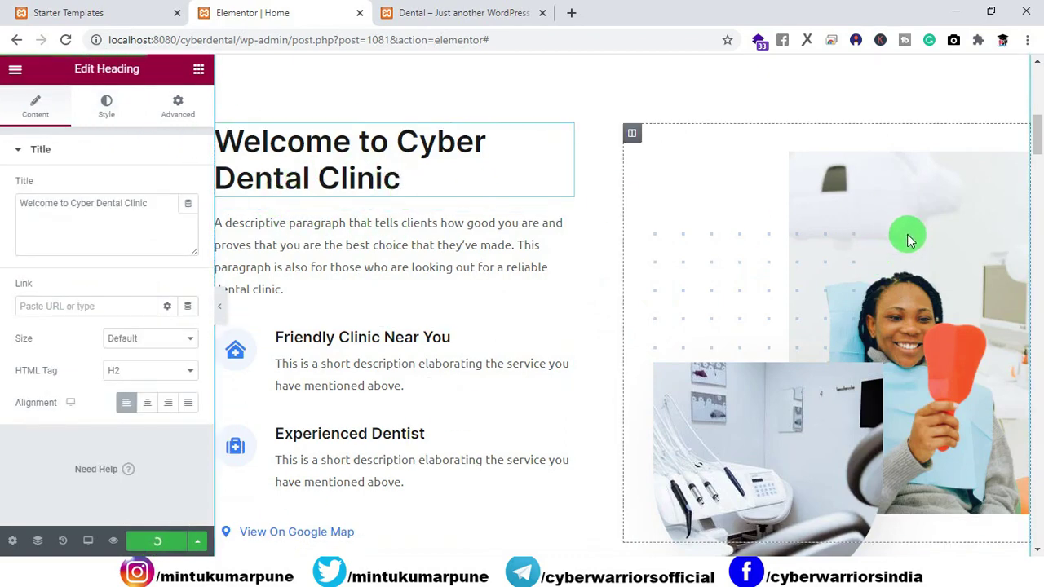
click(237, 367)
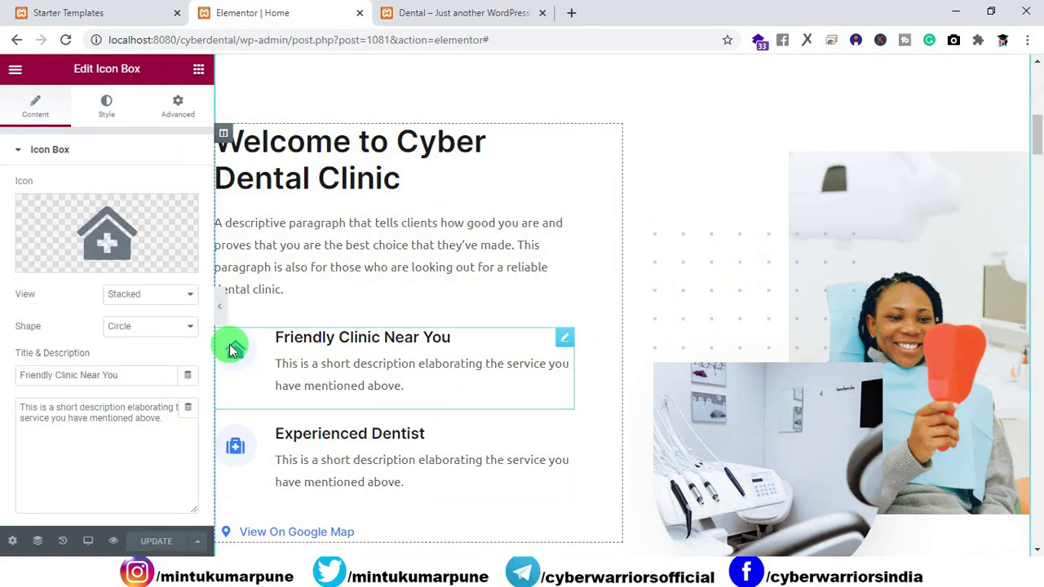
mouse_move(97, 244)
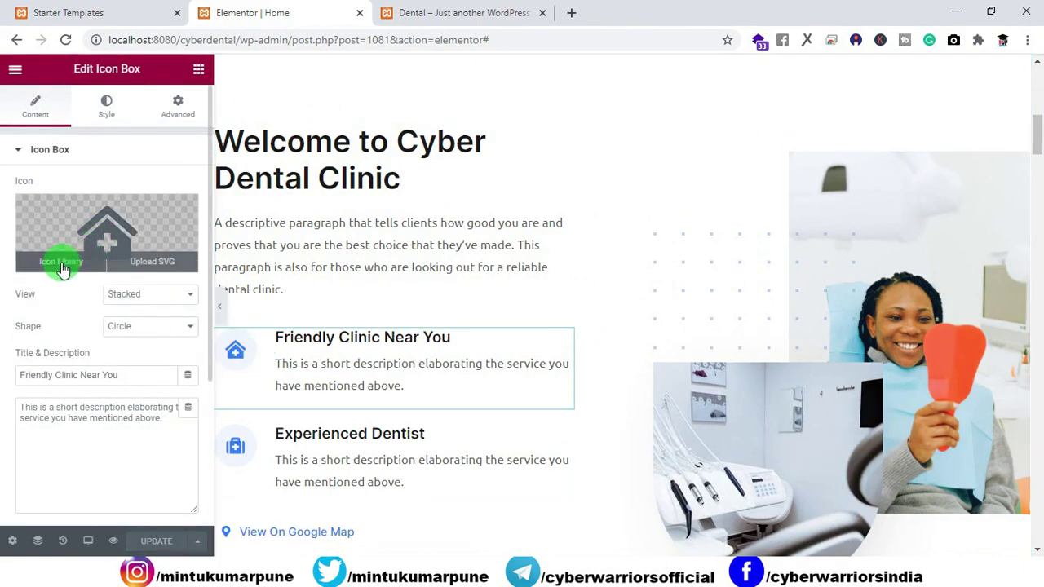
Replace the Friendly Clinic Near You icon with the cloud icon from the Icon Library.
click(61, 263)
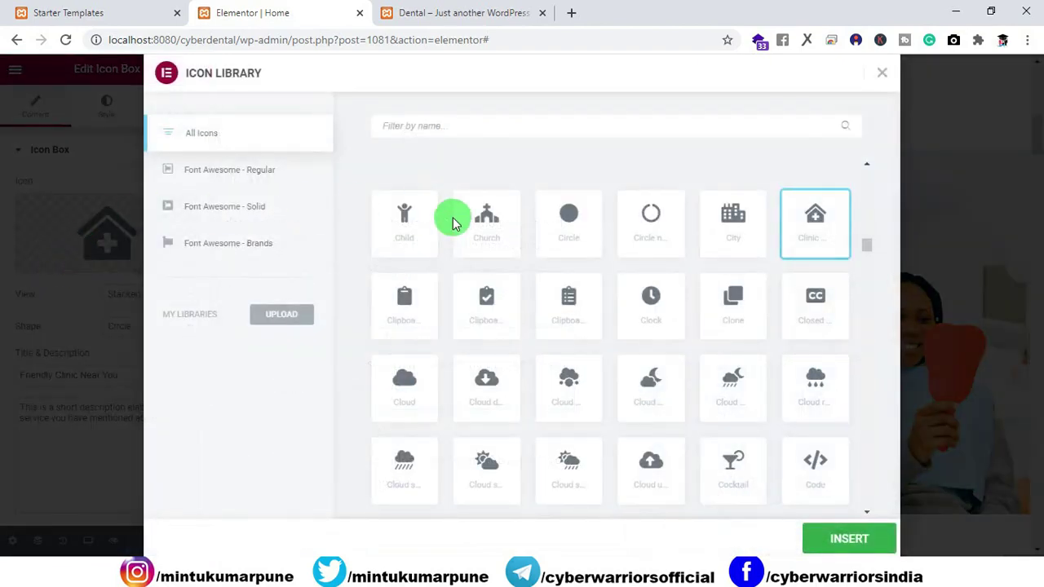
click(571, 375)
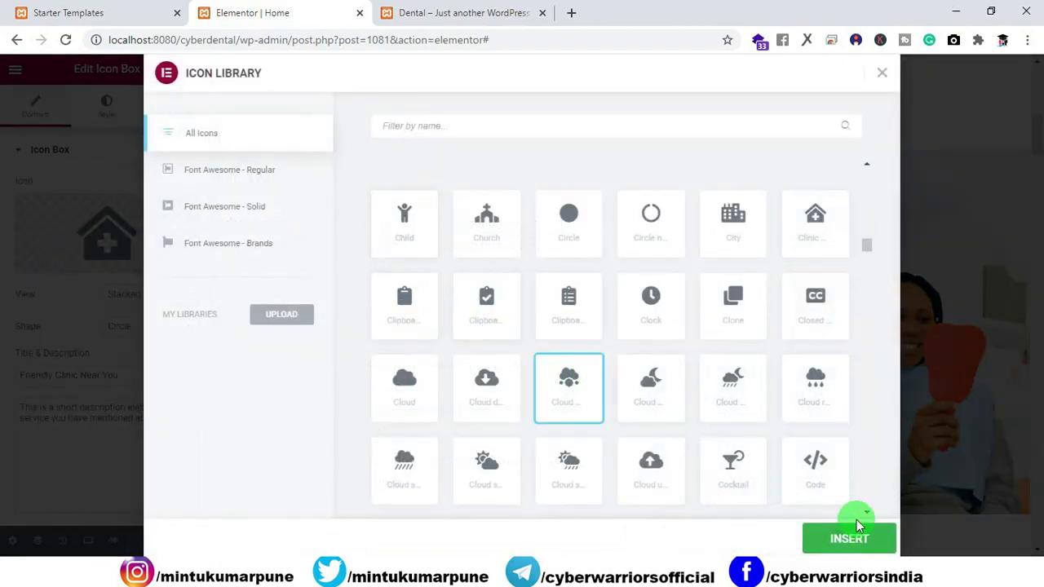
click(855, 545)
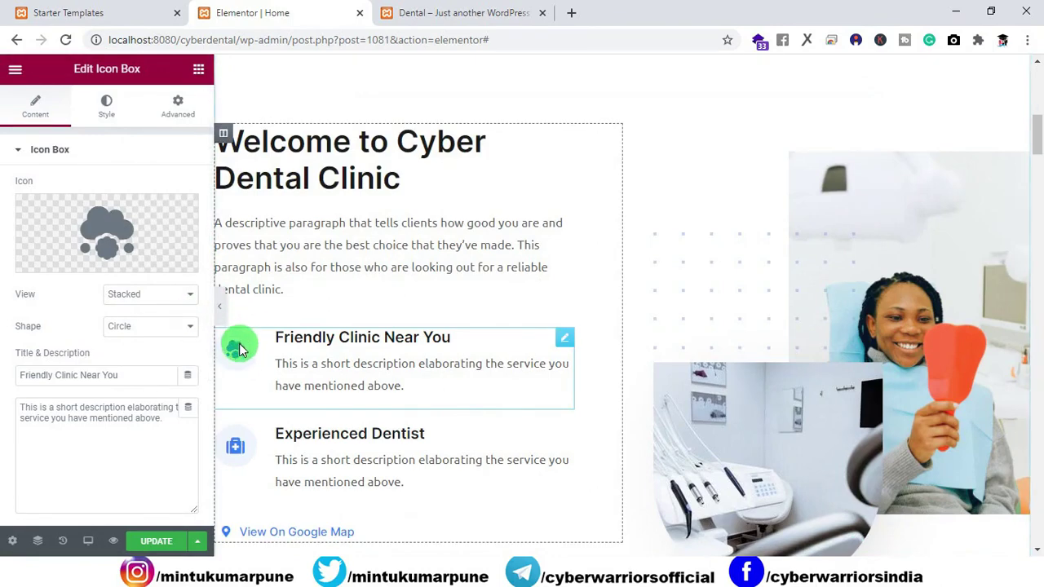
mouse_move(143, 238)
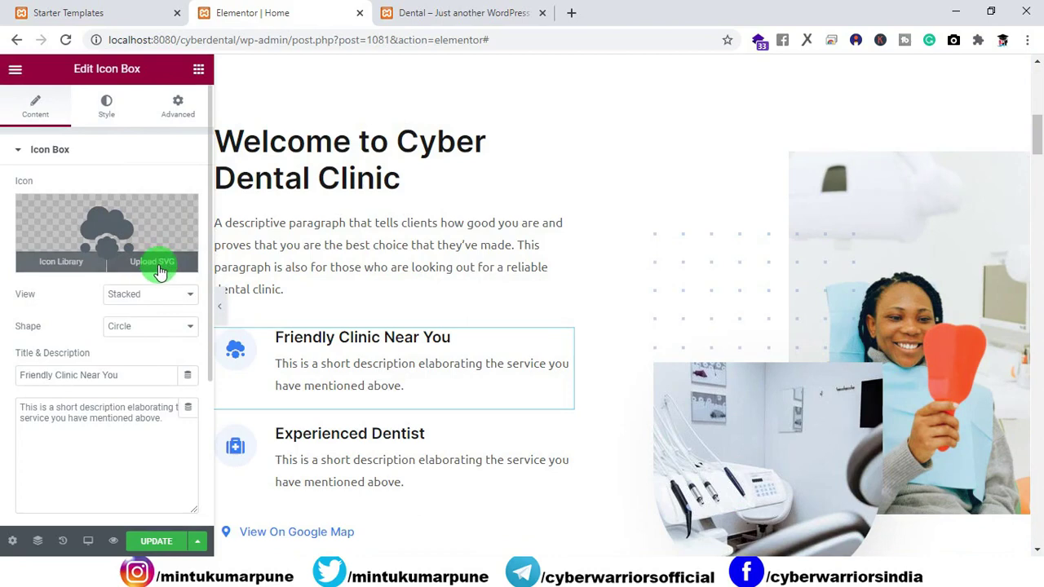
click(103, 109)
Try out magenta and black for the cloud icon's secondary colour.
click(188, 252)
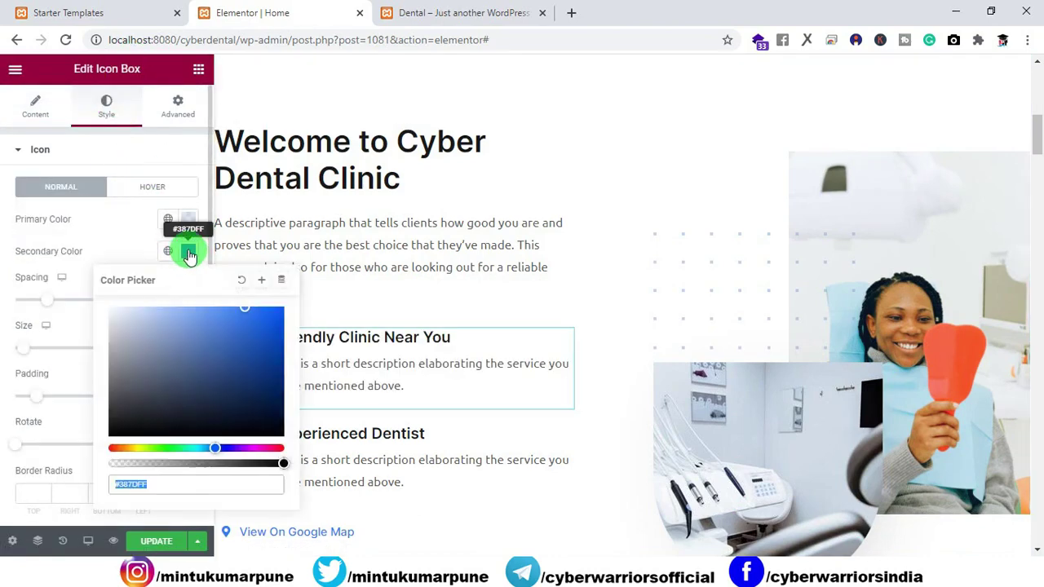
click(252, 447)
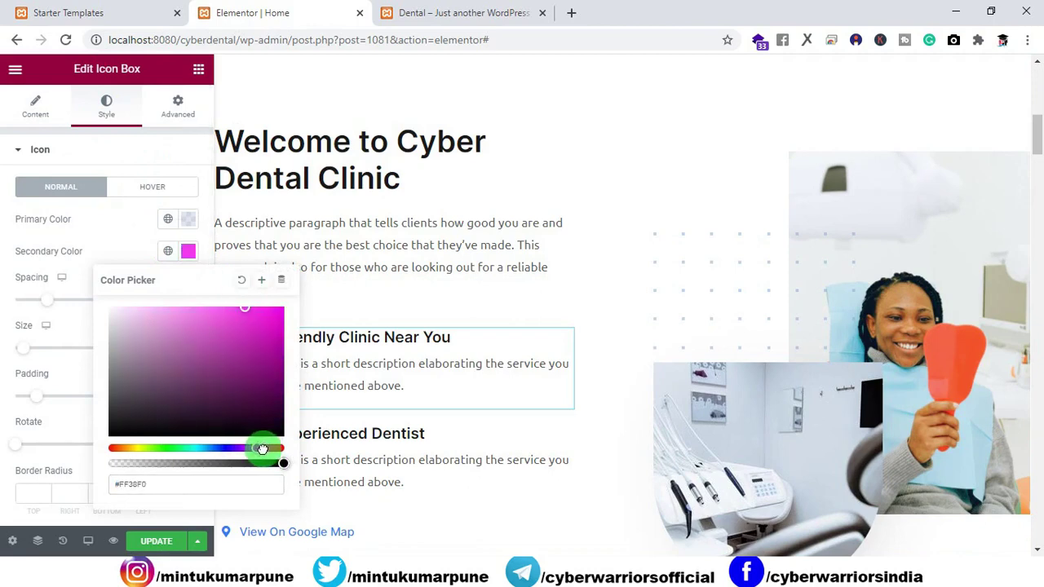
drag(261, 449, 306, 301)
drag(261, 367, 122, 155)
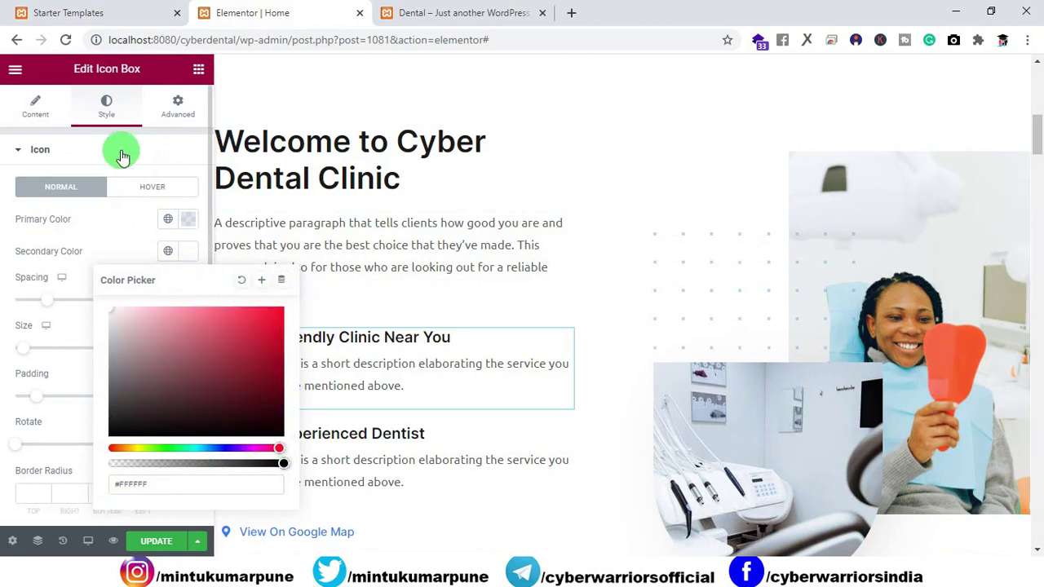
click(123, 153)
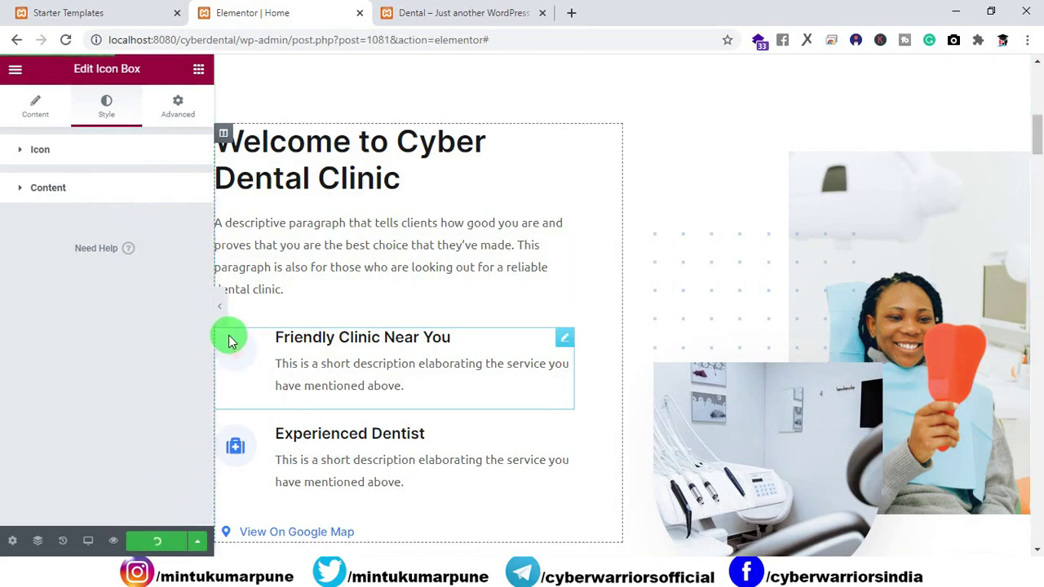
click(58, 149)
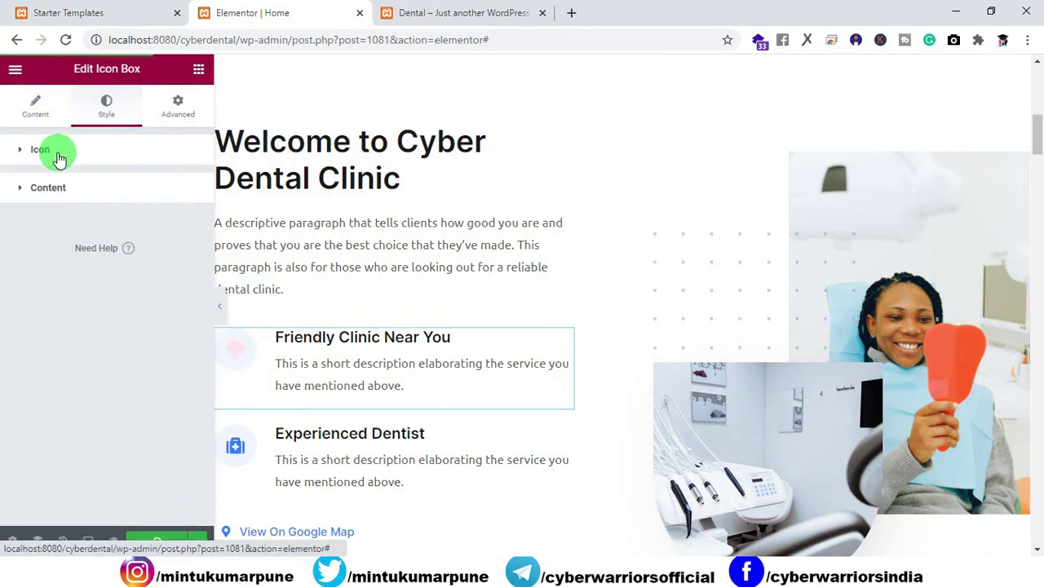
click(188, 251)
drag(280, 298, 155, 541)
click(208, 523)
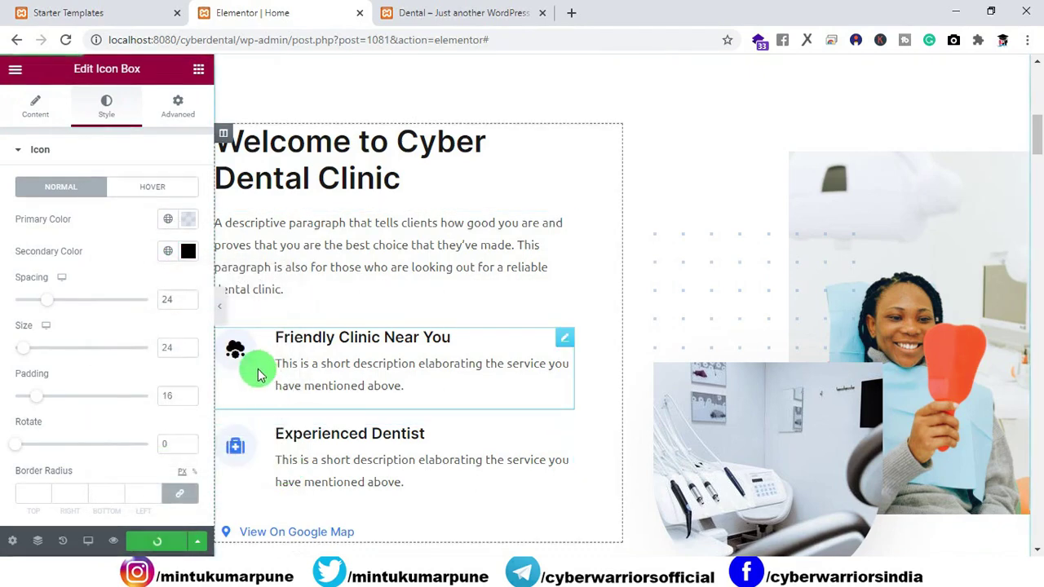
Set the cloud icon's secondary colour to red #FD002C and update the page.
click(188, 251)
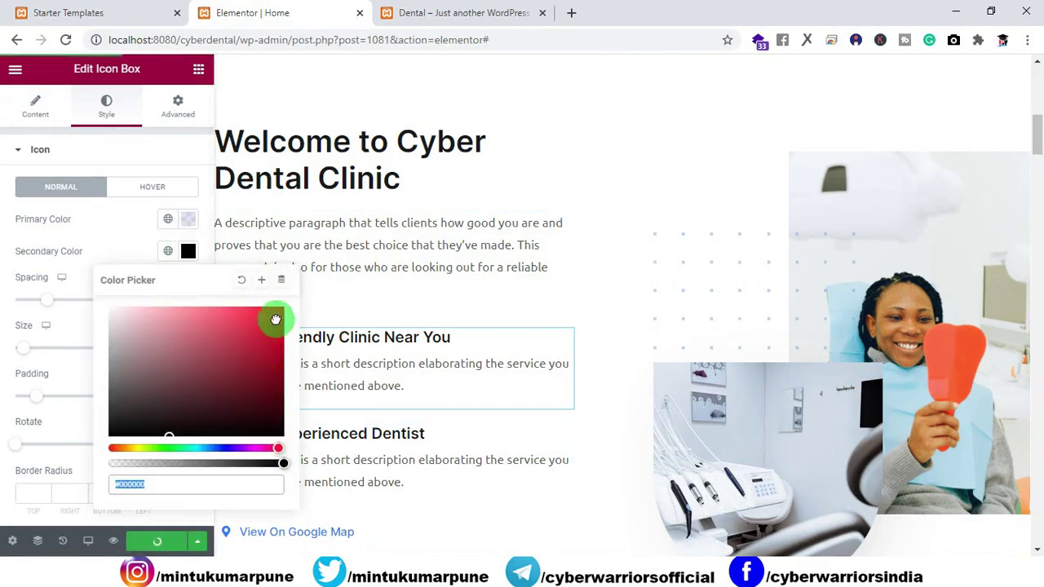
click(139, 506)
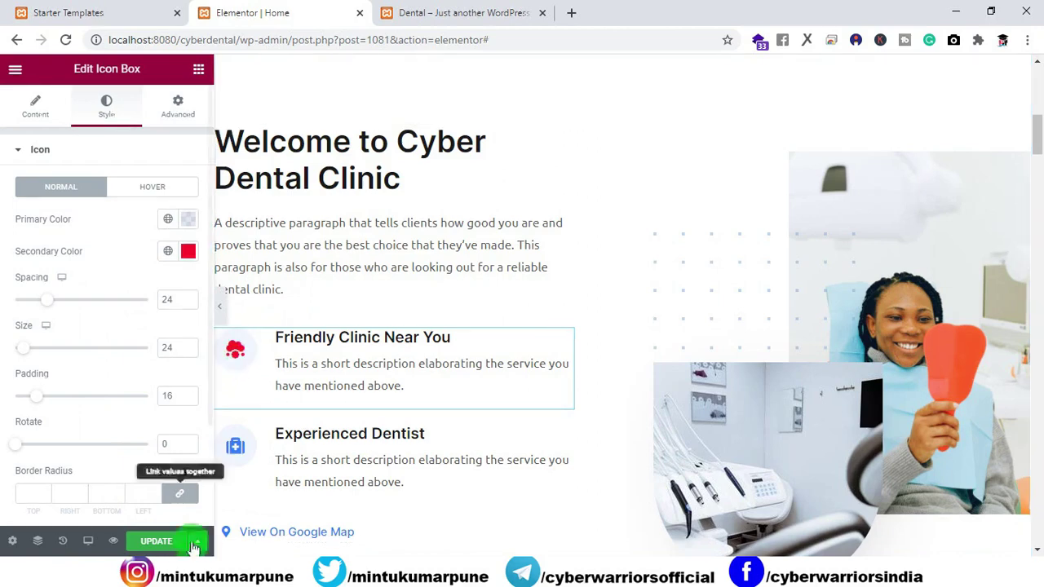
click(156, 545)
click(235, 358)
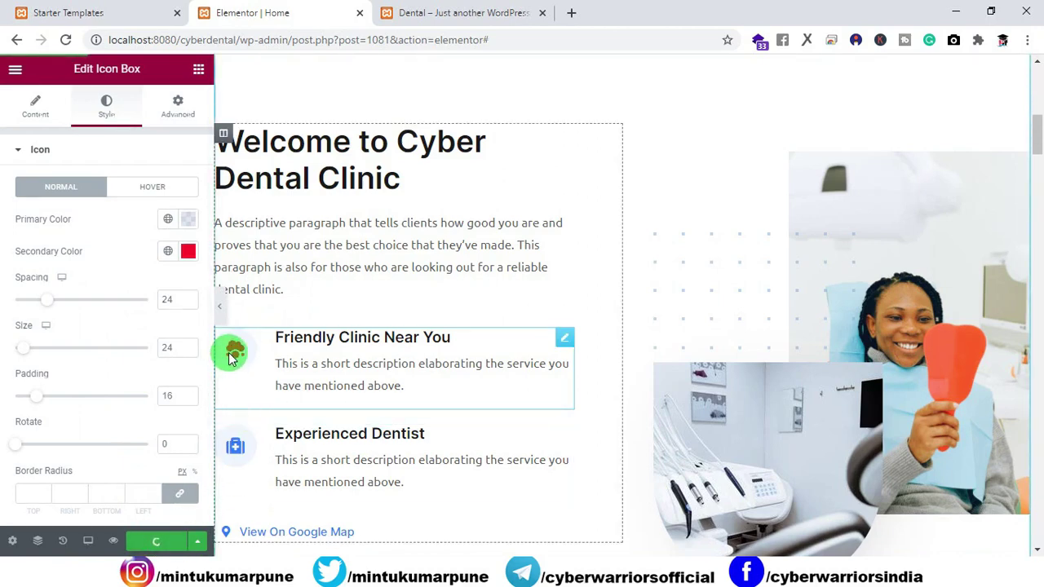
click(426, 15)
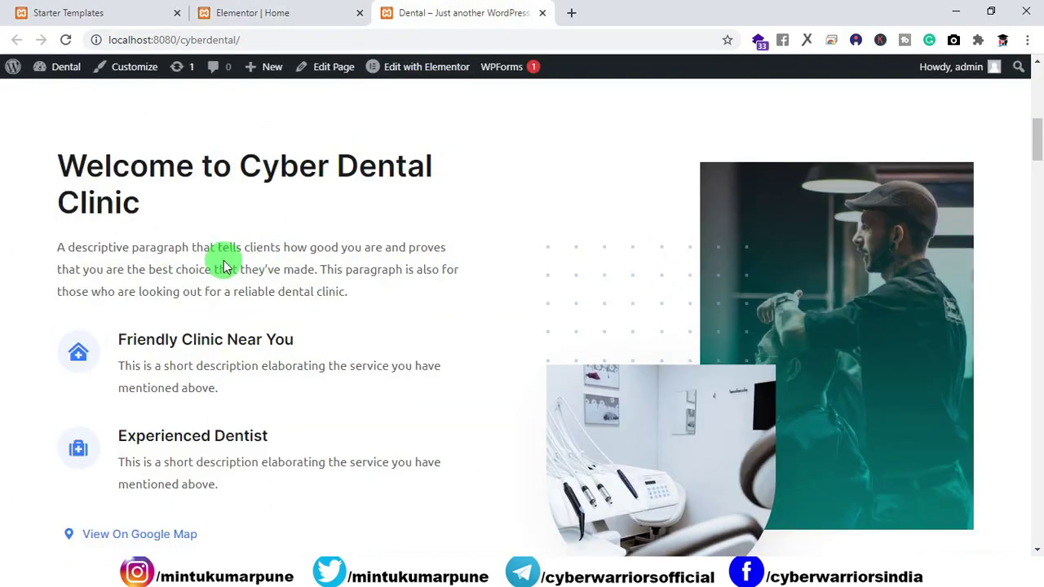
click(65, 40)
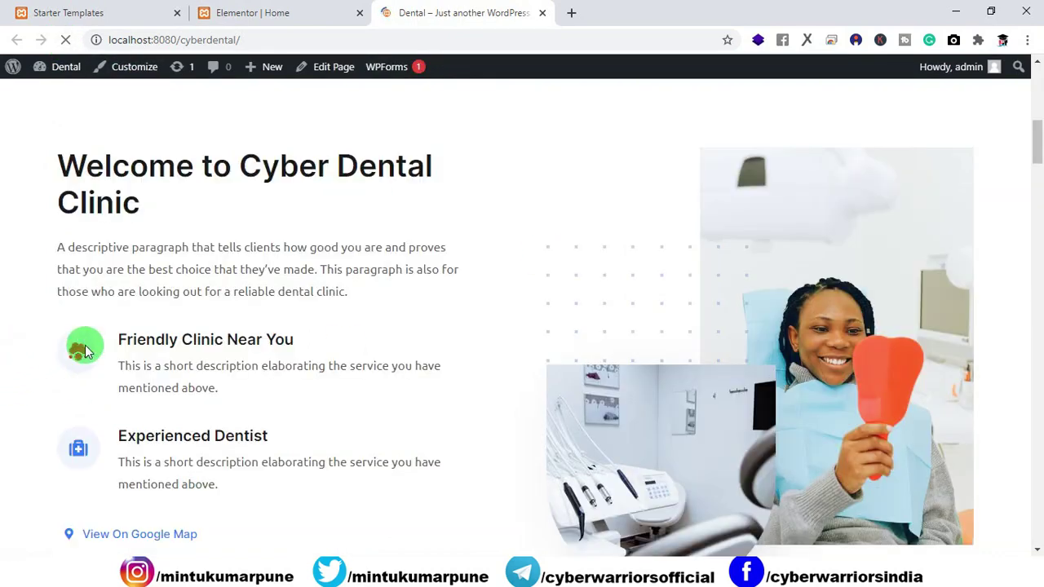
click(304, 17)
scroll(633, 279, down, 8)
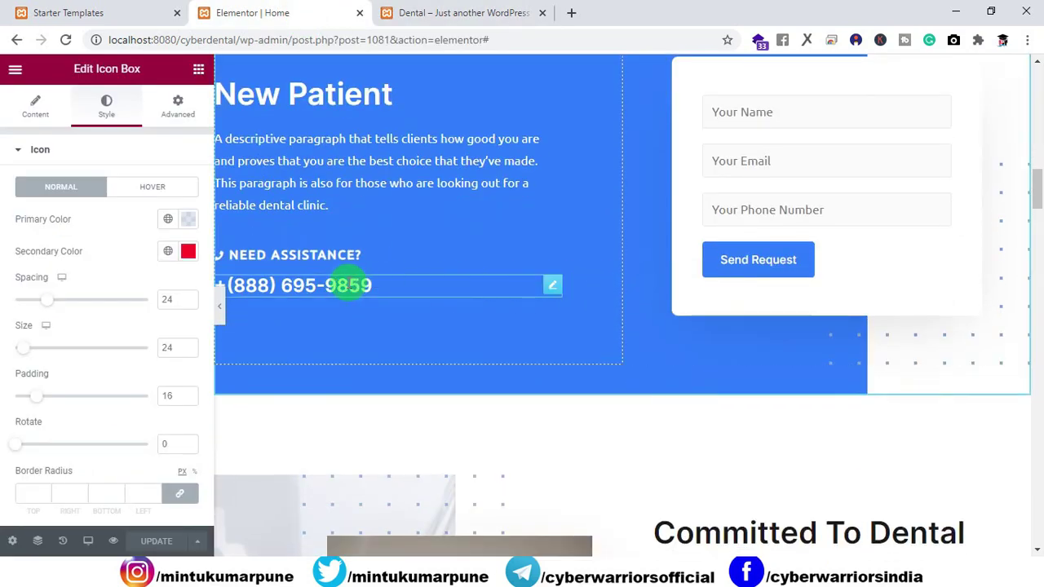
click(377, 285)
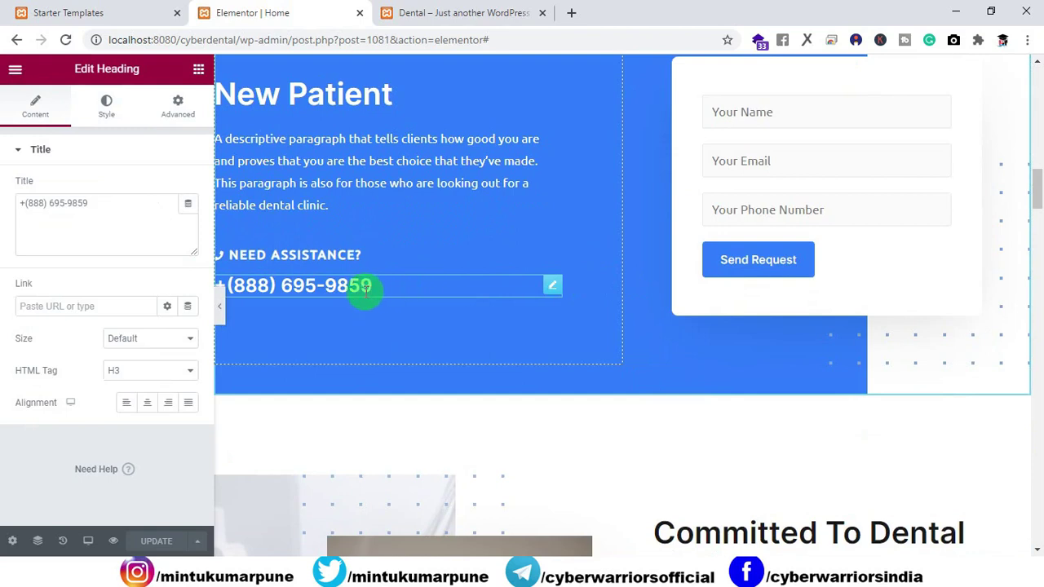
click(288, 285)
key(shift+End)
text(1)
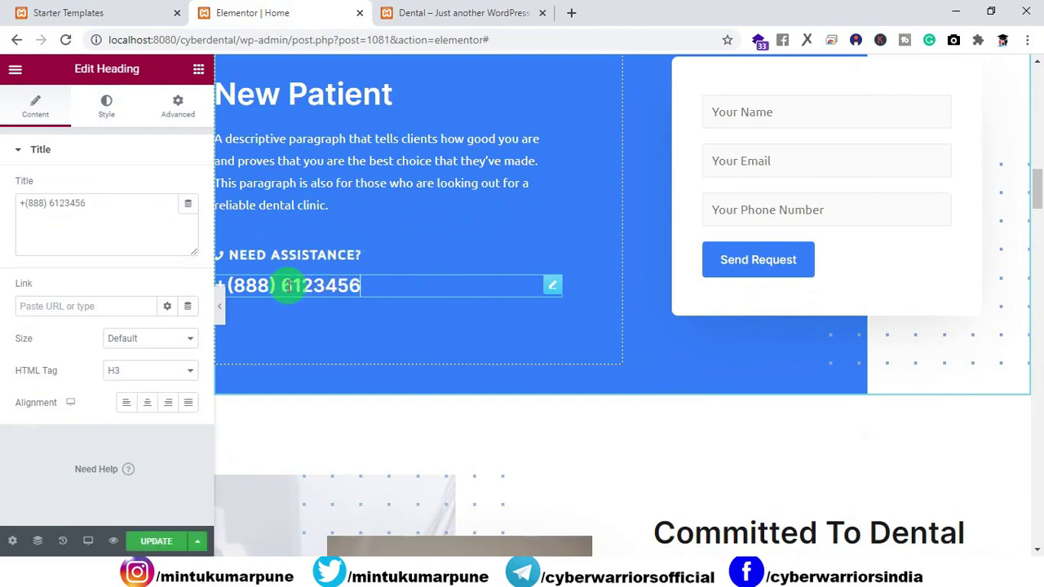
scroll(432, 400, down, 10)
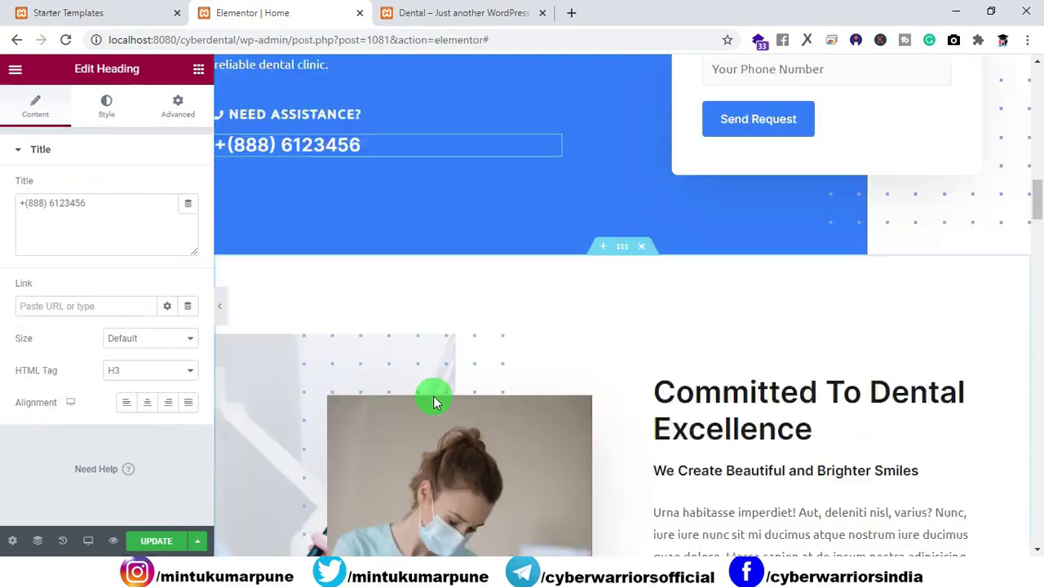
scroll(463, 377, down, 12)
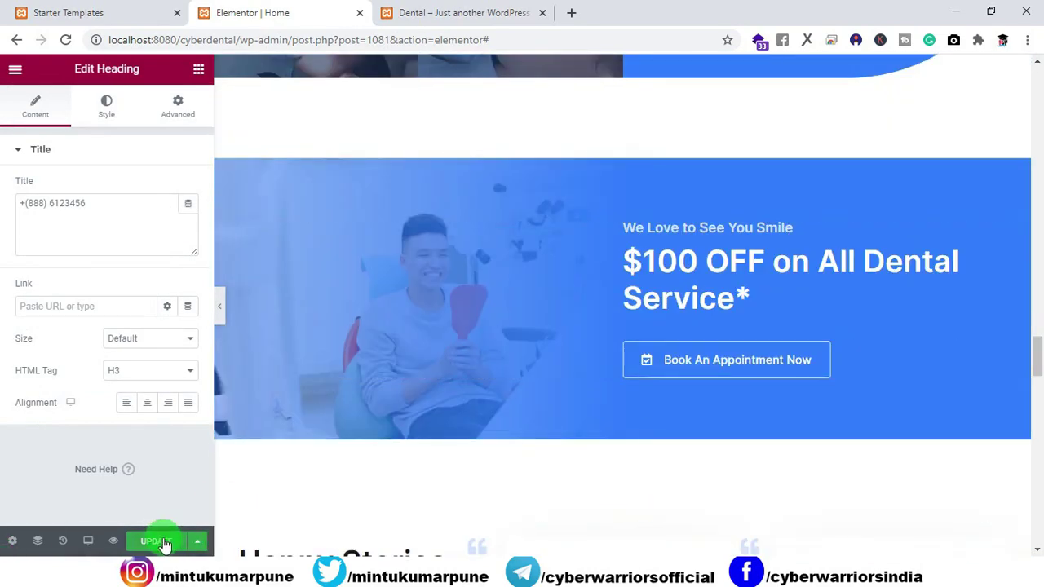
click(155, 541)
scroll(556, 368, down, 6)
scroll(563, 356, down, 15)
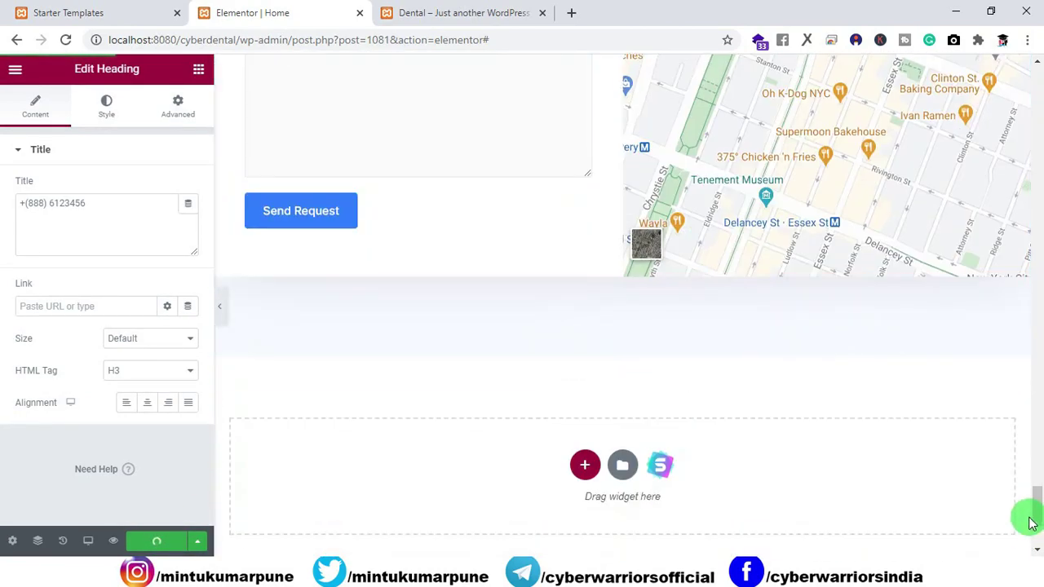
drag(1033, 497, 1018, 81)
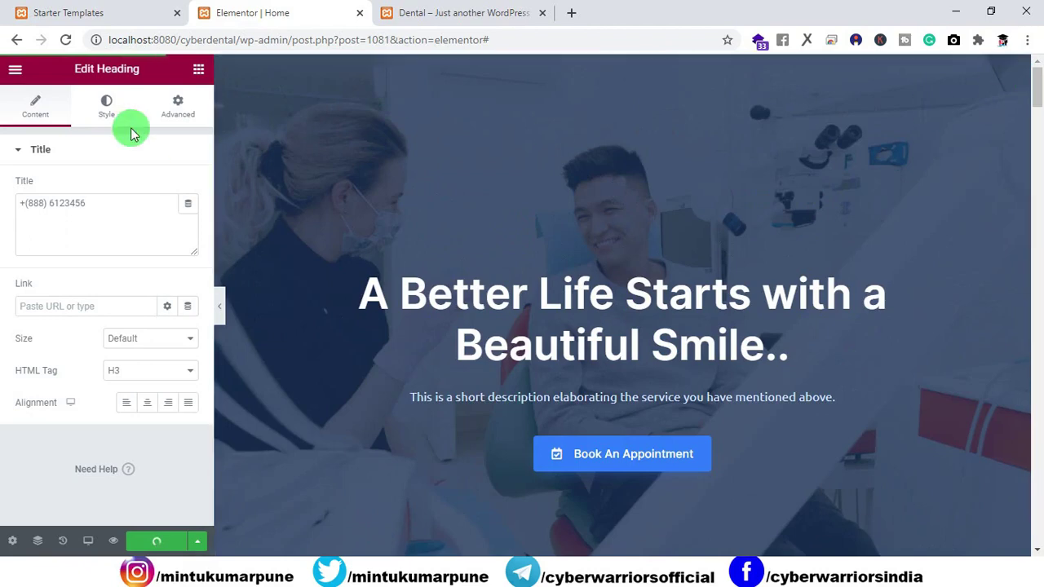
Compare the live site page with the page editor by switching between their tabs.
click(408, 14)
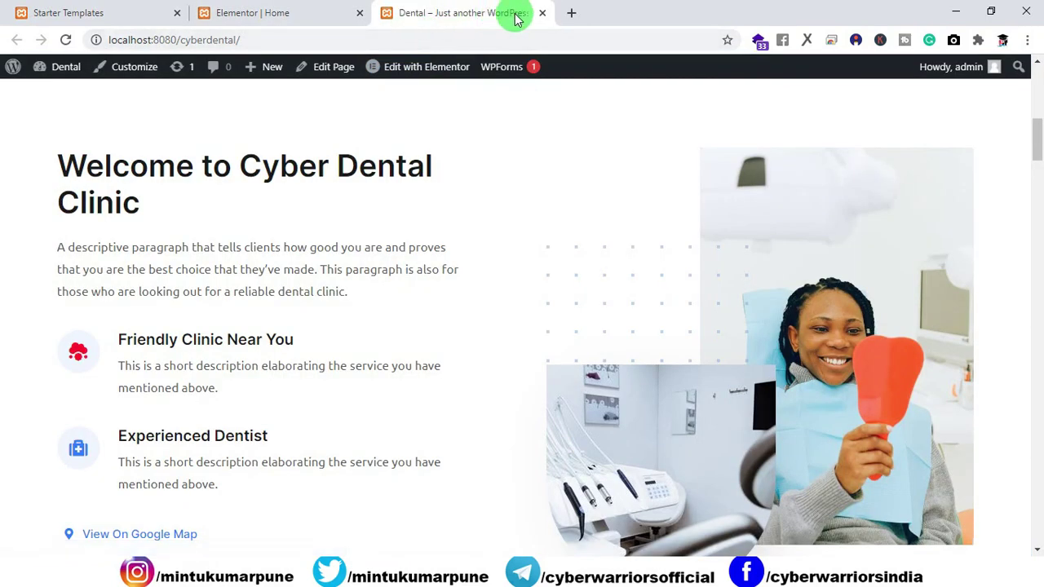
click(280, 14)
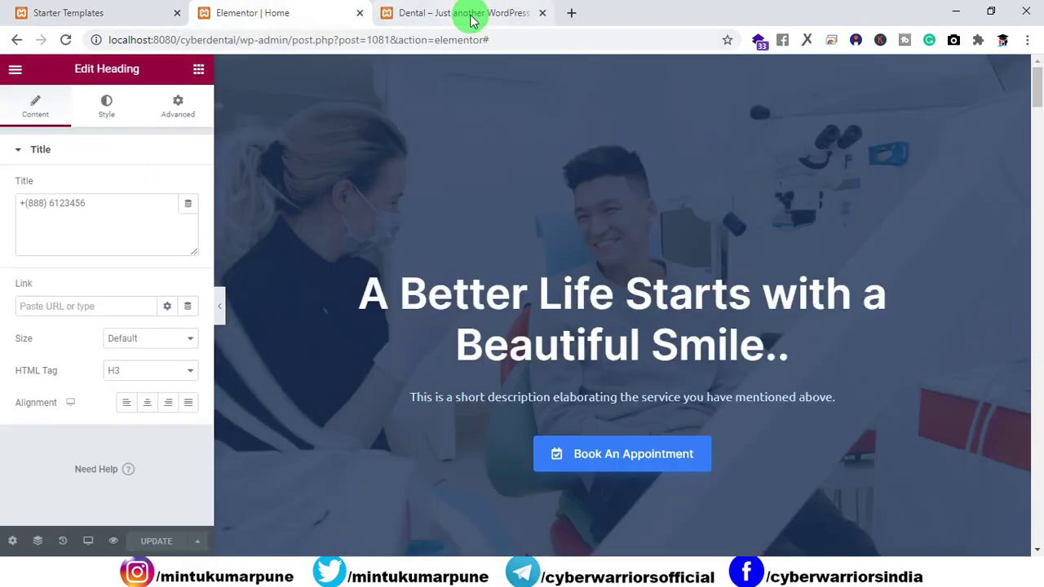
click(469, 16)
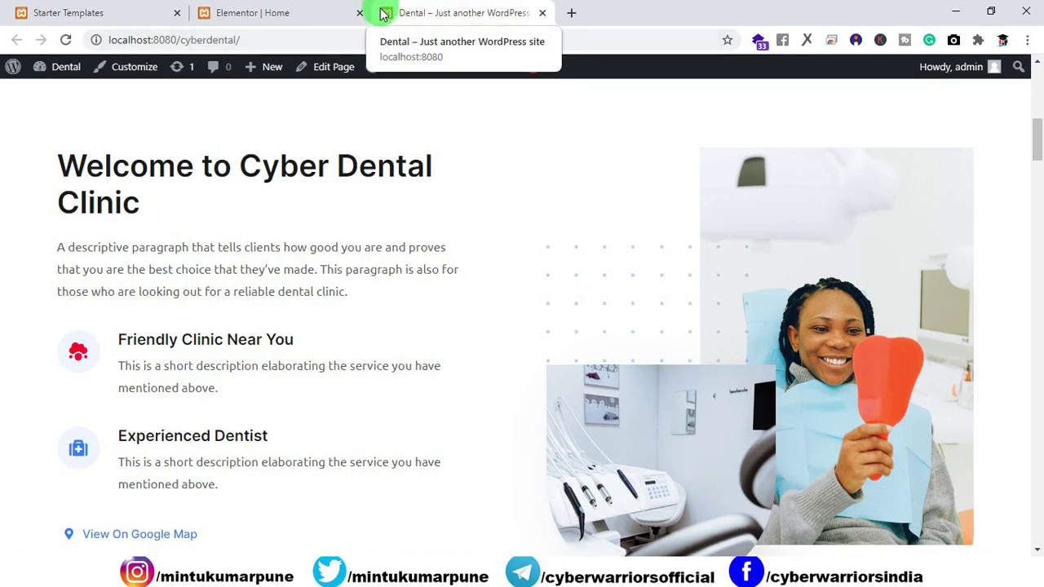
click(328, 14)
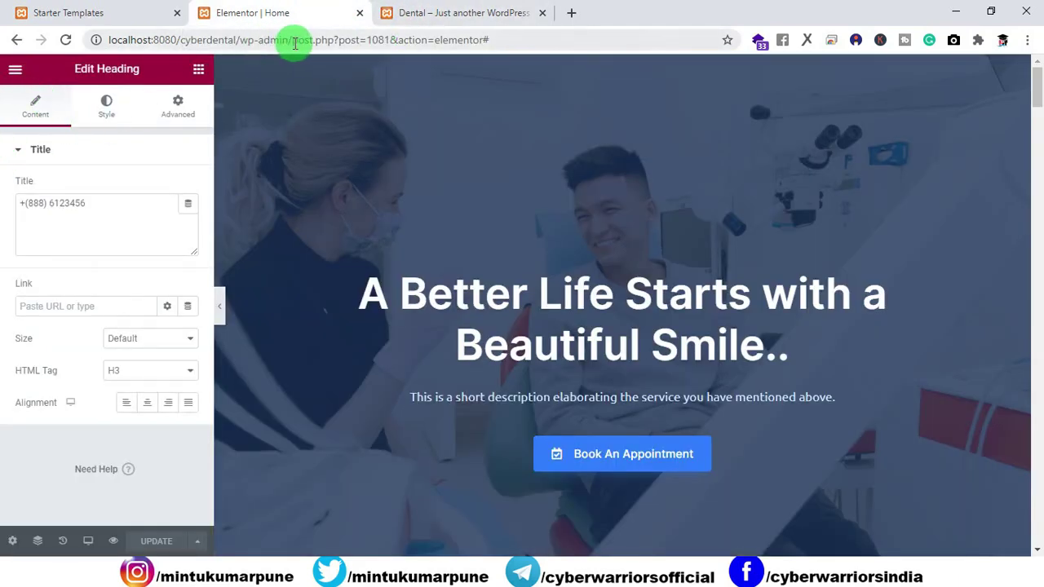
Trim the post.php part from the editor's address to load the wp-admin dashboard.
drag(295, 44, 564, 52)
key(BackSpace)
key(Return)
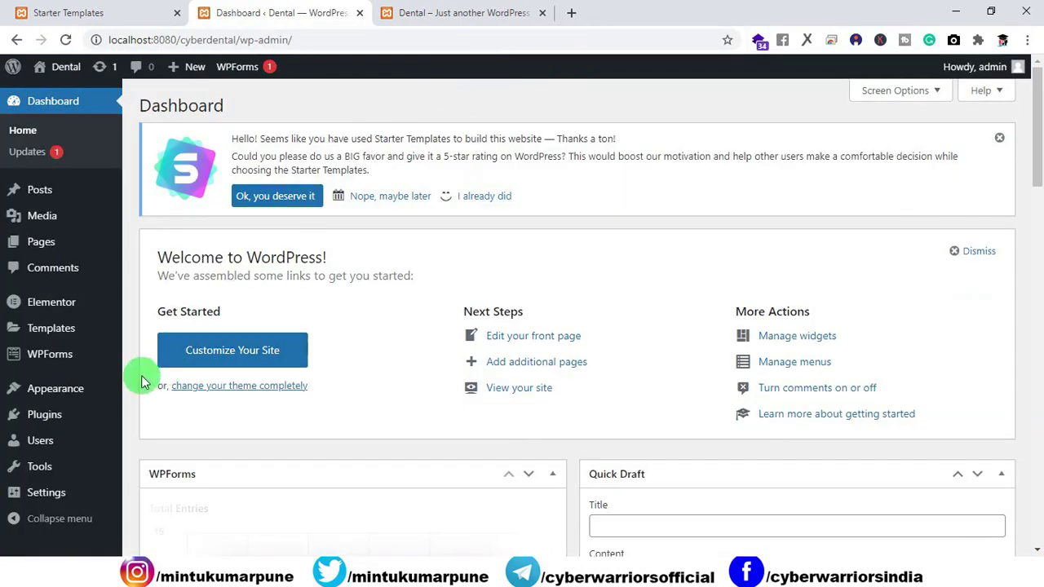
Open Appearance > Customize for the Dental site, checking the live site while it loads.
mouse_move(84, 390)
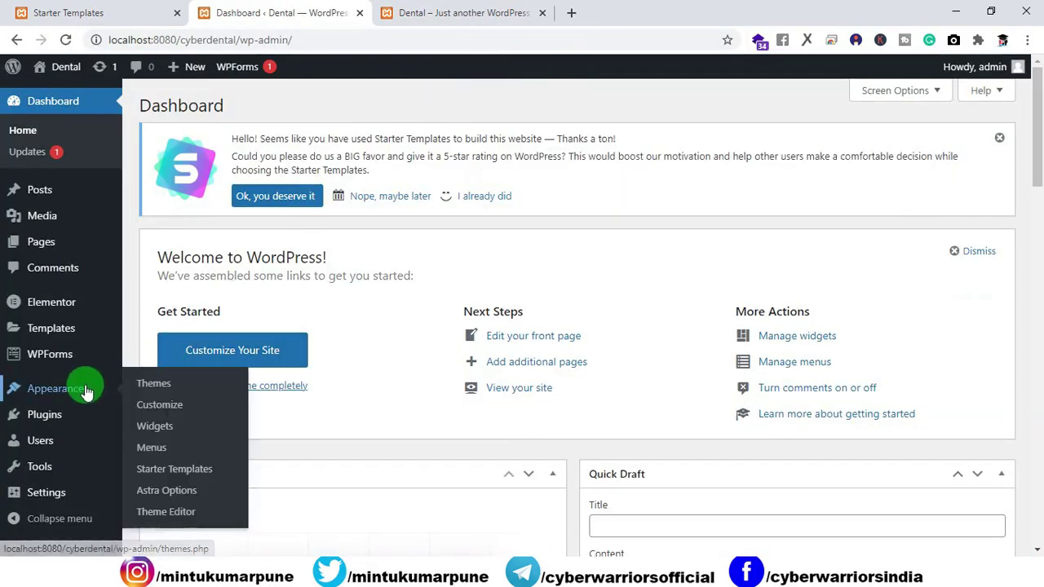
click(160, 408)
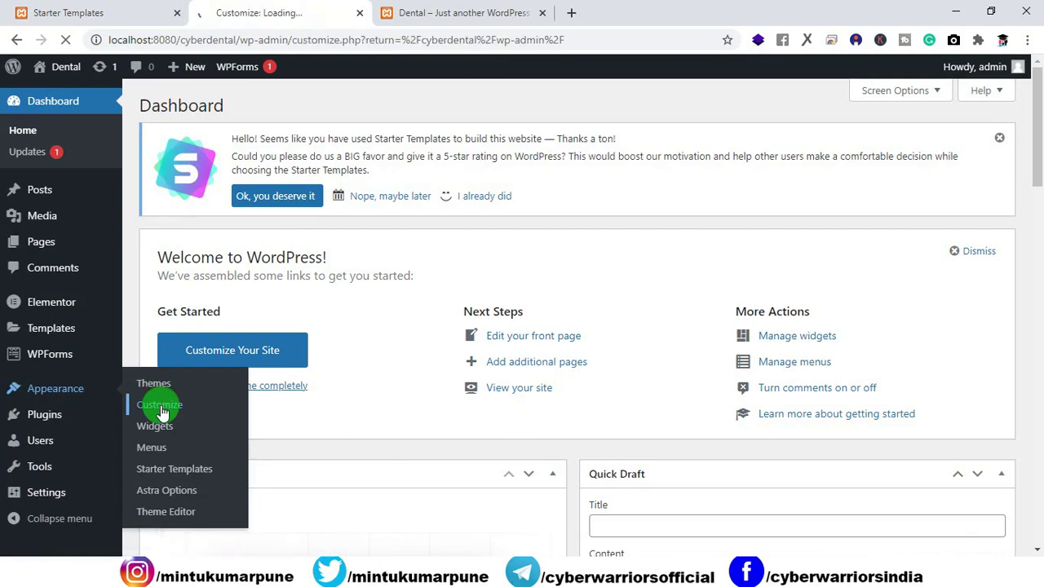
click(422, 18)
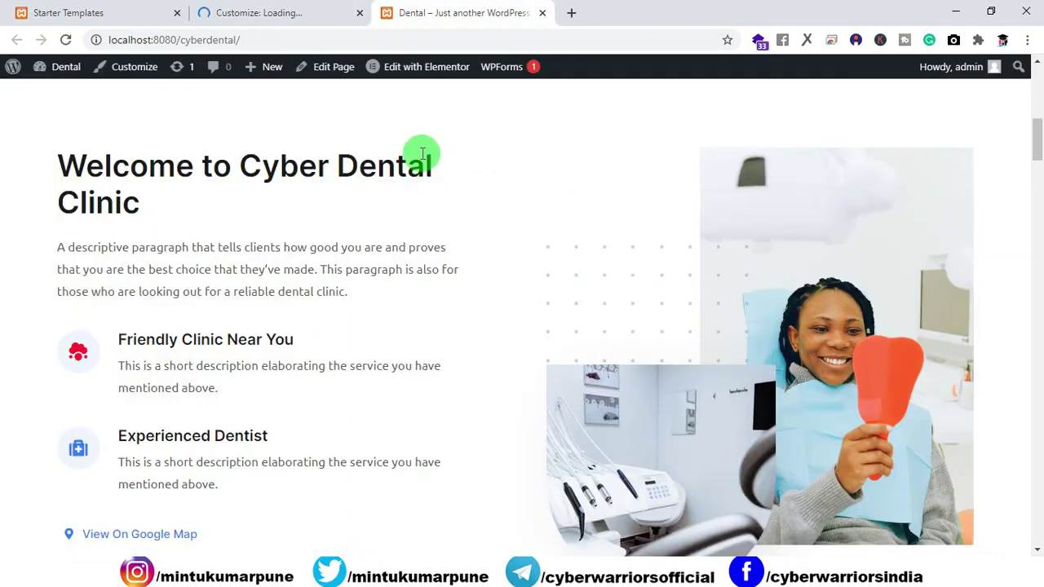
scroll(652, 171, up, 6)
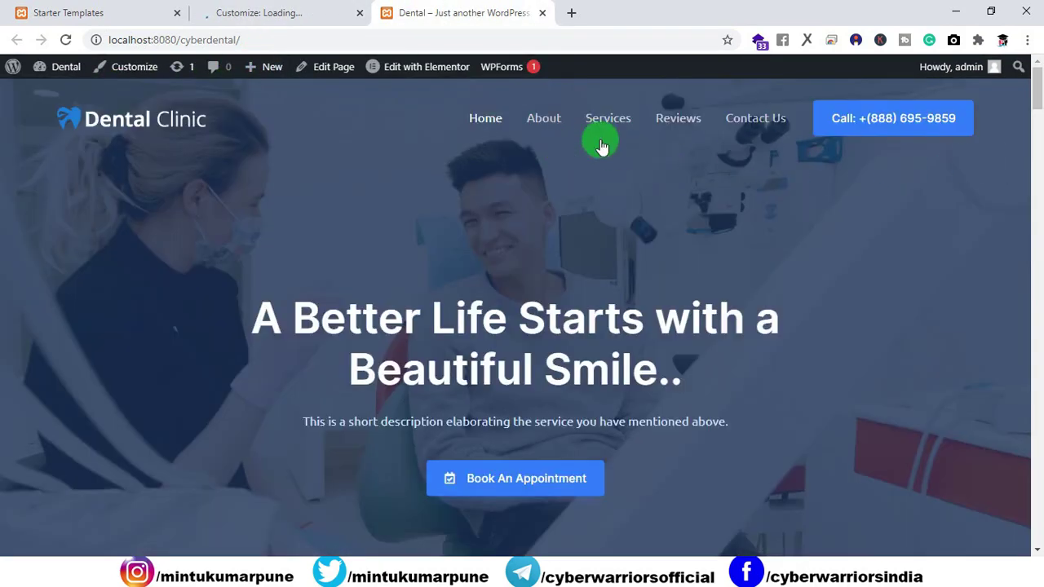
click(291, 16)
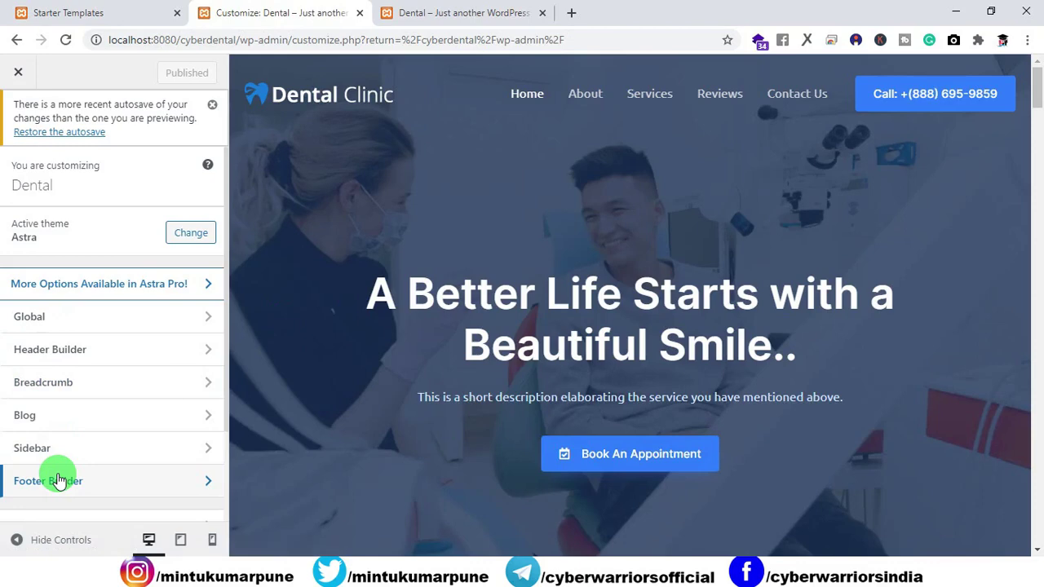
Go to Header Builder > Logo and start selecting a site icon image.
click(67, 357)
scroll(90, 371, down, 1)
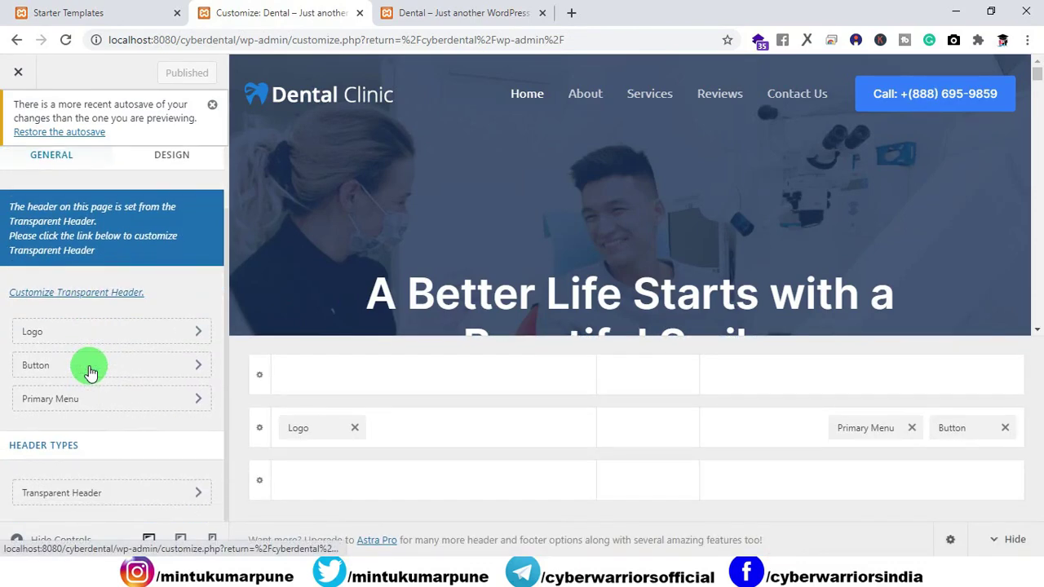
click(71, 332)
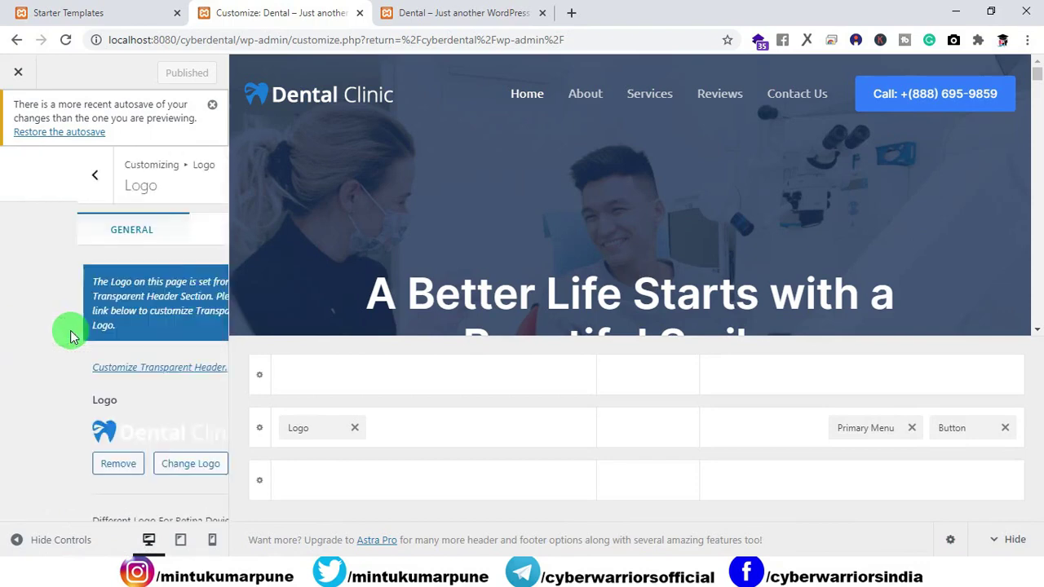
scroll(70, 330, down, 5)
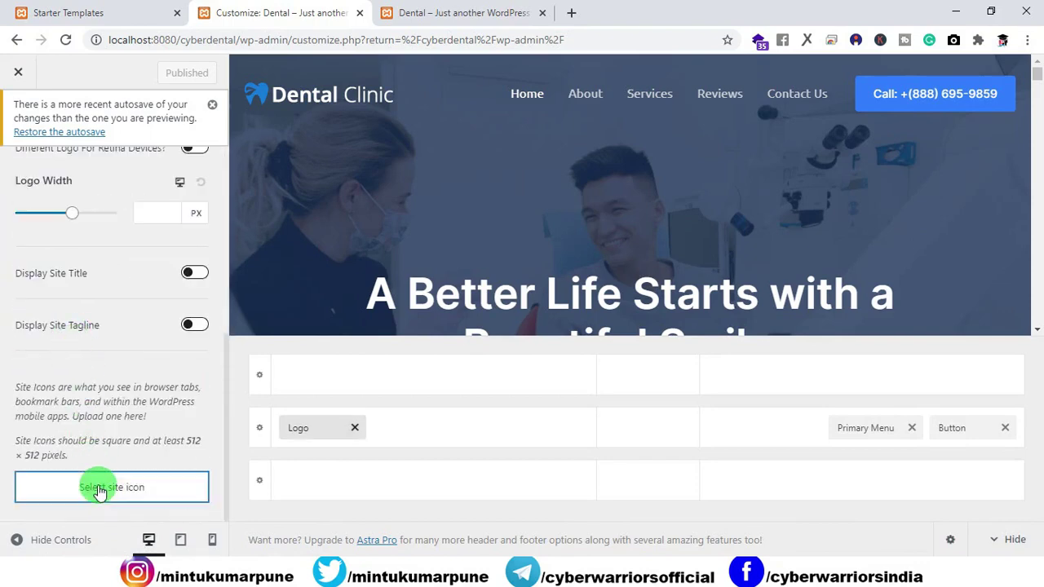
click(98, 490)
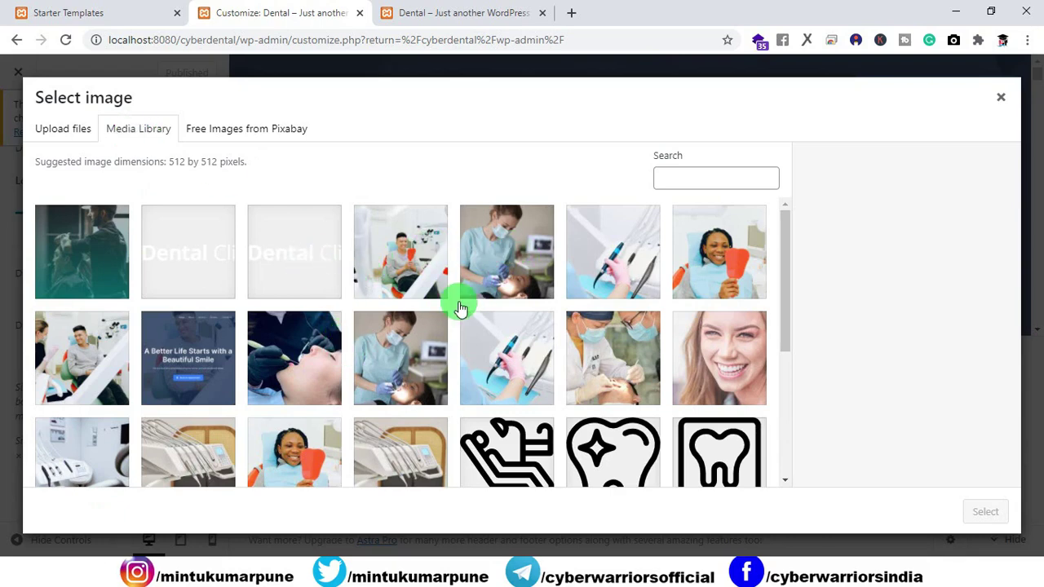
Set dental-favicon01-free-img.png as the cropped site icon, then reload the live site.
click(52, 132)
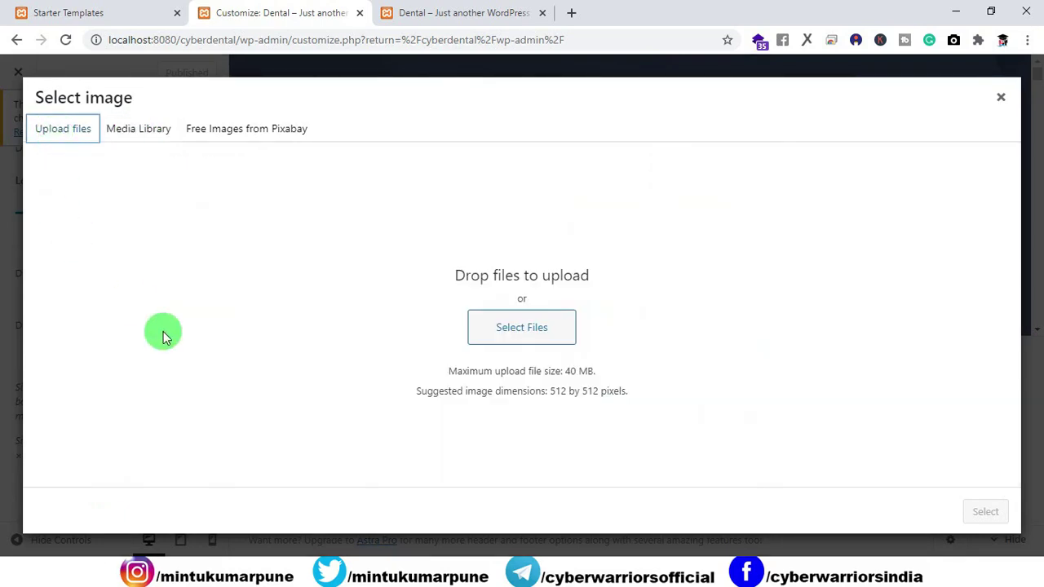
click(131, 129)
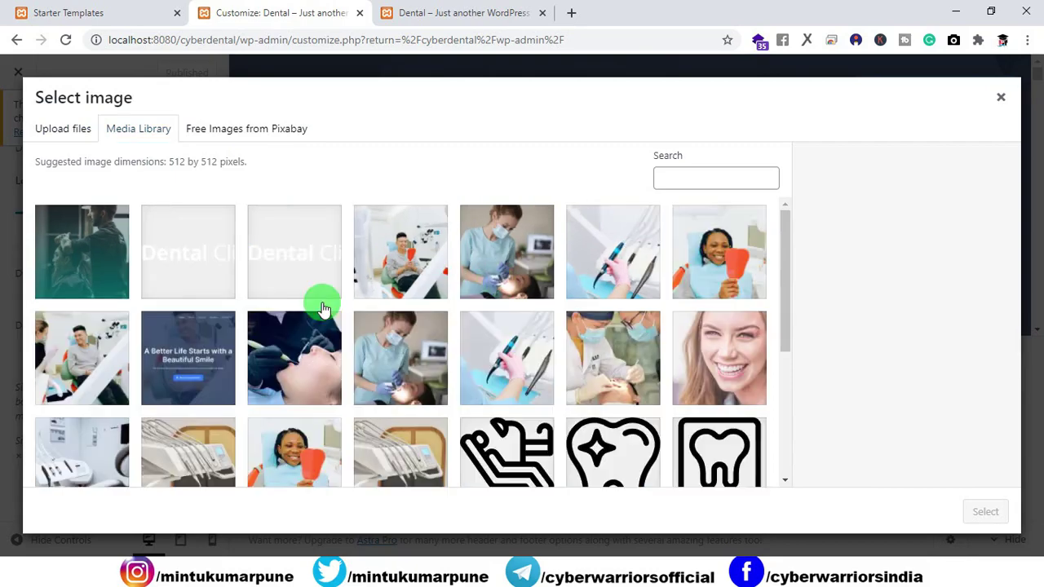
scroll(325, 318, down, 3)
click(299, 422)
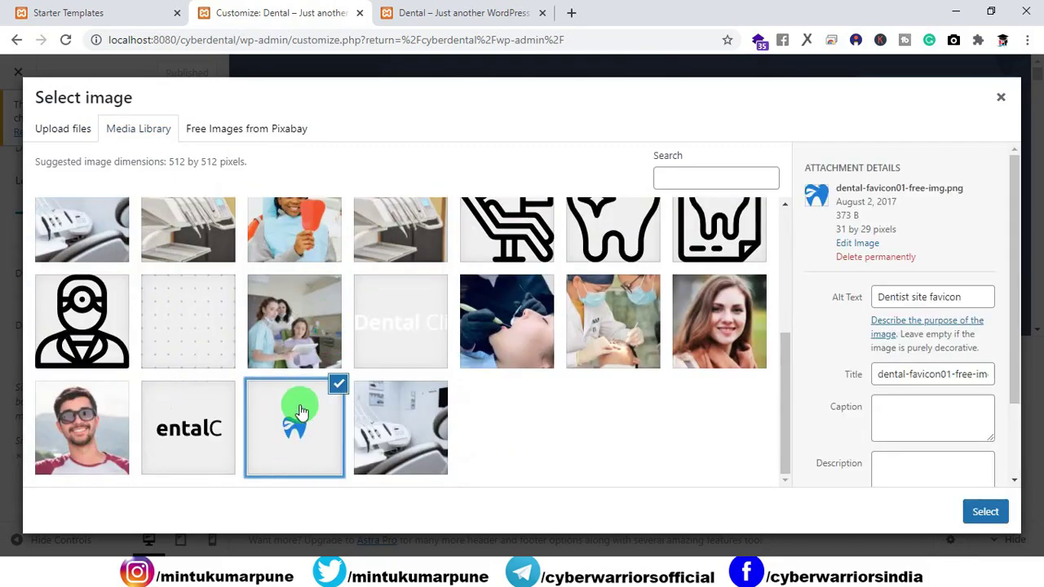
click(984, 511)
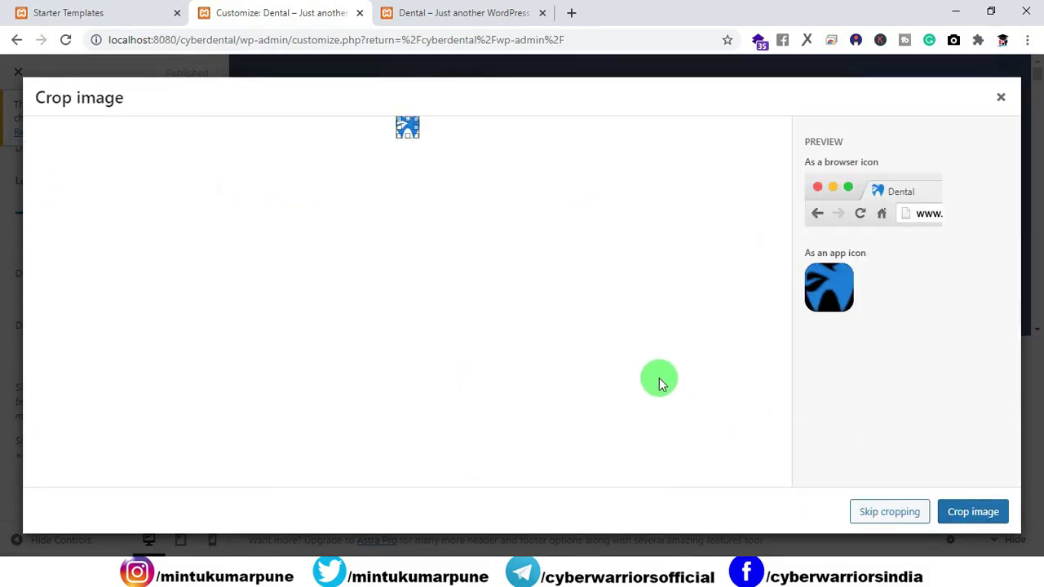
click(968, 512)
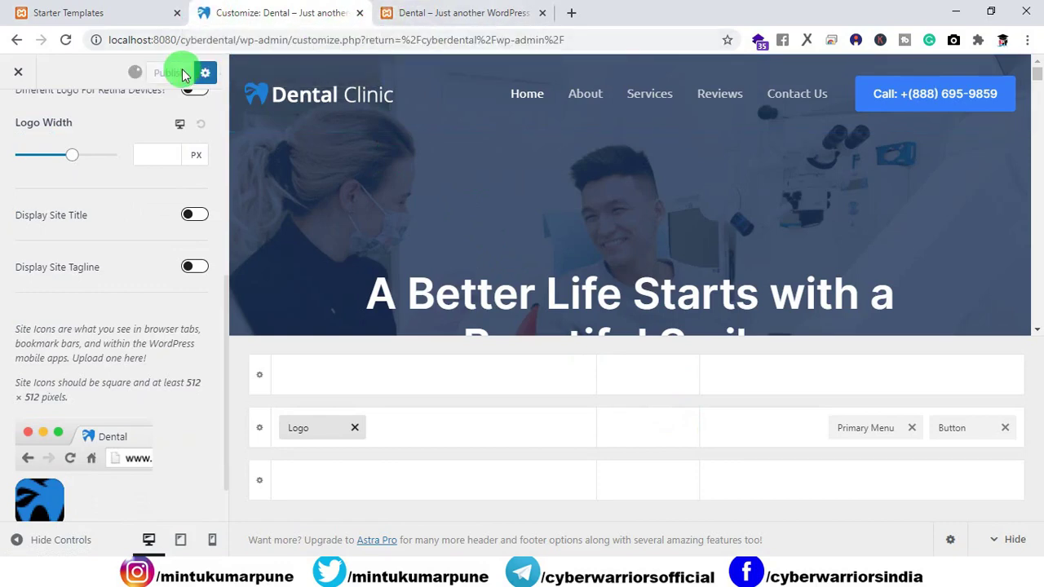
click(400, 14)
click(62, 38)
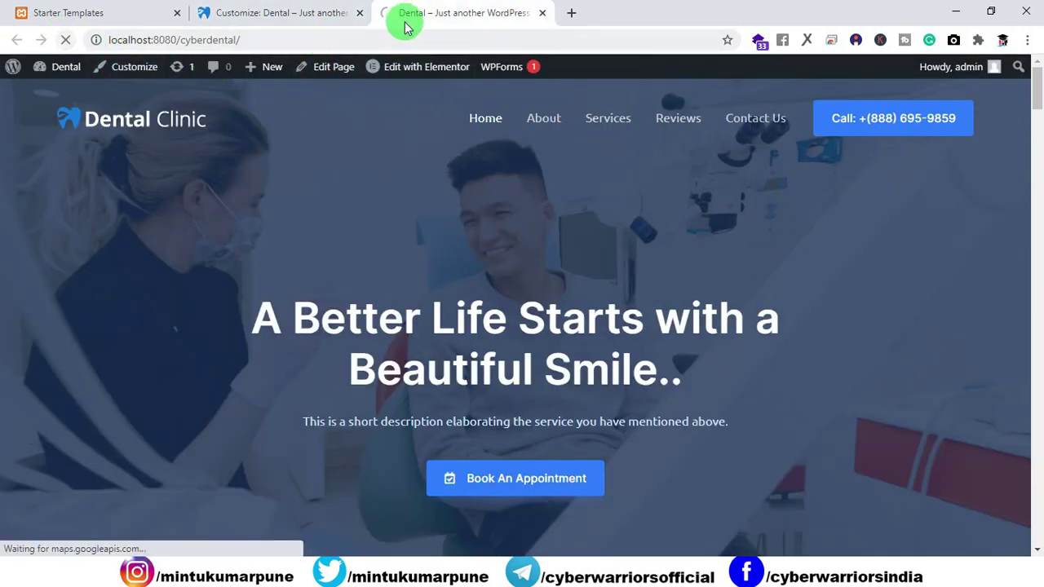
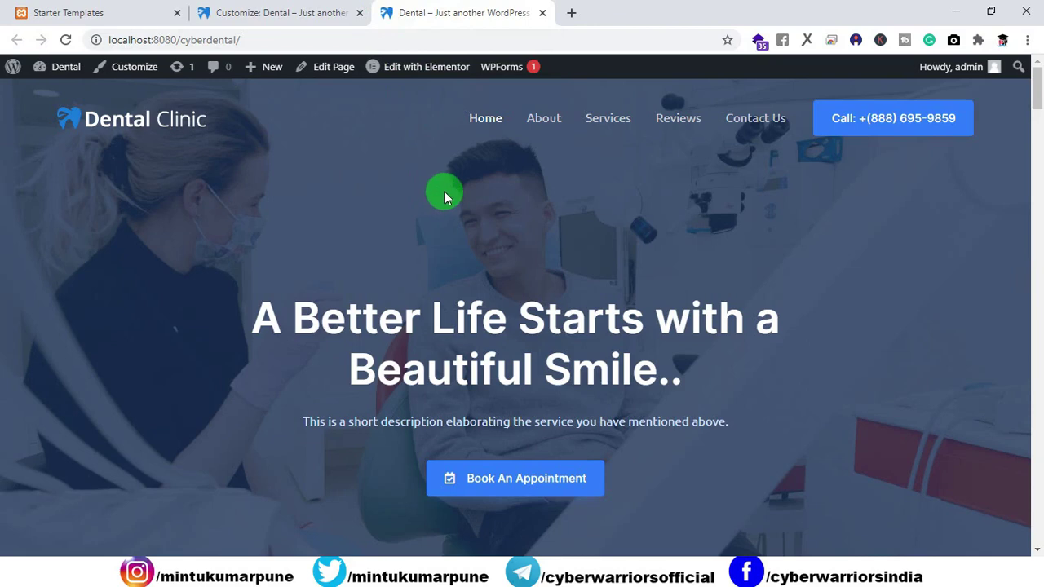
Close the Customizer, then delete the Tagline in General Settings and save the change.
click(260, 18)
click(18, 73)
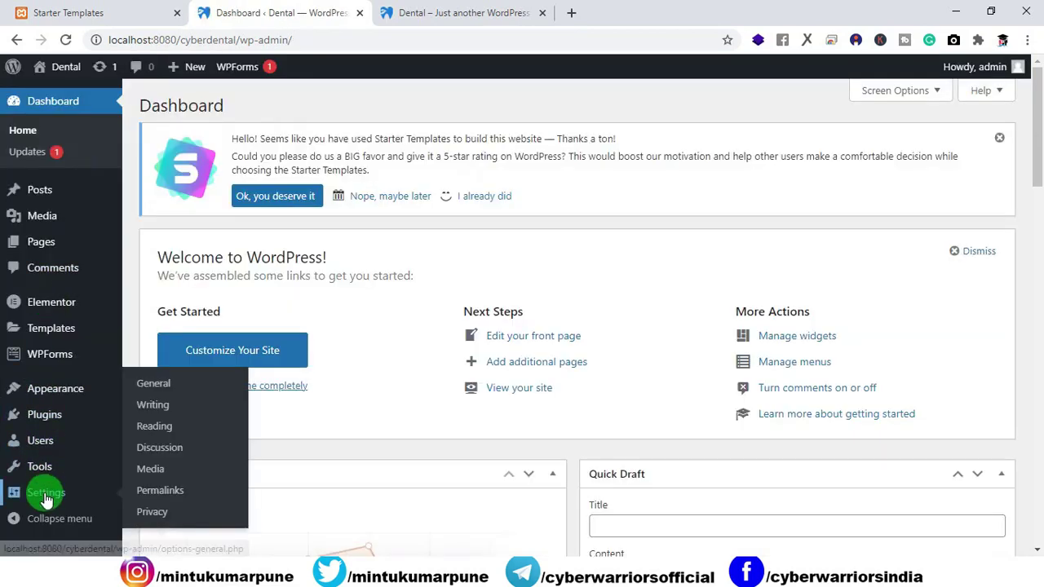
click(46, 500)
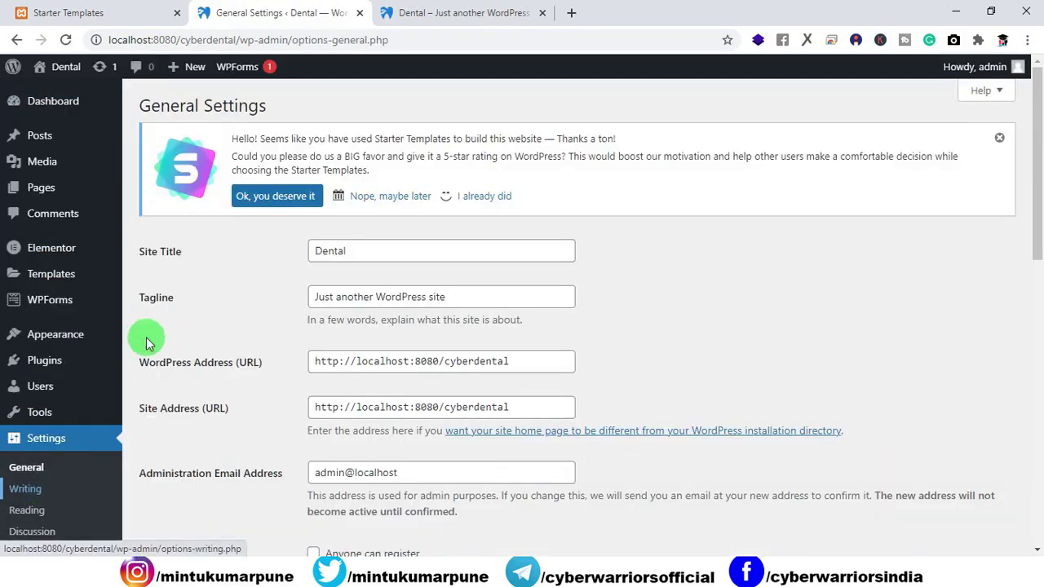
click(357, 252)
key(Tab)
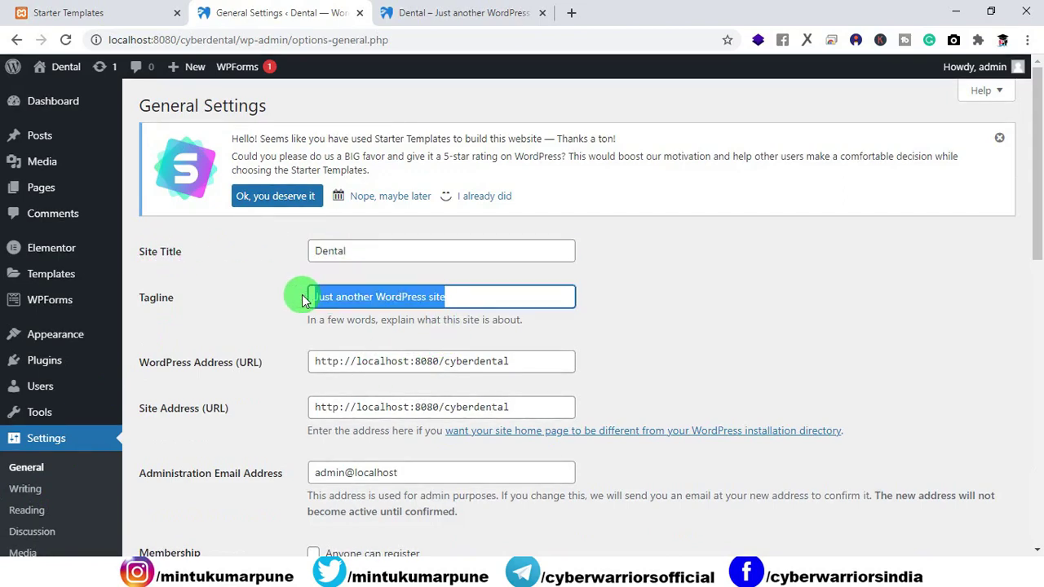
key(BackSpace)
scroll(299, 291, down, 10)
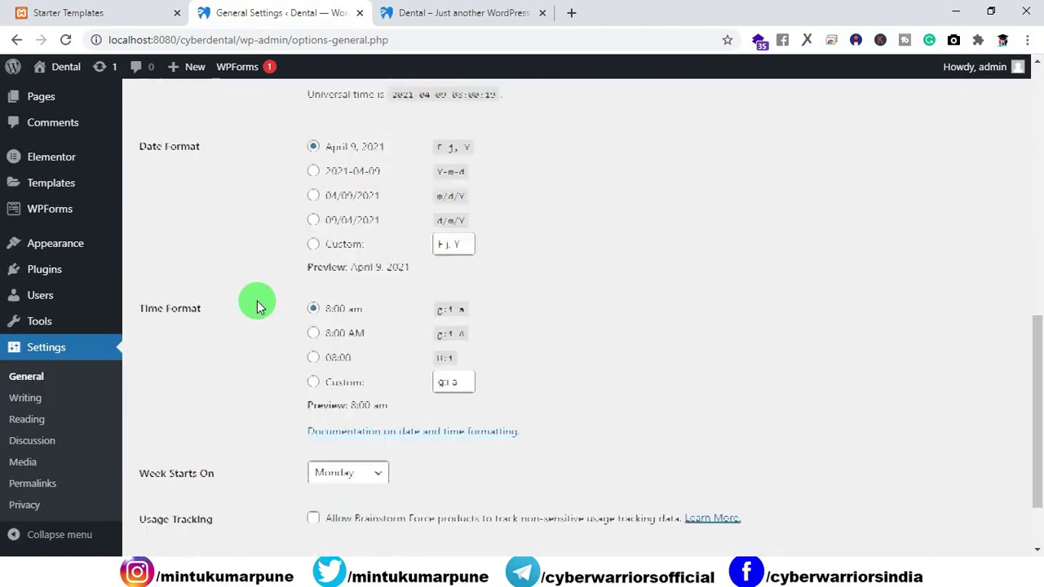
click(181, 478)
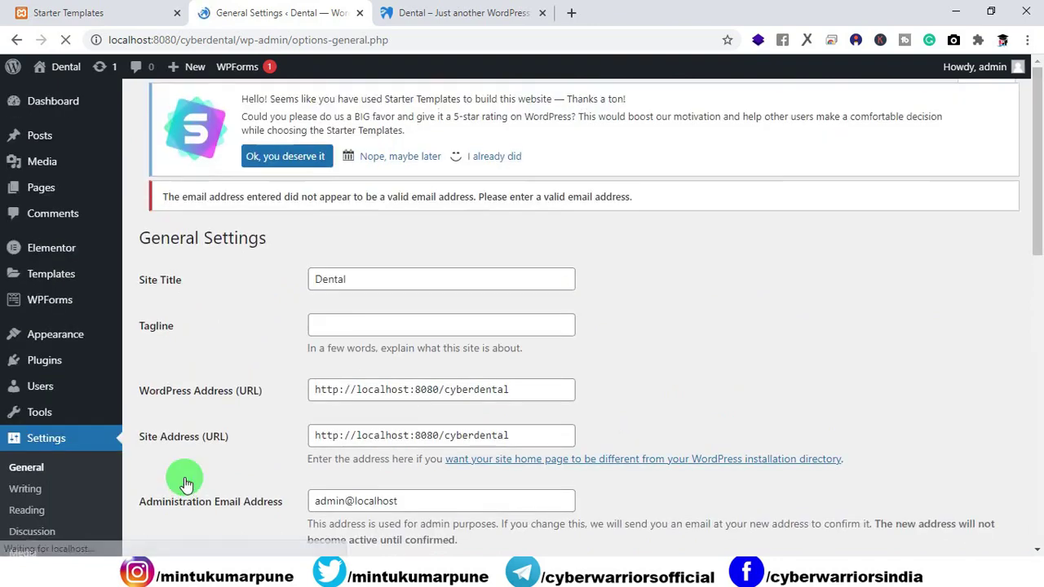
Reload the Dental front page to confirm the empty tagline, then close the General Settings tab.
click(444, 12)
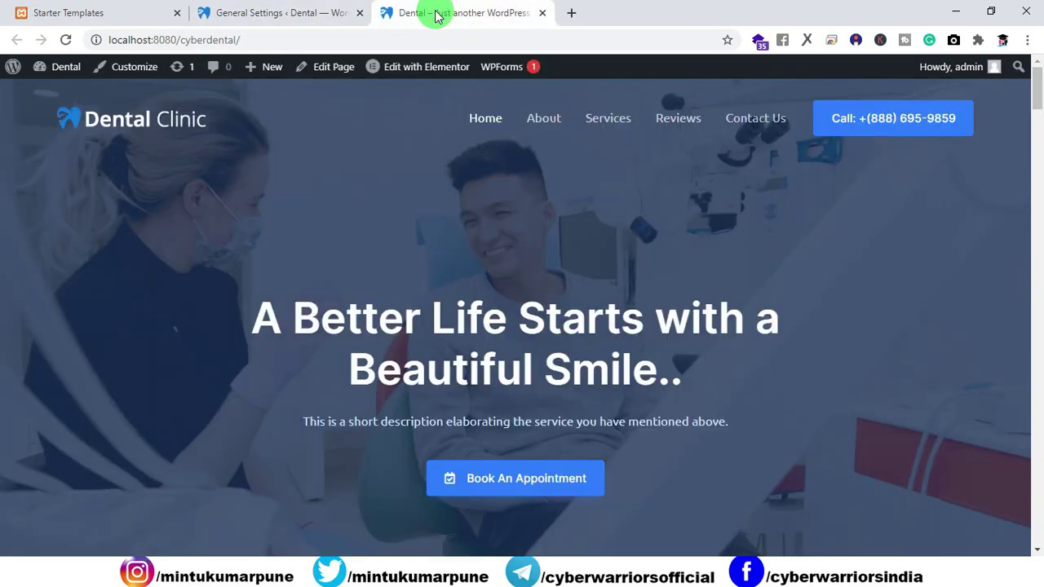
click(66, 40)
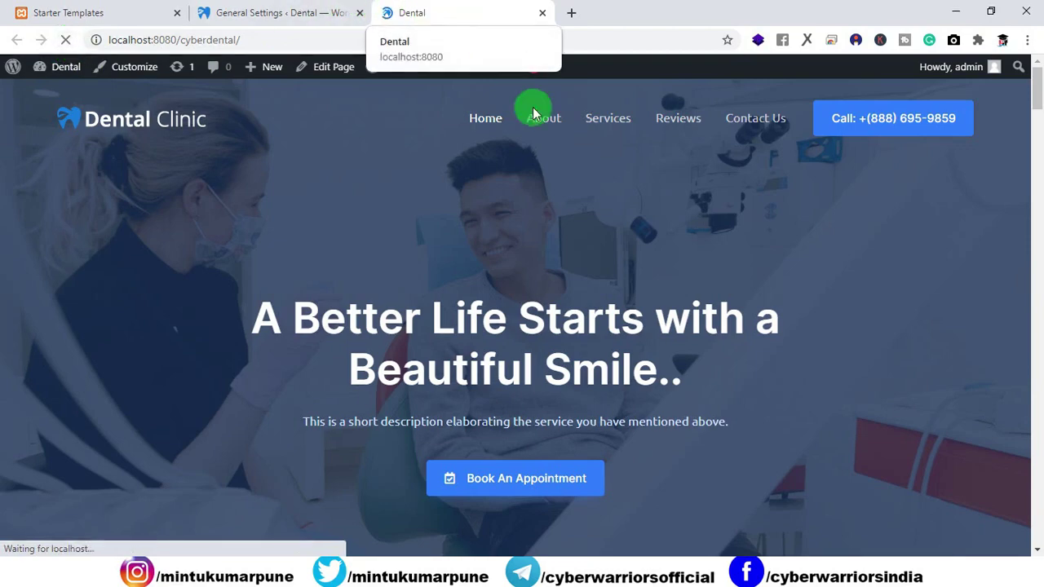
scroll(545, 220, down, 12)
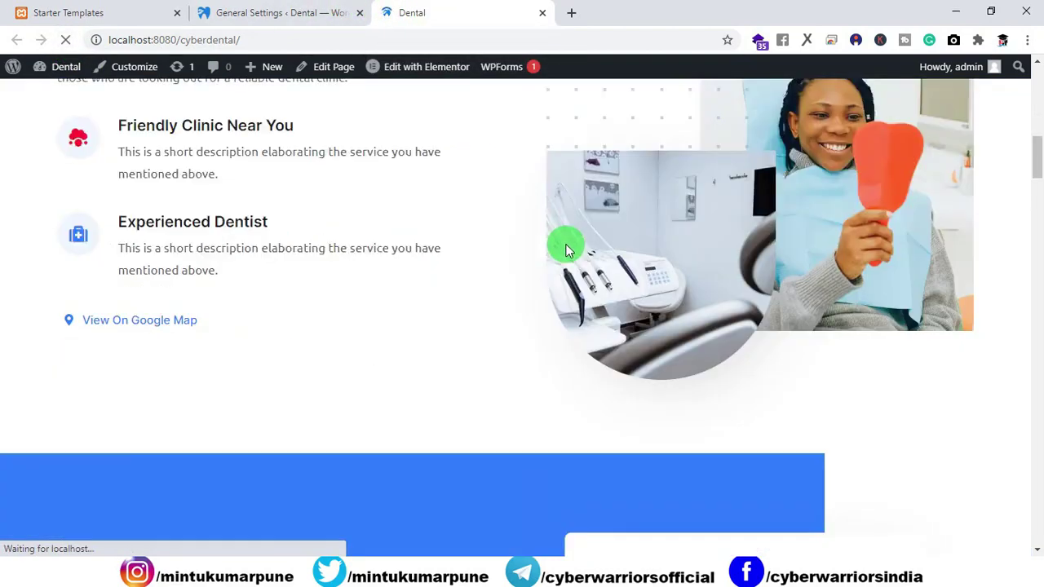
scroll(565, 246, up, 12)
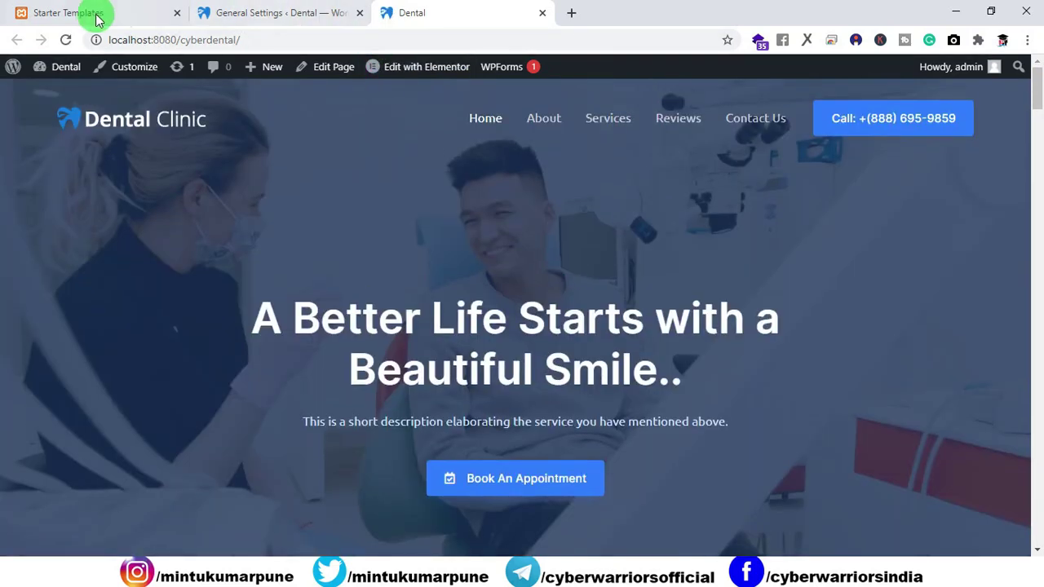
click(96, 16)
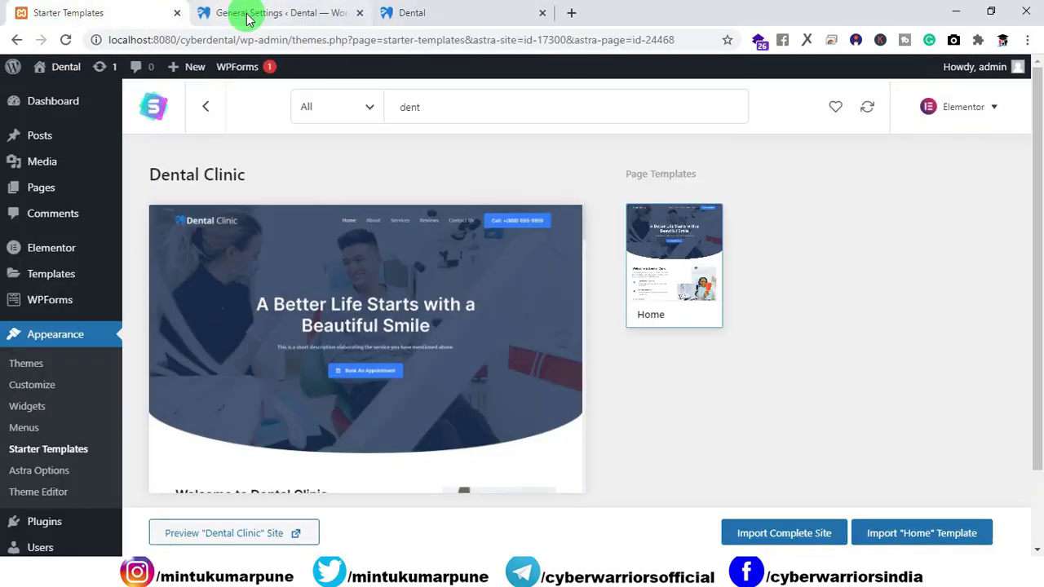
click(326, 13)
click(360, 13)
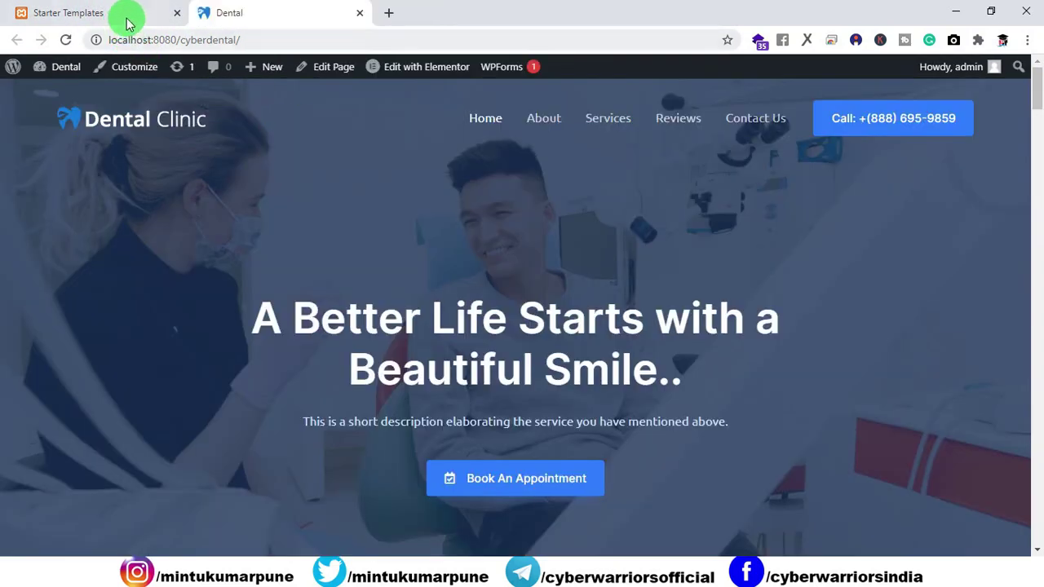
Open the page in Elementor in a new tab and give the hero heading a Roll In entrance.
right_click(393, 67)
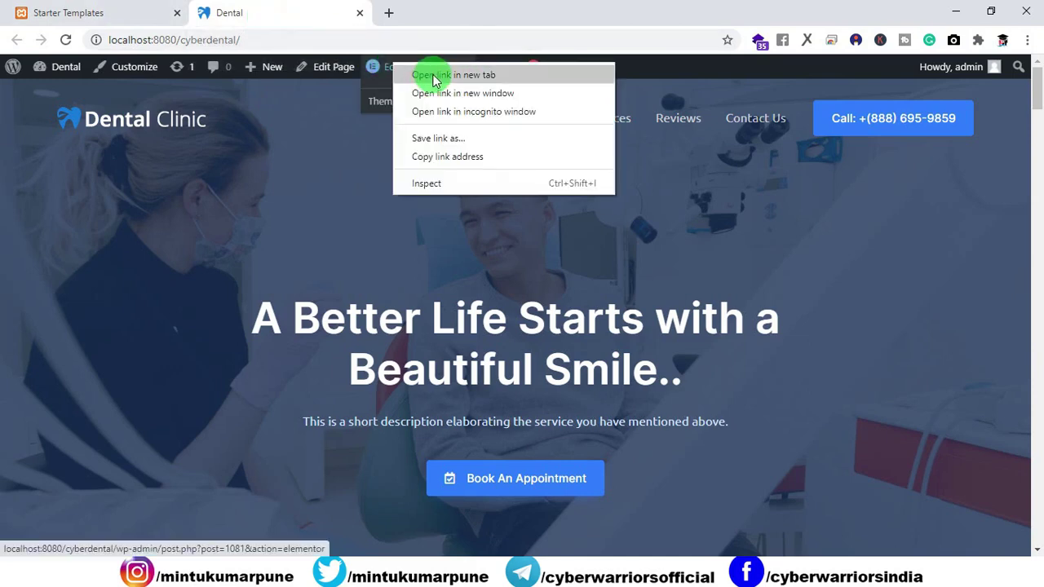
click(408, 75)
drag(473, 17, 338, 23)
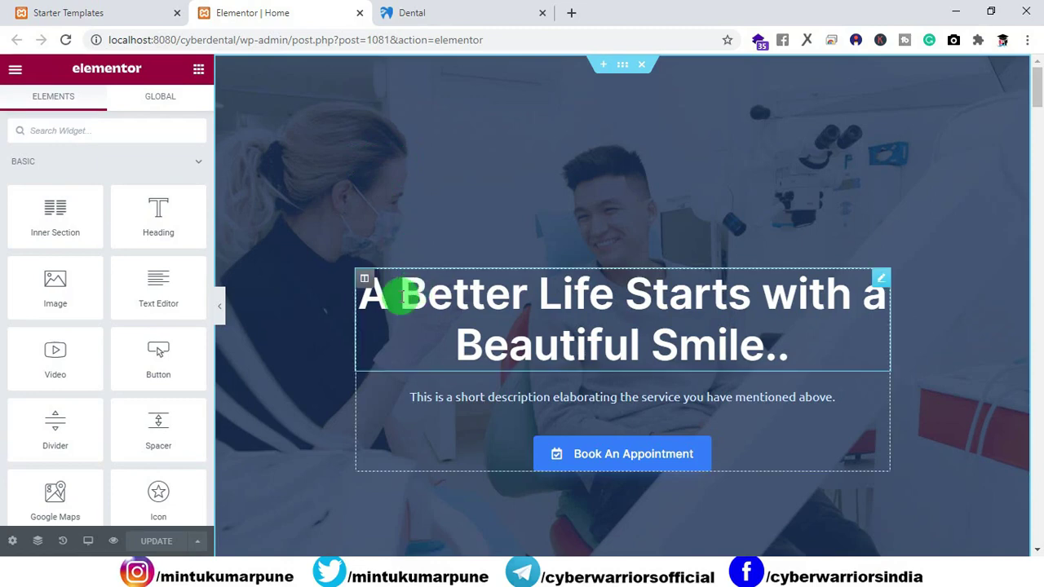
click(395, 291)
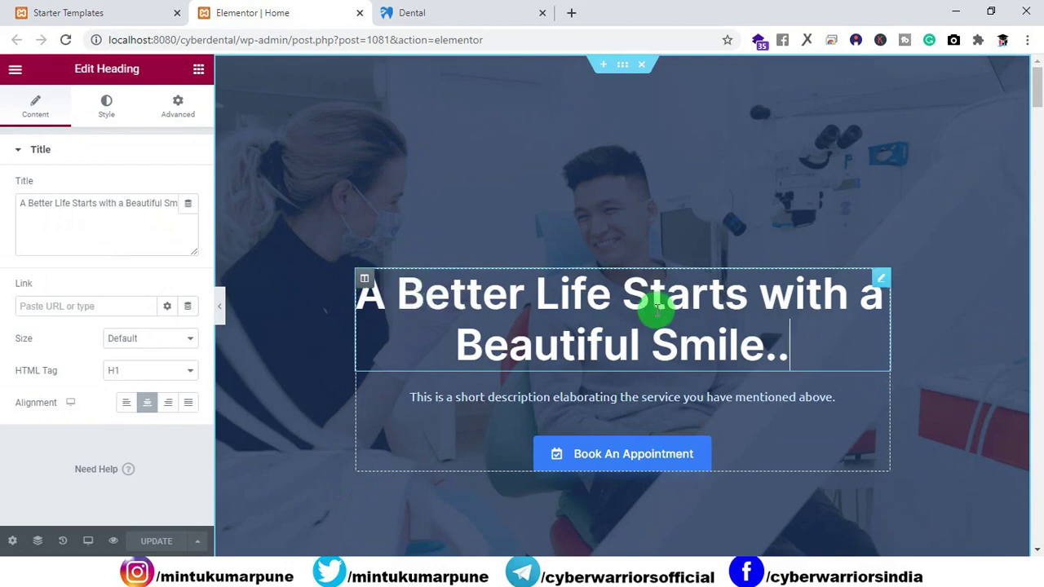
click(177, 102)
click(76, 428)
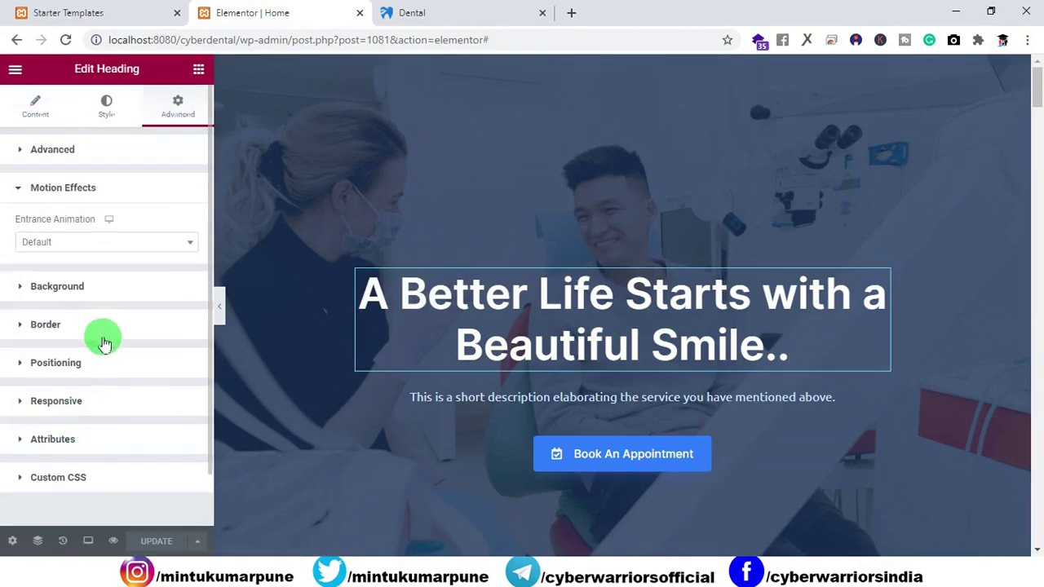
click(79, 243)
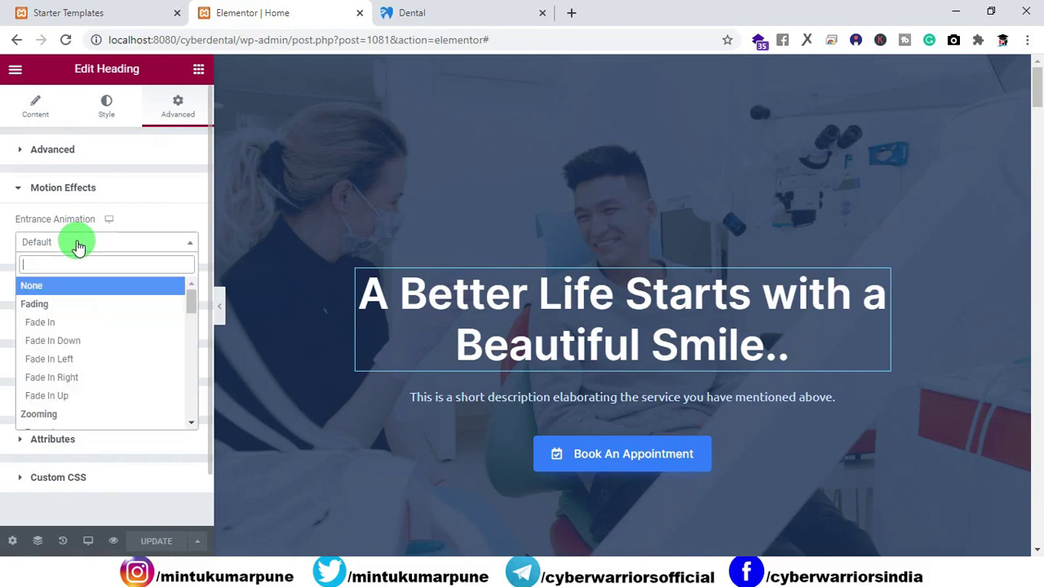
scroll(65, 379, down, 8)
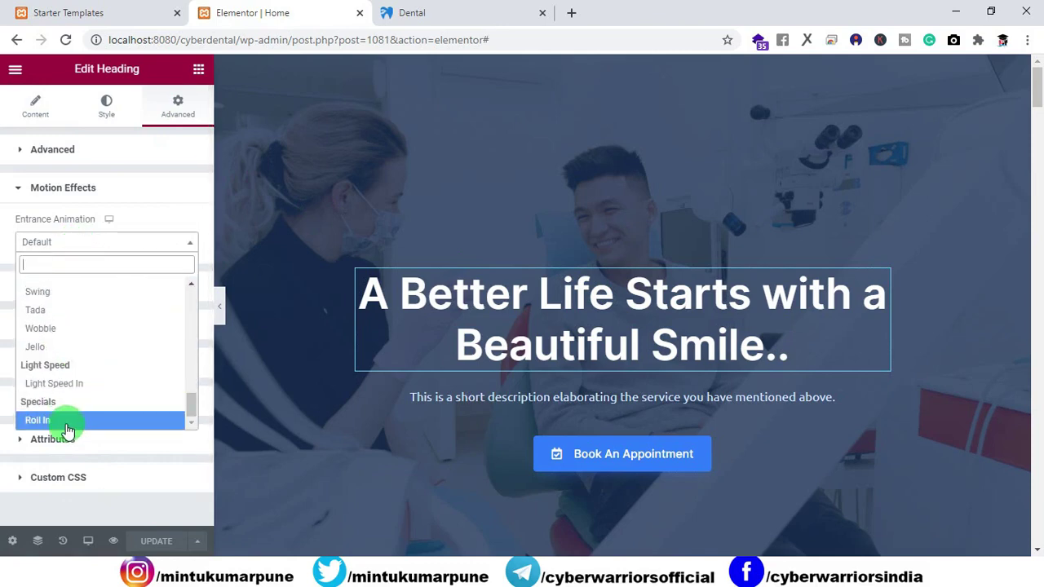
click(66, 426)
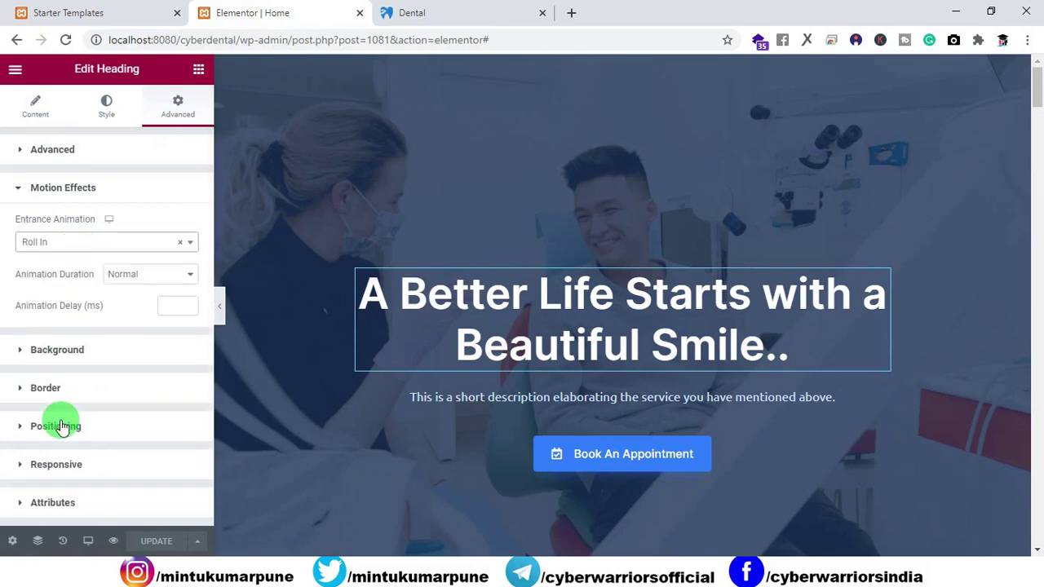
Give the hero description text a Rotate In Up Left entrance animation.
click(523, 398)
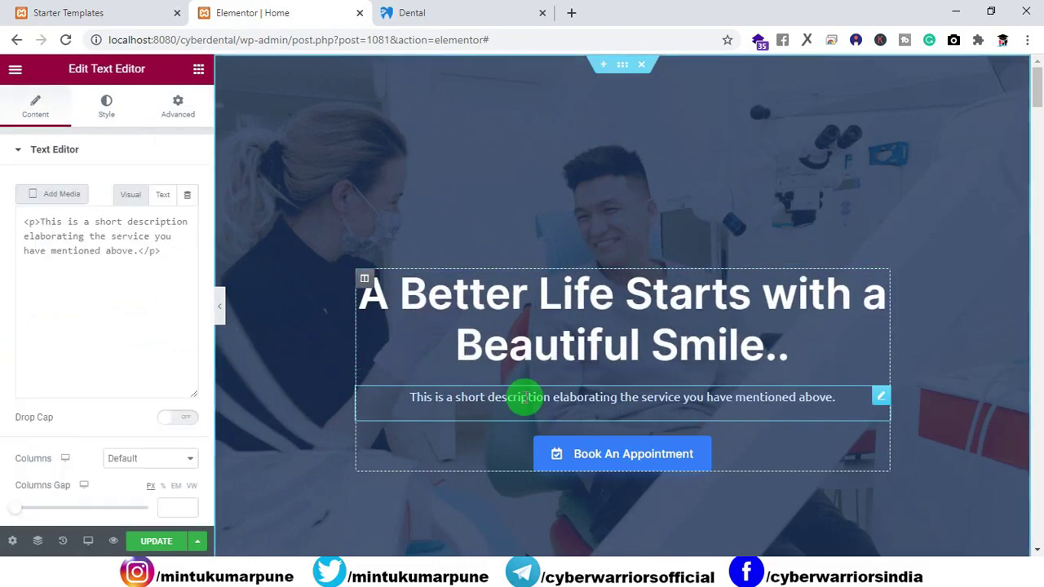
click(177, 118)
click(77, 426)
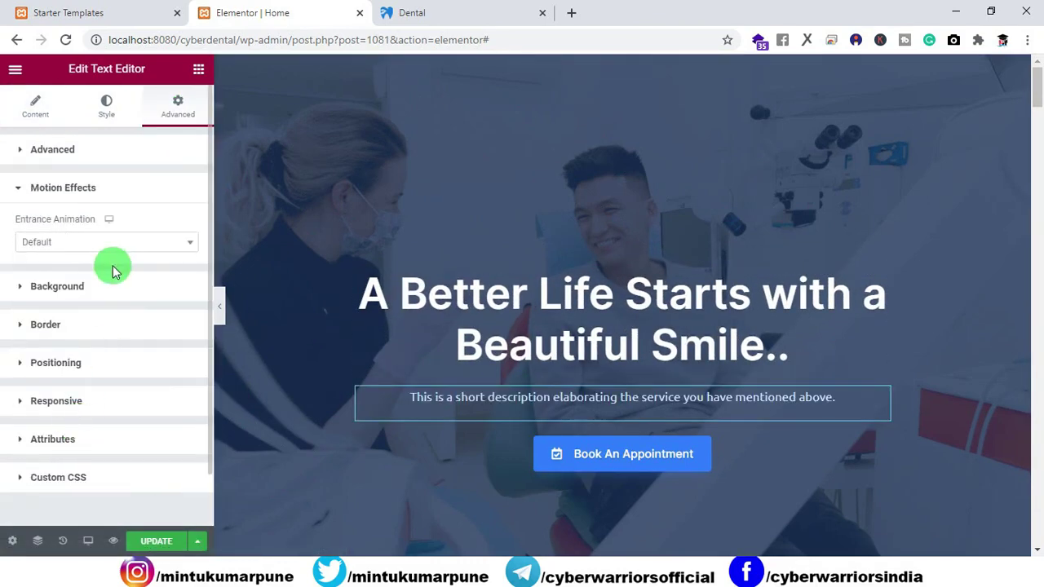
click(110, 242)
scroll(86, 333, down, 10)
click(73, 340)
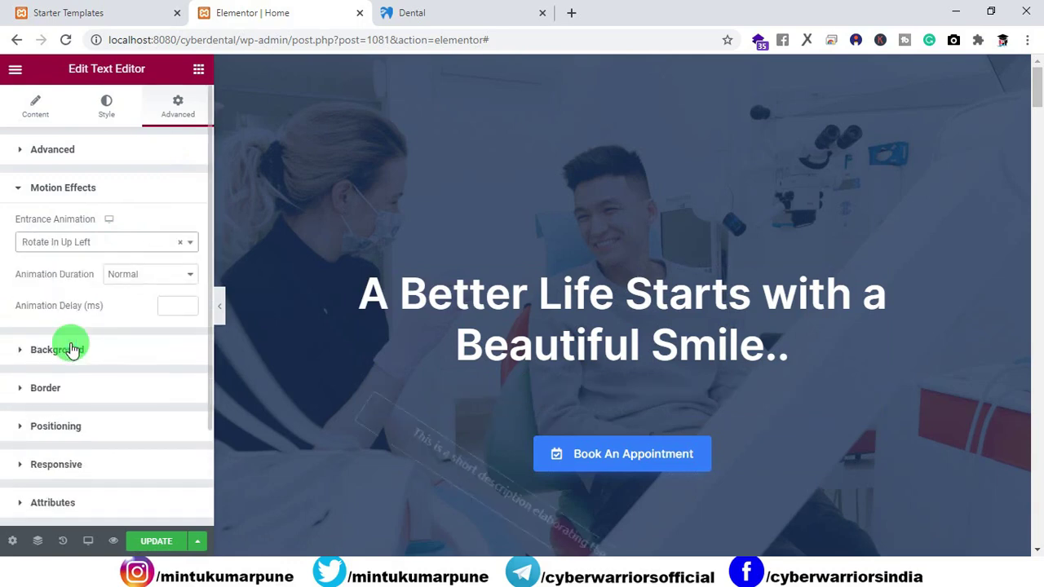
Give the Book An Appointment button a Slide In Right entrance animation.
click(649, 449)
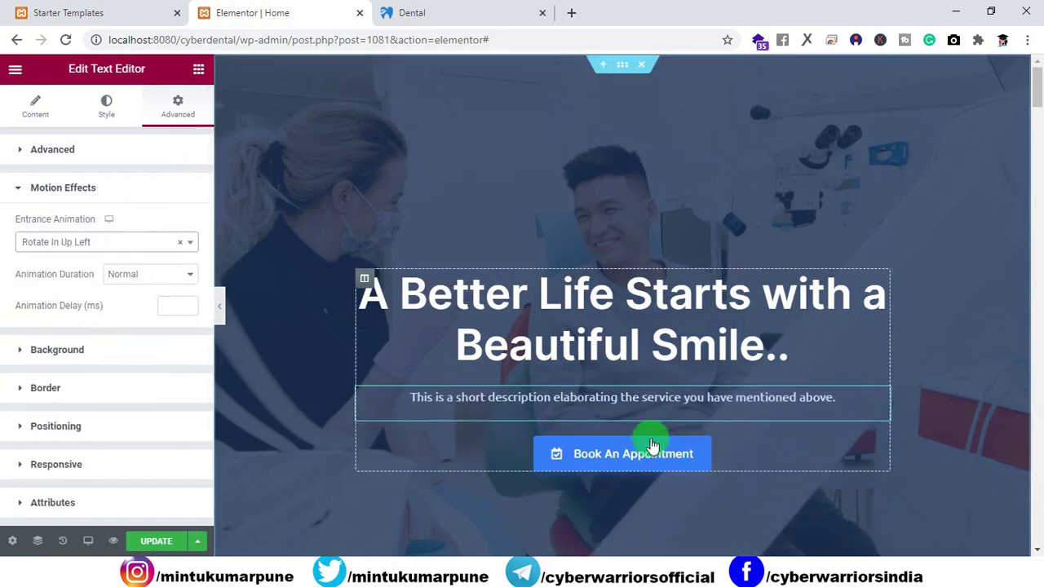
click(163, 112)
click(72, 428)
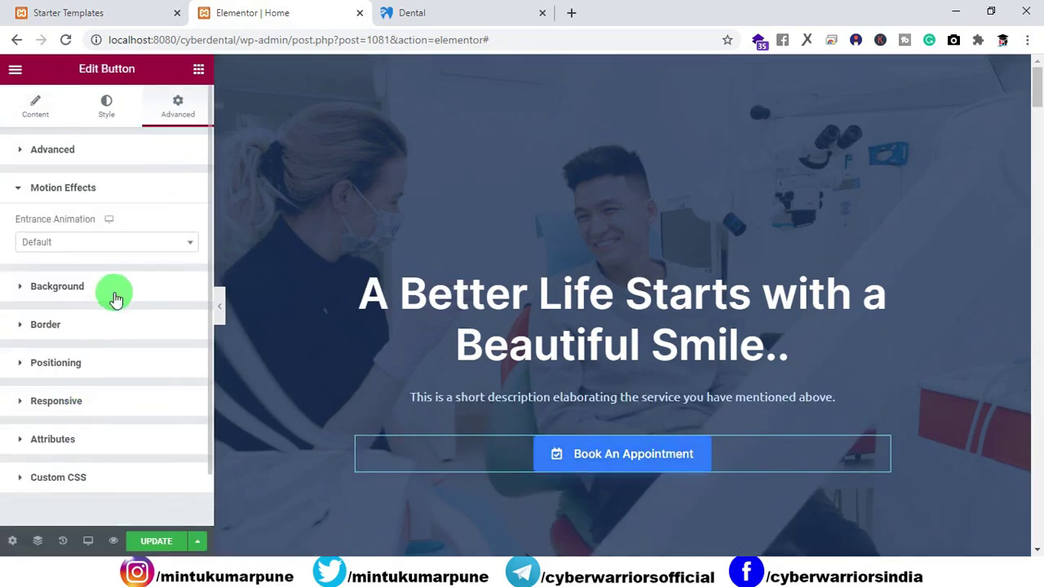
click(96, 242)
scroll(86, 359, down, 4)
click(79, 387)
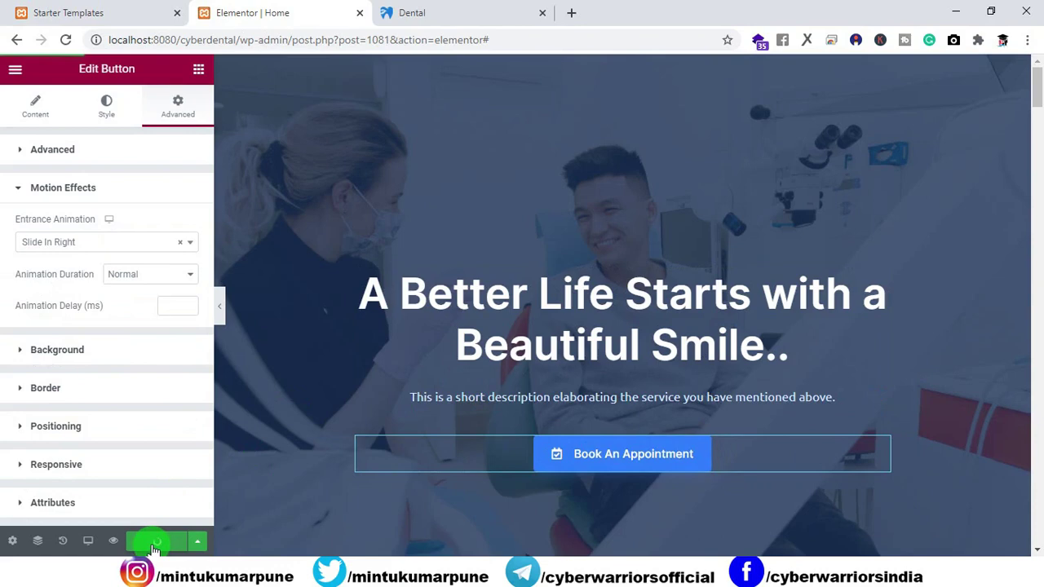
click(400, 14)
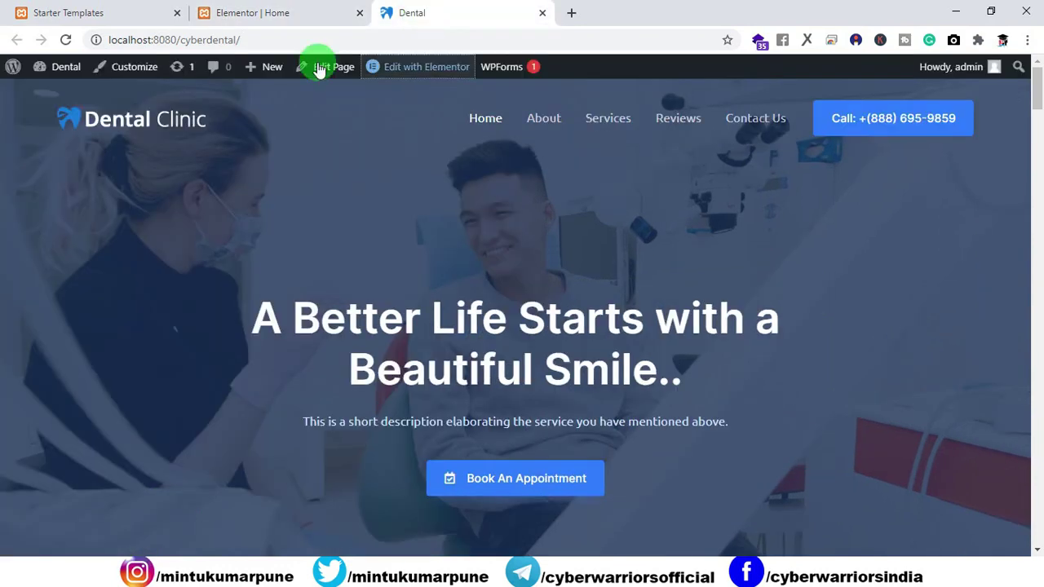
Reload the live Dental homepage and scroll through it to watch the hero animations.
click(66, 40)
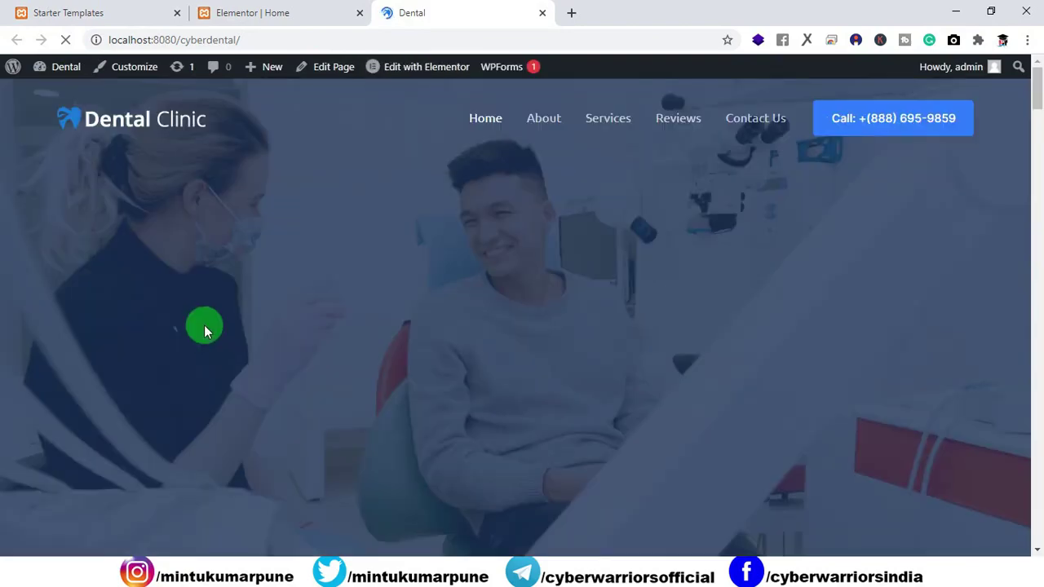
scroll(576, 318, down, 1)
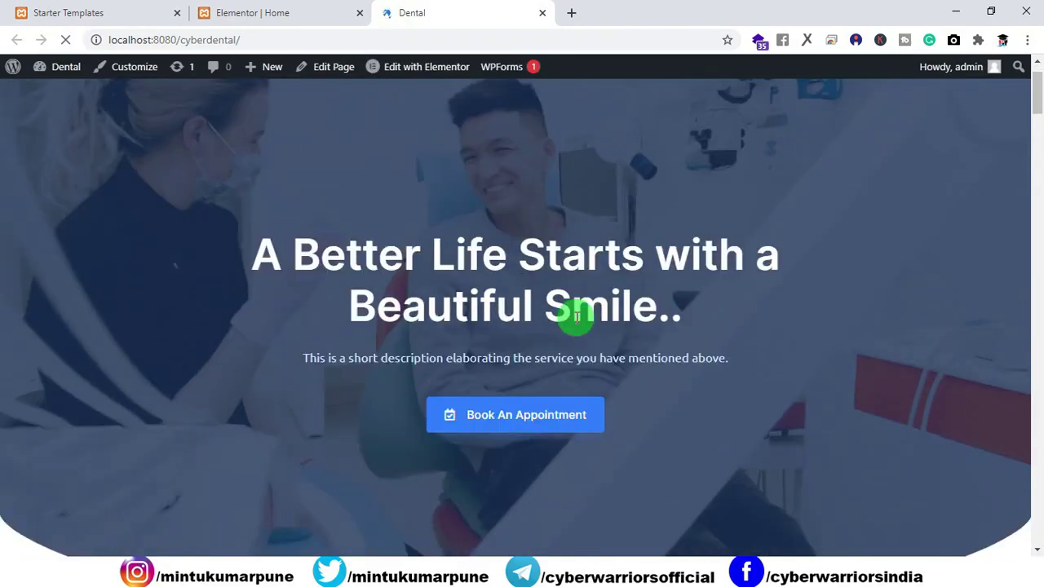
scroll(576, 318, down, 10)
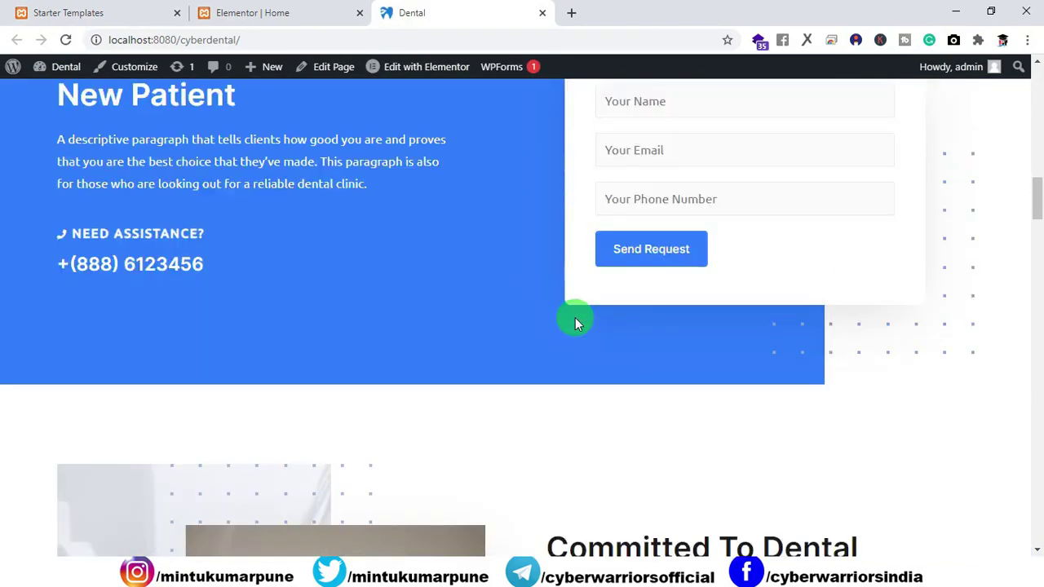
scroll(575, 324, up, 5)
scroll(547, 329, up, 6)
scroll(522, 330, down, 3)
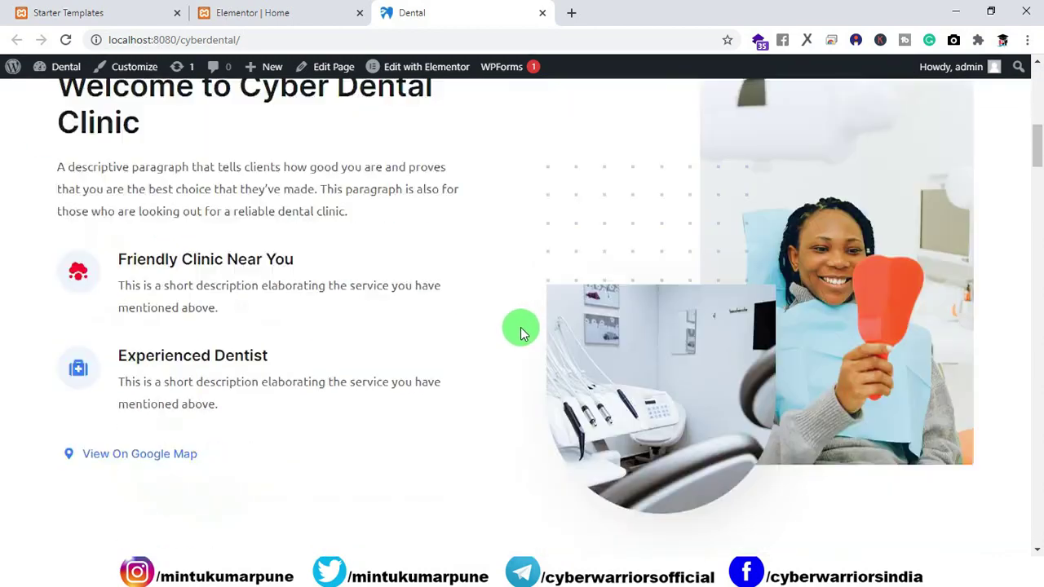
scroll(520, 329, down, 1)
Return to the Elementor editor and select the column holding the Welcome heading.
click(262, 21)
scroll(513, 291, down, 7)
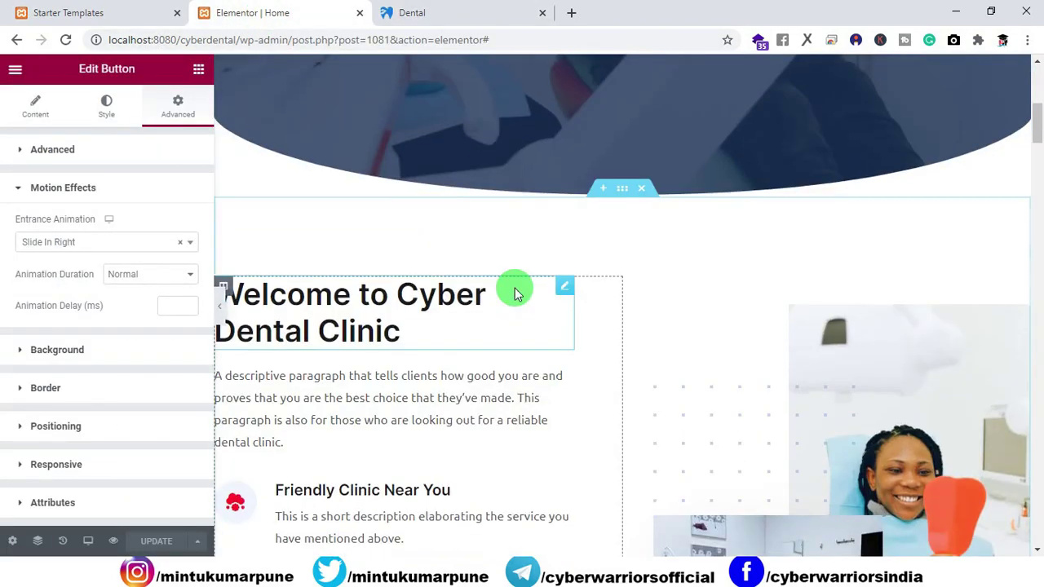
scroll(503, 296, up, 1)
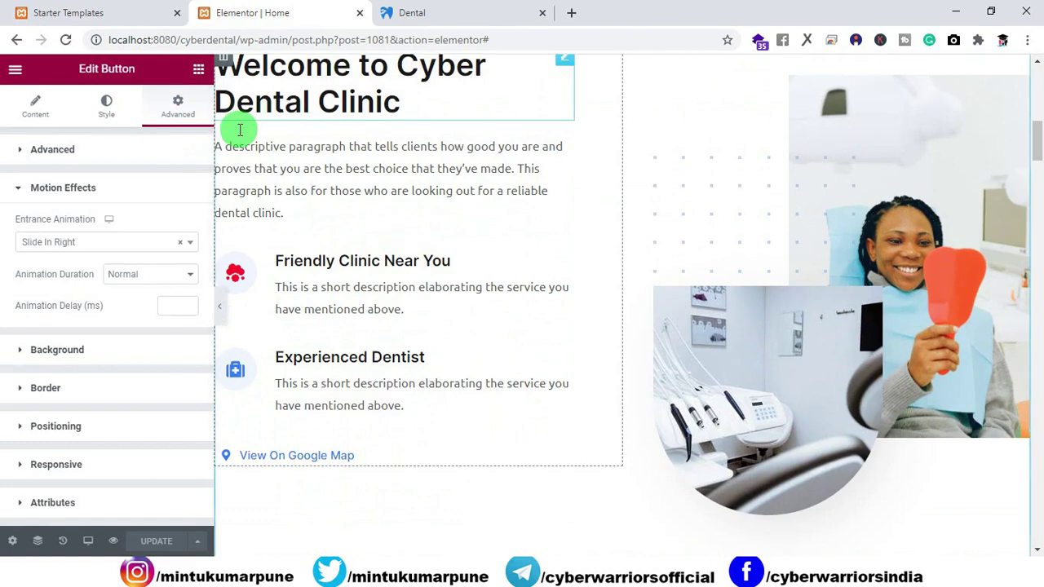
scroll(402, 207, up, 2)
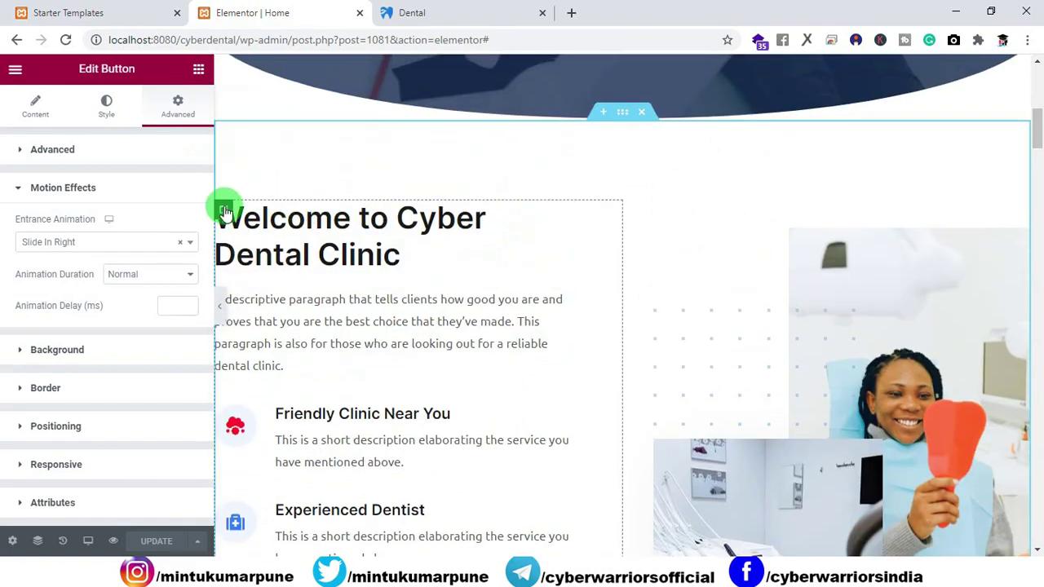
click(222, 210)
Give the Welcome to Cyber Dental Clinic heading a Bounce In Down entrance animation.
click(356, 231)
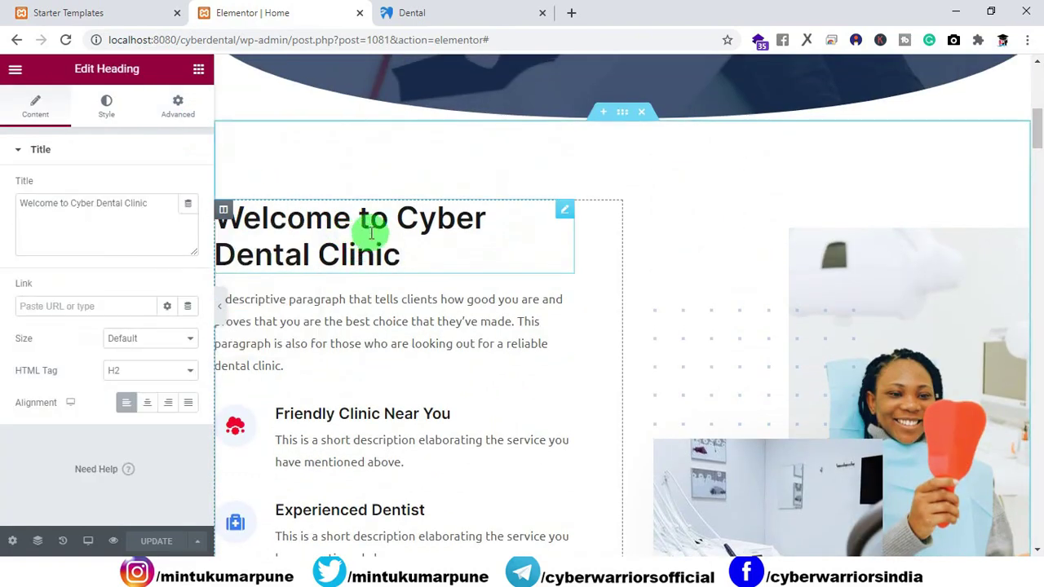
click(178, 106)
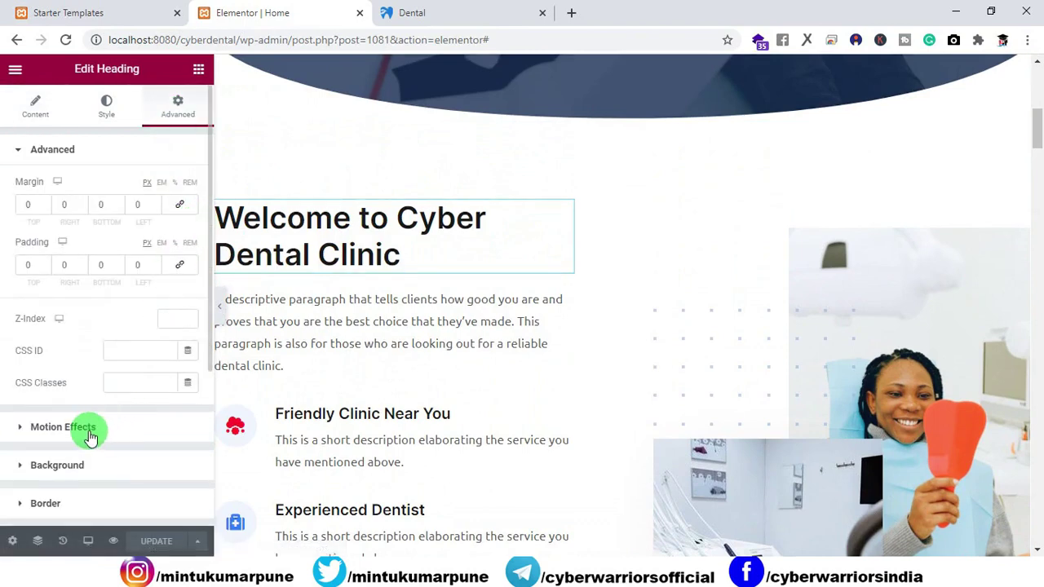
click(90, 436)
click(93, 242)
scroll(86, 359, down, 5)
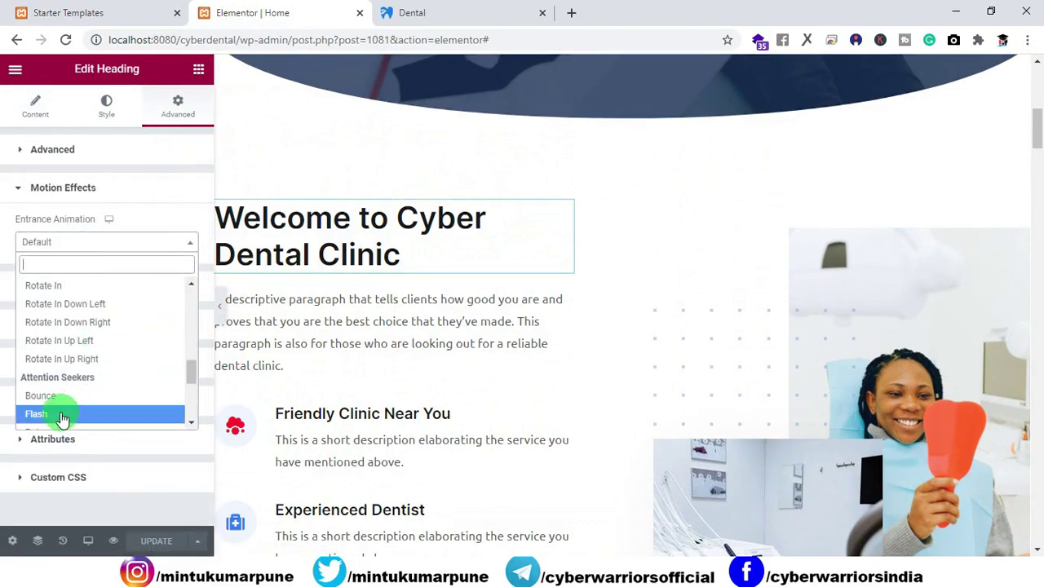
click(49, 396)
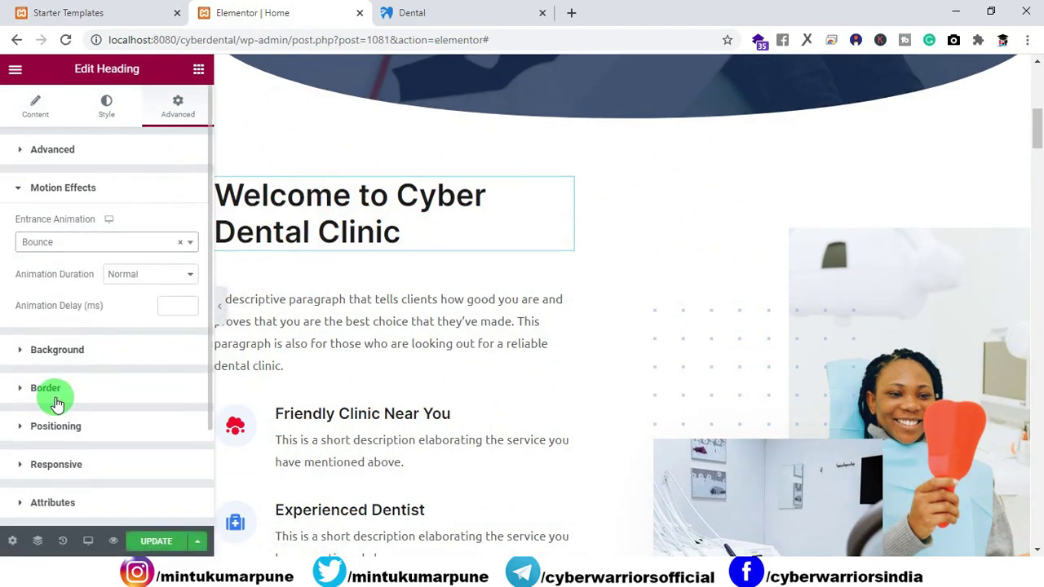
click(112, 242)
scroll(81, 391, down, 3)
scroll(79, 390, up, 1)
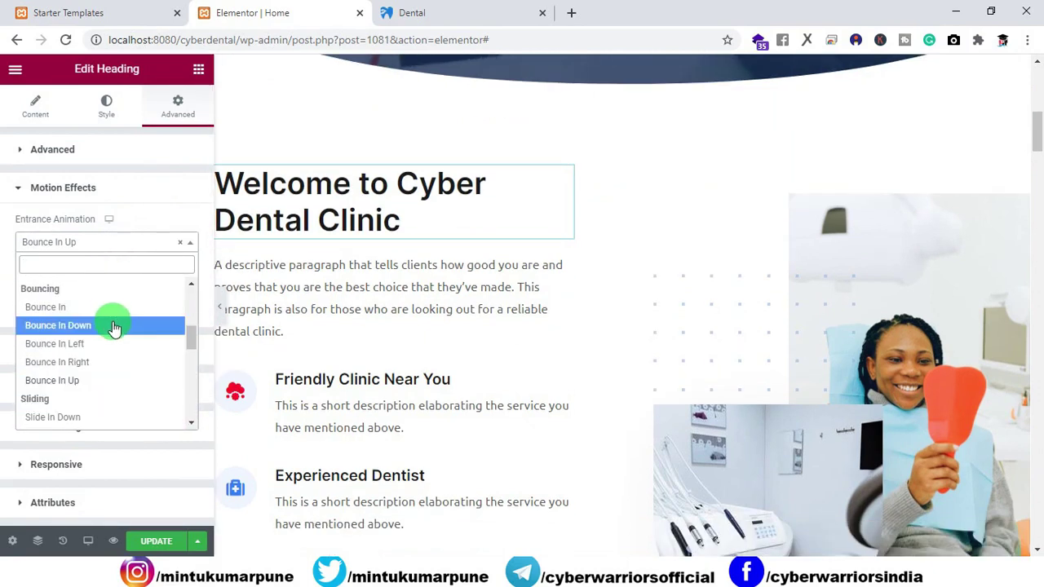
click(114, 326)
Give the Welcome description paragraph a Bounce In Down entrance animation.
click(353, 278)
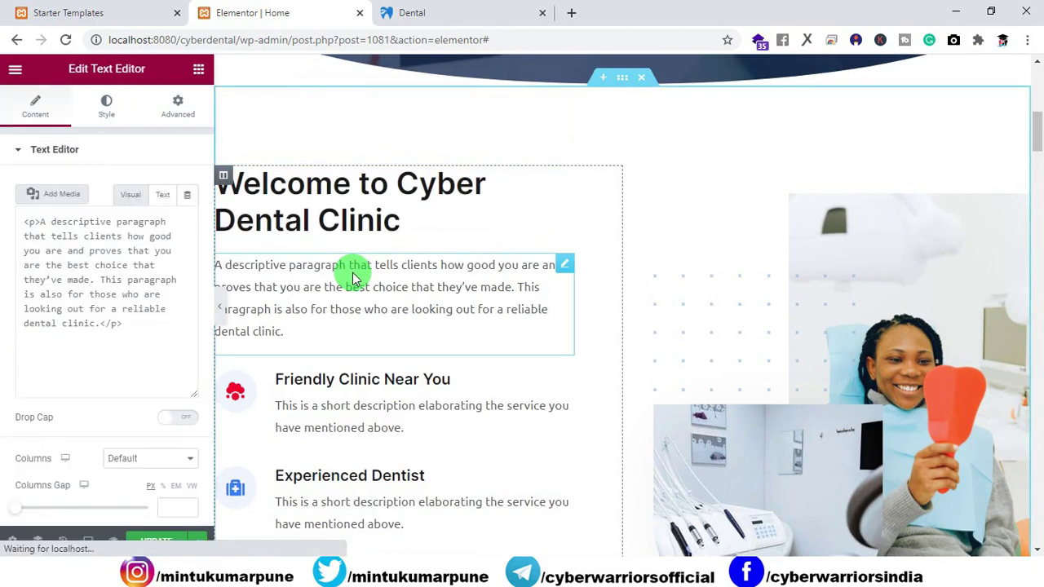
click(178, 115)
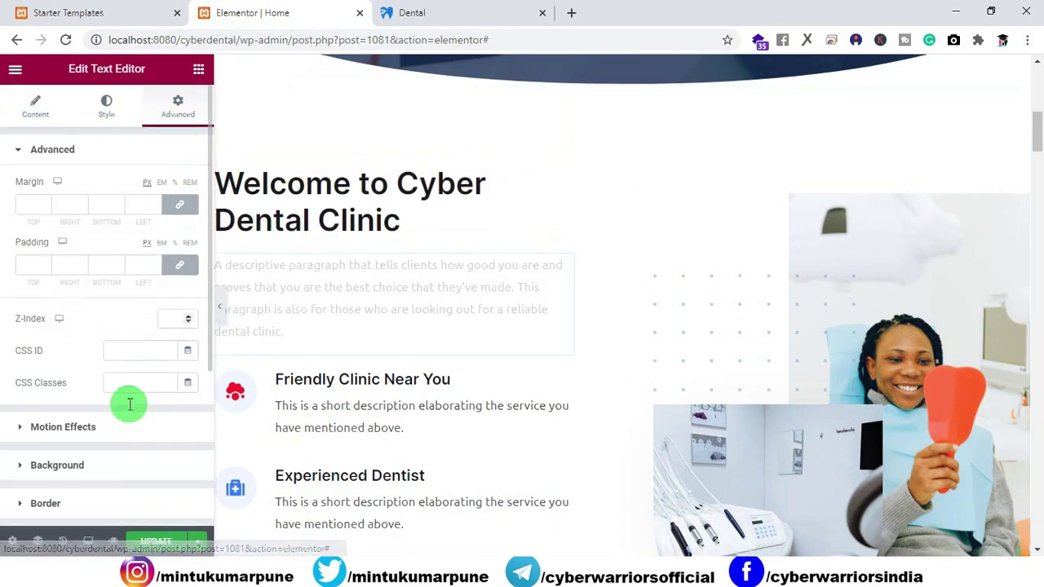
click(63, 427)
click(84, 241)
scroll(72, 359, down, 2)
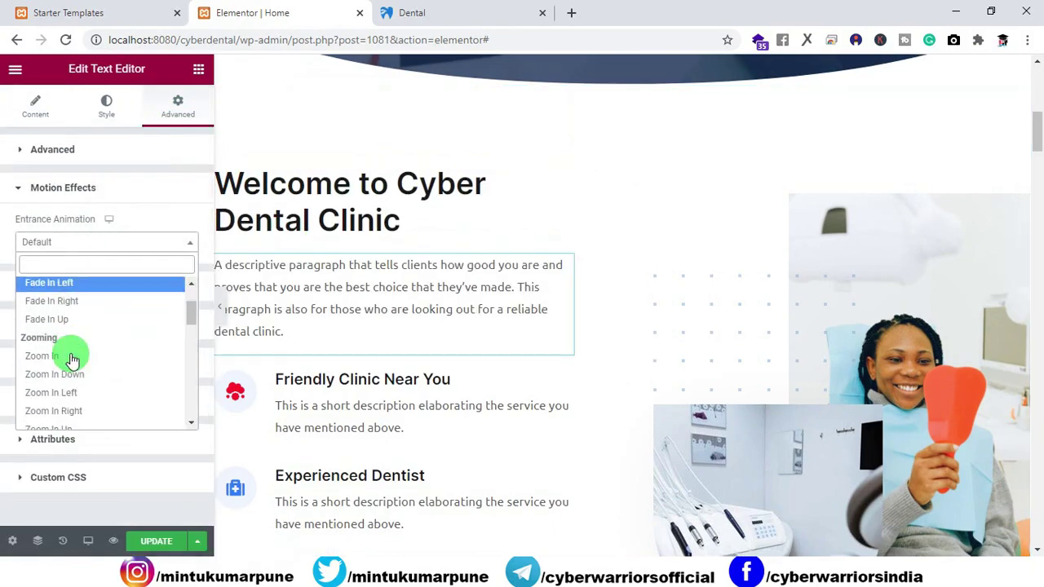
scroll(72, 359, down, 4)
click(70, 403)
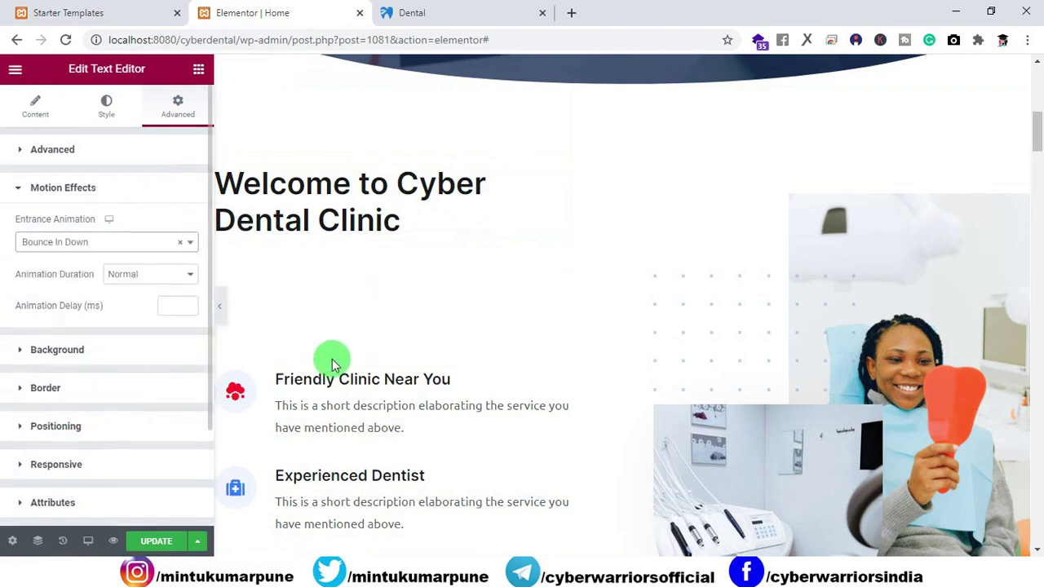
click(234, 394)
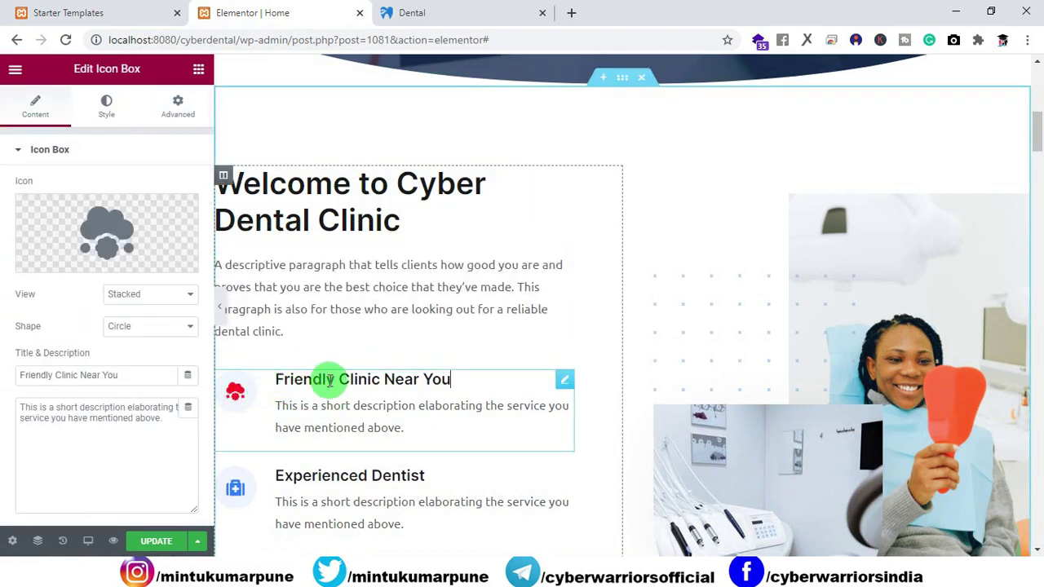
Give the Friendly Clinic Near You icon box a Bounce In Down entrance animation.
click(180, 110)
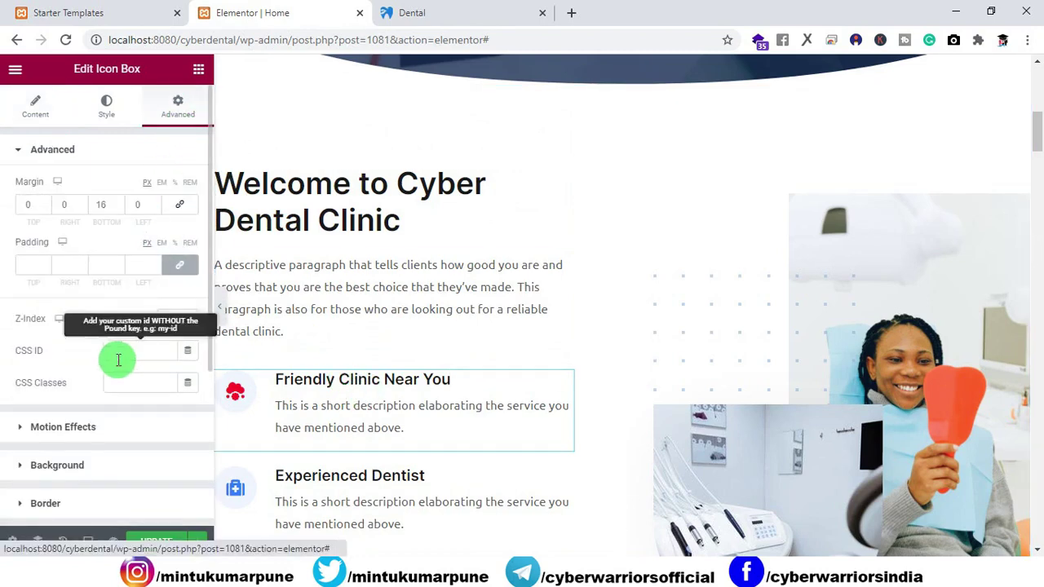
click(86, 428)
click(94, 242)
scroll(86, 347, down, 5)
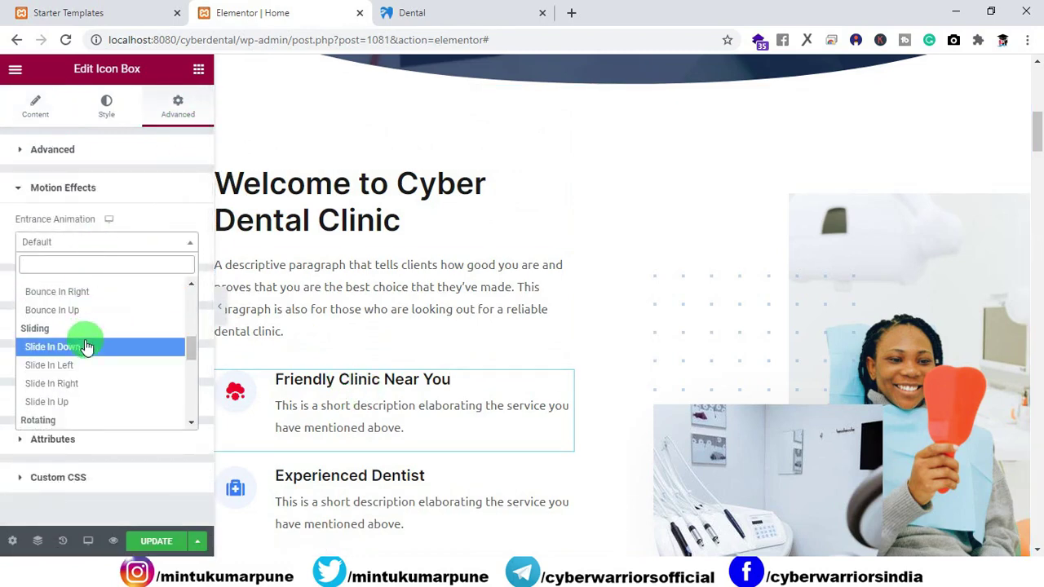
scroll(87, 342, up, 2)
click(84, 333)
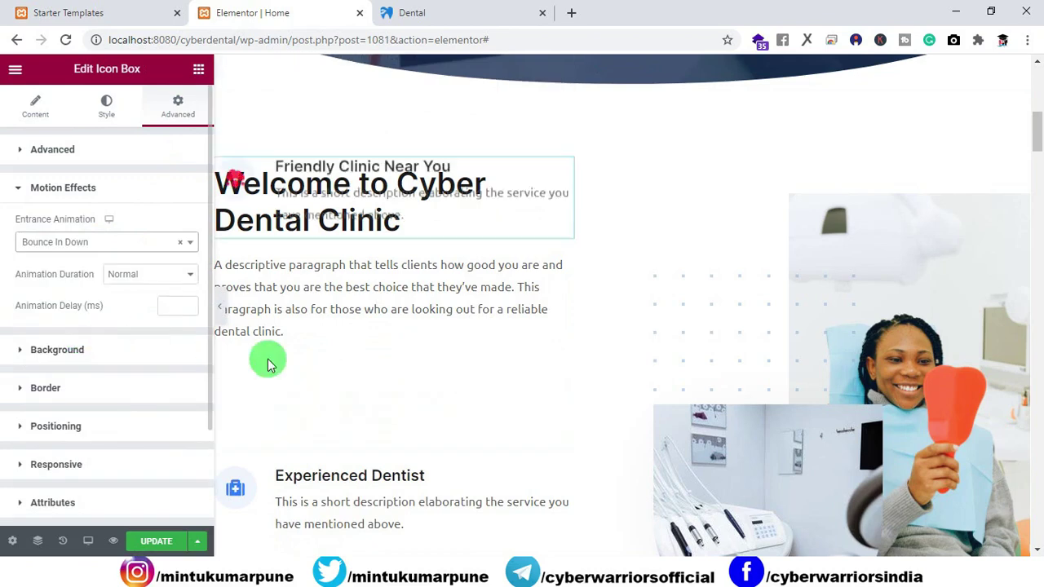
scroll(390, 359, down, 1)
scroll(390, 359, down, 2)
Give the Experienced Dentist icon box a Bounce In Down entrance animation.
click(350, 350)
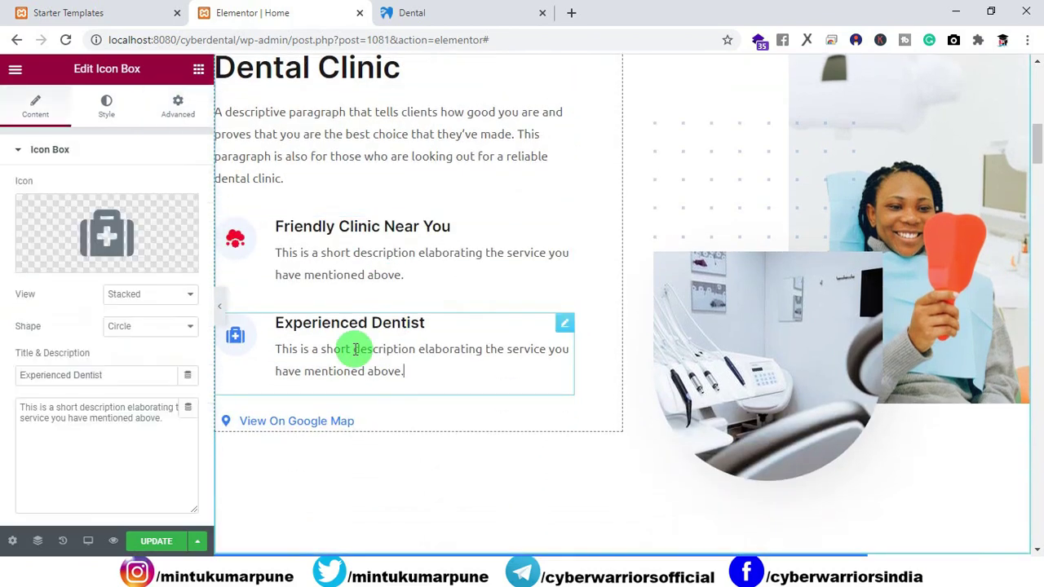
click(163, 114)
click(73, 422)
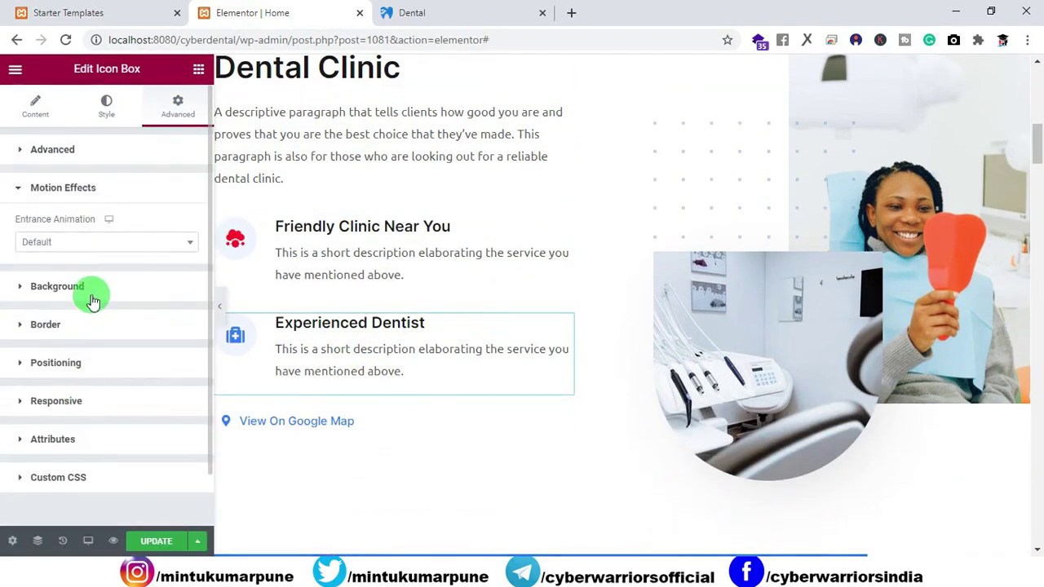
click(89, 243)
scroll(98, 318, down, 5)
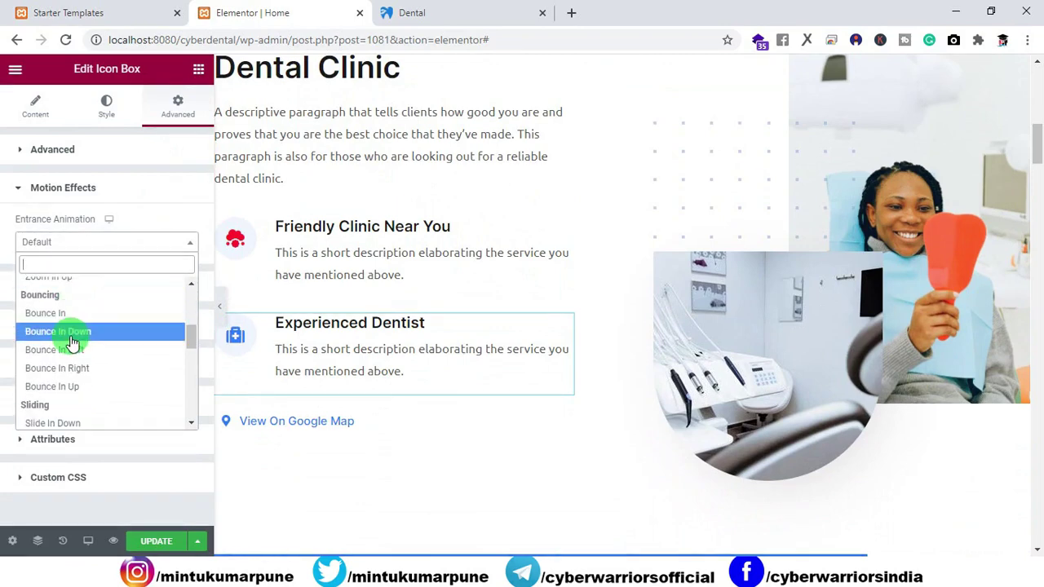
click(69, 332)
scroll(734, 334, up, 1)
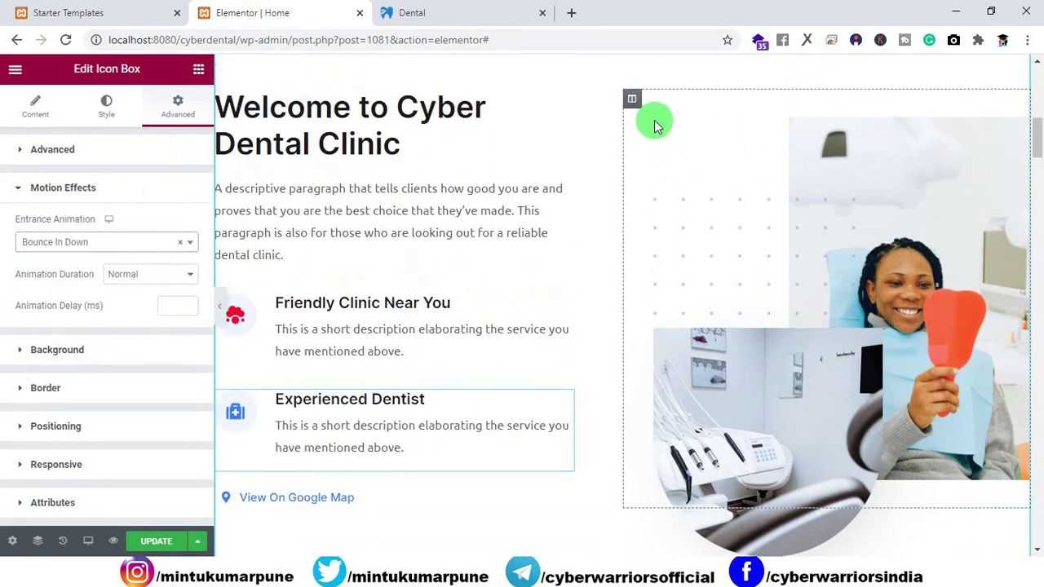
Give the clinic photo column a Bounce In Down entrance animation.
click(632, 101)
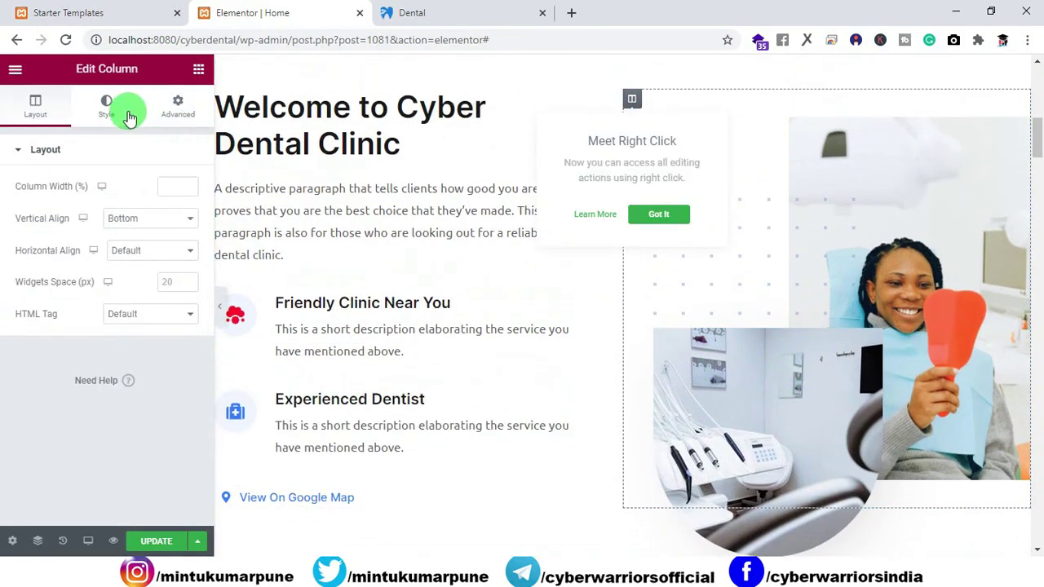
click(176, 108)
click(80, 418)
click(90, 242)
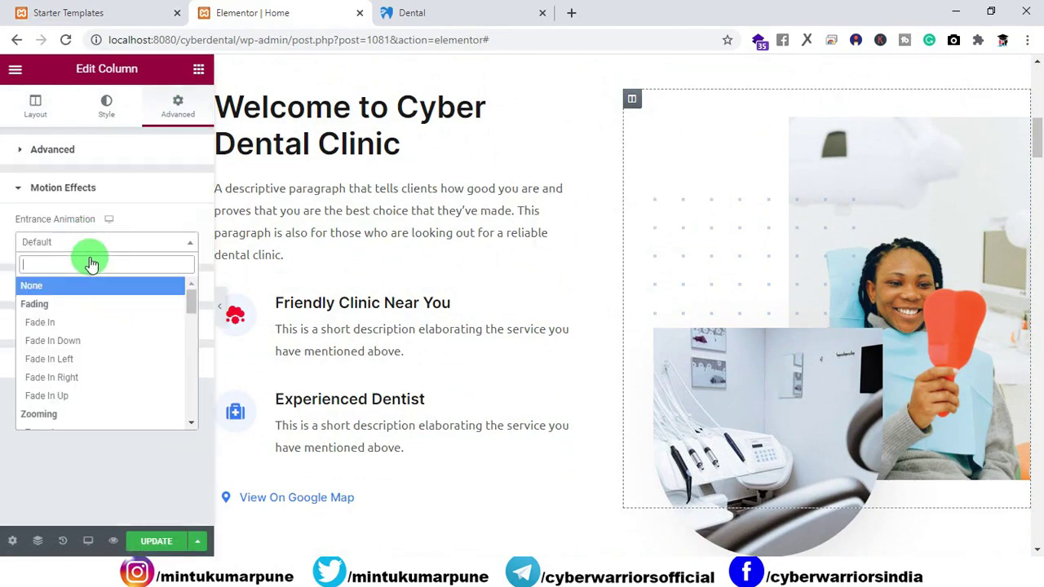
scroll(92, 367, down, 5)
click(86, 406)
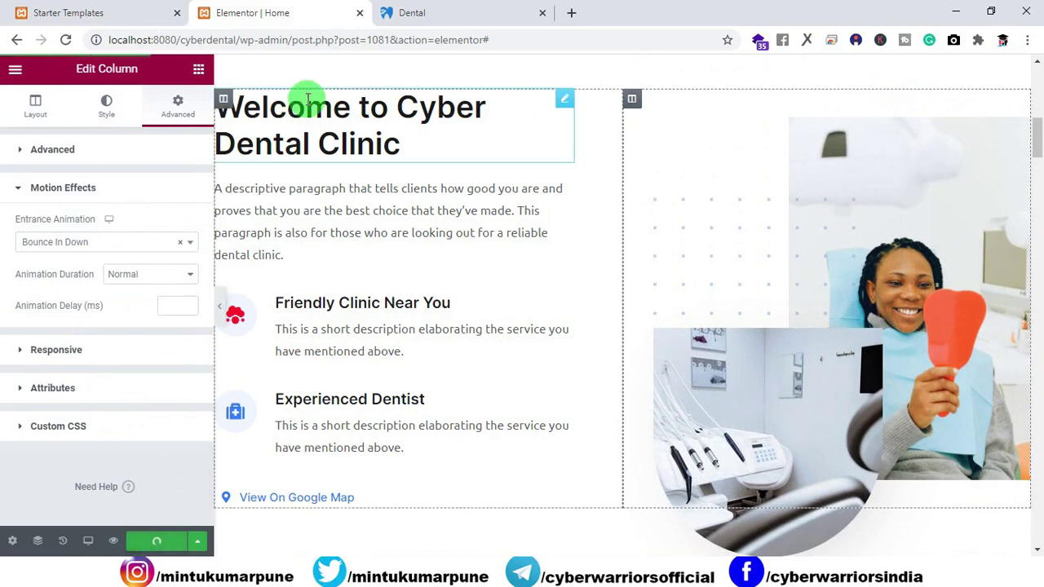
Switch to the live Dental homepage and scroll back to the top.
click(436, 15)
scroll(111, 147, up, 1)
scroll(112, 147, up, 3)
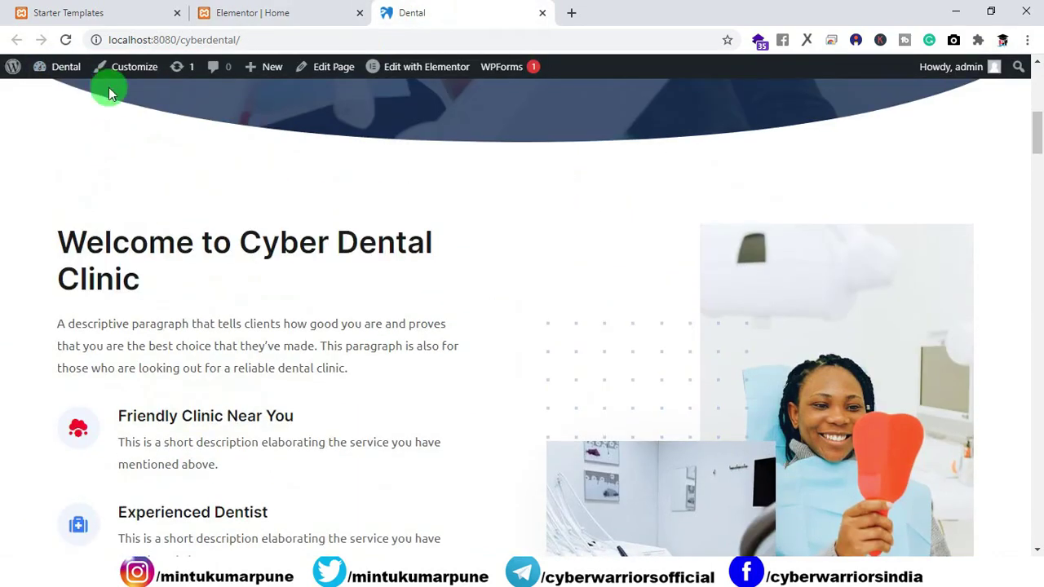
Reload the live homepage, scroll through the entrance animations, then select the site's address.
click(66, 39)
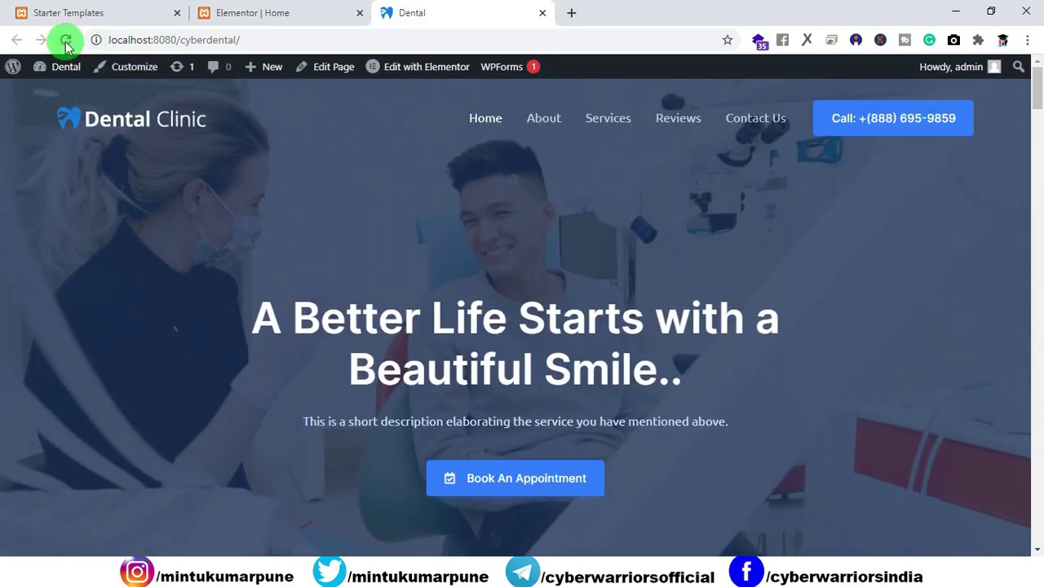
click(65, 39)
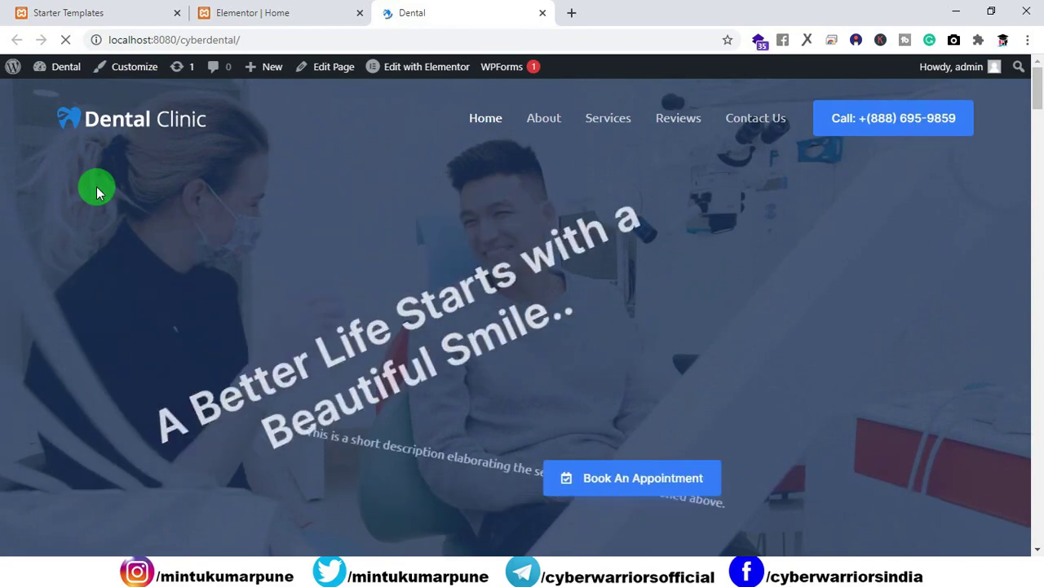
scroll(100, 186, down, 5)
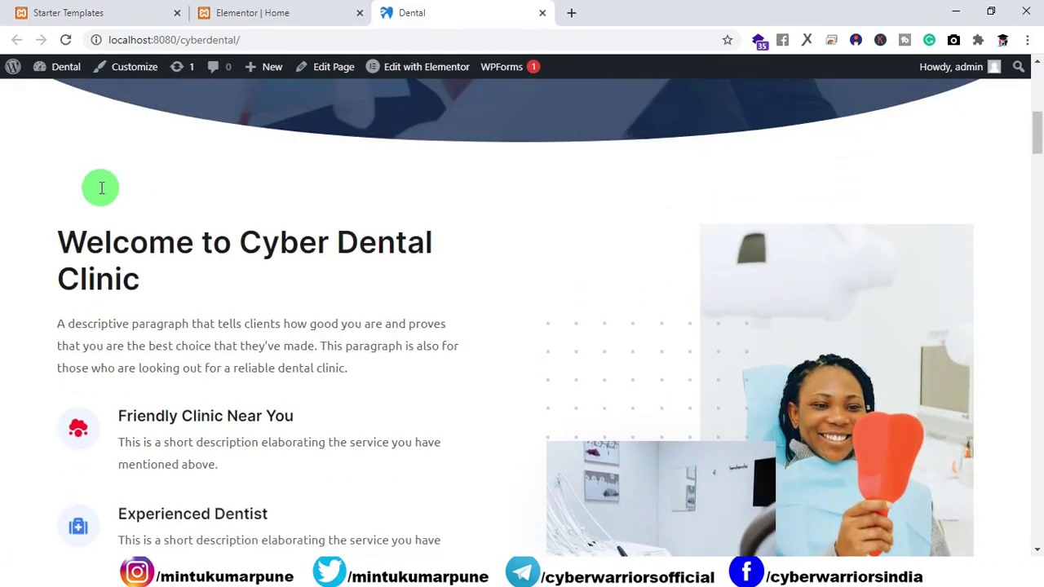
scroll(129, 272, down, 3)
scroll(124, 273, down, 8)
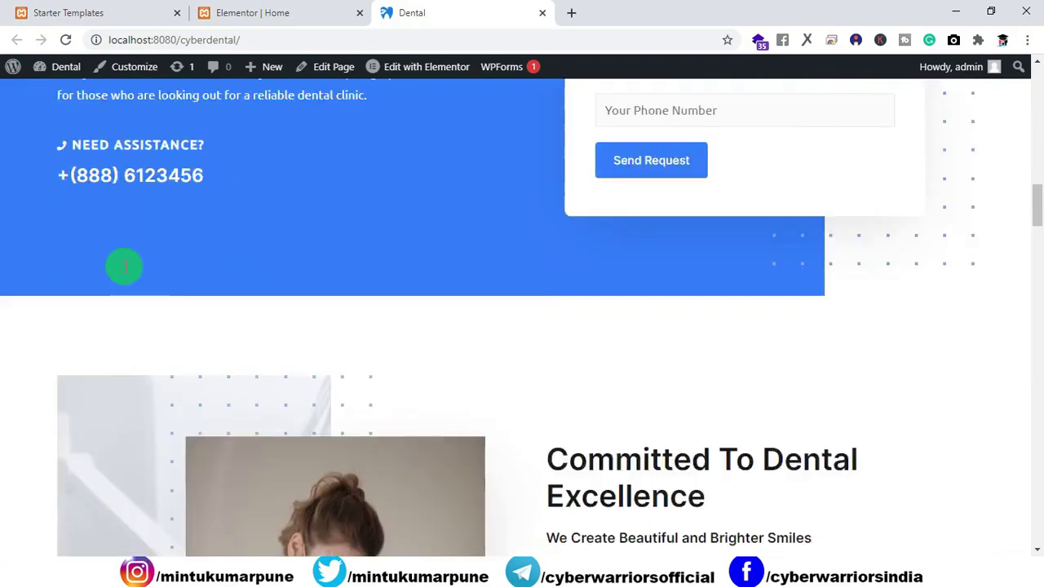
scroll(561, 322, down, 5)
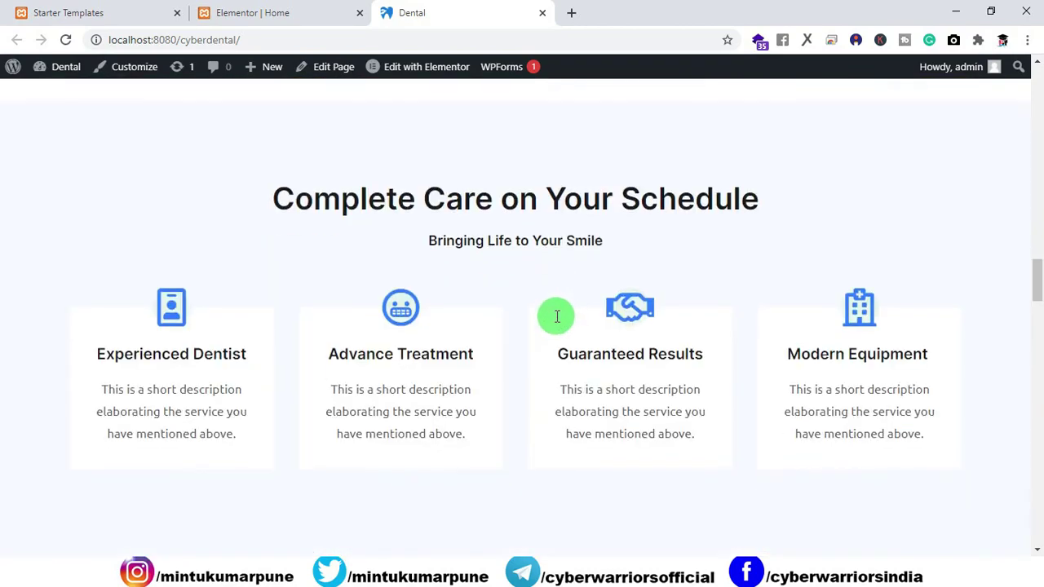
scroll(557, 317, up, 8)
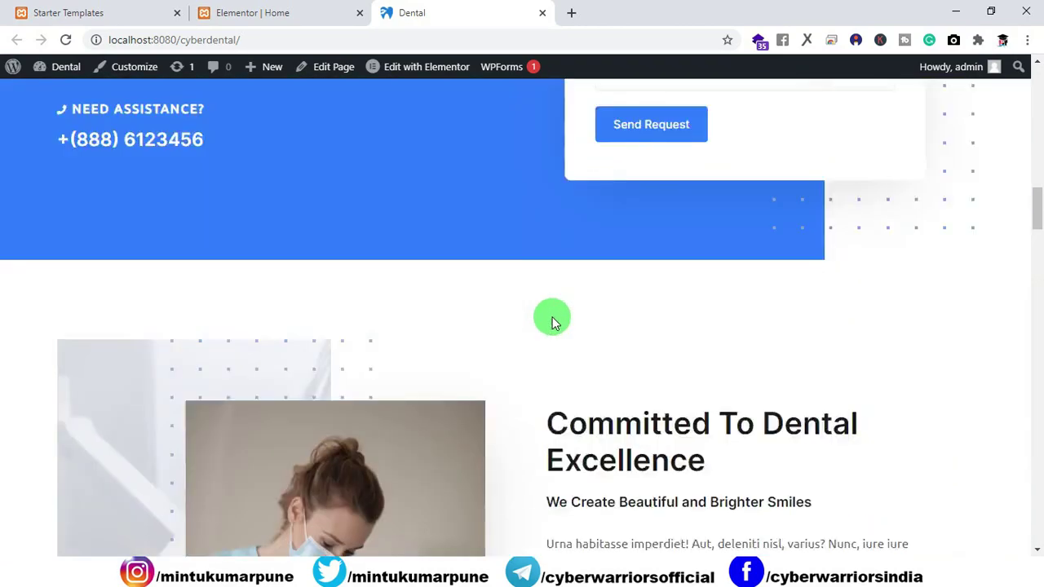
scroll(552, 318, up, 10)
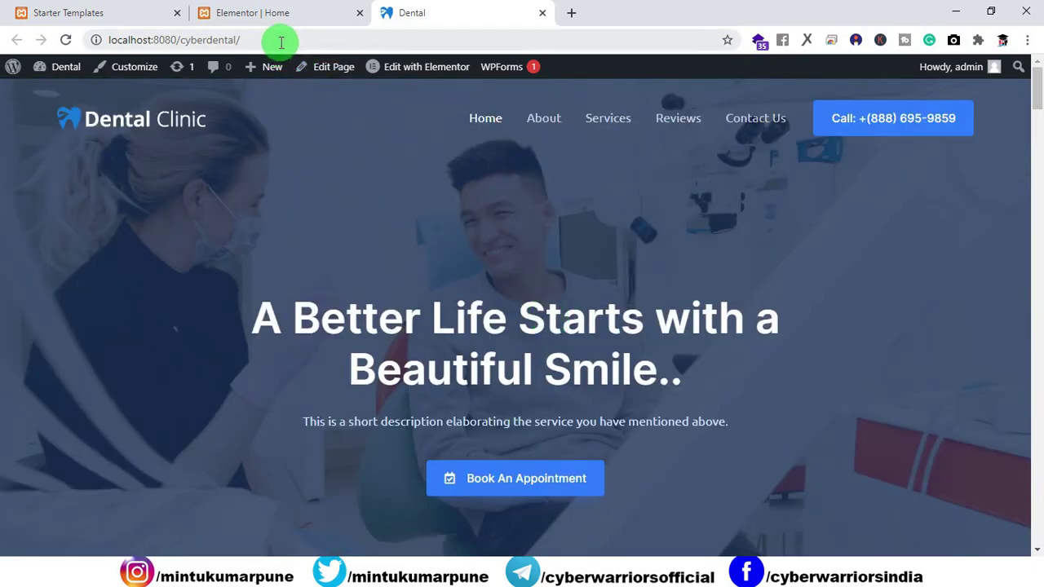
drag(280, 39, 127, 39)
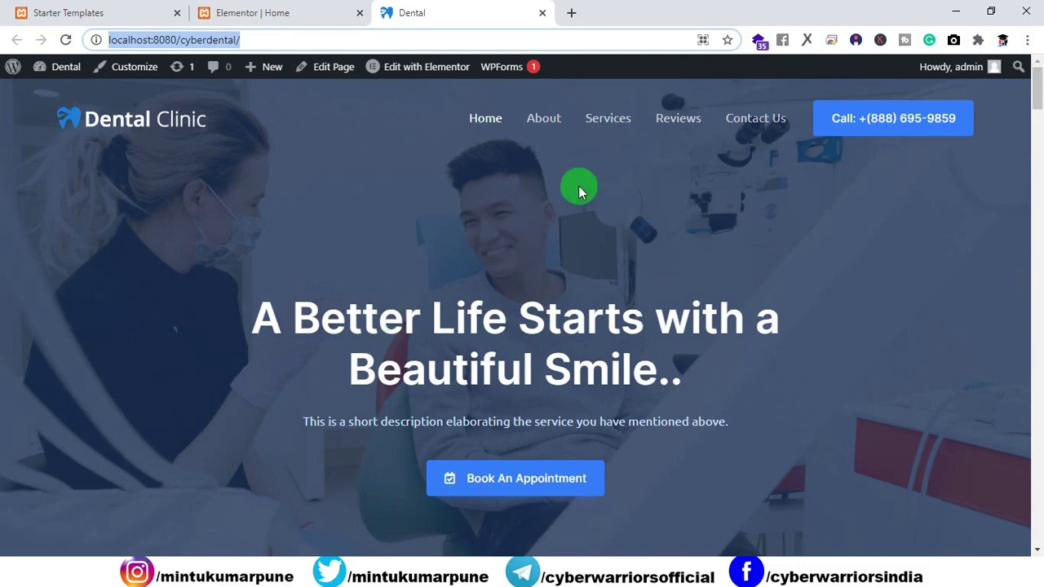
Close the Dental and Elementor tabs and go from Dashboard to Plugins > Add New.
click(543, 13)
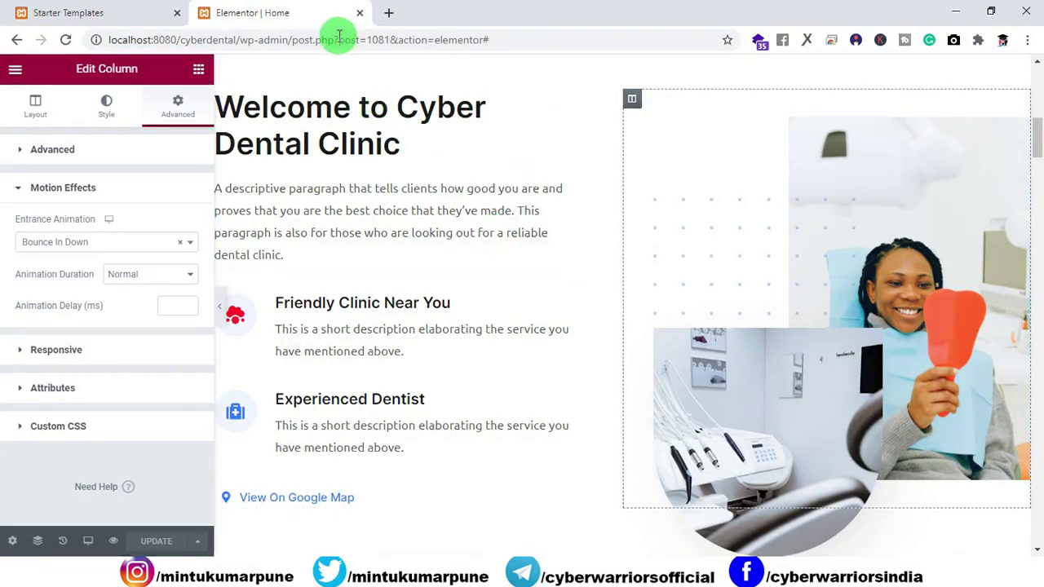
click(360, 13)
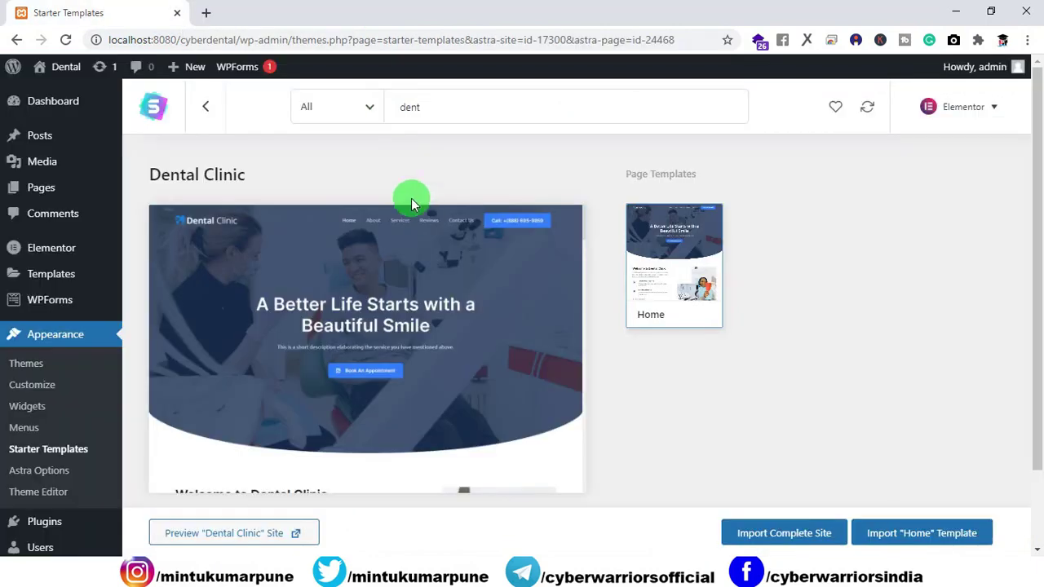
click(49, 101)
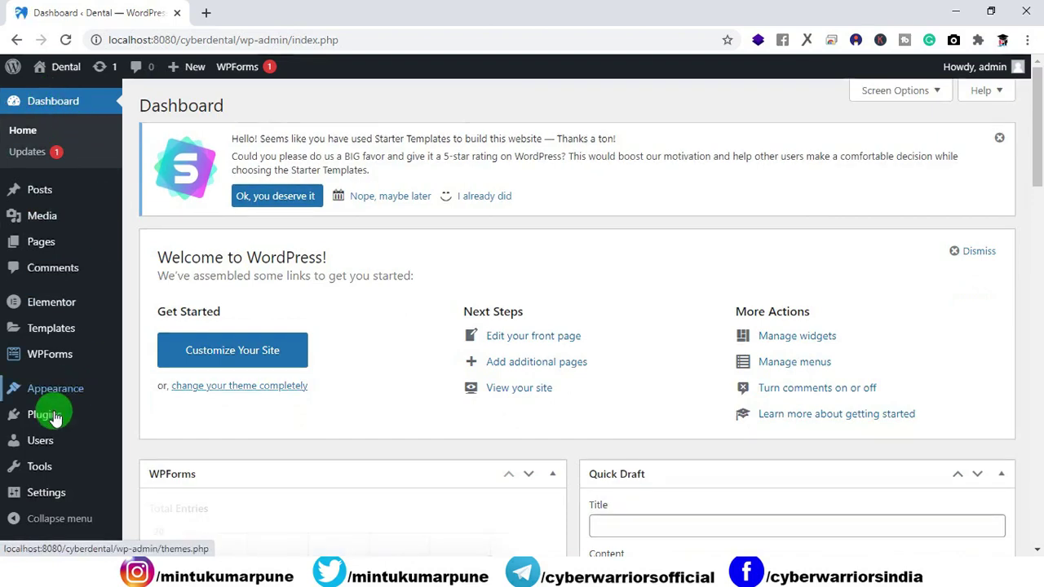
click(52, 416)
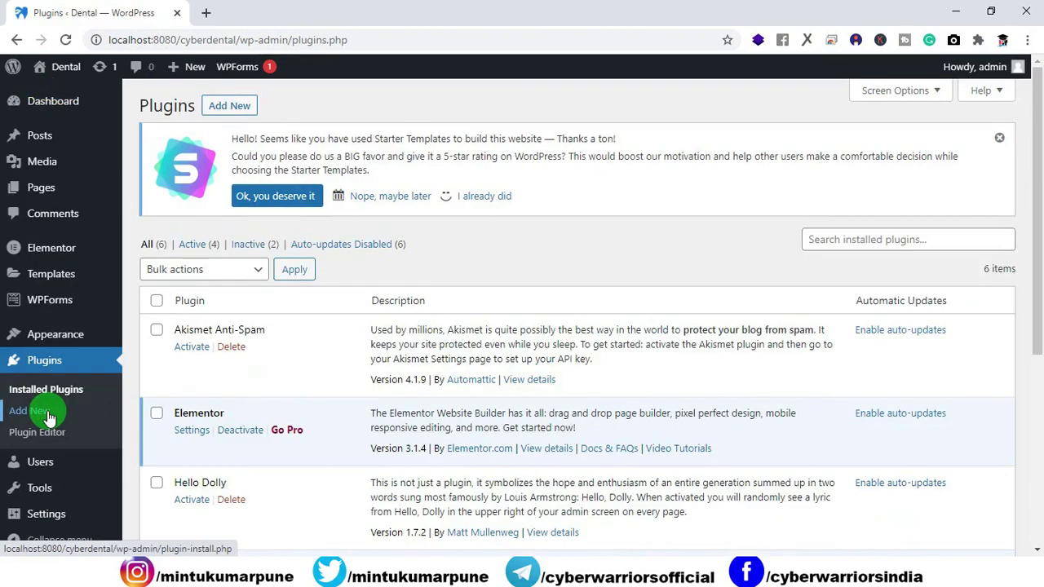
click(229, 105)
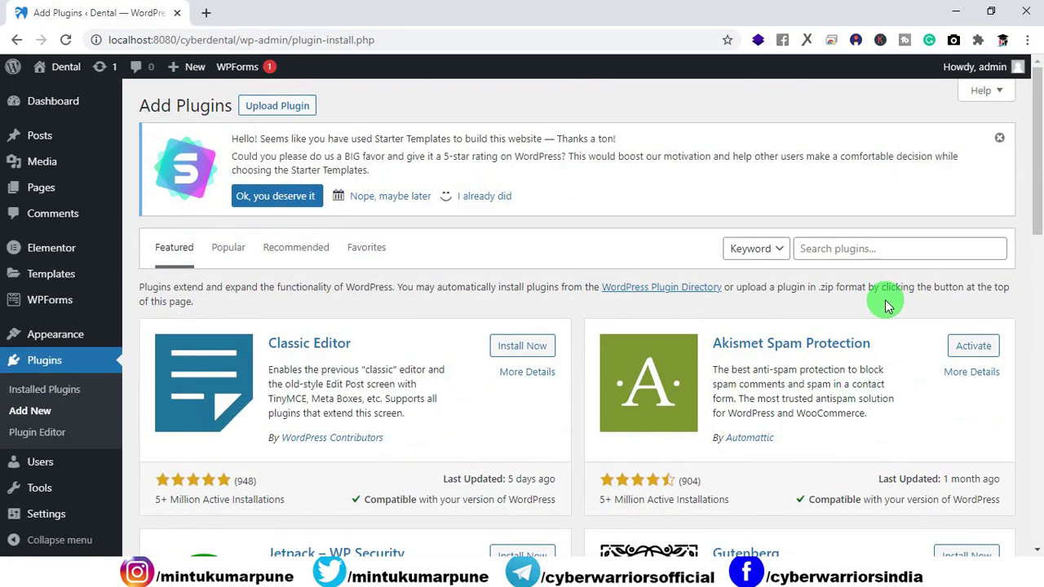
Search plugins for 'all in one' and activate All-in-One WP Migration.
click(835, 250)
text(all )
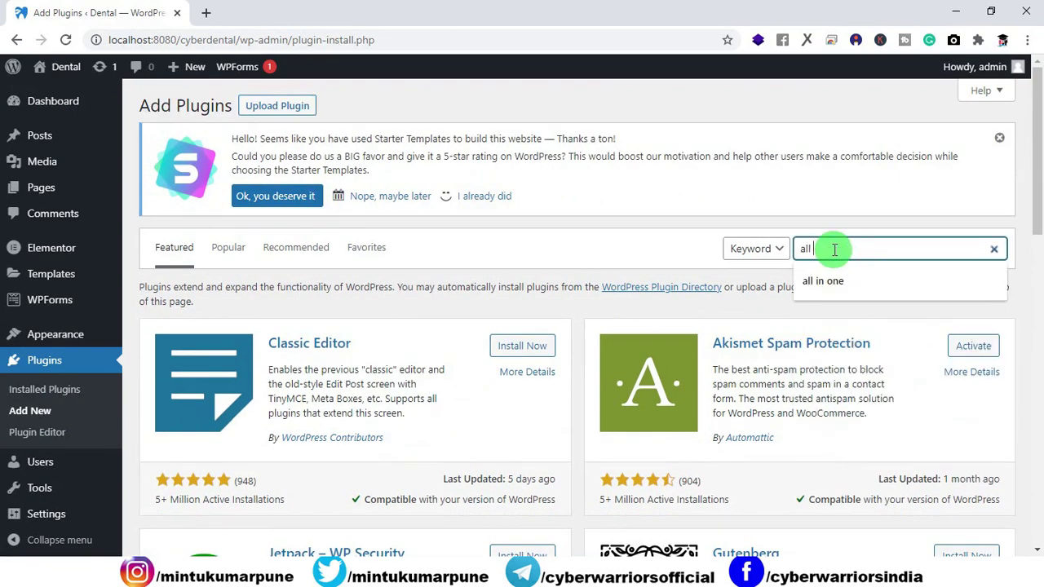
text(in o)
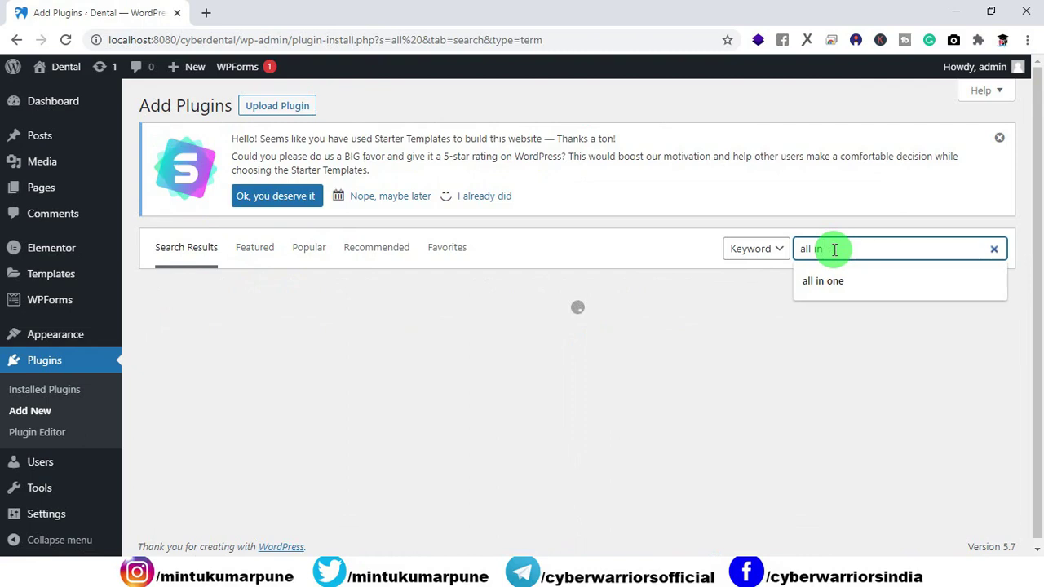
text(ne)
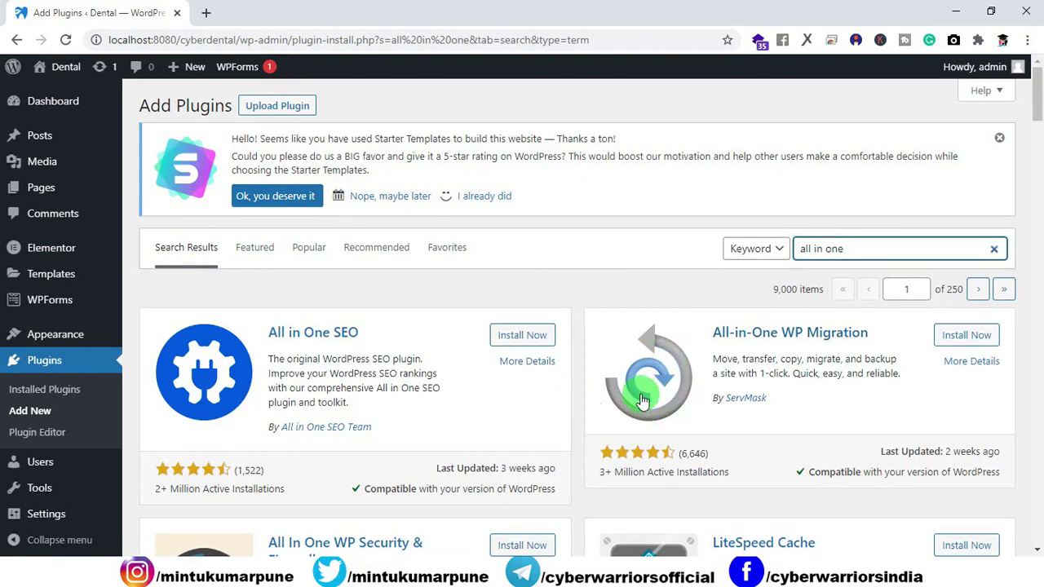
click(970, 343)
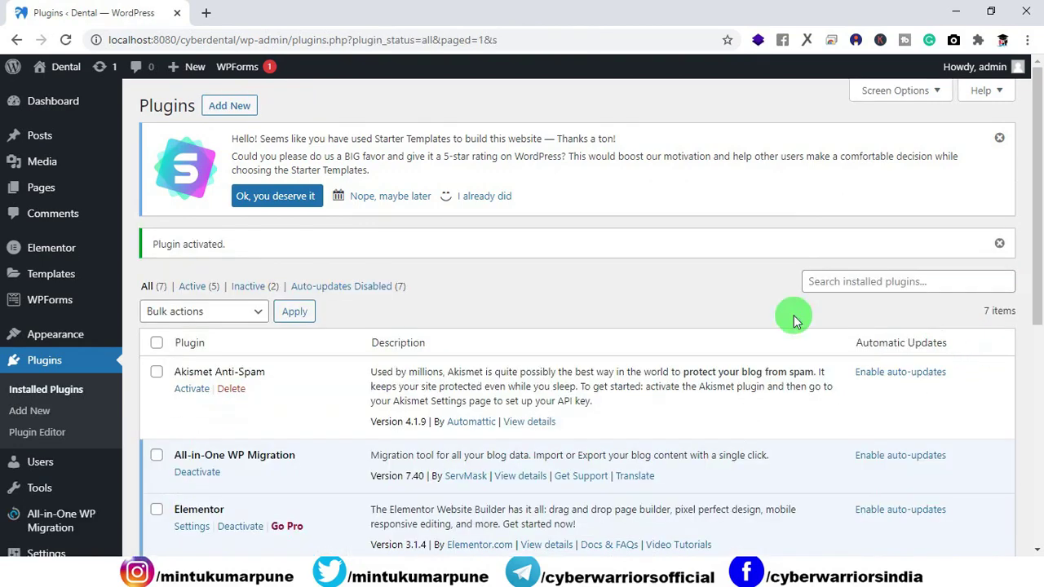
Export the site with All-in-One WP Migration to File and download the 83 MB .wpress.
mouse_move(40, 529)
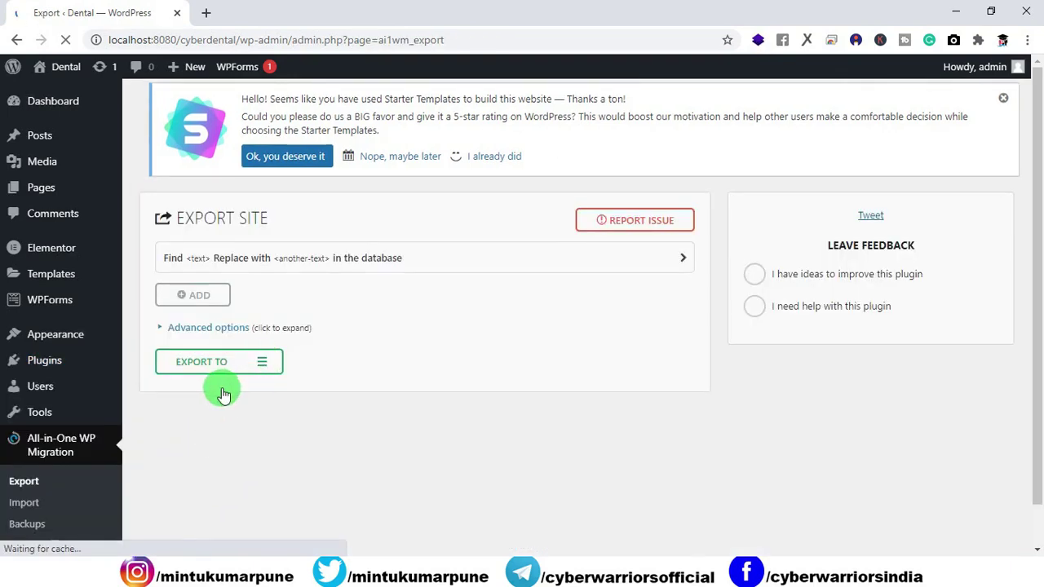
click(219, 363)
click(184, 384)
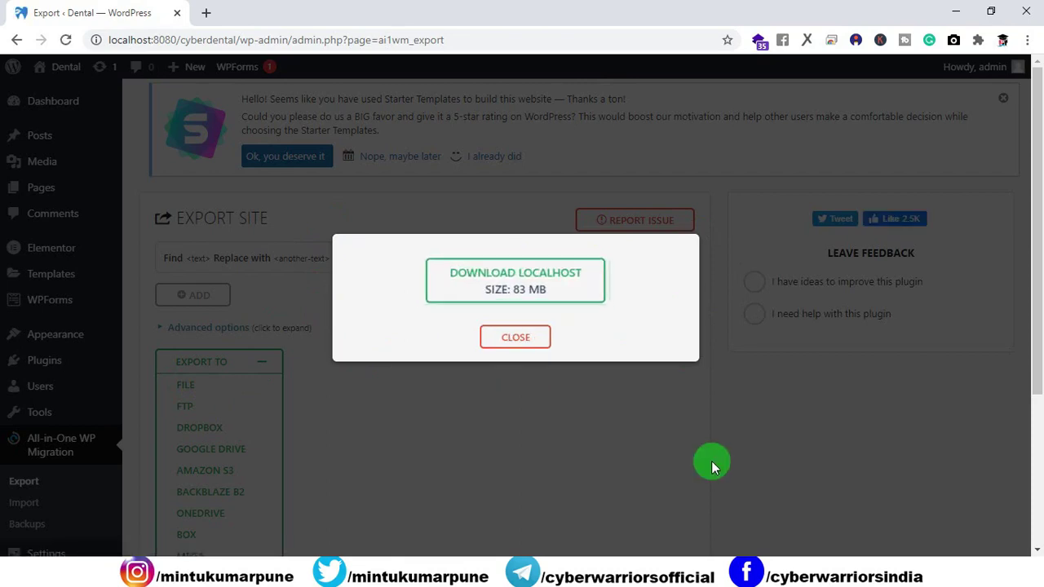
click(503, 296)
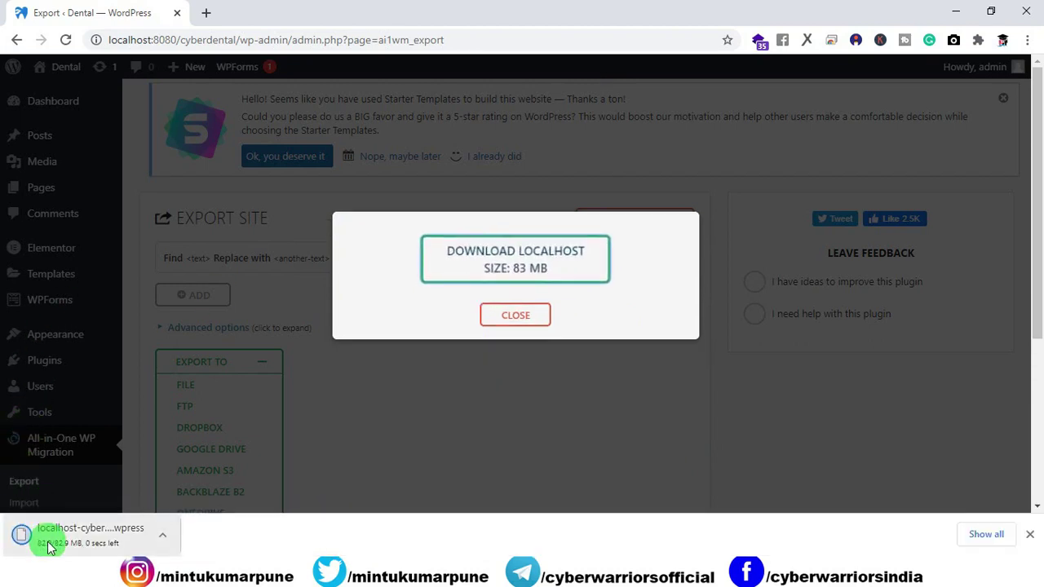
click(495, 327)
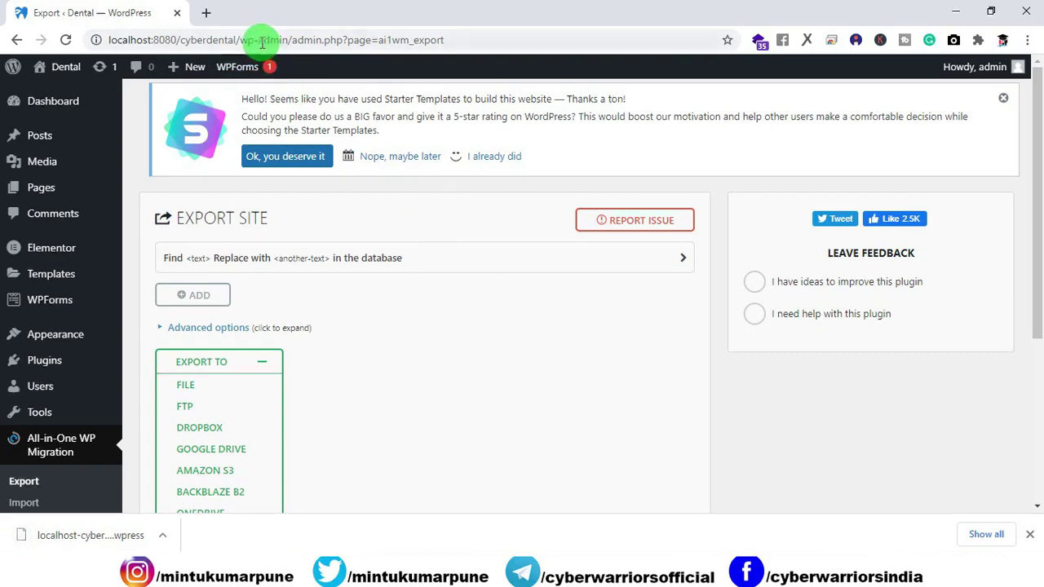
Open the live domain's /wp-admin login page and sign in with the autofilled credentials.
click(209, 15)
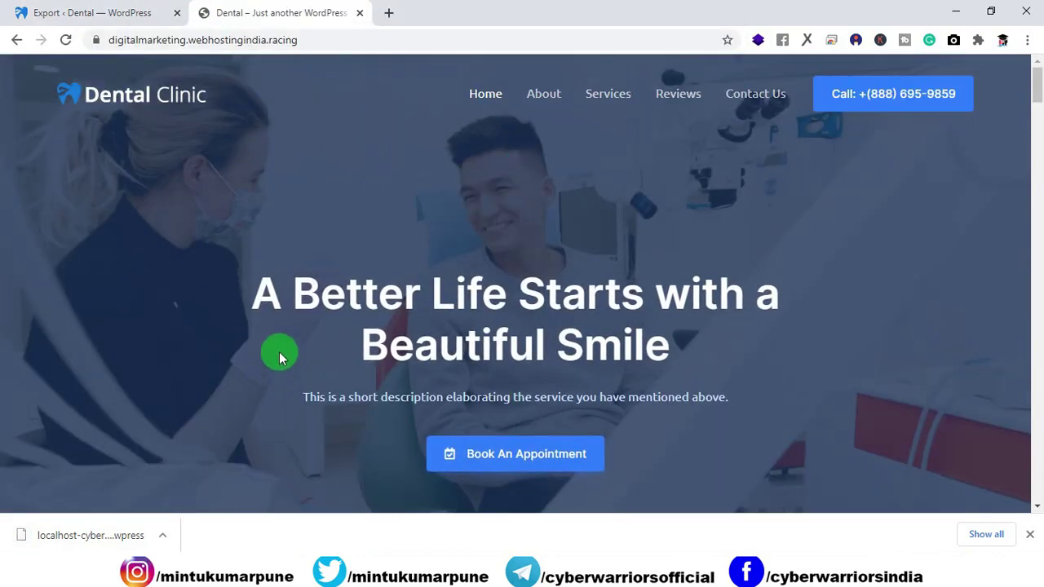
click(390, 37)
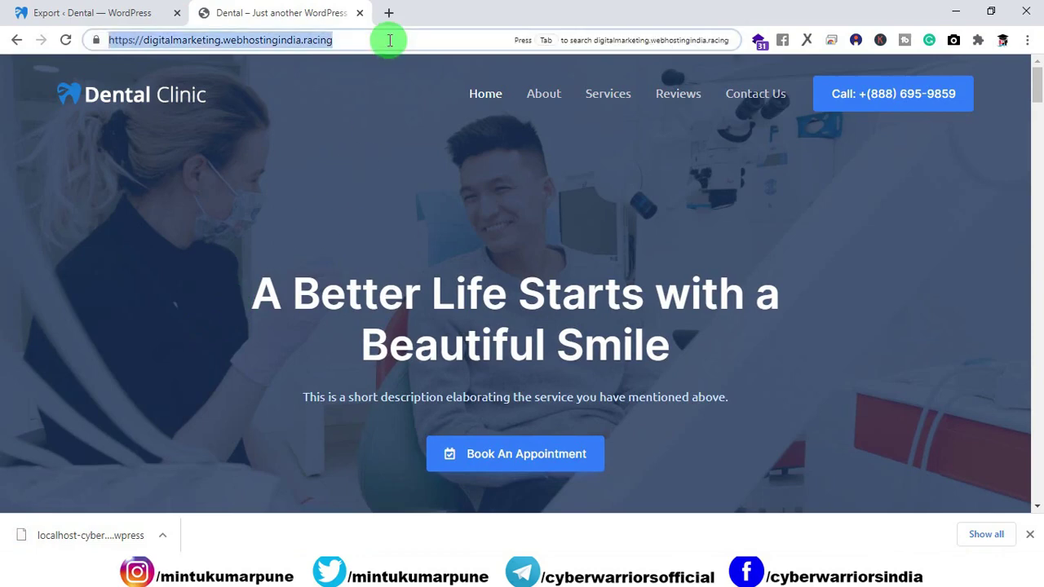
click(389, 36)
text(/wp)
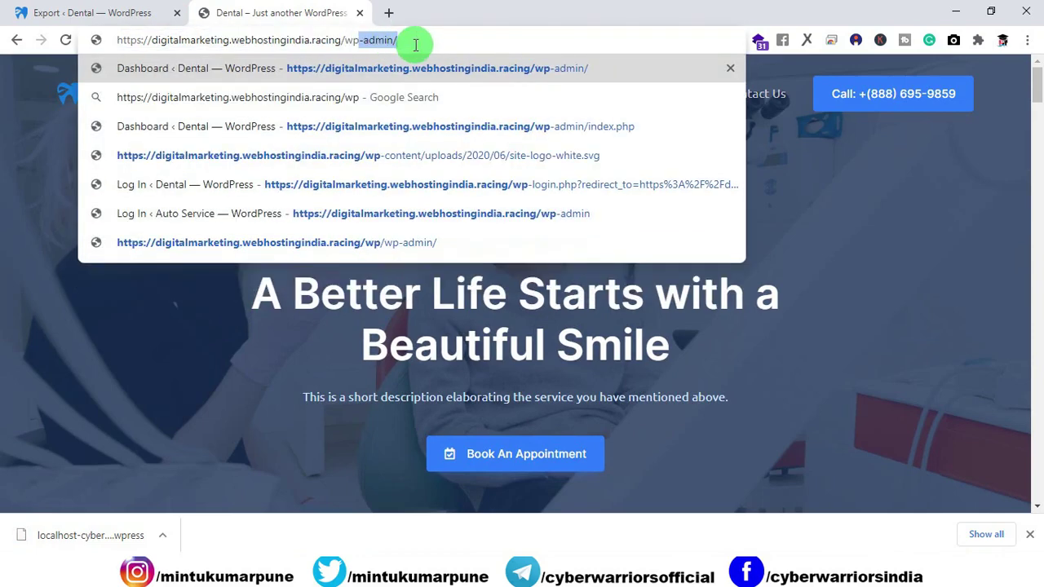
key(Right)
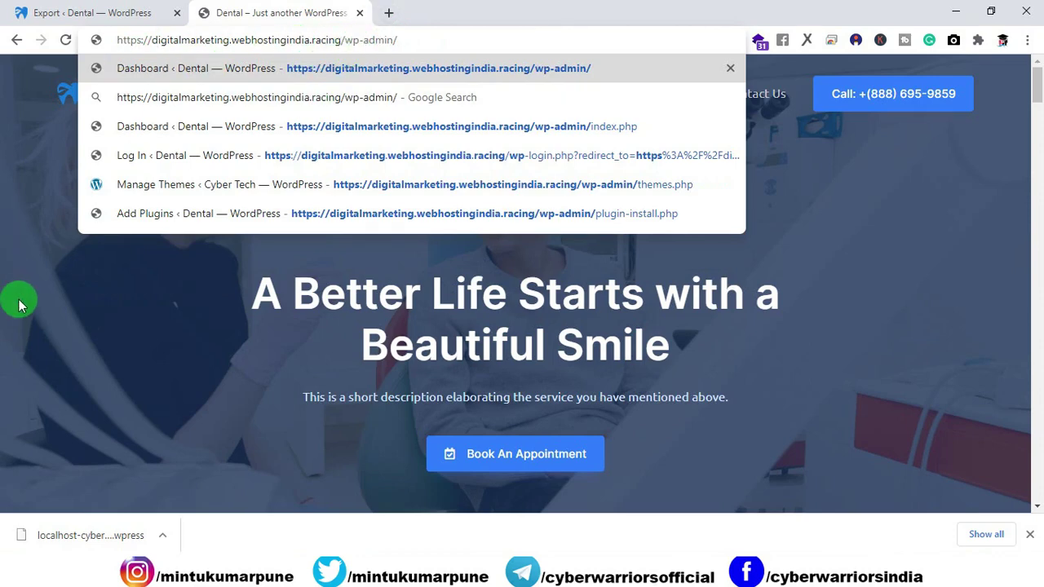
key(Return)
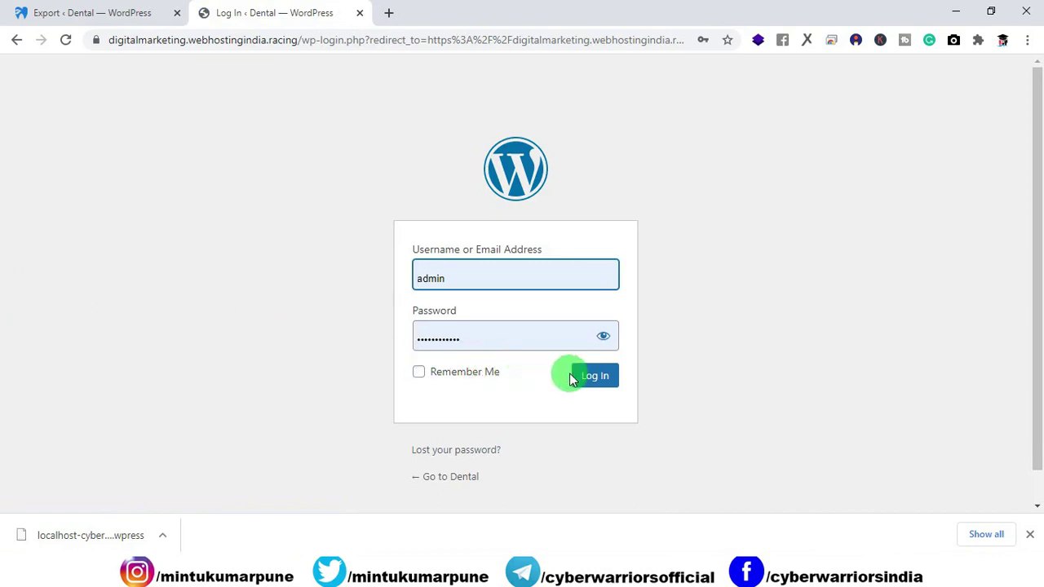
click(596, 376)
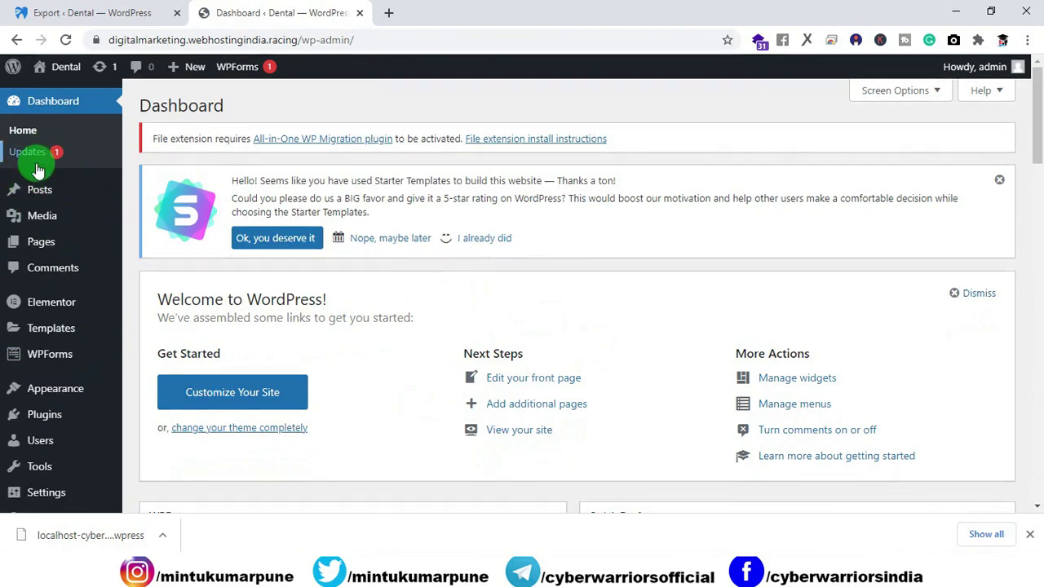
Search plugins for 'all in one', then install and activate All-in-One WP Migration.
mouse_move(43, 418)
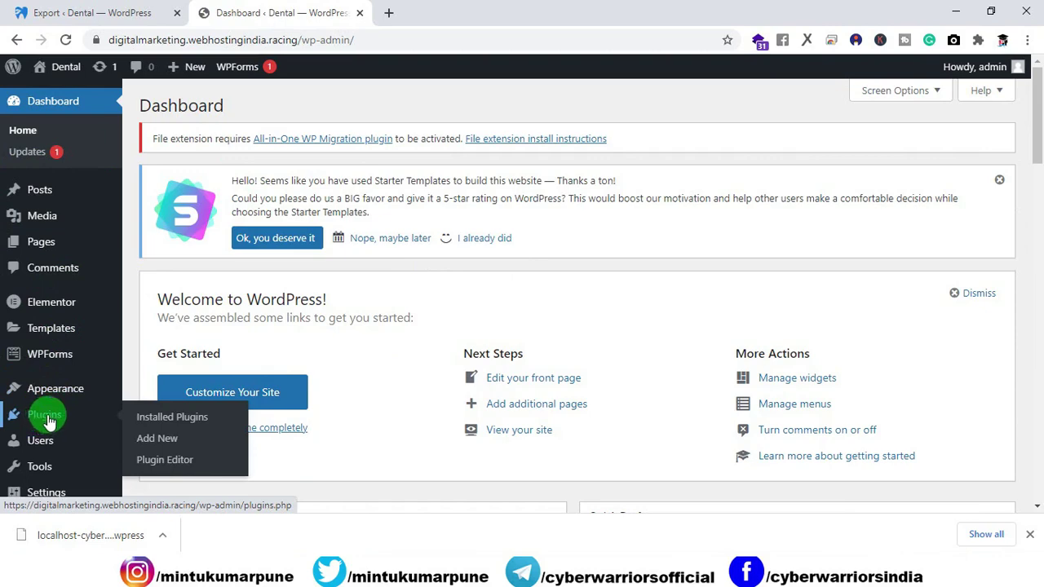
click(145, 442)
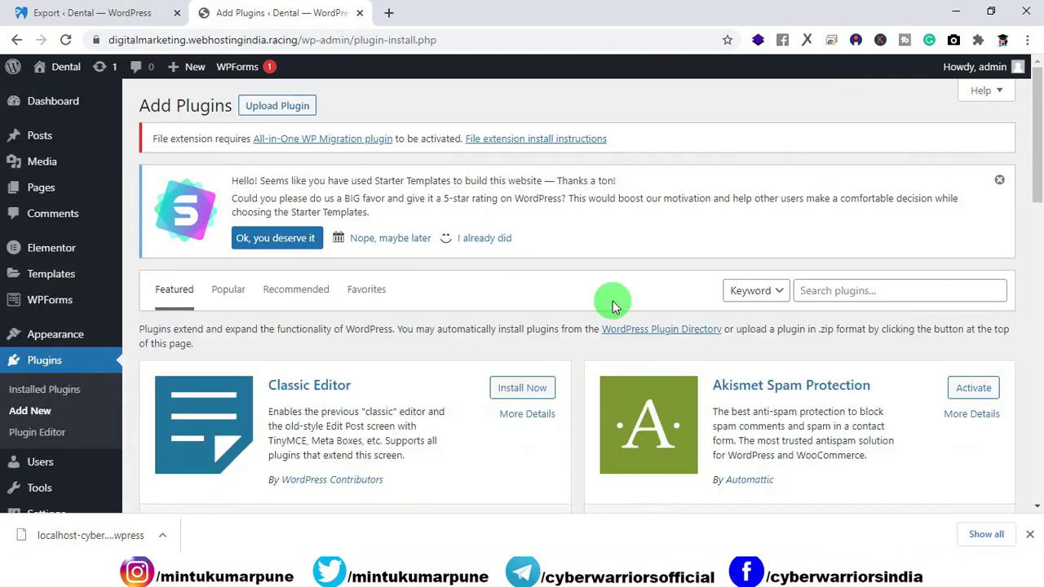
click(823, 289)
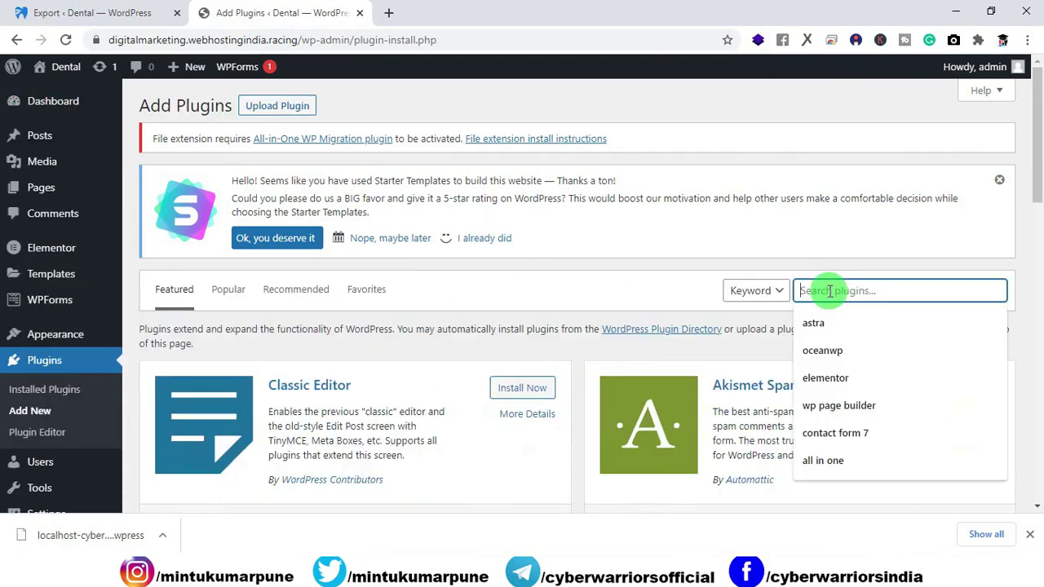
click(829, 462)
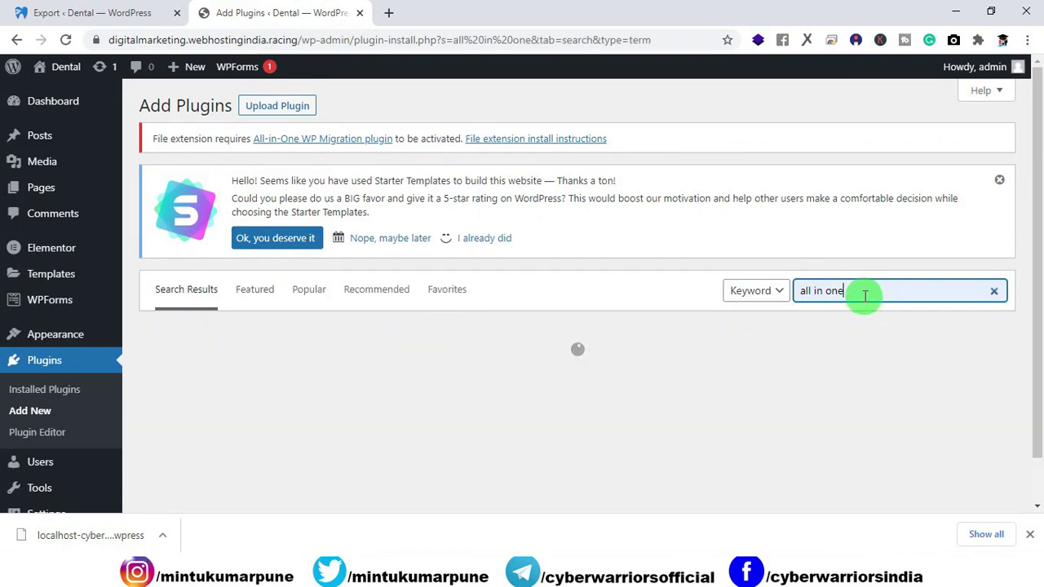
click(981, 378)
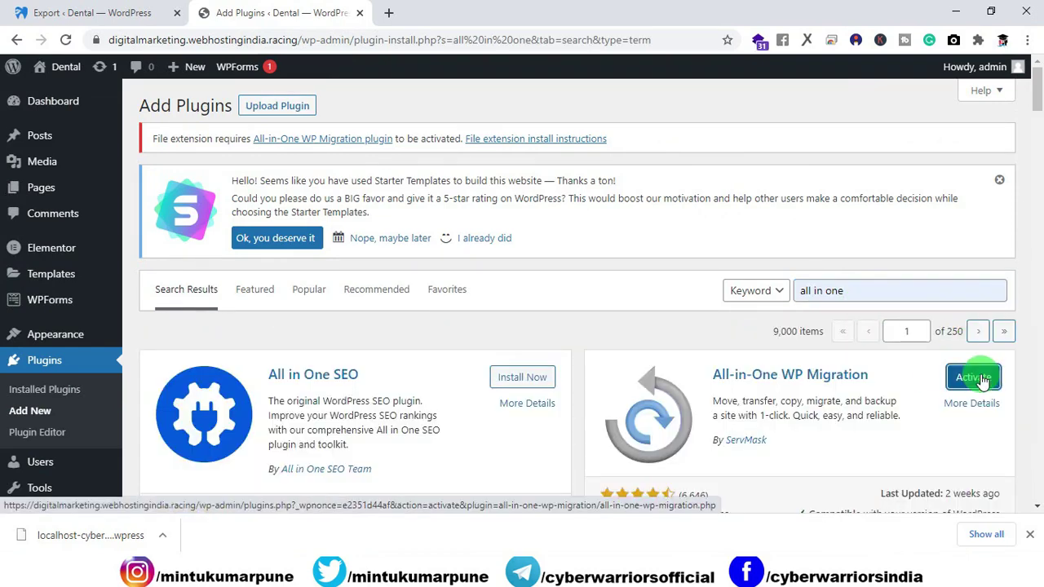
click(983, 381)
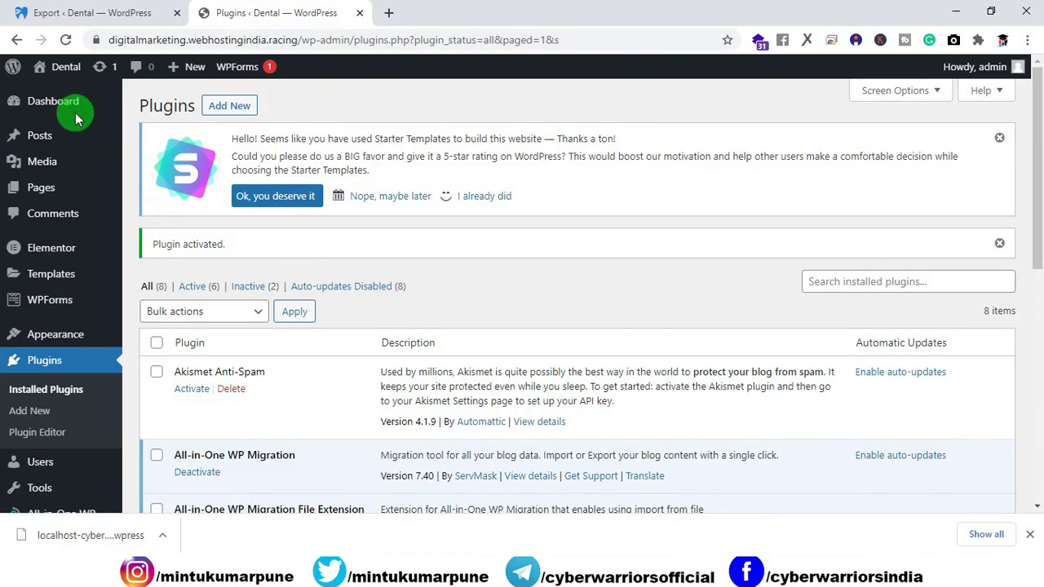
click(53, 105)
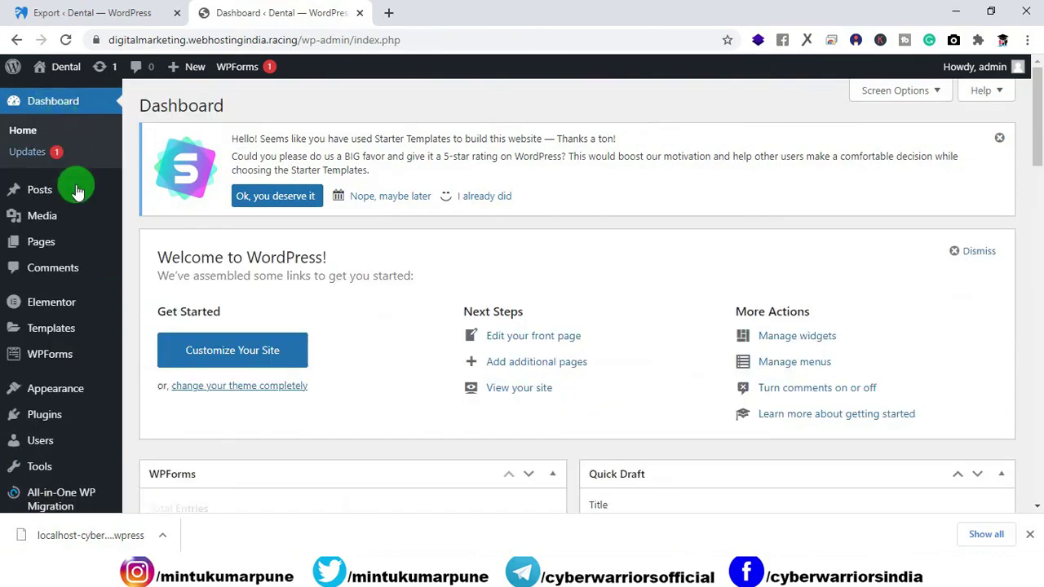
Drop the downloaded .wpress backup onto the All-in-One WP Migration Import area.
scroll(74, 253, down, 1)
scroll(75, 253, down, 1)
mouse_move(48, 439)
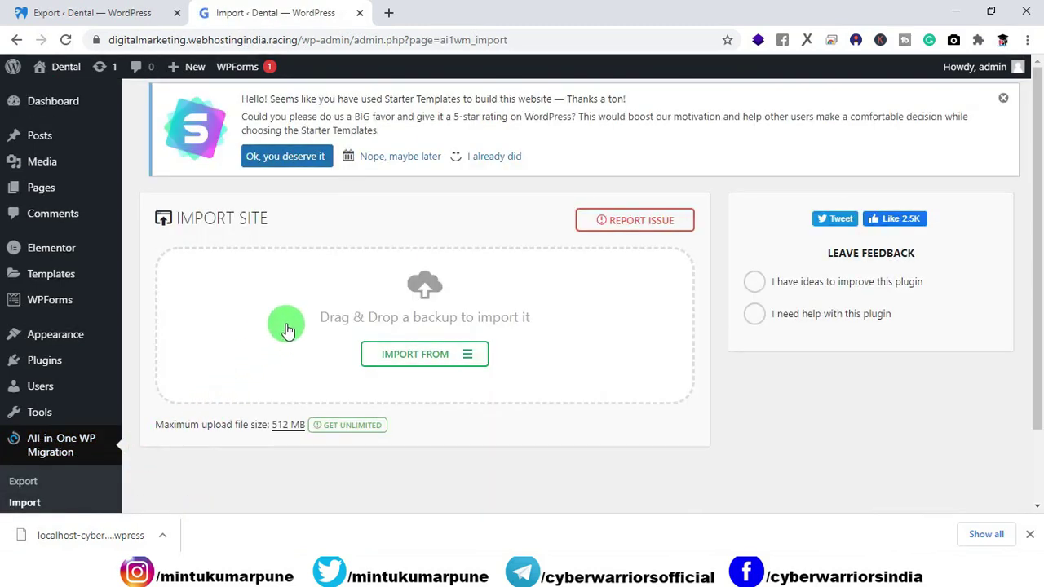
drag(79, 531, 368, 315)
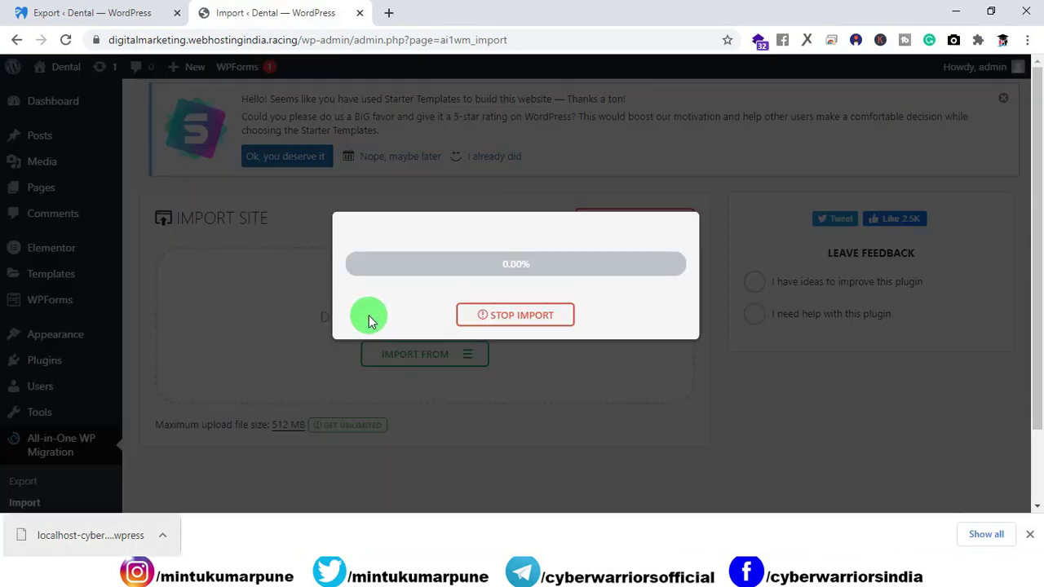
Stop the started import at 0% and select the /wp-admin path in the address.
click(1031, 535)
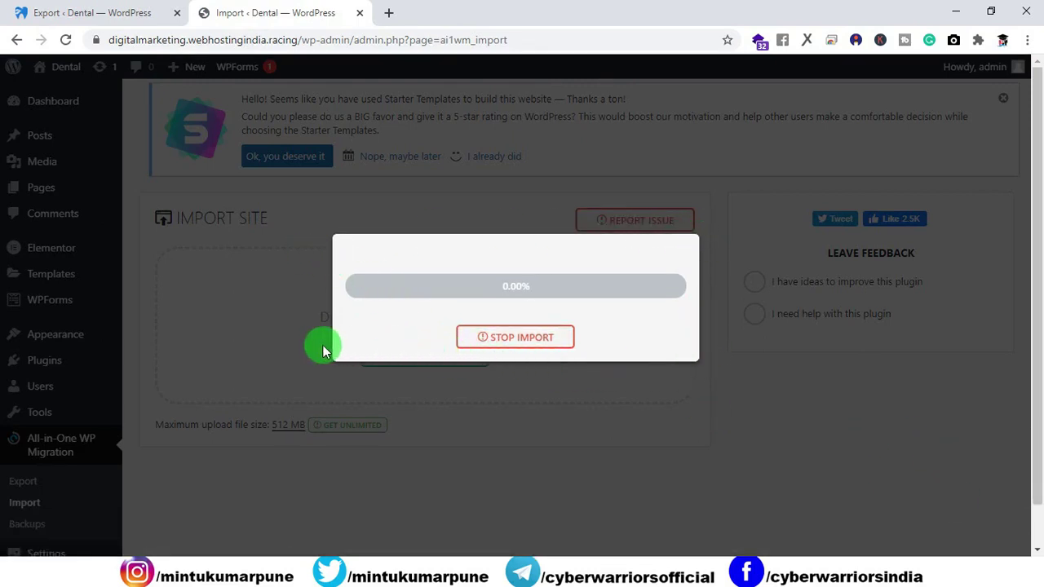
click(553, 337)
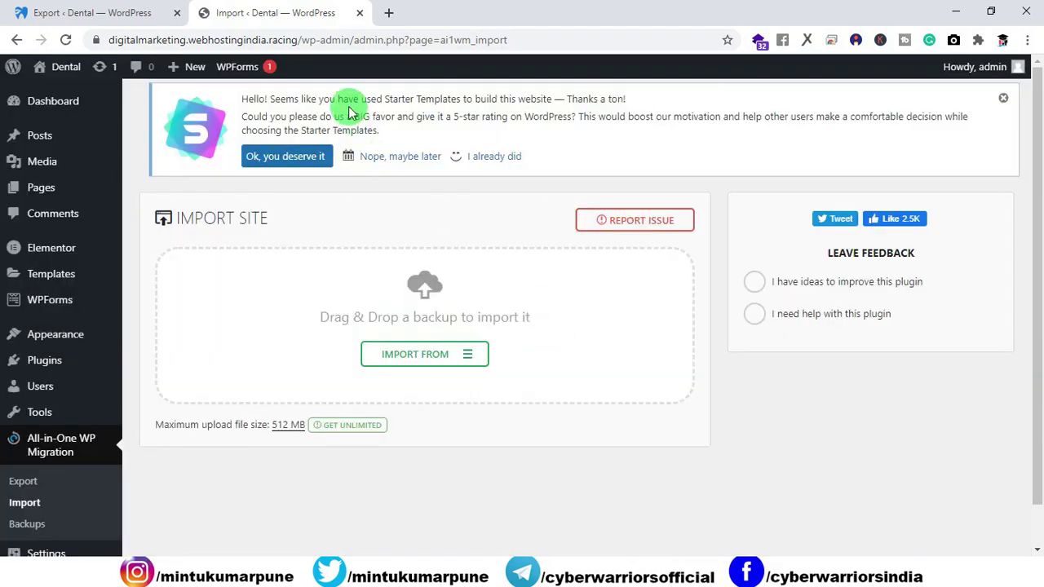
drag(296, 40, 554, 57)
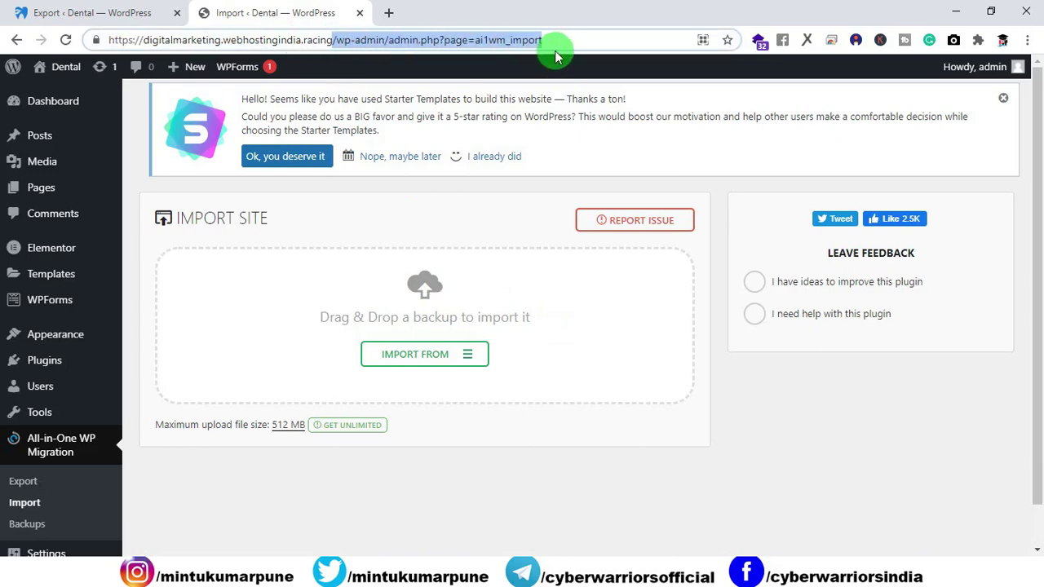
Remove /wp-admin from the address and scroll through the live Dental Clinic homepage.
key(BackSpace)
key(Return)
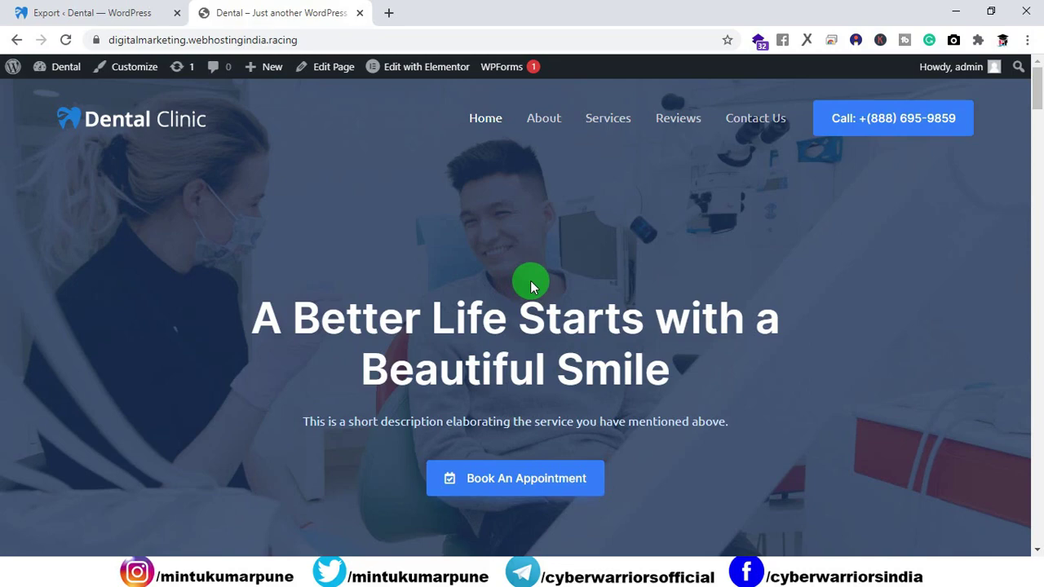
scroll(531, 287, down, 10)
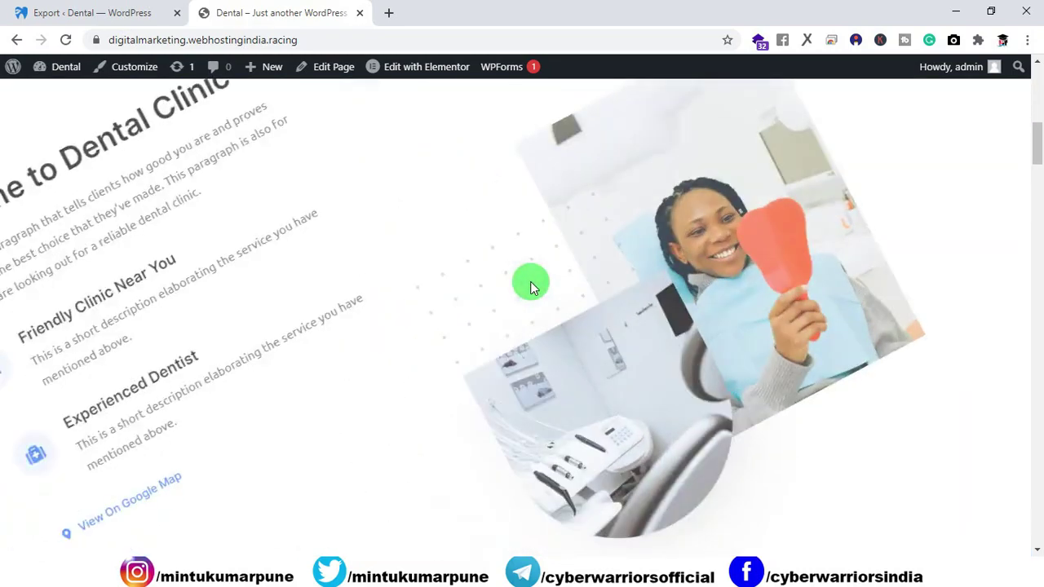
scroll(530, 287, up, 4)
scroll(530, 287, down, 4)
scroll(531, 287, up, 1)
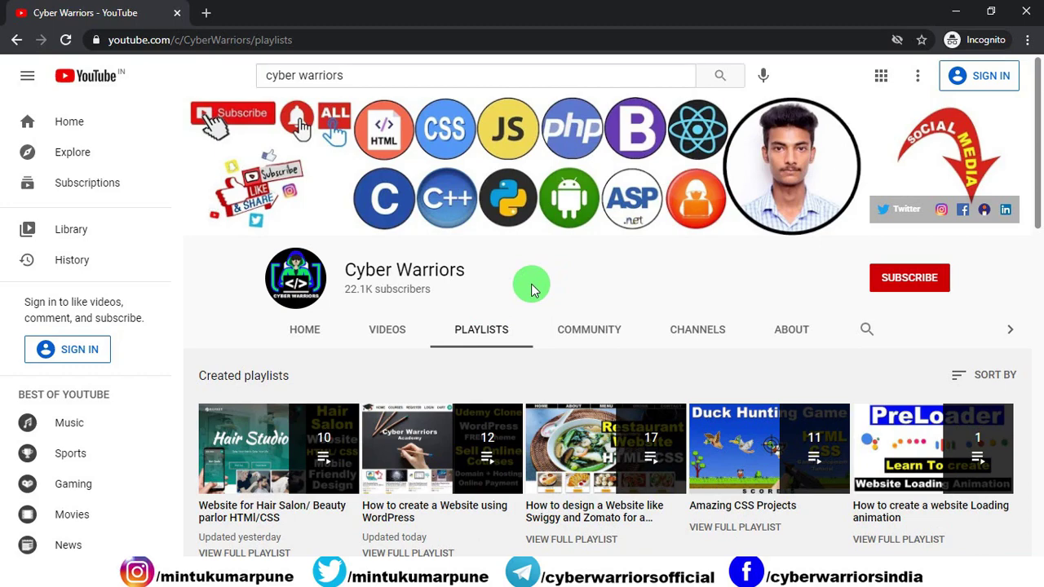
scroll(530, 289, down, 3)
scroll(522, 277, up, 2)
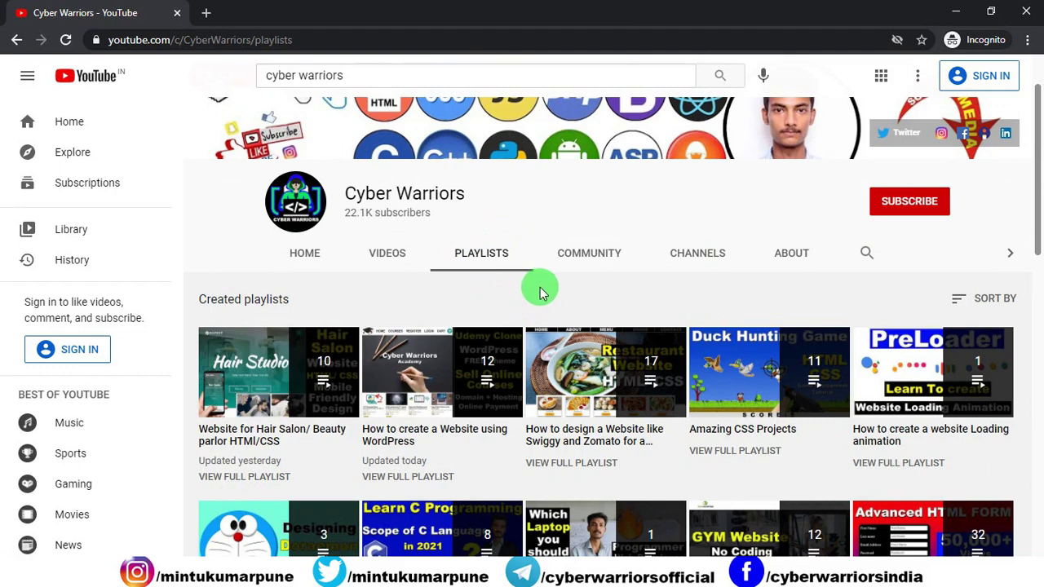
scroll(541, 290, down, 3)
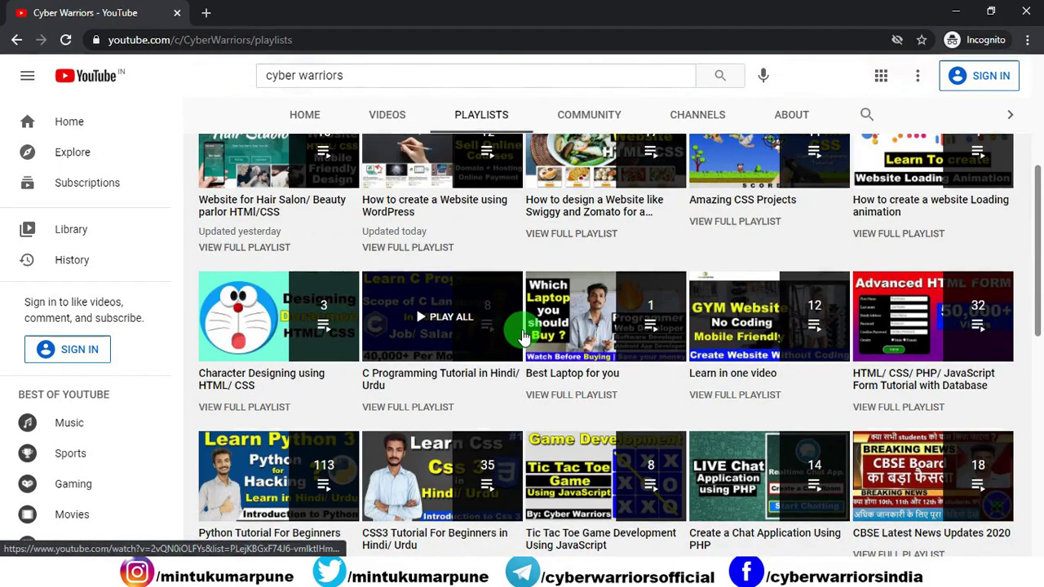
scroll(512, 334, up, 4)
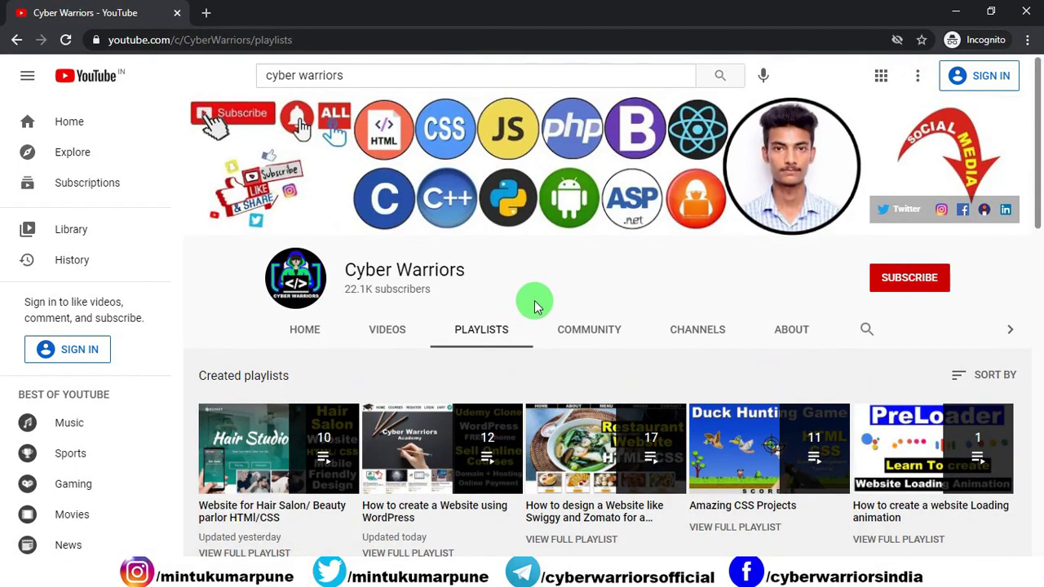